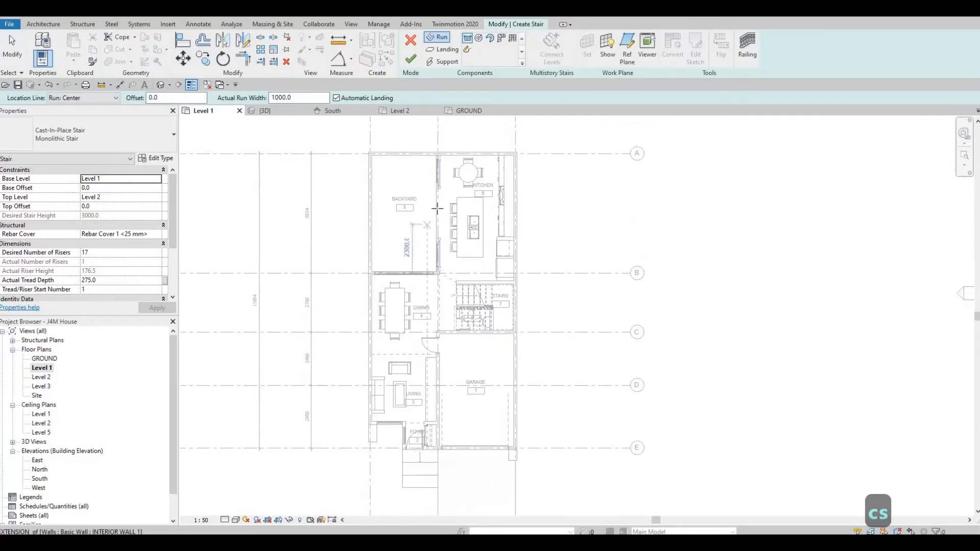
pyautogui.scroll(3, 427, 215)
pyautogui.click(441, 211)
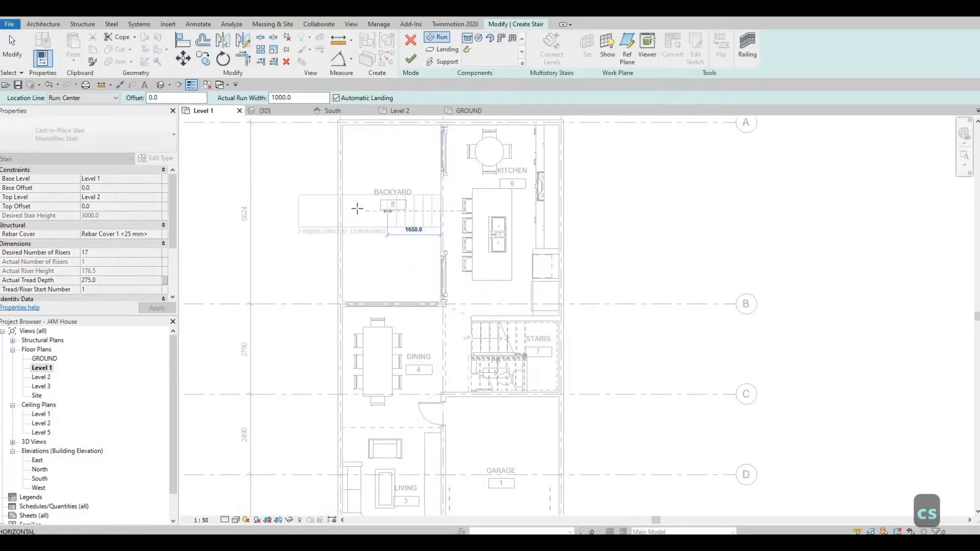
pyautogui.press('Escape')
pyautogui.scroll(-2, 400, 225)
pyautogui.press('Escape')
pyautogui.moveTo(356, 306); pyautogui.dragTo(370, 233, button='middle')
pyautogui.scroll(-1, 392, 227)
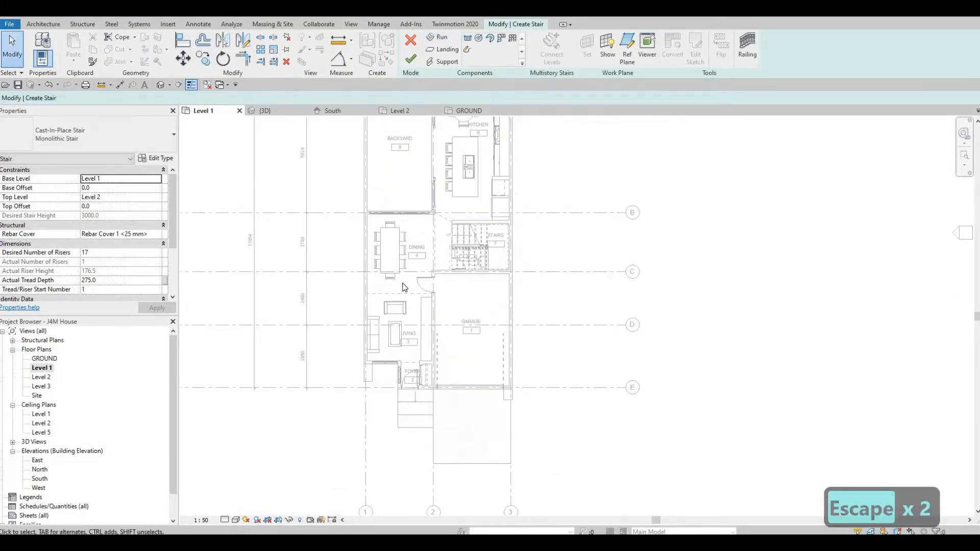
pyautogui.moveTo(406, 407); pyautogui.dragTo(428, 370, button='middle')
pyautogui.press('Escape')
pyautogui.press('Escape')
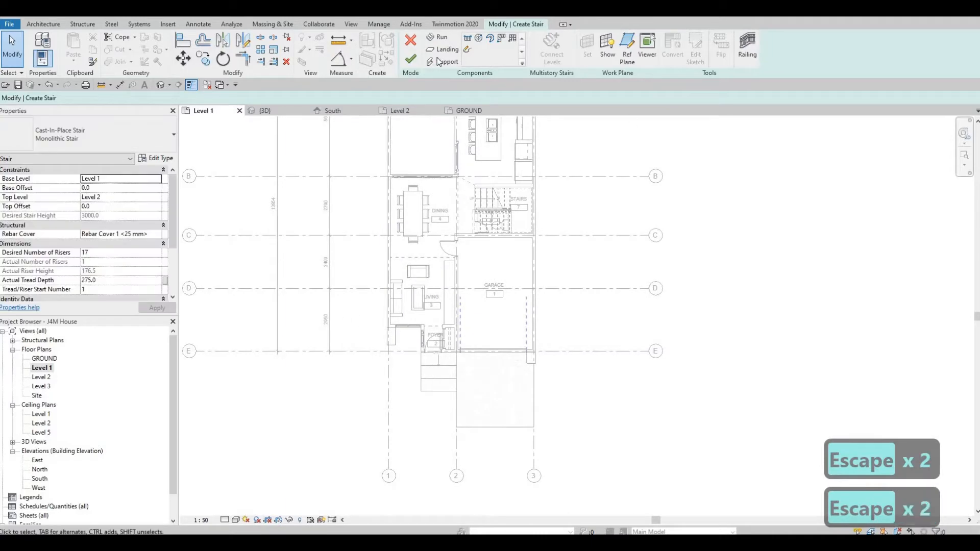
pyautogui.click(411, 39)
pyautogui.press('Escape')
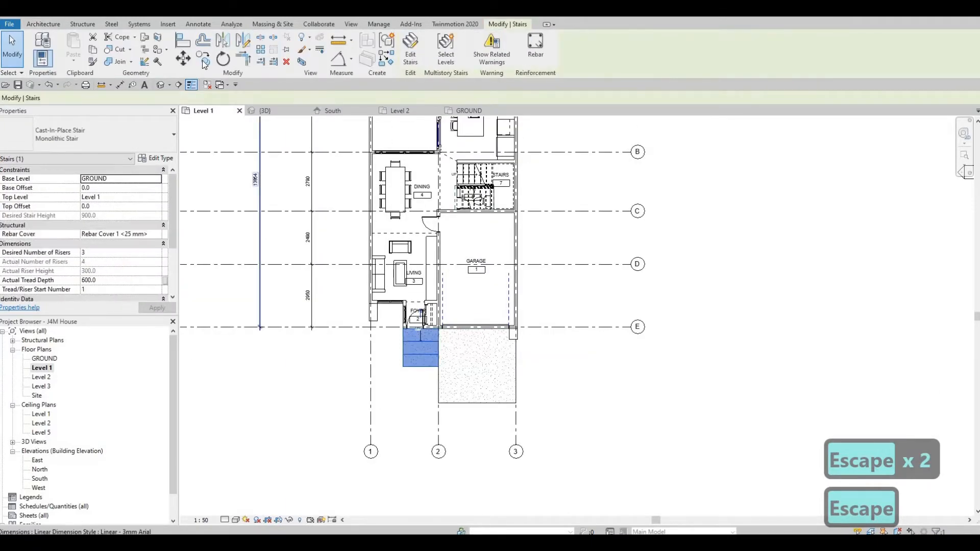
# Step: Copy the front entrance stair to the empty area outside the backyard's outer wall
pyautogui.click(203, 59)
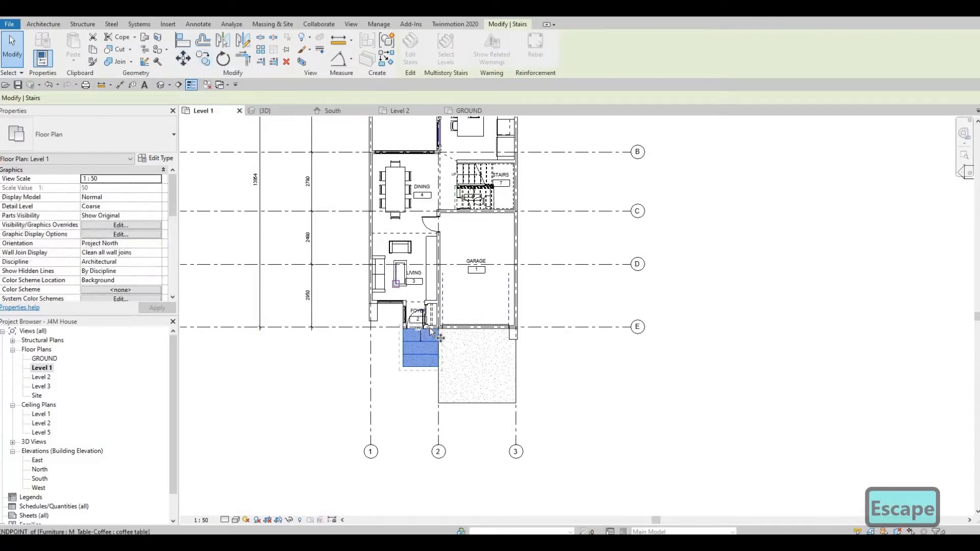
pyautogui.click(431, 325)
pyautogui.moveTo(408, 148); pyautogui.dragTo(394, 292, button='middle')
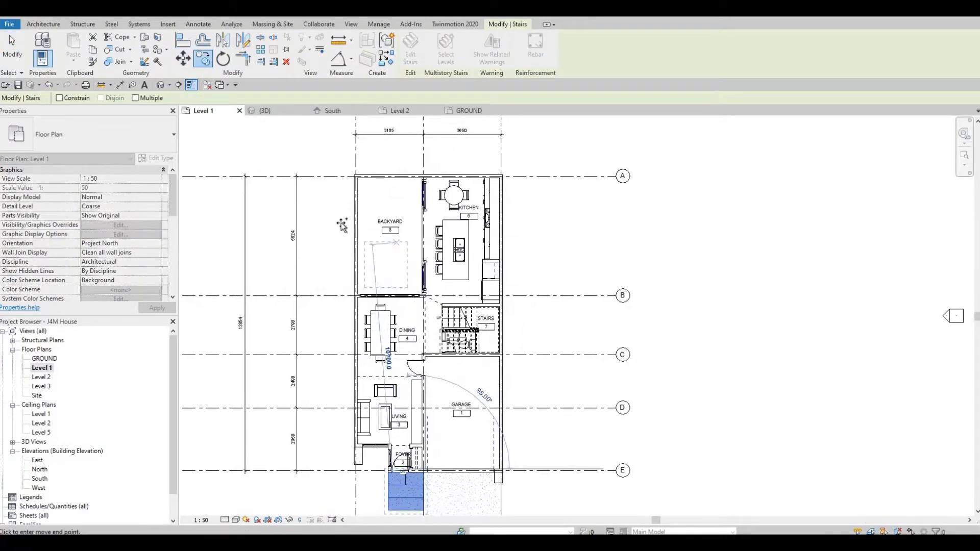
pyautogui.click(338, 231)
pyautogui.press('Escape')
pyautogui.press('Escape')
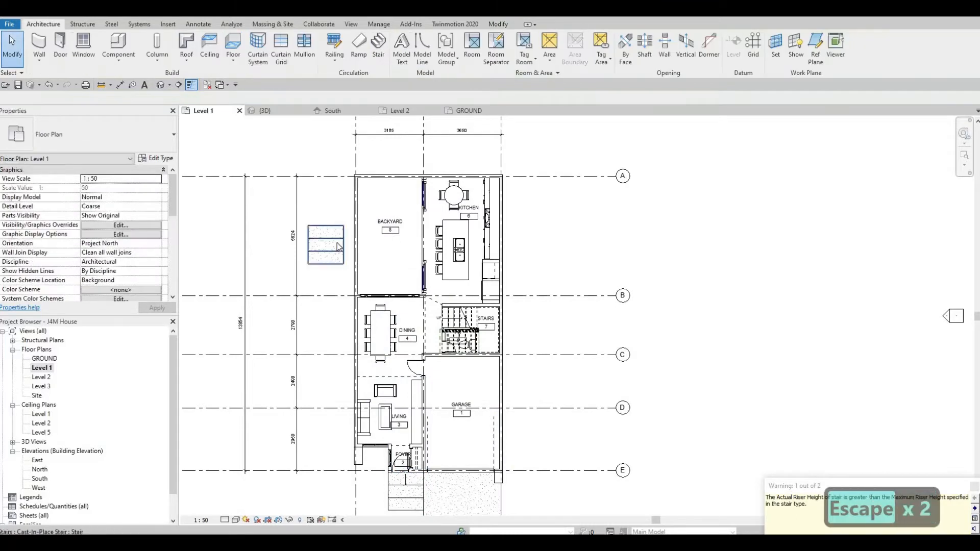
# Step: Rotate the copied stair by 90 degrees so it faces the kitchen
pyautogui.click(338, 247)
pyautogui.press('r')
pyautogui.press('o')
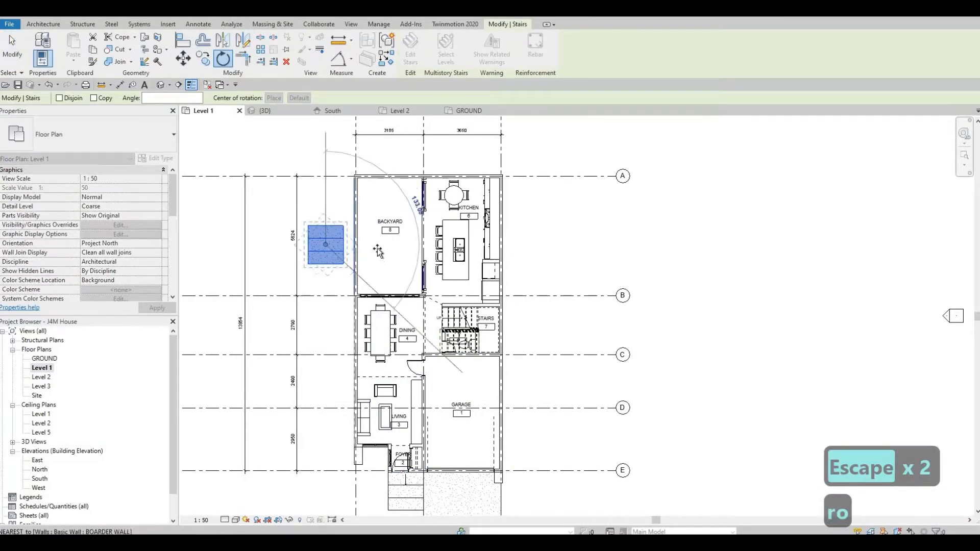
pyautogui.click(325, 152)
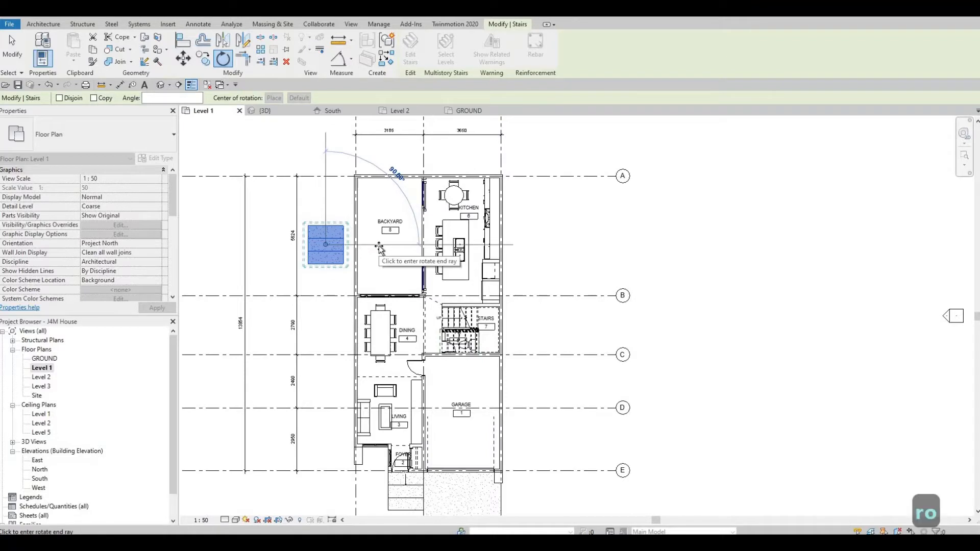
pyautogui.write('90')
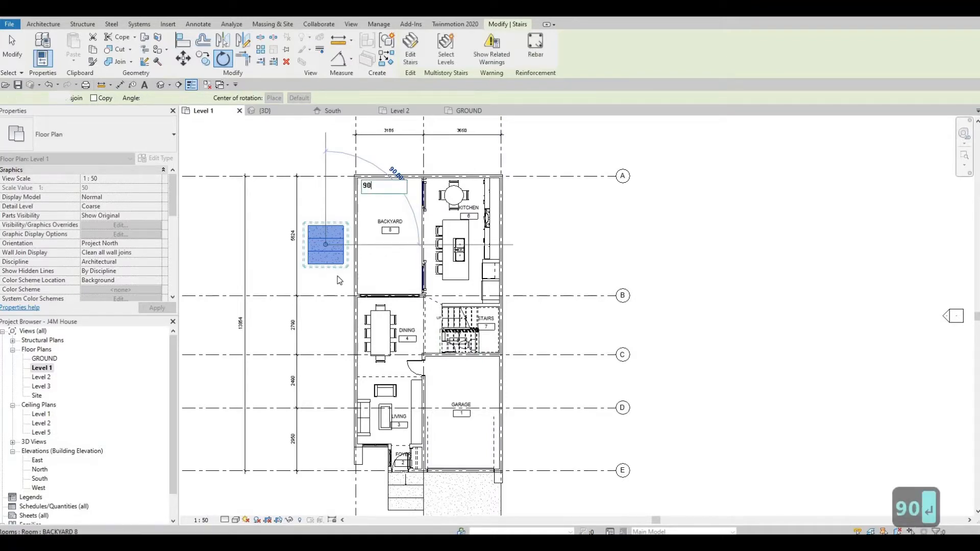
pyautogui.press('Return')
pyautogui.press('Escape')
pyautogui.press('Escape')
# Step: Align the copied stair's upper end with the backyard face of the kitchen's sliding-door wall
pyautogui.click(334, 263)
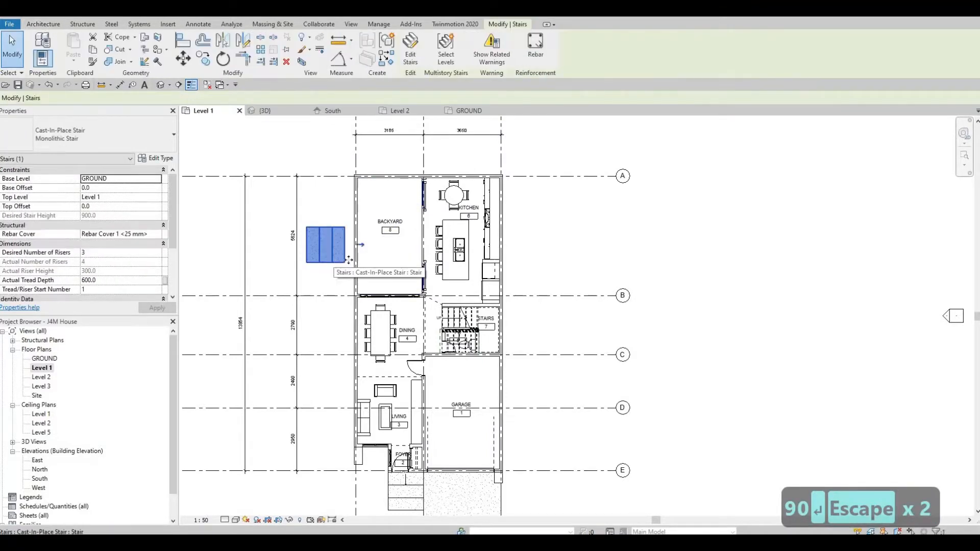
pyautogui.press('a')
pyautogui.press('l')
pyautogui.scroll(3, 423, 230)
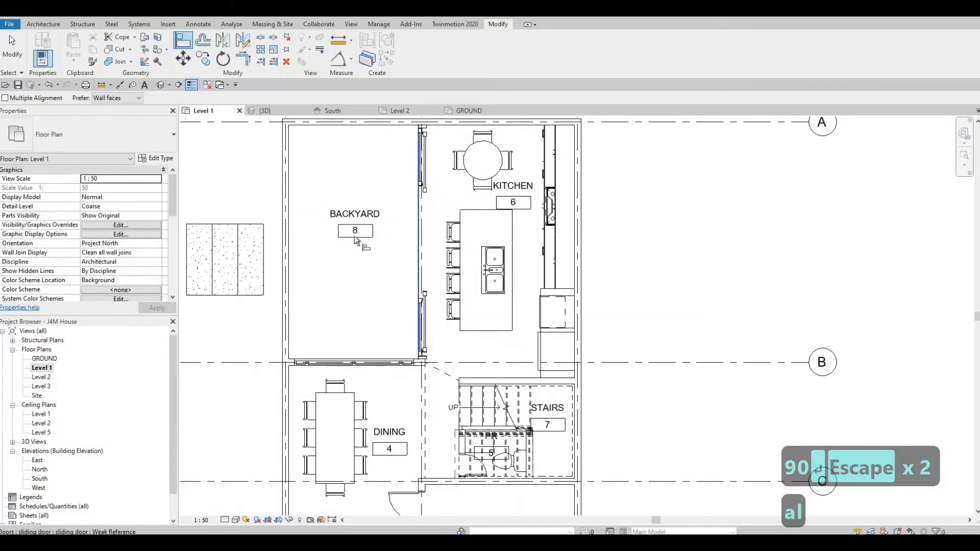
pyautogui.click(264, 246)
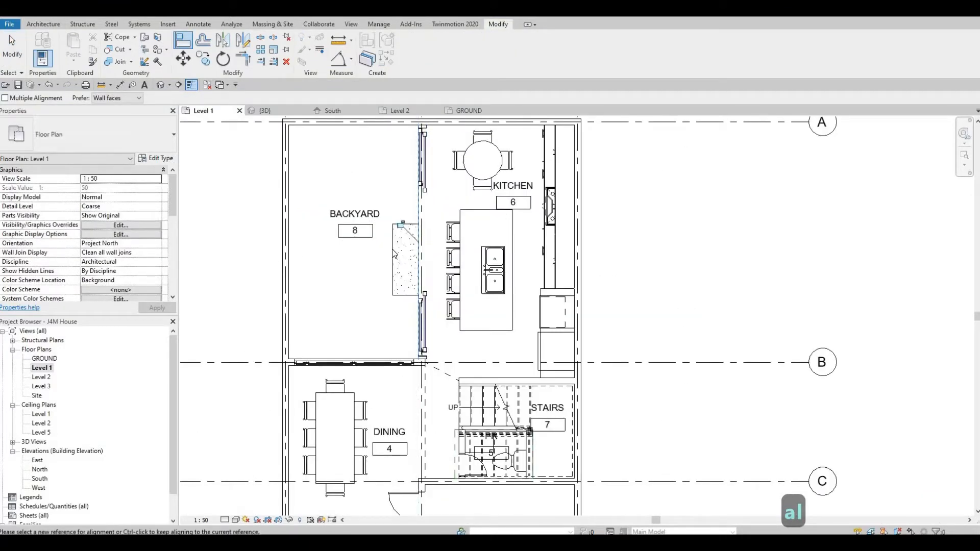
pyautogui.press('Escape')
pyautogui.press('Escape')
pyautogui.click(398, 254)
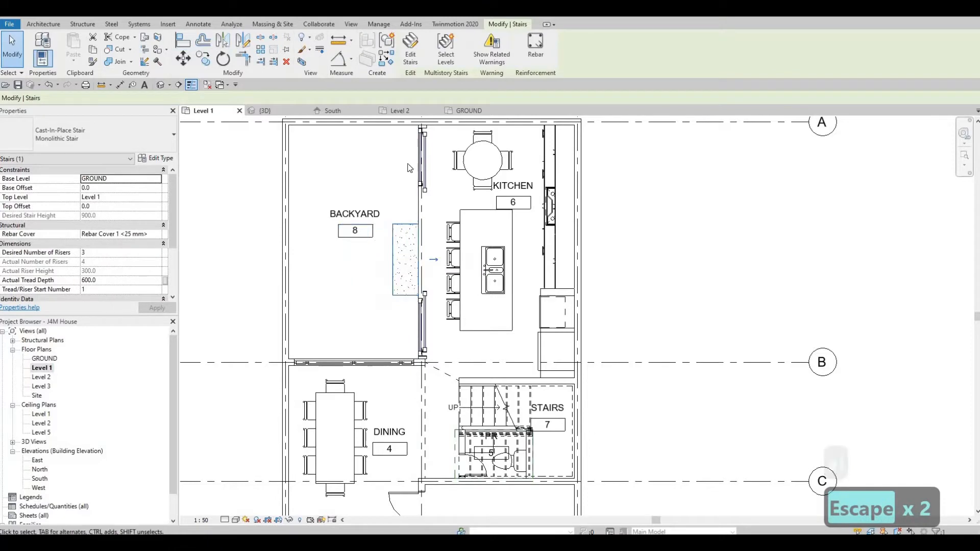
pyautogui.press('Escape')
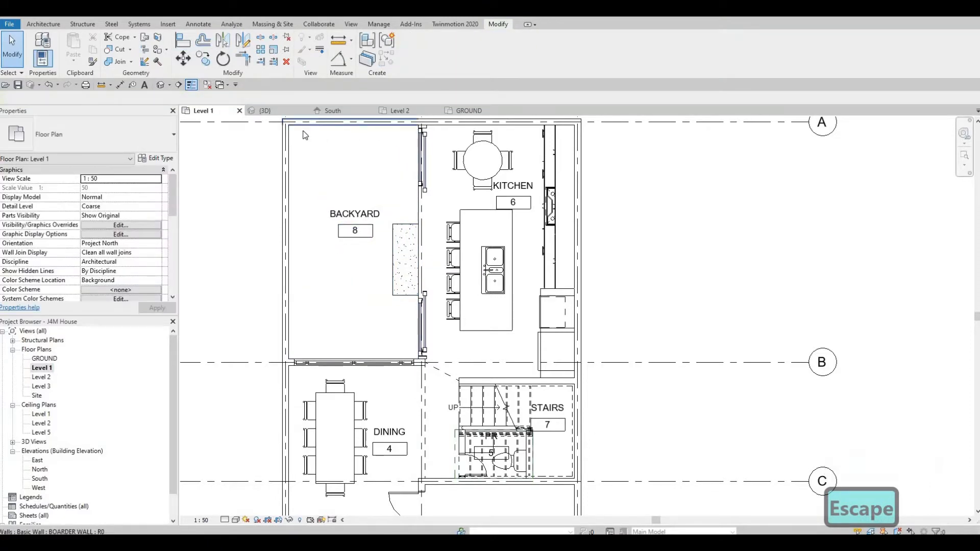
# Step: Try to set the BACKYARD room's upper limit to GROUND
pyautogui.press('Tab')
pyautogui.press('Tab')
pyautogui.press('Tab')
pyautogui.press('Tab')
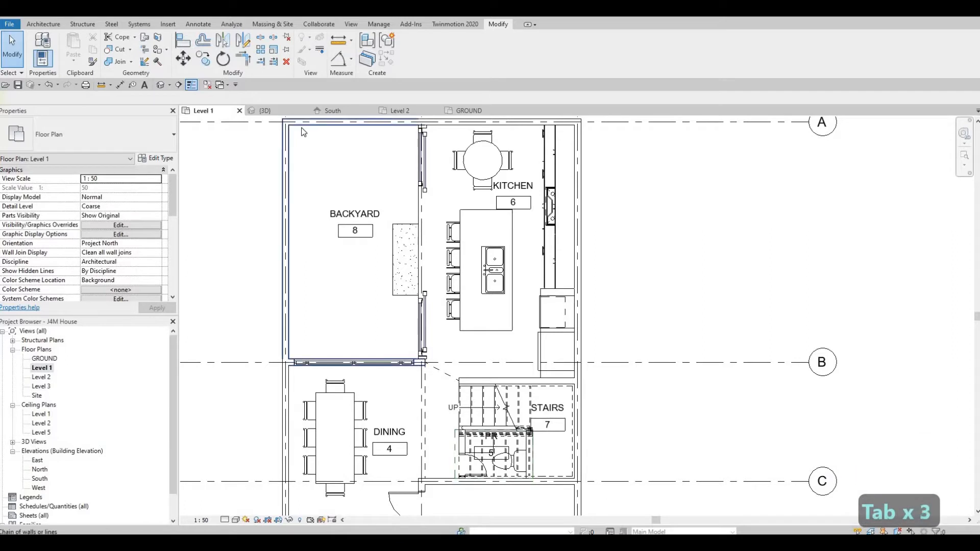
pyautogui.press('Tab')
pyautogui.click(178, 180)
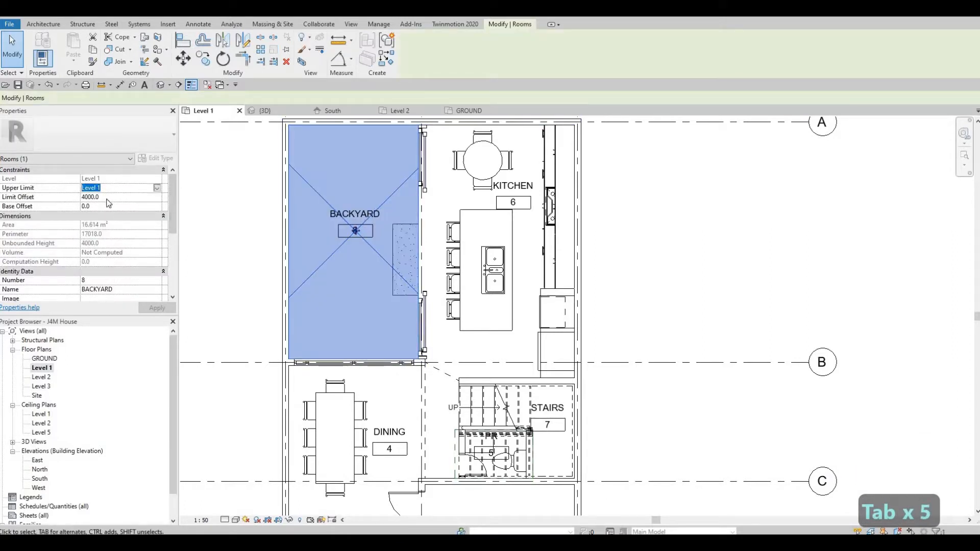
pyautogui.click(157, 188)
pyautogui.click(109, 203)
pyautogui.click(156, 308)
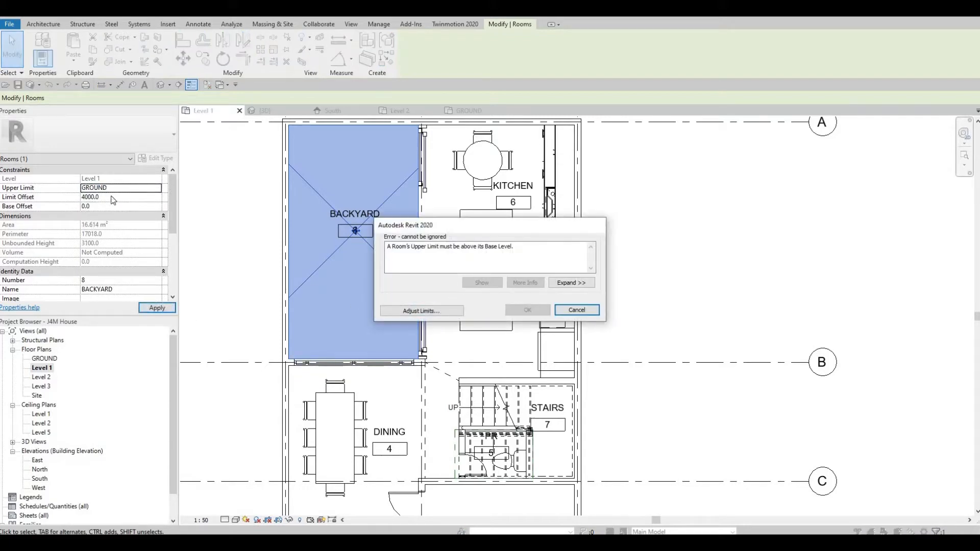
pyautogui.press('Escape')
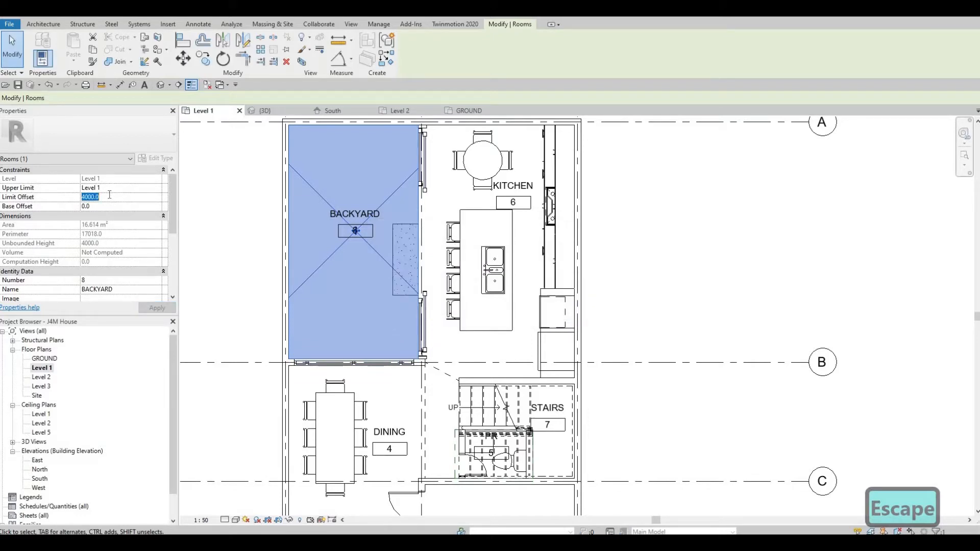
# Step: Try to set the BACKYARD room's limit offset to 0
pyautogui.write('0')
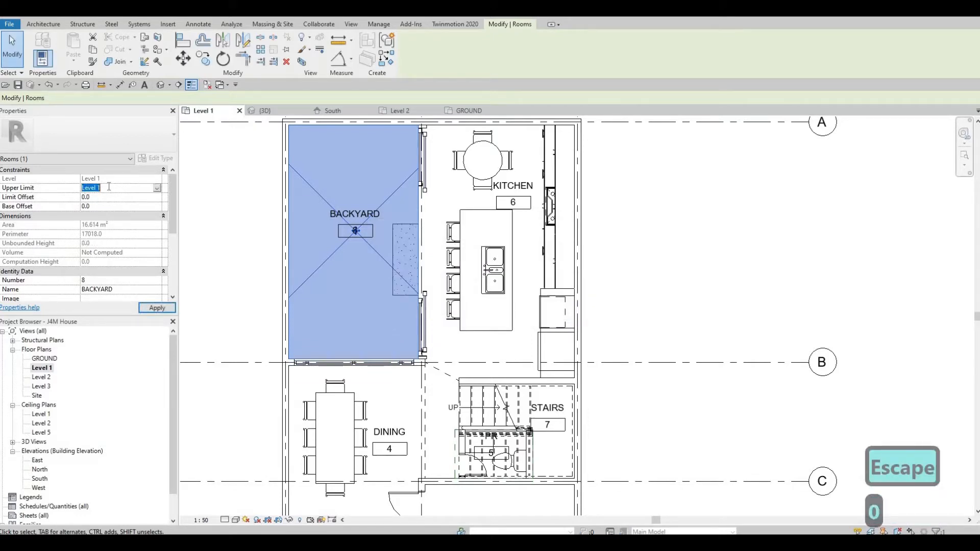
pyautogui.click(157, 308)
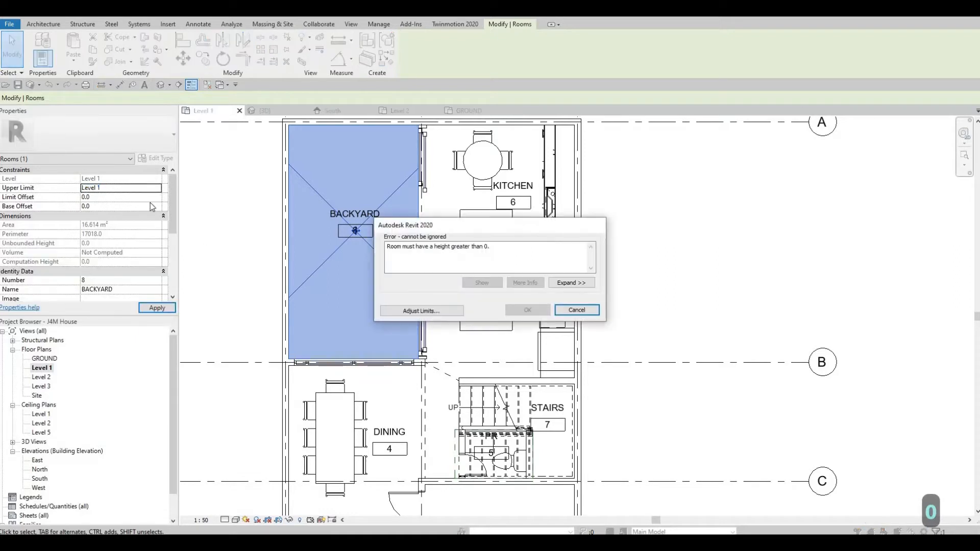
pyautogui.press('Escape')
pyautogui.scroll(-2, 354, 250)
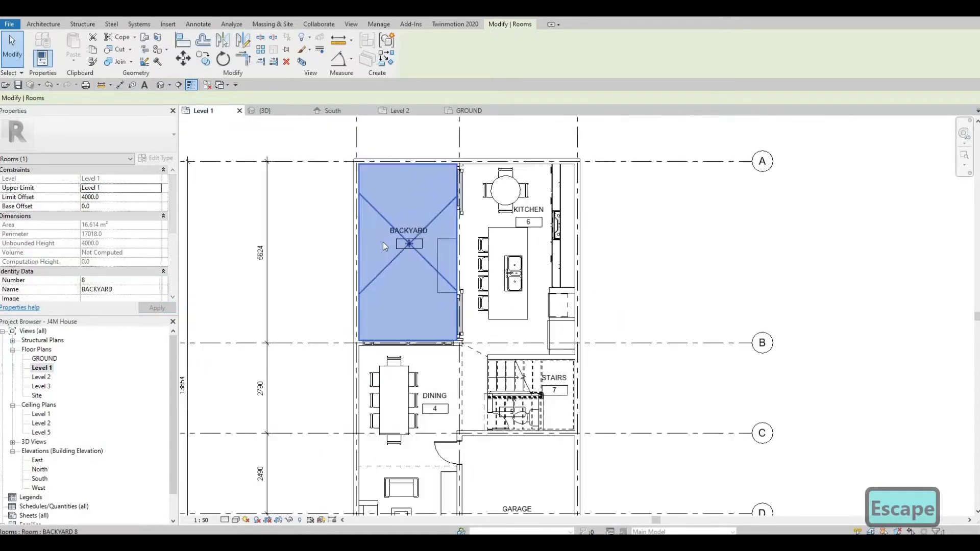
pyautogui.press('Escape')
pyautogui.press('Escape')
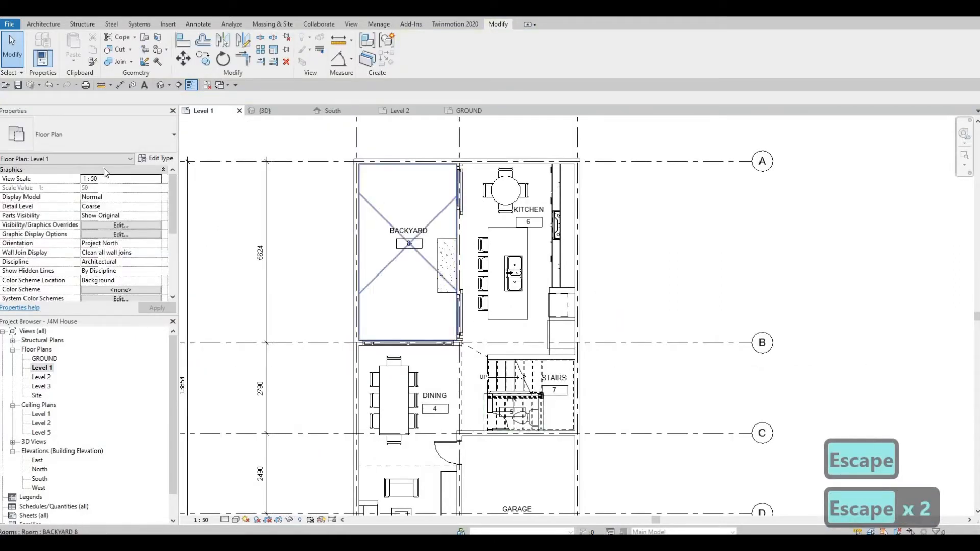
# Step: In the 3D view, set the level of the backyard floor slab to GROUND
pyautogui.hotkey('ctrl', 'Tab')
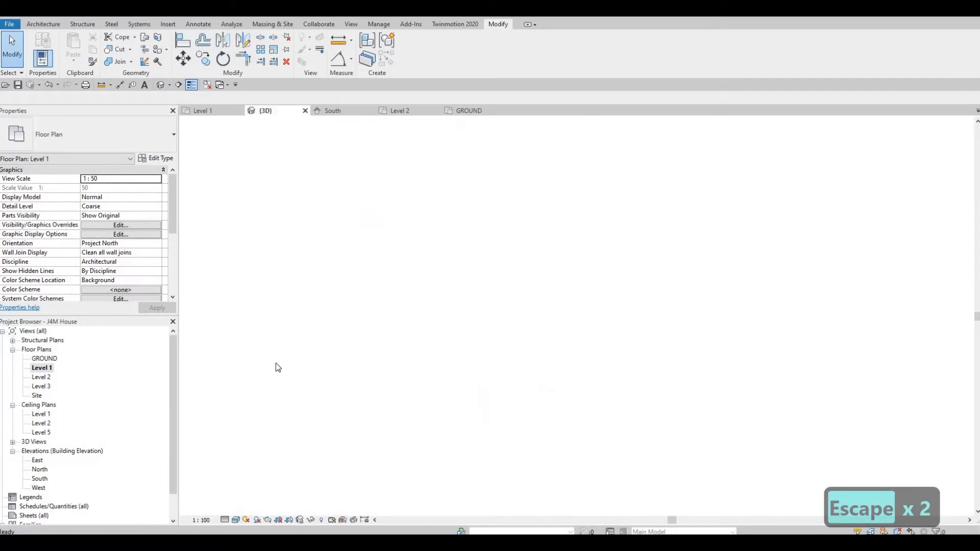
pyautogui.click(276, 366)
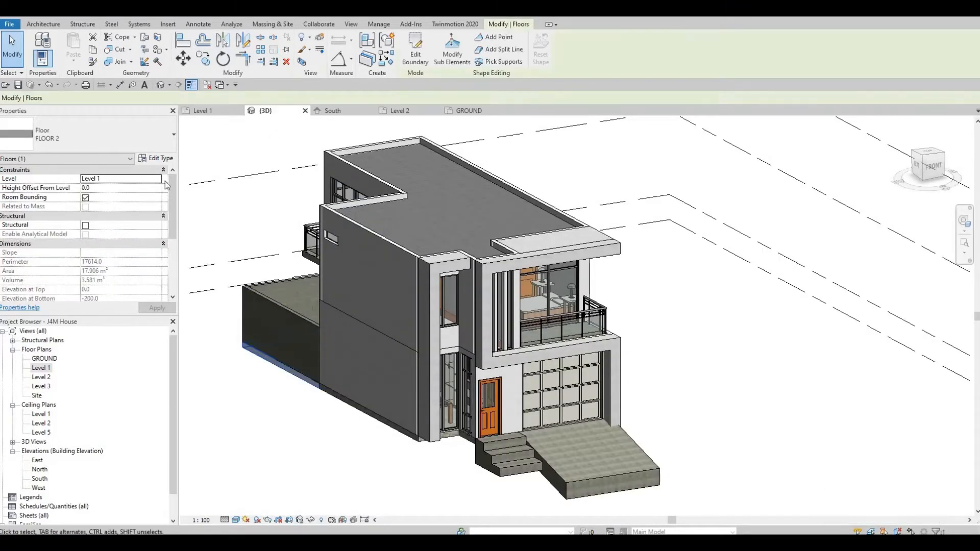
pyautogui.click(120, 188)
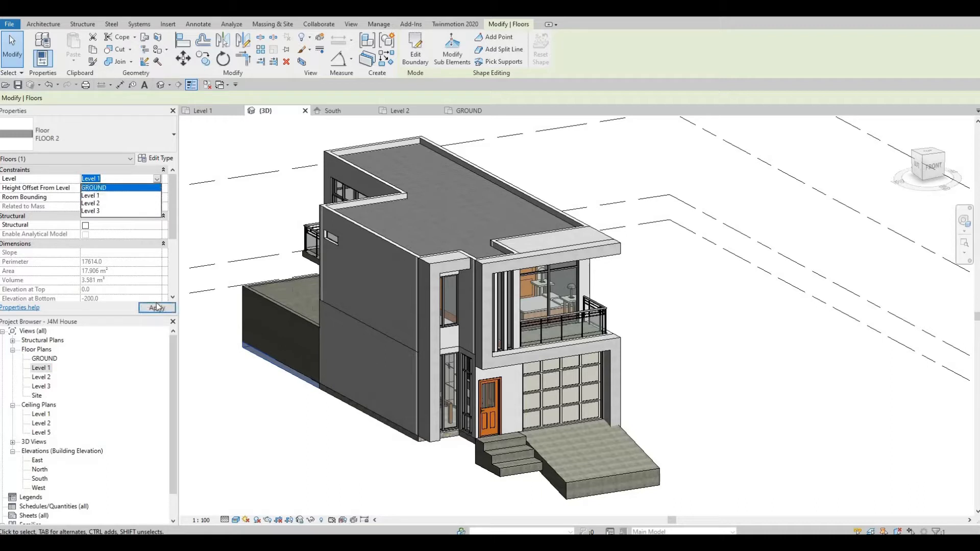
pyautogui.click(156, 309)
pyautogui.press('Escape')
pyautogui.press('Escape')
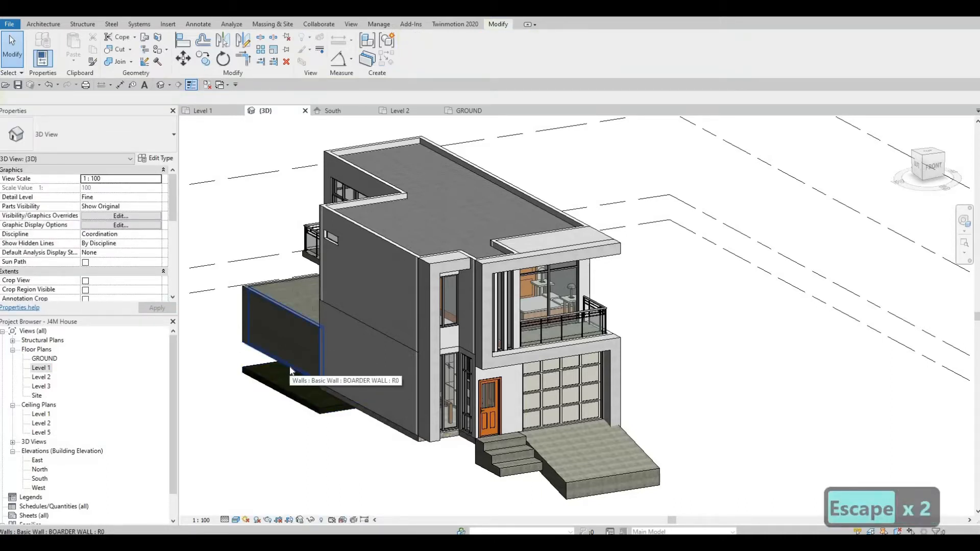
pyautogui.press('Tab')
pyautogui.press('Escape')
pyautogui.press('Escape')
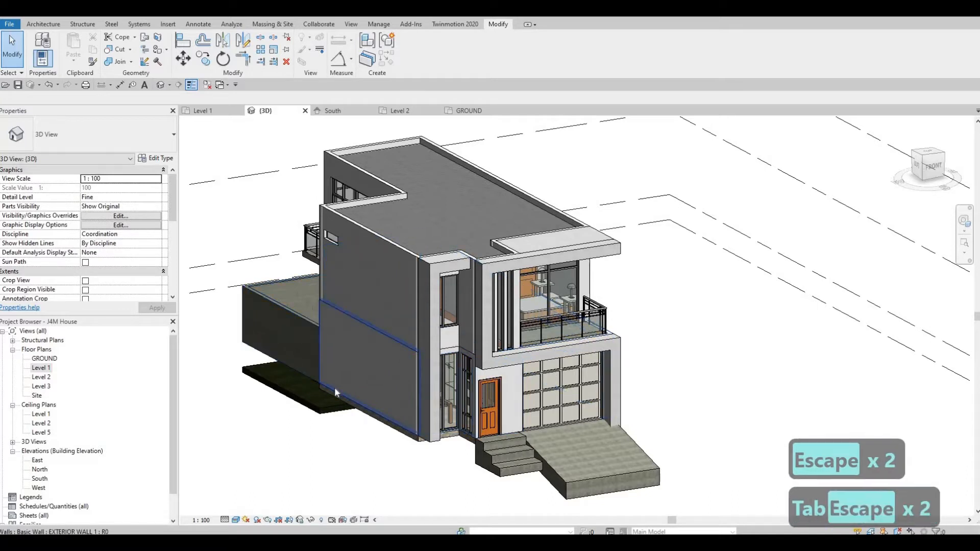
pyautogui.press('Tab')
pyautogui.click(335, 387)
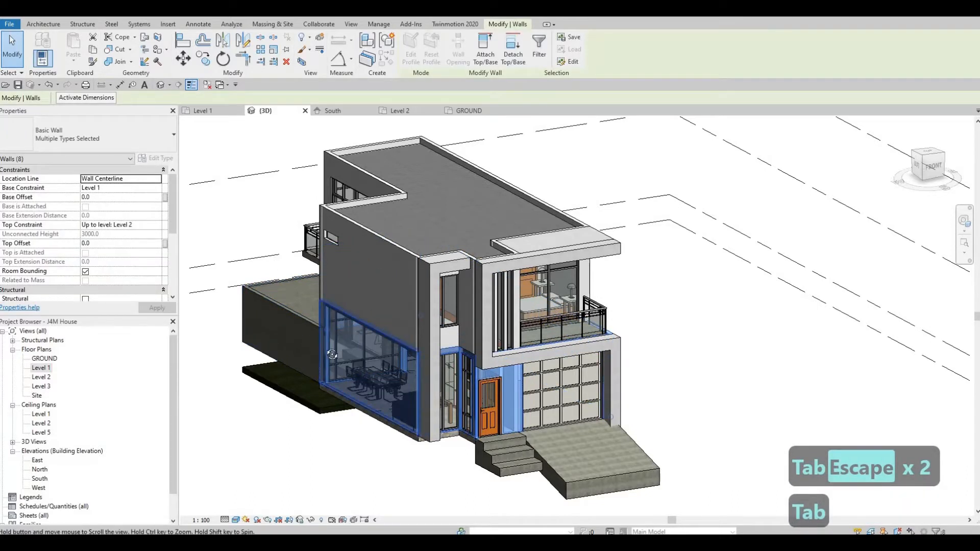
pyautogui.keyDown('shift'); pyautogui.moveTo(371, 310); pyautogui.dragTo(391, 361, button='middle'); pyautogui.keyUp('shift')
pyautogui.press('Escape')
pyautogui.press('Escape')
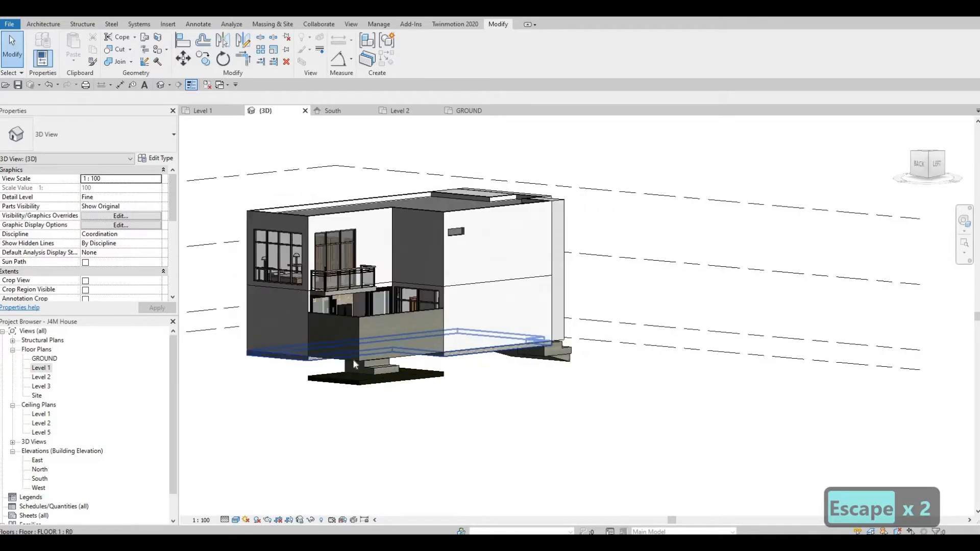
# Step: Set the base constraint of the two backyard boarder walls to GROUND
pyautogui.click(389, 359)
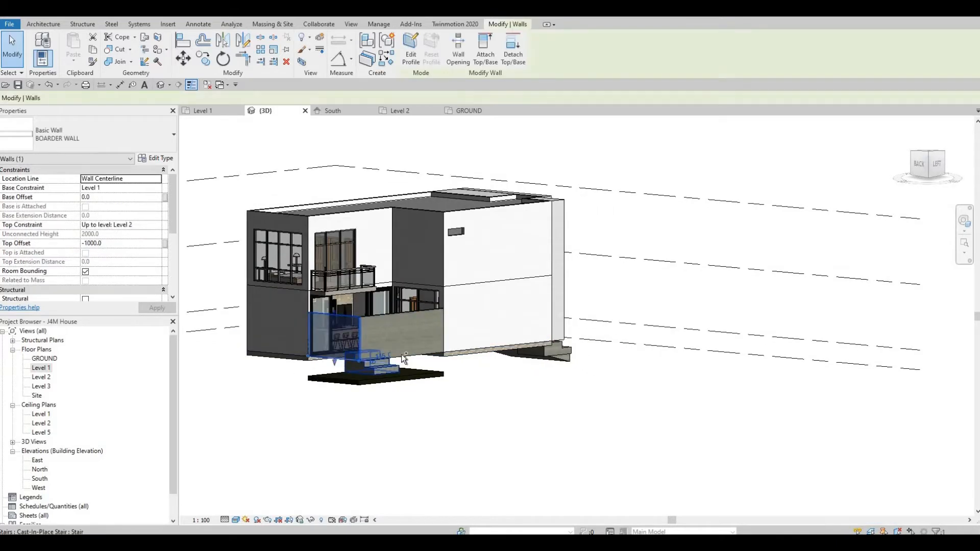
pyautogui.keyDown('ctrl'); pyautogui.click(403, 347); pyautogui.keyUp('ctrl')
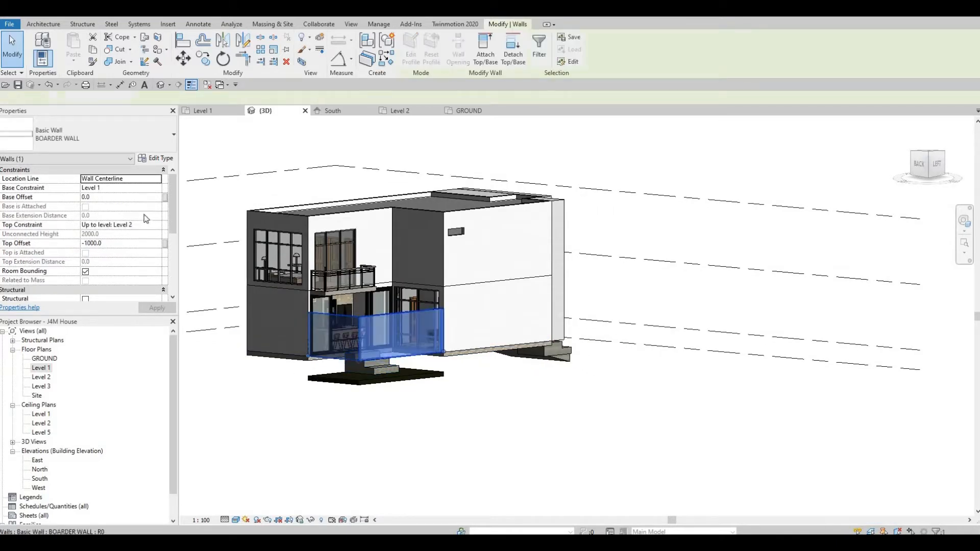
pyautogui.click(126, 190)
pyautogui.press('Return')
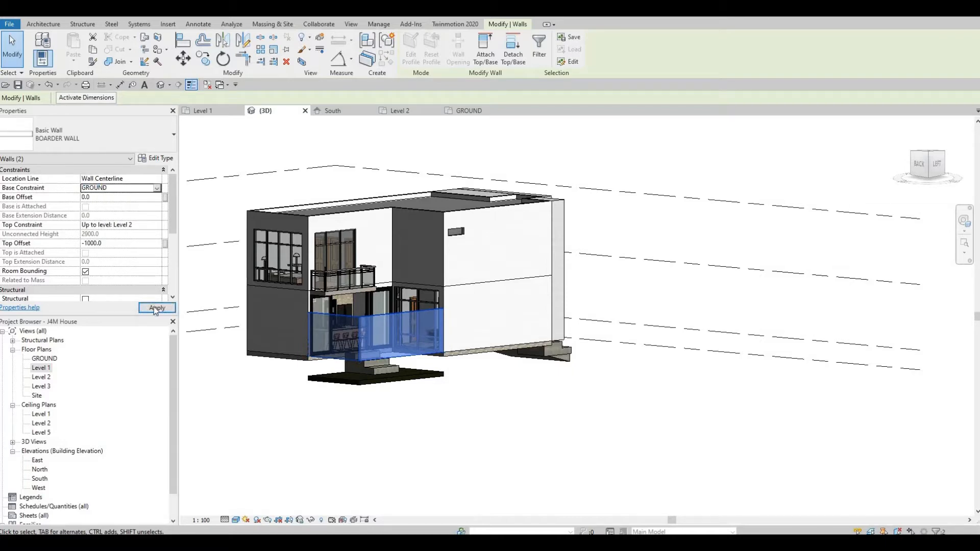
pyautogui.click(154, 307)
pyautogui.press('Escape')
pyautogui.press('Escape')
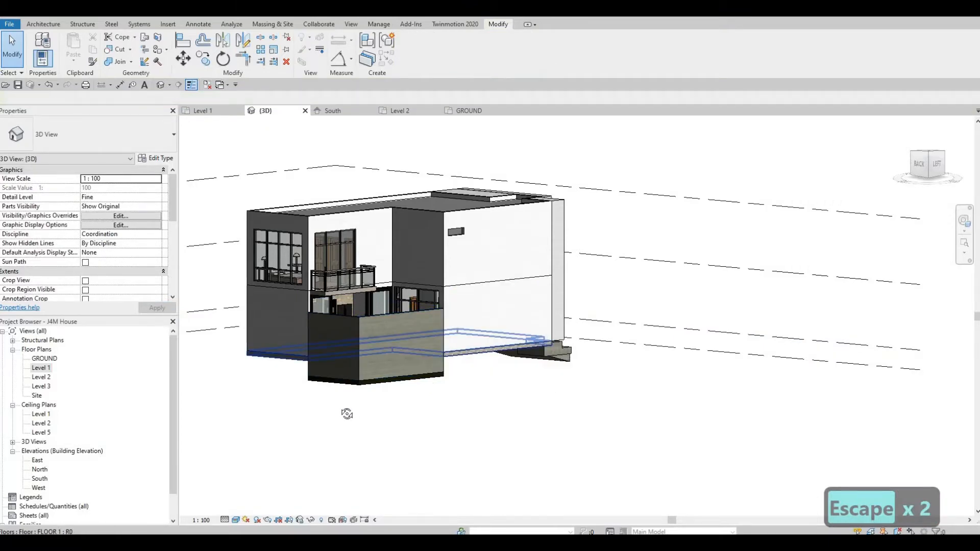
pyautogui.keyDown('shift'); pyautogui.moveTo(346, 409); pyautogui.dragTo(360, 327, button='middle'); pyautogui.keyUp('shift')
pyautogui.scroll(3, 362, 376)
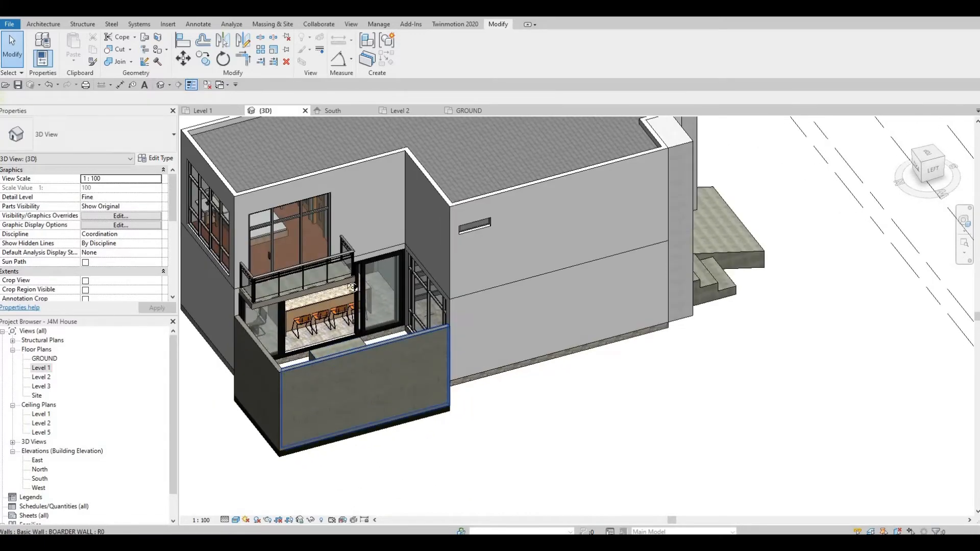
# Step: Select the connected chain of eight Level 1 walls, including the boarder walls, and set their base constraint to GROUND
pyautogui.keyDown('shift'); pyautogui.moveTo(352, 288); pyautogui.dragTo(437, 335, button='middle'); pyautogui.keyUp('shift')
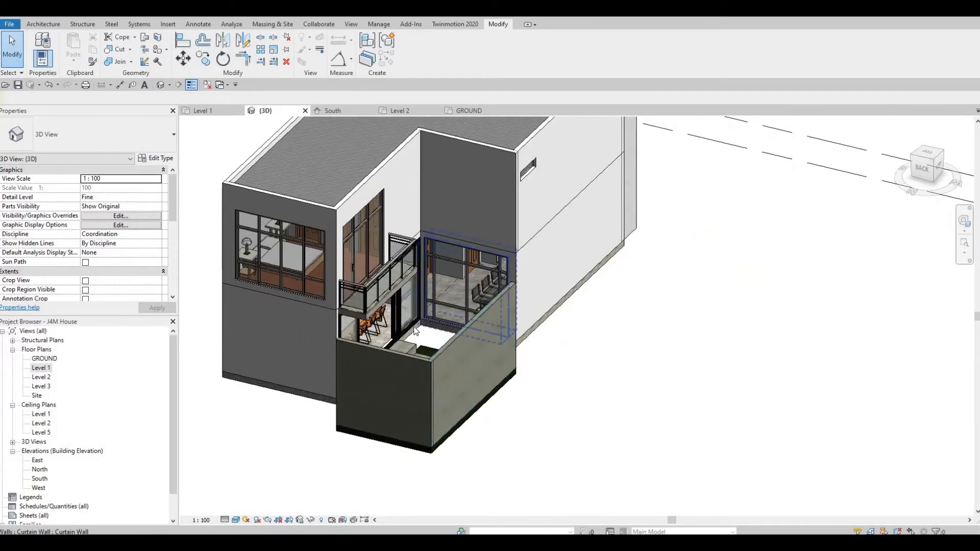
pyautogui.press('Tab')
pyautogui.click(335, 363)
pyautogui.keyDown('shift'); pyautogui.moveTo(335, 363); pyautogui.dragTo(139, 208, button='middle'); pyautogui.keyUp('shift')
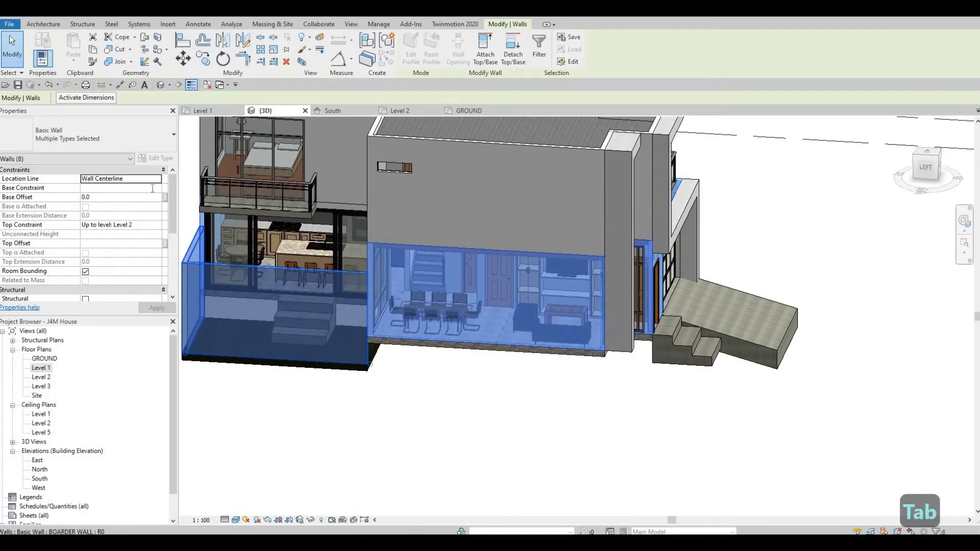
pyautogui.click(156, 188)
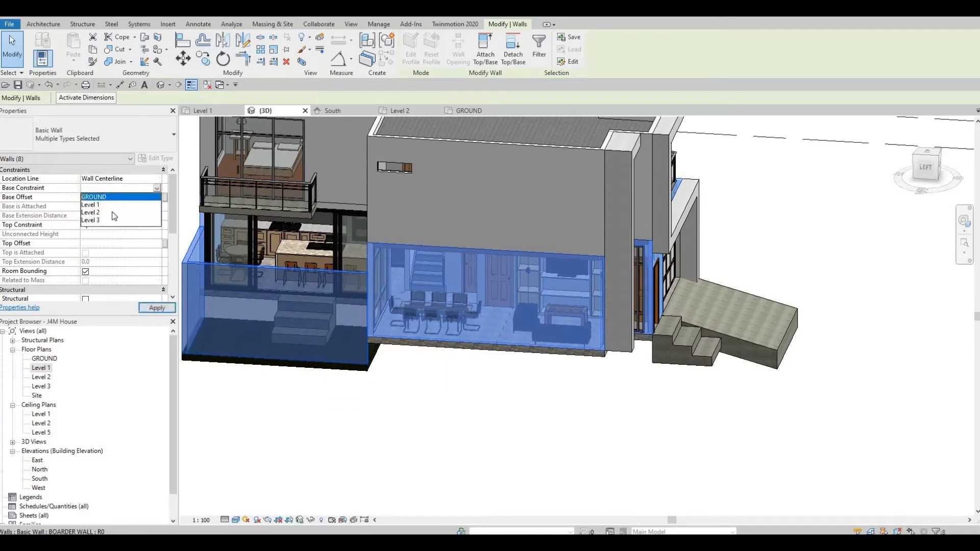
pyautogui.click(157, 308)
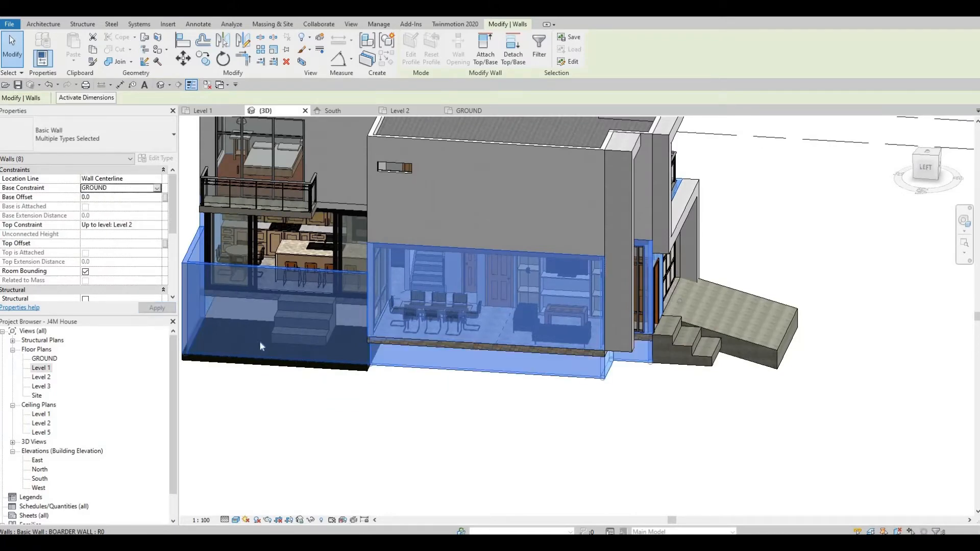
pyautogui.press('Escape')
pyautogui.press('Escape')
# Step: Set the base constraint of the exterior wall between the dining room and the backyard to GROUND
pyautogui.keyDown('shift'); pyautogui.moveTo(451, 383); pyautogui.dragTo(476, 242, button='middle'); pyautogui.keyUp('shift')
pyautogui.click(558, 341)
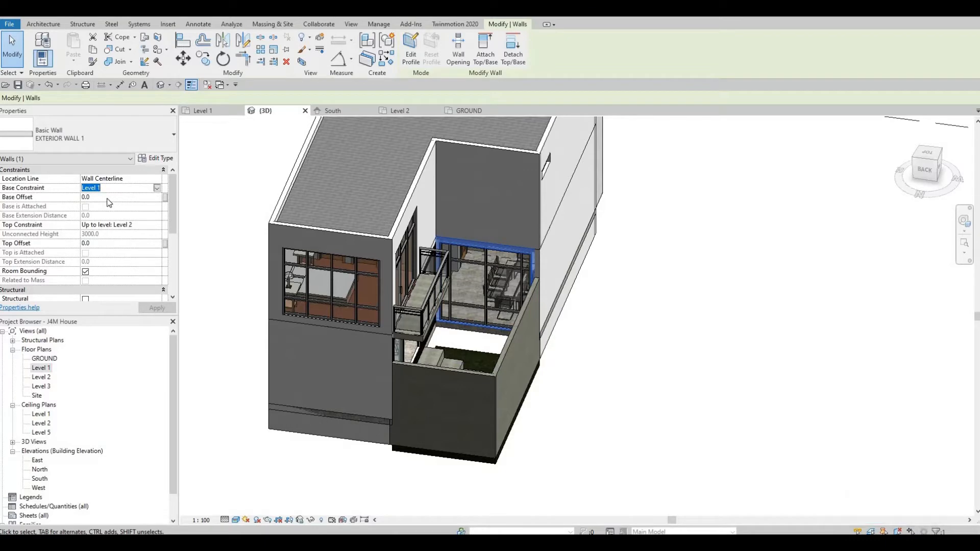
pyautogui.click(102, 197)
pyautogui.click(150, 311)
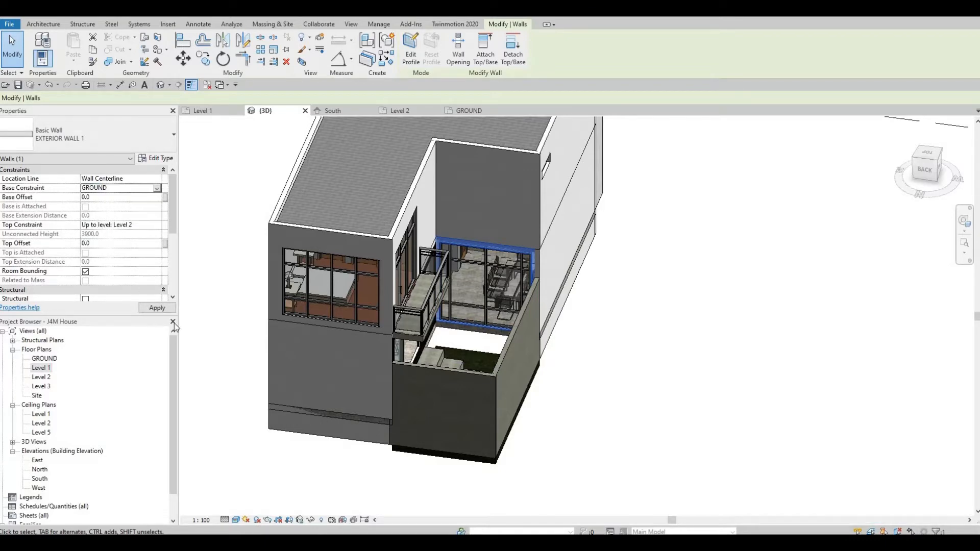
pyautogui.press('Escape')
# Step: Set the base constraint of the exterior wall between the kitchen and the backyard to GROUND
pyautogui.keyDown('shift'); pyautogui.moveTo(286, 296); pyautogui.dragTo(364, 225, button='middle'); pyautogui.keyUp('shift')
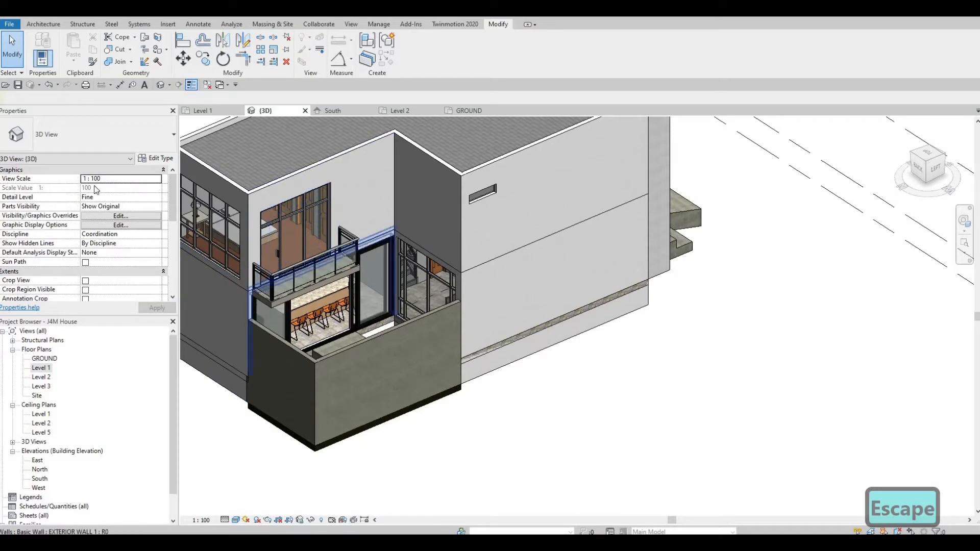
pyautogui.click(368, 243)
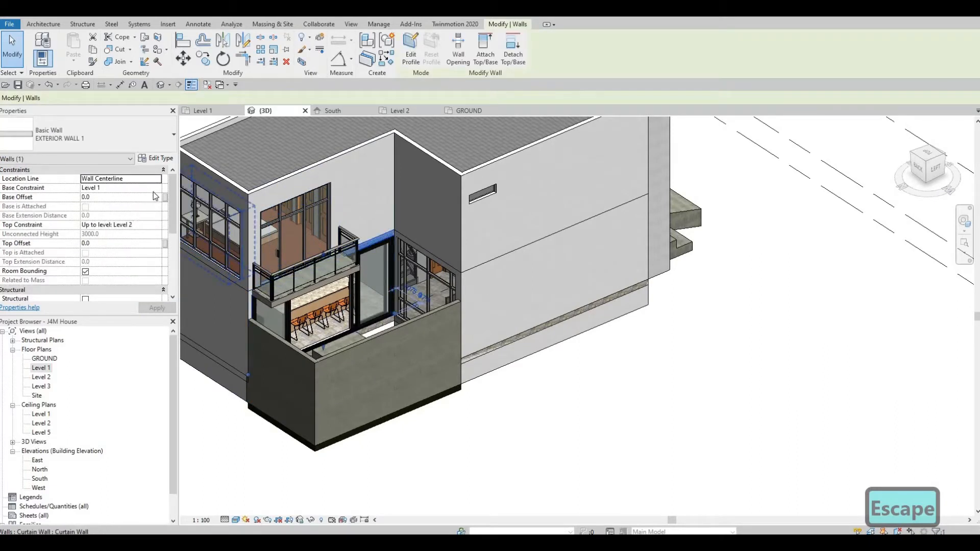
pyautogui.click(157, 187)
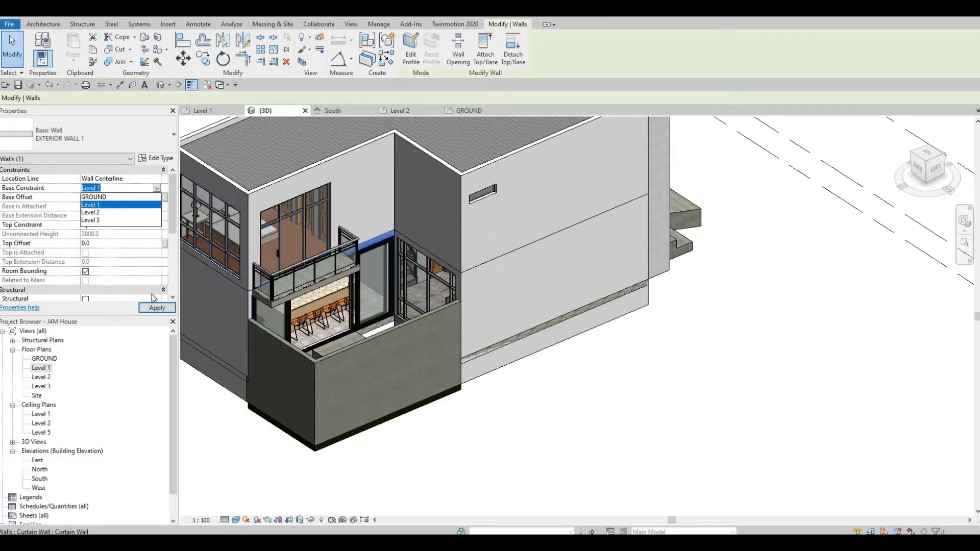
pyautogui.press('Up')
pyautogui.press('Return')
pyautogui.click(155, 305)
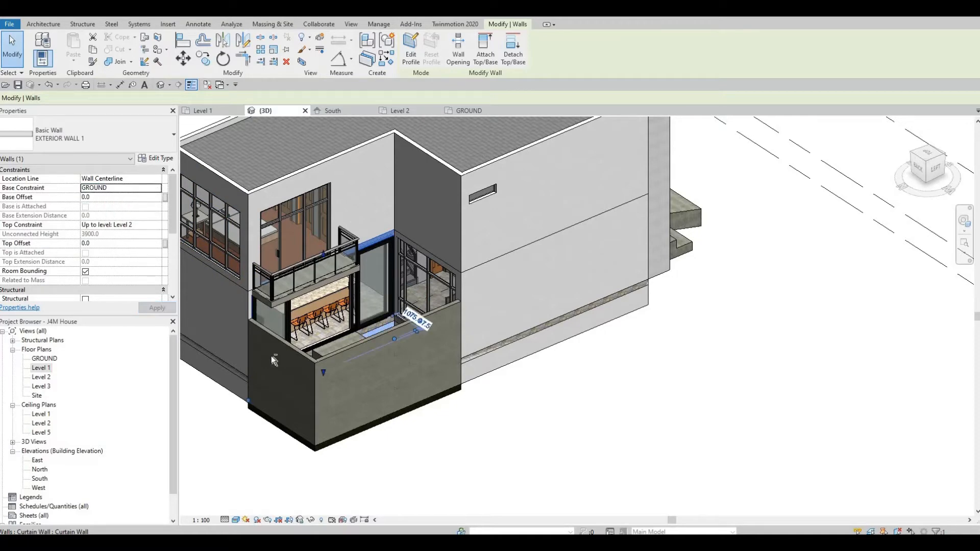
pyautogui.press('Escape')
pyautogui.press('Escape')
# Step: Open the boundary of the FLOOR 1 slab for editing and show it in the Level 1 plan
pyautogui.keyDown('shift'); pyautogui.moveTo(271, 356); pyautogui.dragTo(465, 374, button='middle'); pyautogui.keyUp('shift')
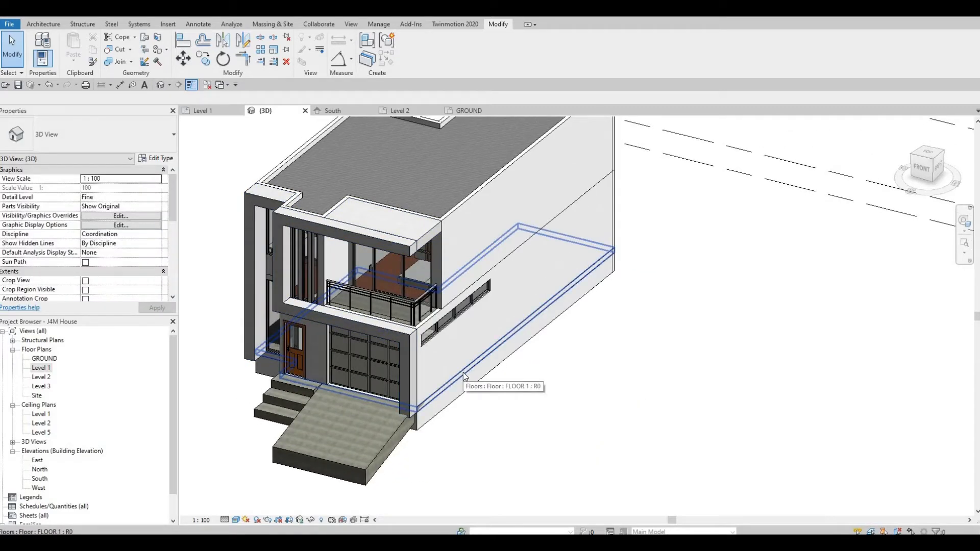
pyautogui.click(460, 376)
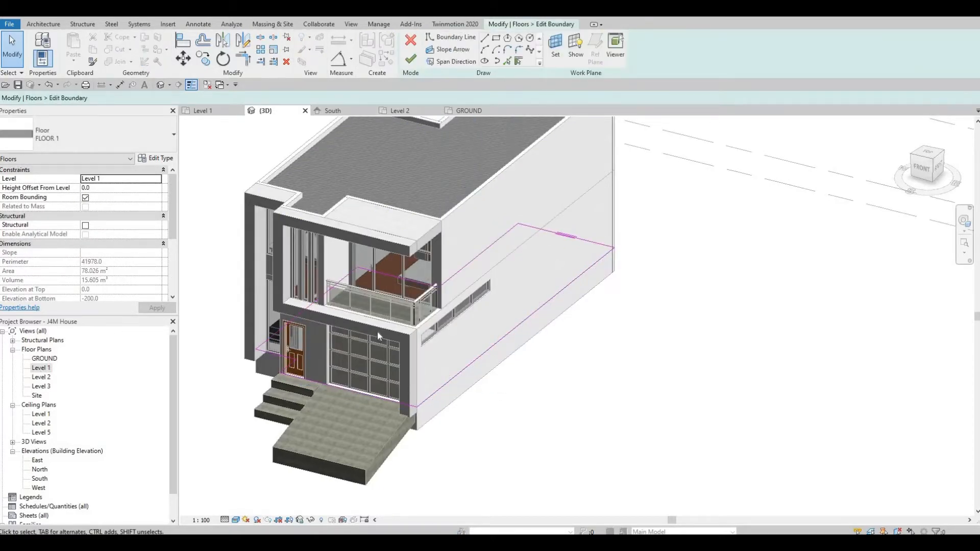
pyautogui.click(203, 111)
pyautogui.moveTo(488, 334); pyautogui.dragTo(466, 304, button='middle')
pyautogui.moveTo(491, 273); pyautogui.dragTo(467, 301, button='middle')
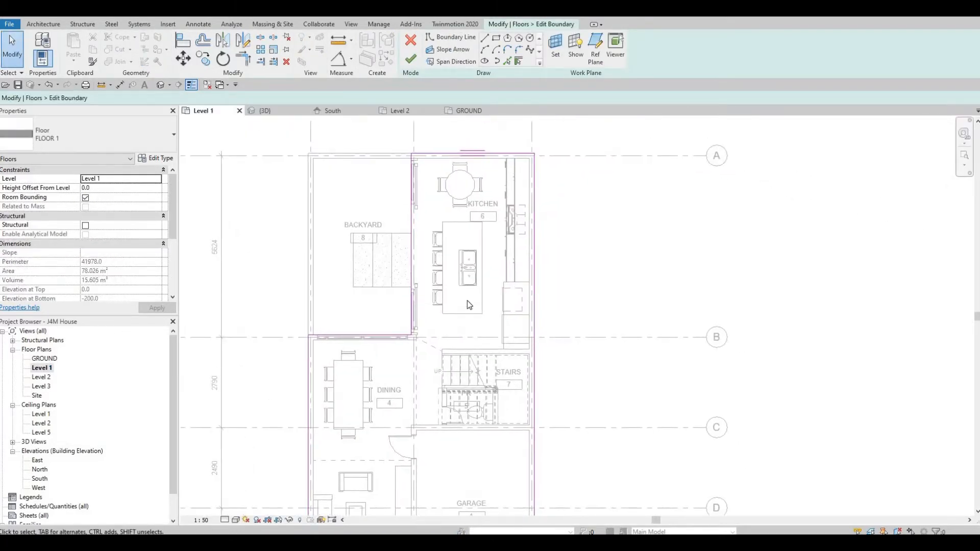
# Step: Align the floor boundary lines on the three outer sides of the kitchen with the inner faces of its walls
pyautogui.press('a')
pyautogui.press('l')
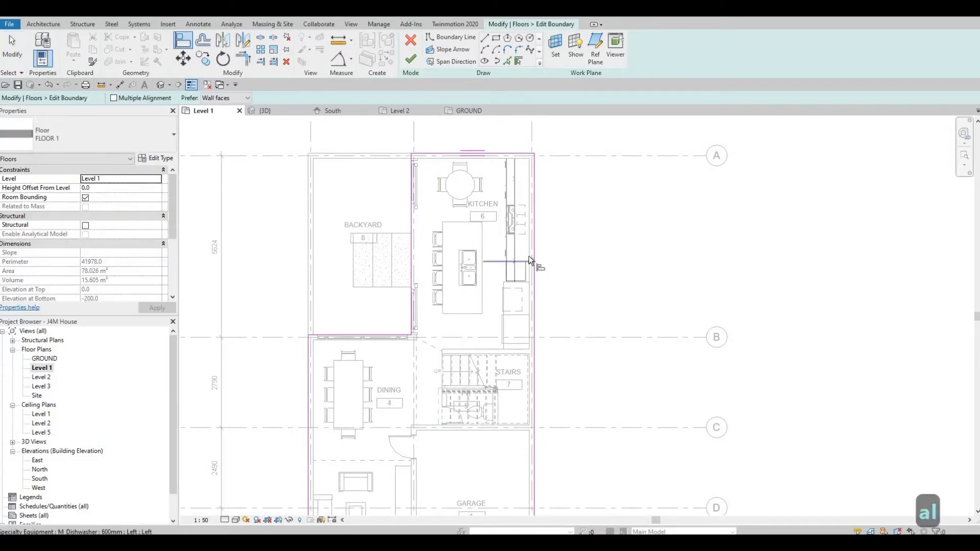
pyautogui.click(537, 249)
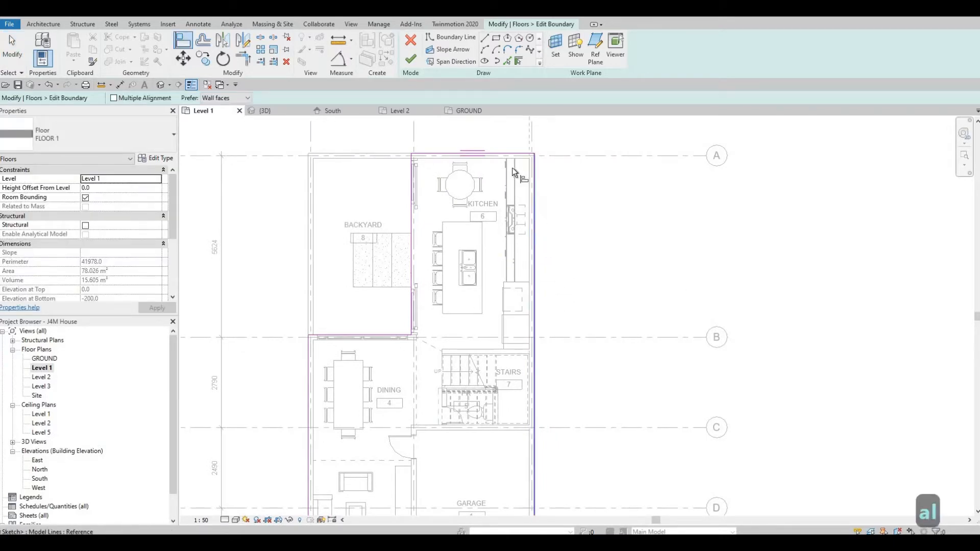
pyautogui.click(510, 158)
pyautogui.click(498, 159)
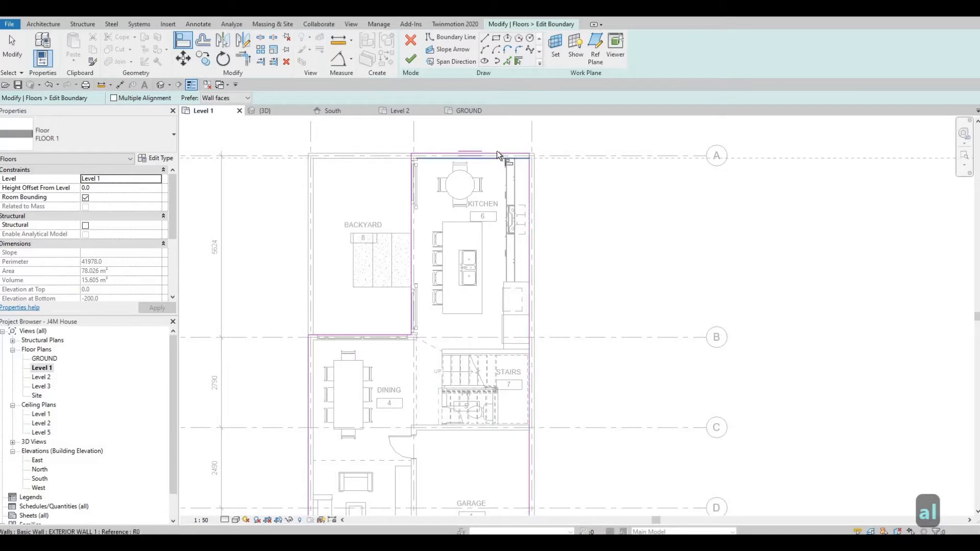
pyautogui.click(497, 152)
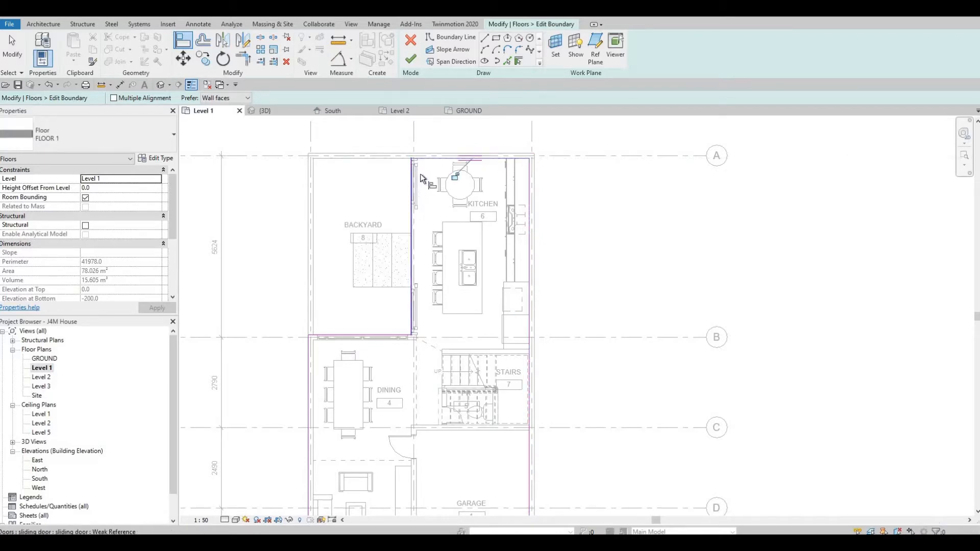
pyautogui.click(408, 177)
pyautogui.click(408, 296)
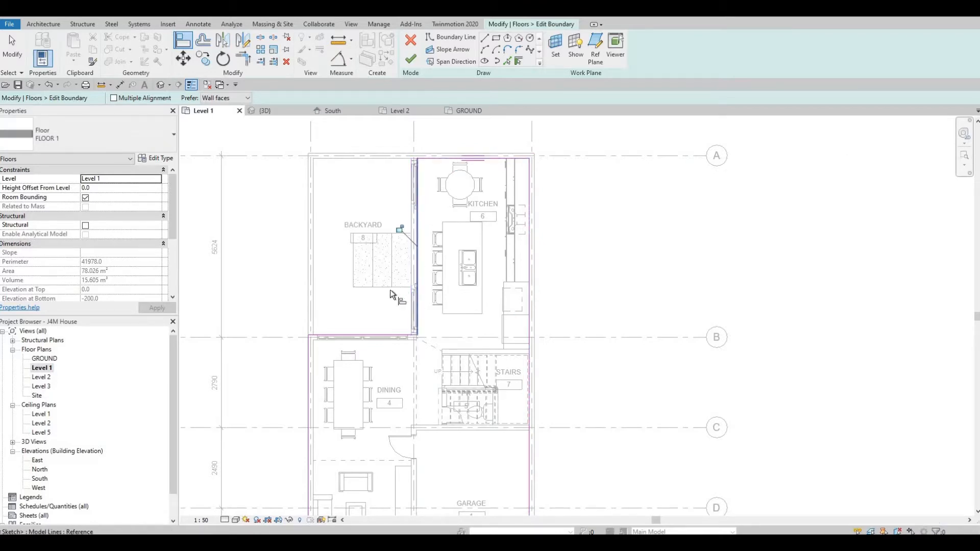
# Step: Align the floor boundary lines on the dining room's backyard side and outer side with the inner wall faces
pyautogui.moveTo(389, 327); pyautogui.dragTo(399, 289, button='middle')
pyautogui.scroll(-1, 400, 290)
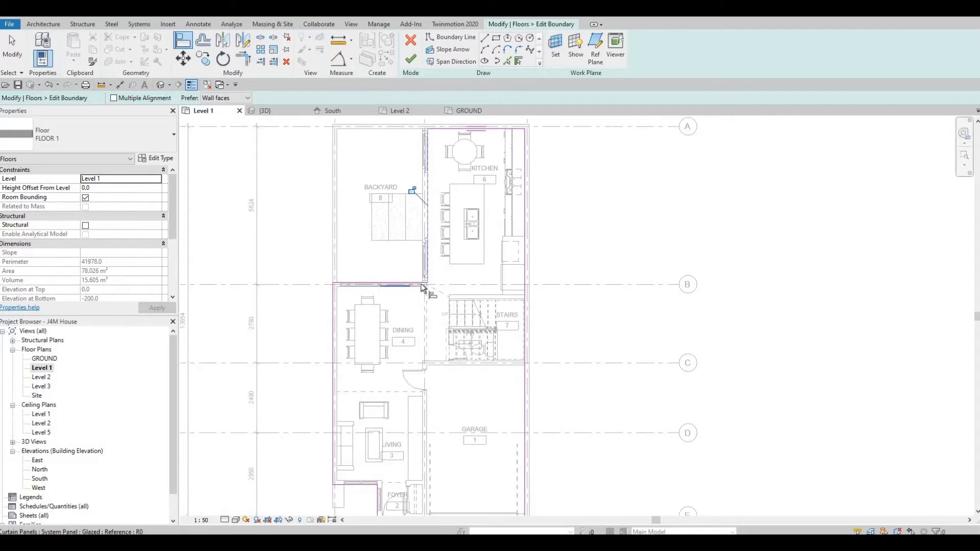
pyautogui.scroll(2, 421, 284)
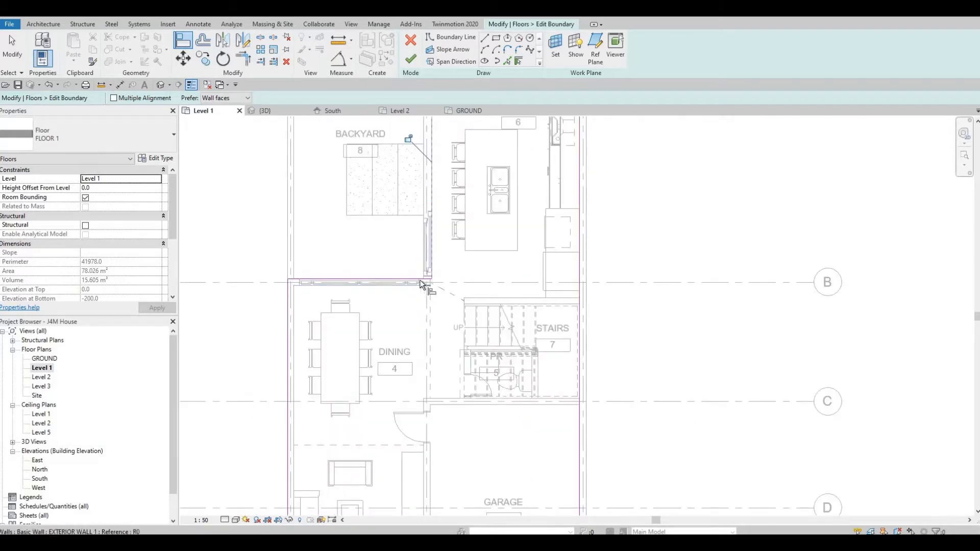
pyautogui.click(420, 285)
pyautogui.click(299, 303)
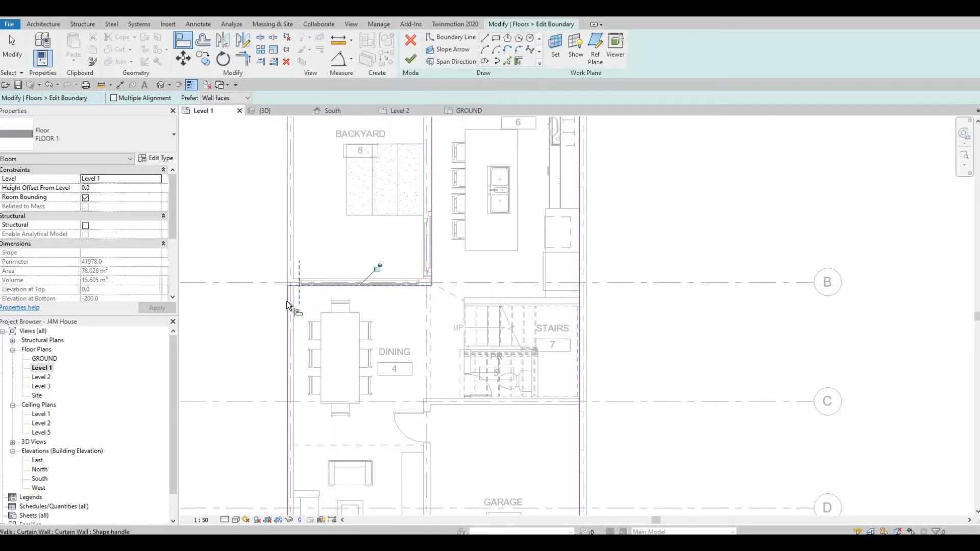
pyautogui.click(286, 301)
pyautogui.click(294, 301)
# Step: Align the floor boundary lines at the living room's front window wall and the foyer's side wall with their inner faces
pyautogui.scroll(-3, 327, 293)
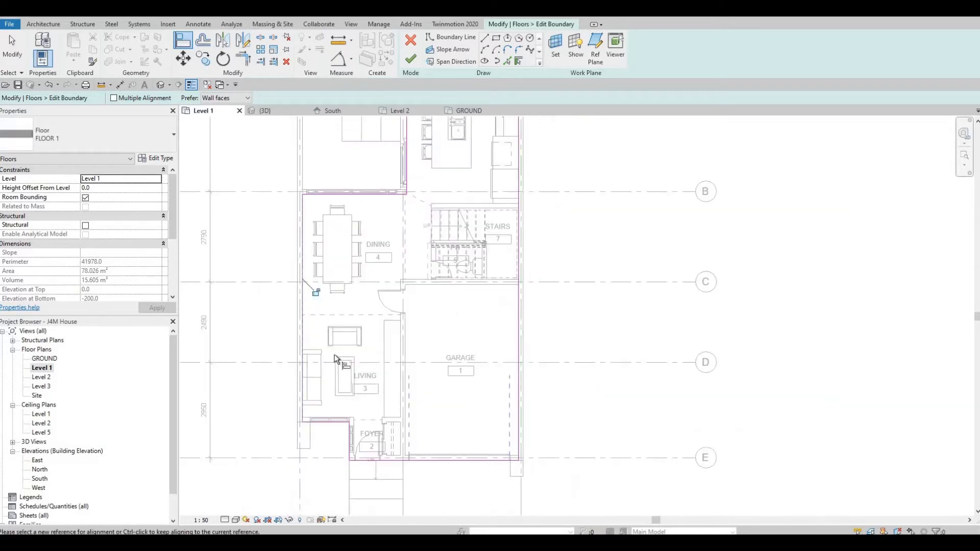
pyautogui.scroll(3, 306, 306)
pyautogui.click(302, 350)
pyautogui.click(302, 357)
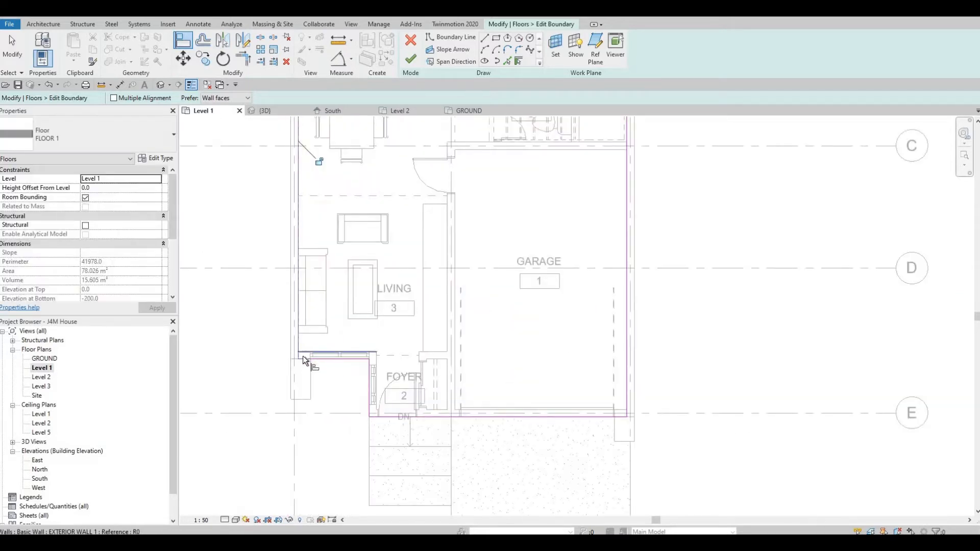
pyautogui.click(376, 361)
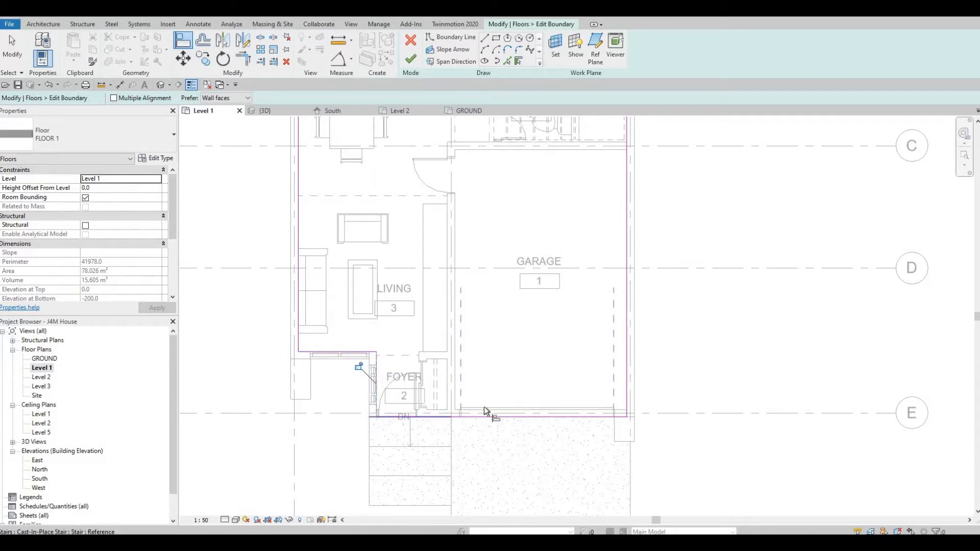
# Step: Align the front floor boundary line along the foyer and garage with the inner wall face and finish the boundary edit
pyautogui.scroll(2, 452, 409)
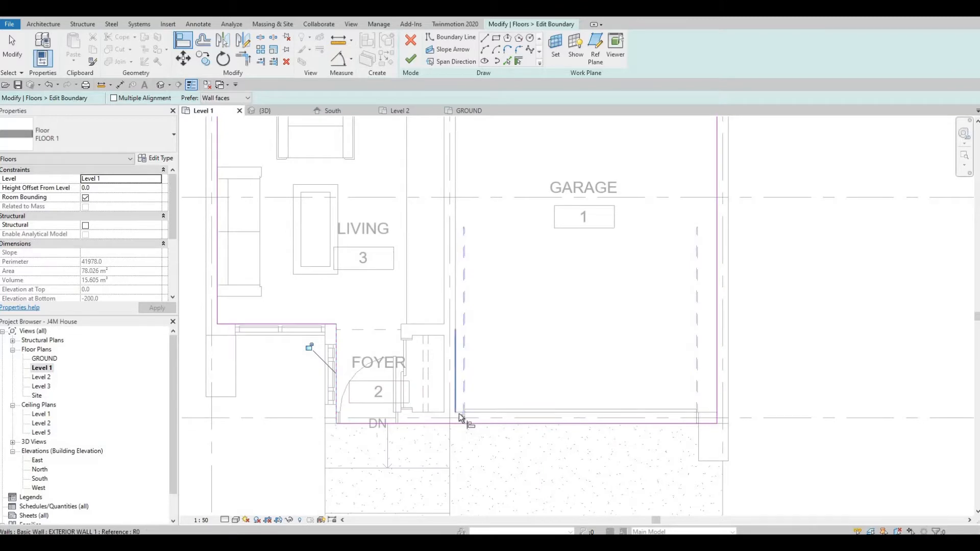
pyautogui.scroll(2, 462, 417)
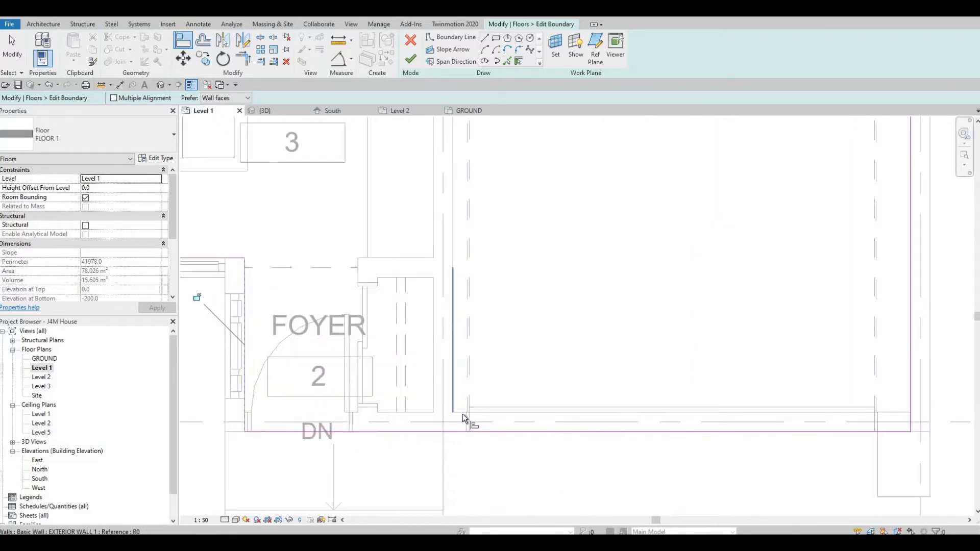
pyautogui.click(379, 432)
pyautogui.scroll(-3, 455, 391)
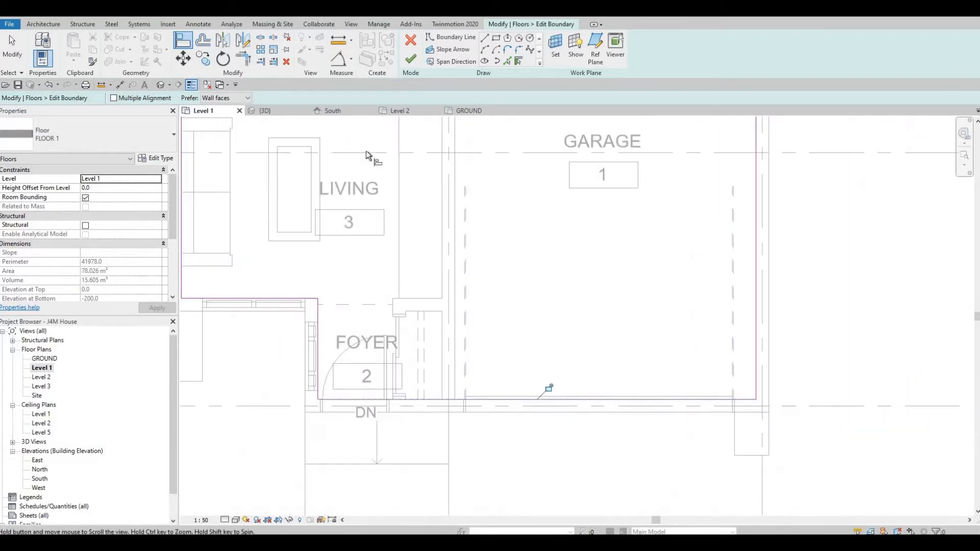
pyautogui.click(410, 61)
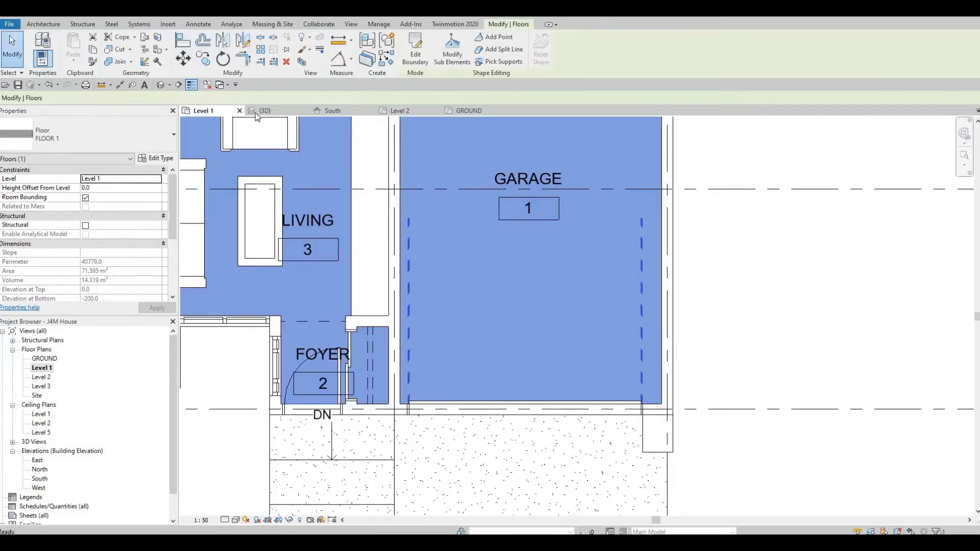
# Step: In the 3D view, undo the alignment of the floor's front boundary line and finish the boundary edit again
pyautogui.hotkey('ctrl', 'Tab')
pyautogui.keyDown('shift'); pyautogui.moveTo(408, 424); pyautogui.dragTo(472, 421, button='middle'); pyautogui.keyUp('shift')
pyautogui.scroll(5, 472, 421)
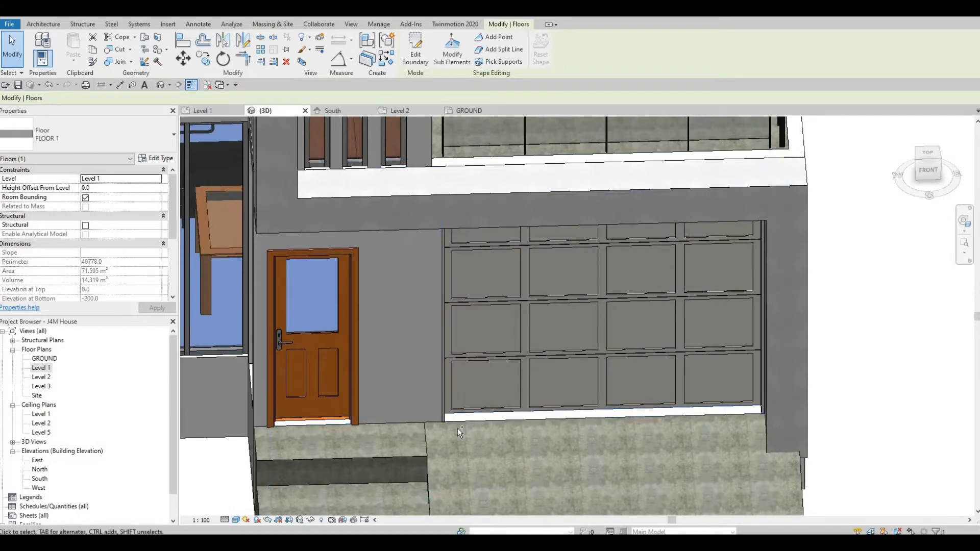
pyautogui.hotkey('ctrl', 'z')
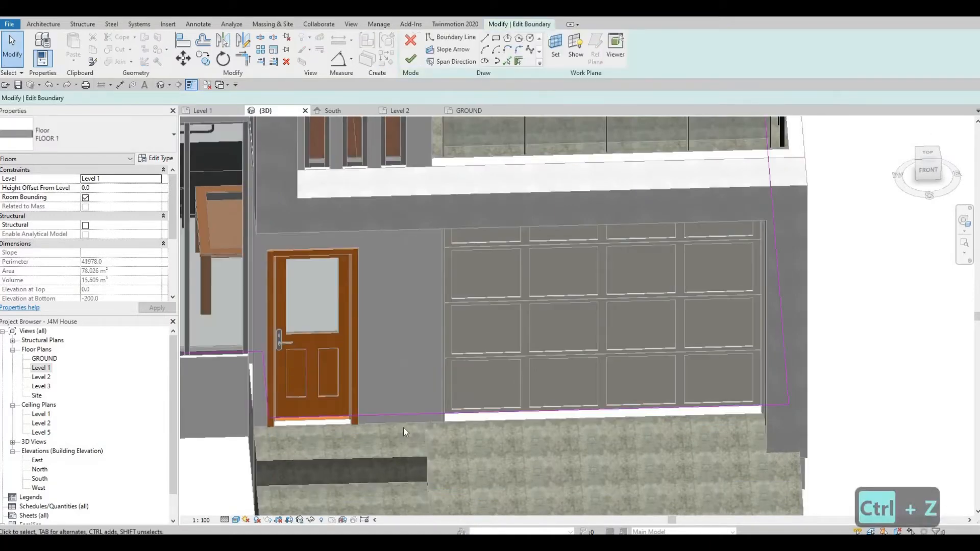
pyautogui.hotkey('ctrl', 'z')
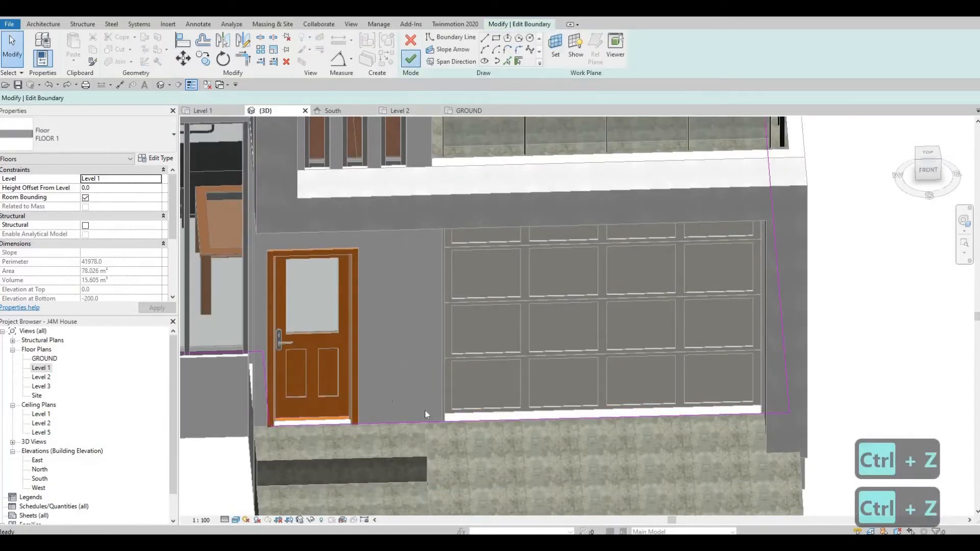
pyautogui.press('Escape')
pyautogui.press('Escape')
pyautogui.press('Escape')
# Step: Examine the floor edge below the front door and garage door and the lowered walls around the house in 3D
pyautogui.scroll(2, 476, 393)
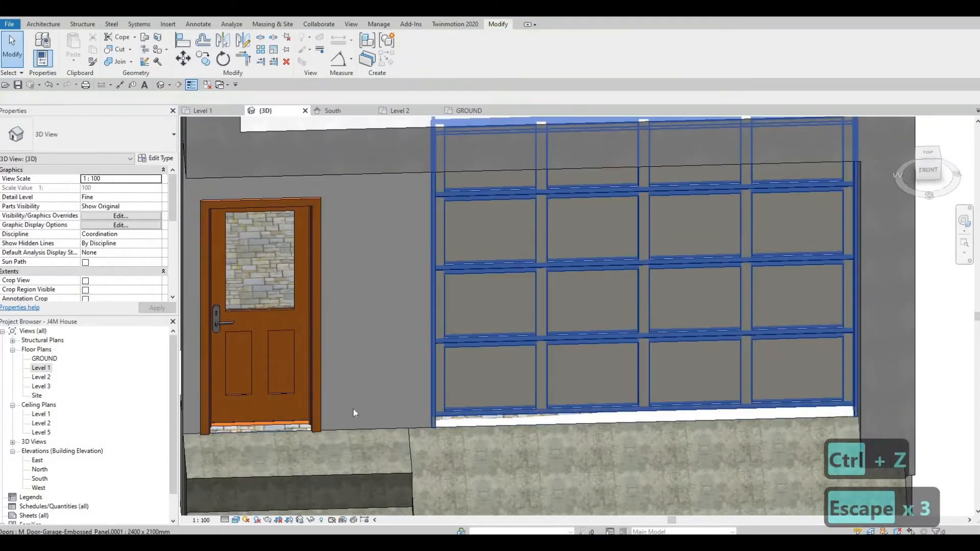
pyautogui.scroll(-3, 353, 409)
pyautogui.moveTo(738, 279); pyautogui.dragTo(553, 323, button='middle')
pyautogui.scroll(2, 671, 277)
pyautogui.scroll(-4, 639, 319)
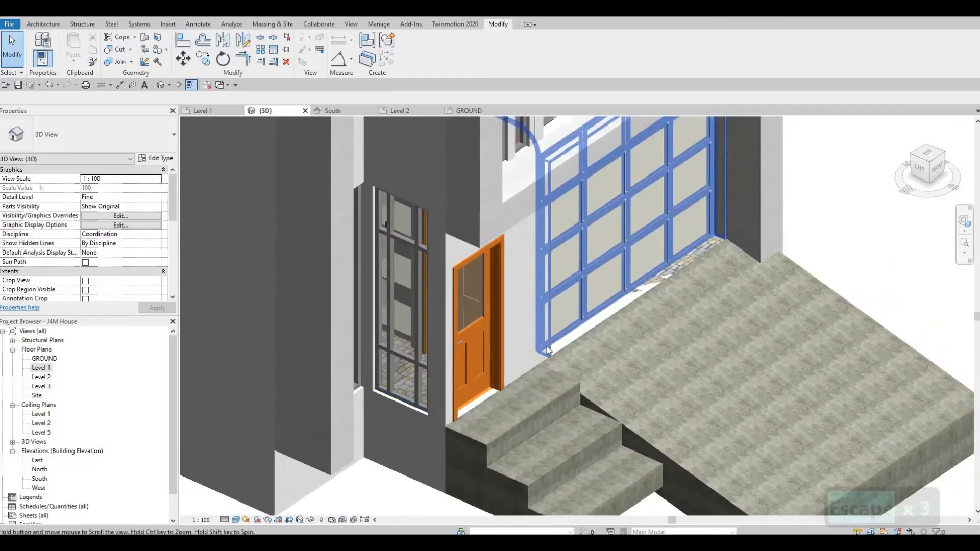
pyautogui.moveTo(538, 333); pyautogui.dragTo(457, 364, button='middle')
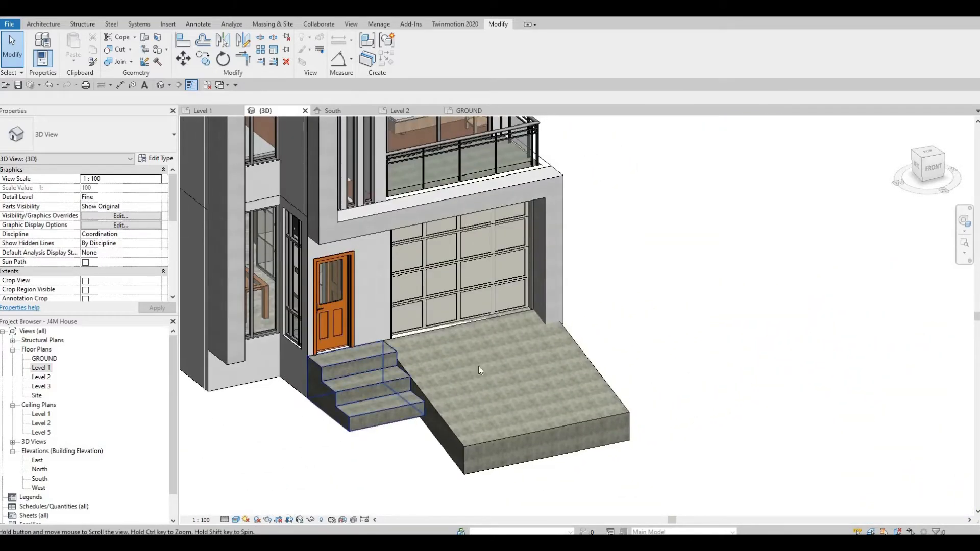
pyautogui.scroll(-3, 479, 366)
pyautogui.scroll(2, 595, 351)
pyautogui.keyDown('shift'); pyautogui.moveTo(596, 351); pyautogui.dragTo(639, 359, button='middle'); pyautogui.keyUp('shift')
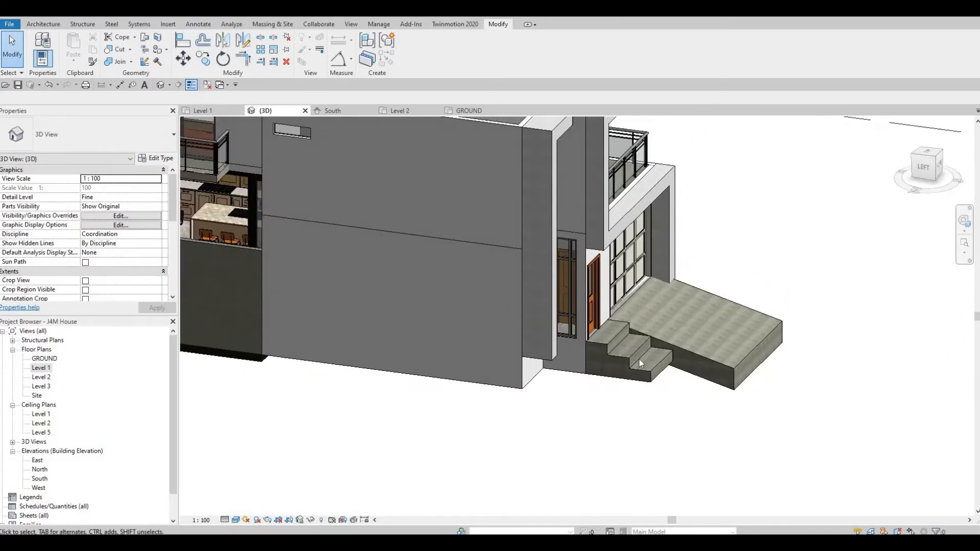
# Step: Set the front entrance stair's actual tread depth to 1000 mm
pyautogui.click(639, 359)
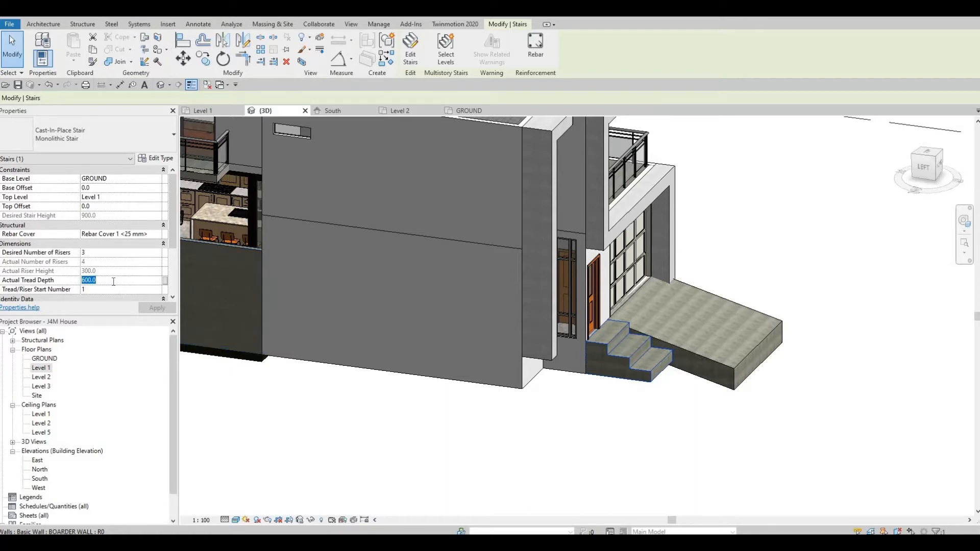
pyautogui.write('100')
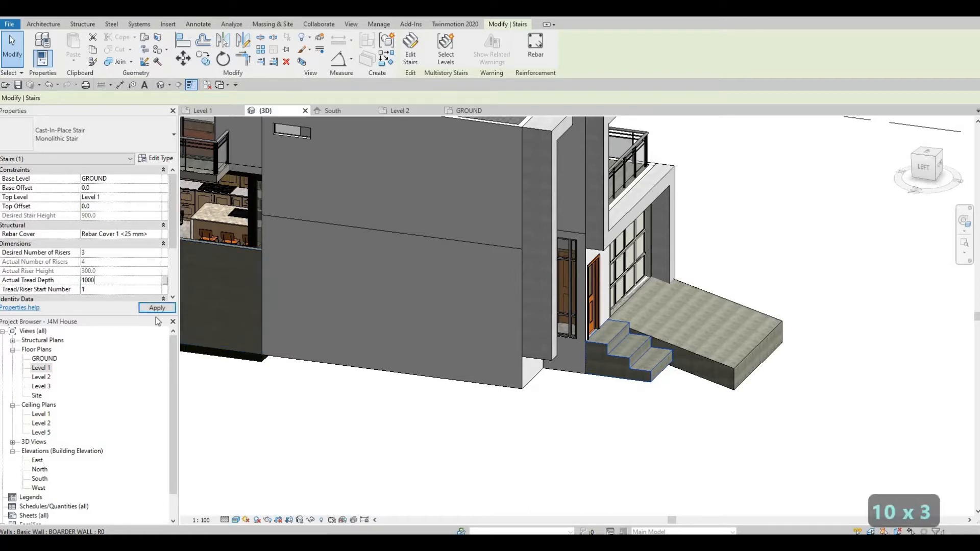
pyautogui.click(158, 308)
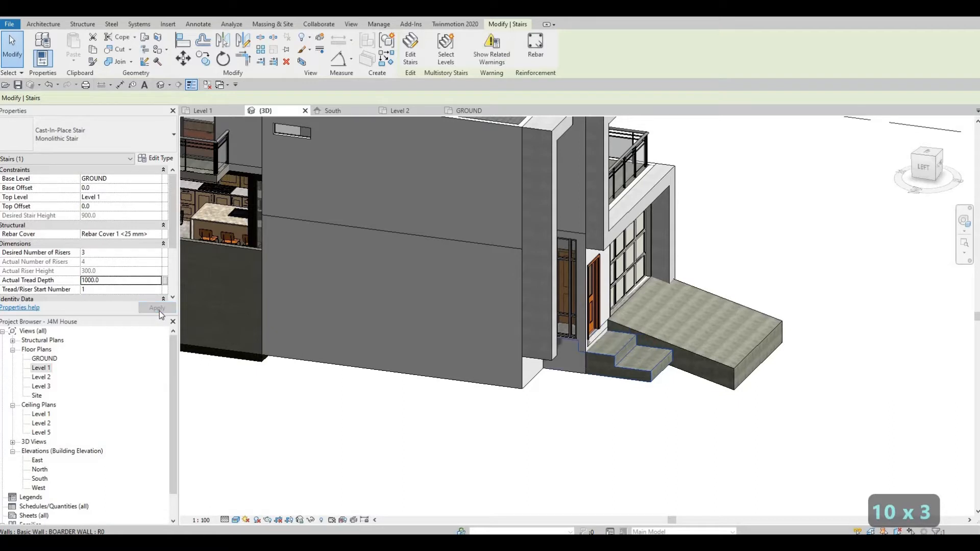
pyautogui.press('Escape')
pyautogui.press('Escape')
# Step: In the GROUND floor plan, move the front entrance stair outward until it is clear of the front door wall
pyautogui.doubleClick(45, 359)
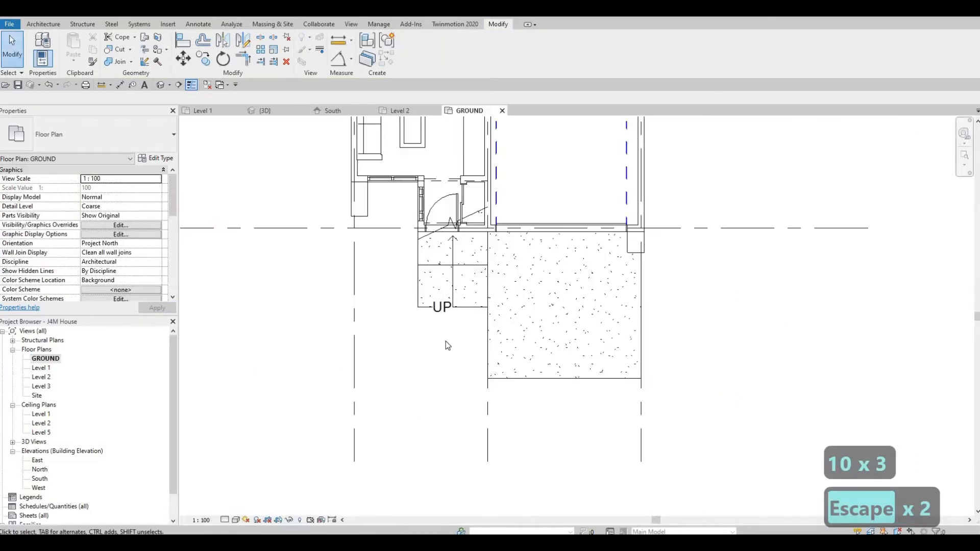
pyautogui.press('Escape')
pyautogui.scroll(2, 433, 329)
pyautogui.click(433, 329)
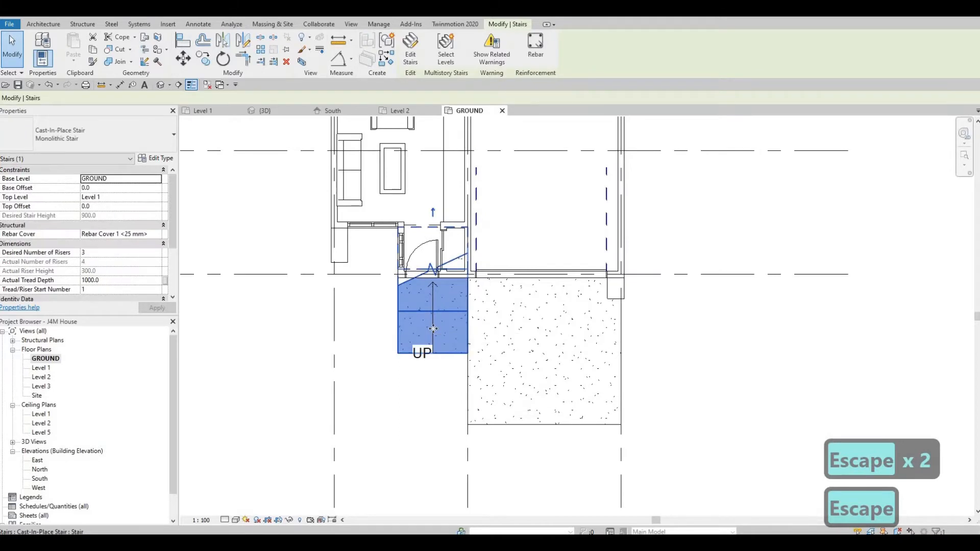
pyautogui.press('Down')
pyautogui.press('Down')
pyautogui.press('Down')
pyautogui.press('Down')
pyautogui.press('Down')
pyautogui.press('Down')
pyautogui.press('Down')
pyautogui.press('Down')
pyautogui.press('Down')
pyautogui.press('Down')
pyautogui.press('Down')
pyautogui.press('Down')
pyautogui.press('Down')
pyautogui.press('Down')
pyautogui.press('Down')
pyautogui.press('Down')
pyautogui.press('Down')
pyautogui.press('Down')
pyautogui.press('Down')
pyautogui.press('Down')
pyautogui.press('Down')
pyautogui.press('Down')
pyautogui.press('Down')
pyautogui.press('Down')
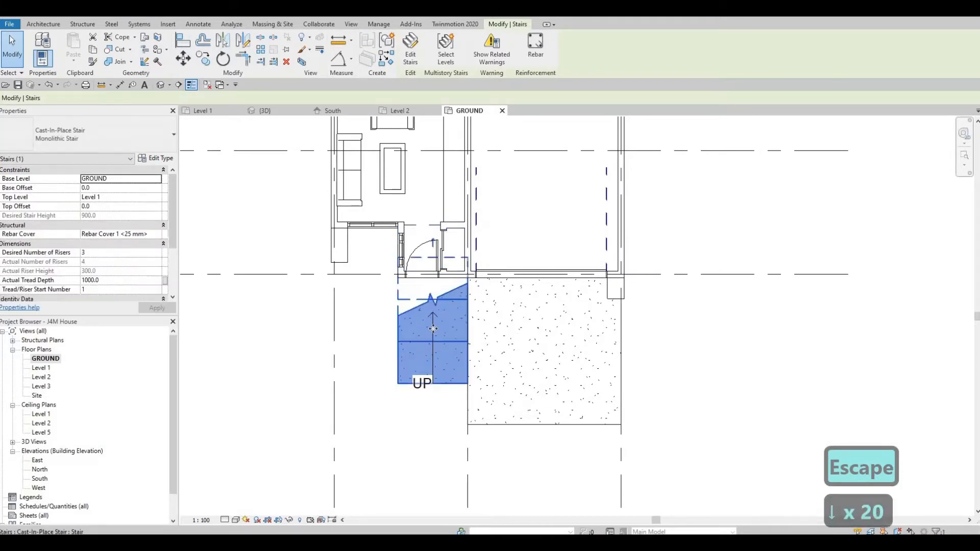
pyautogui.press('Down')
pyautogui.press('Down')
pyautogui.press('Down')
pyautogui.press('Down')
pyautogui.press('Down')
pyautogui.press('Down')
pyautogui.press('Down')
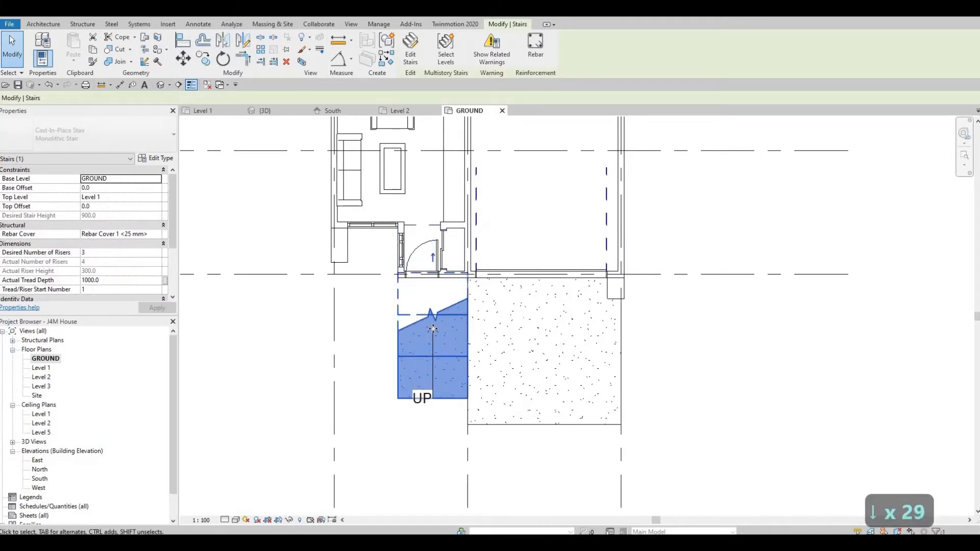
pyautogui.press('Escape')
pyautogui.press('Escape')
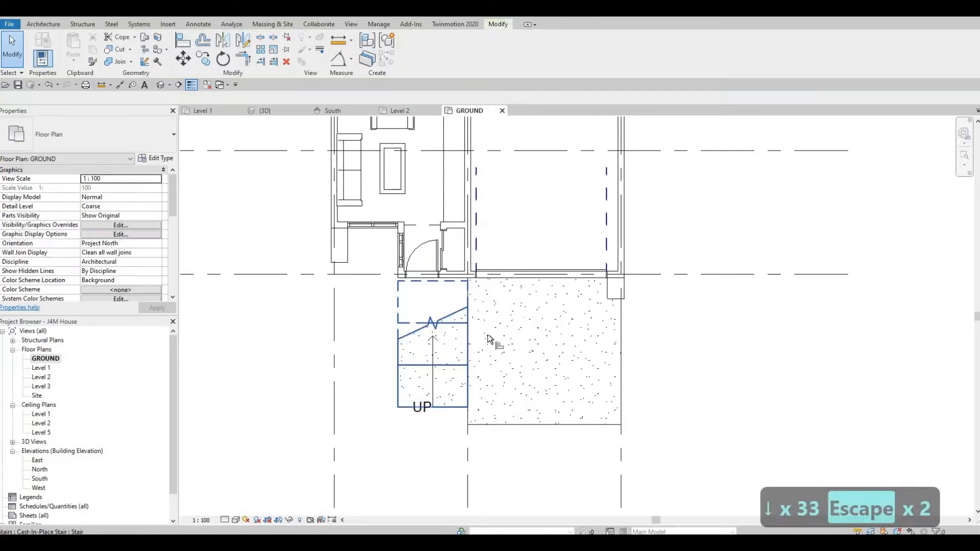
# Step: Align the back edge of the front entrance stair with the outer face of the front exterior wall
pyautogui.press('a')
pyautogui.press('l')
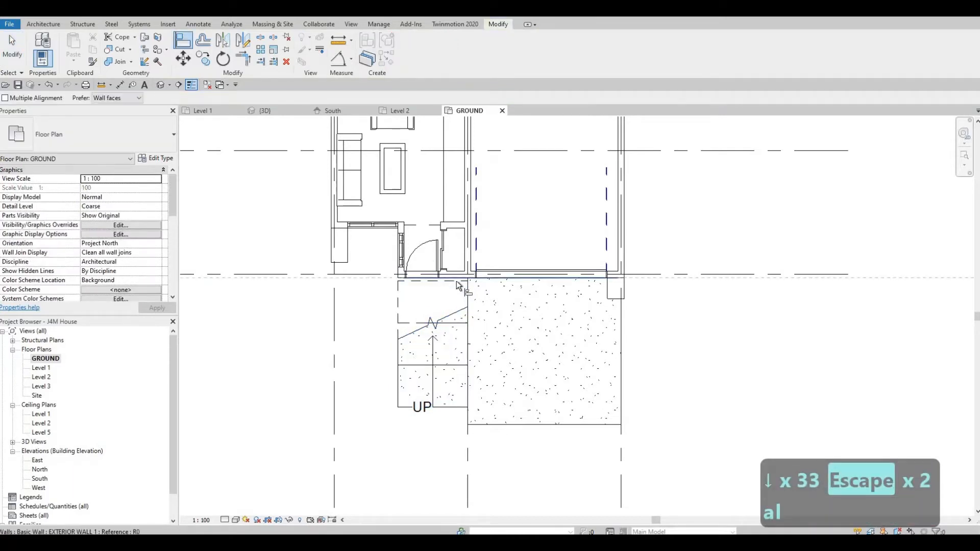
pyautogui.click(489, 279)
pyautogui.press('Escape')
pyautogui.press('Escape')
pyautogui.press('Escape')
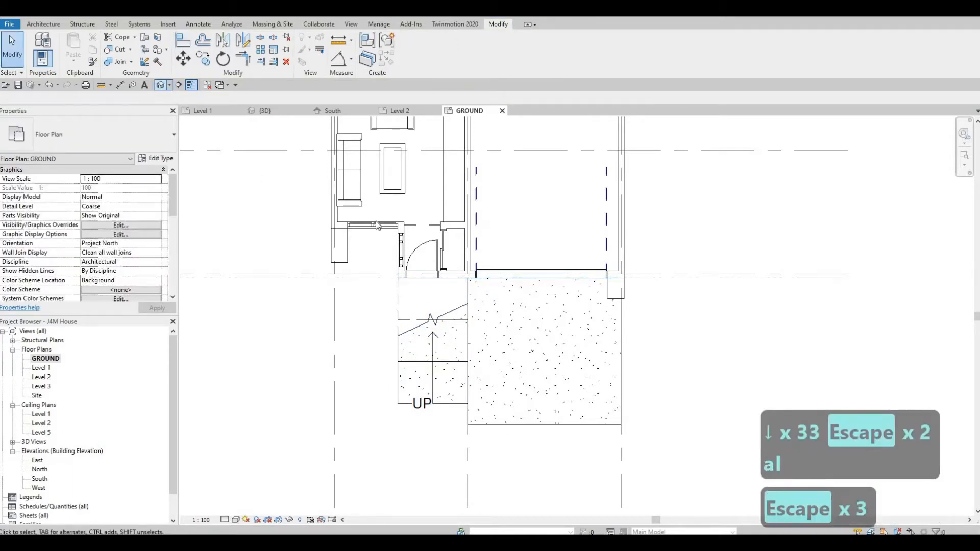
# Step: Inspect the front entrance stair in the 3D view and set its actual tread depth to 1200 mm
pyautogui.click(265, 111)
pyautogui.keyDown('shift'); pyautogui.moveTo(450, 273); pyautogui.dragTo(583, 198, button='middle'); pyautogui.keyUp('shift')
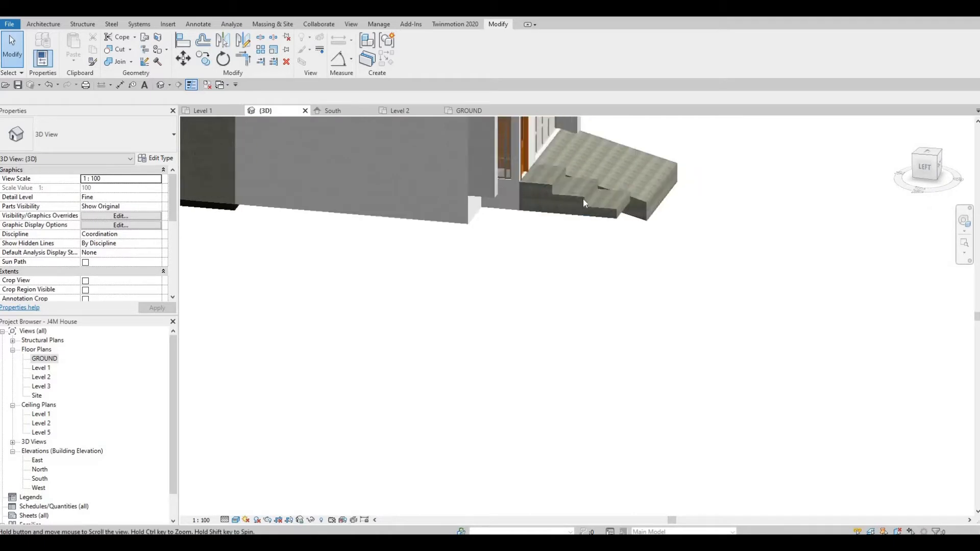
pyautogui.click(587, 201)
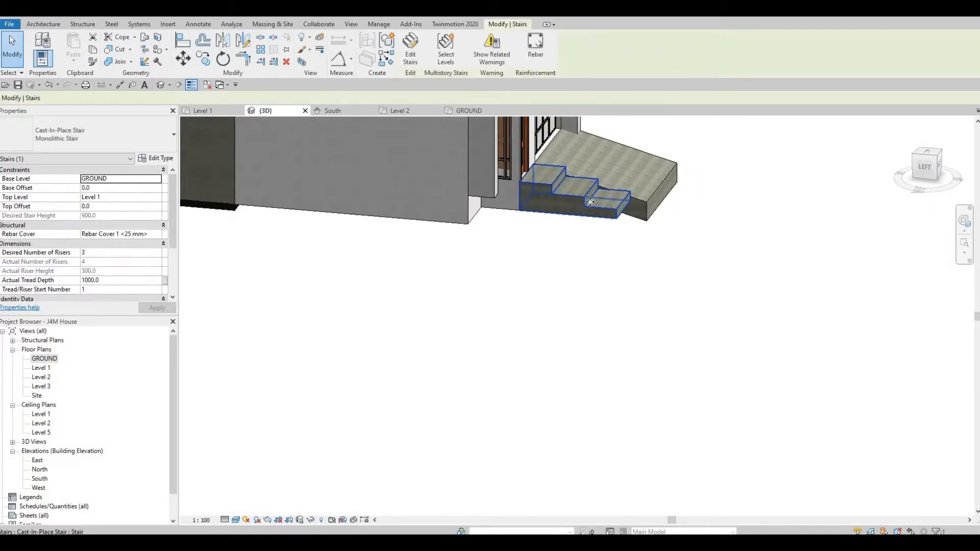
pyautogui.keyDown('shift'); pyautogui.moveTo(480, 221); pyautogui.dragTo(644, 218, button='middle'); pyautogui.keyUp('shift')
pyautogui.press('Escape')
pyautogui.press('Escape')
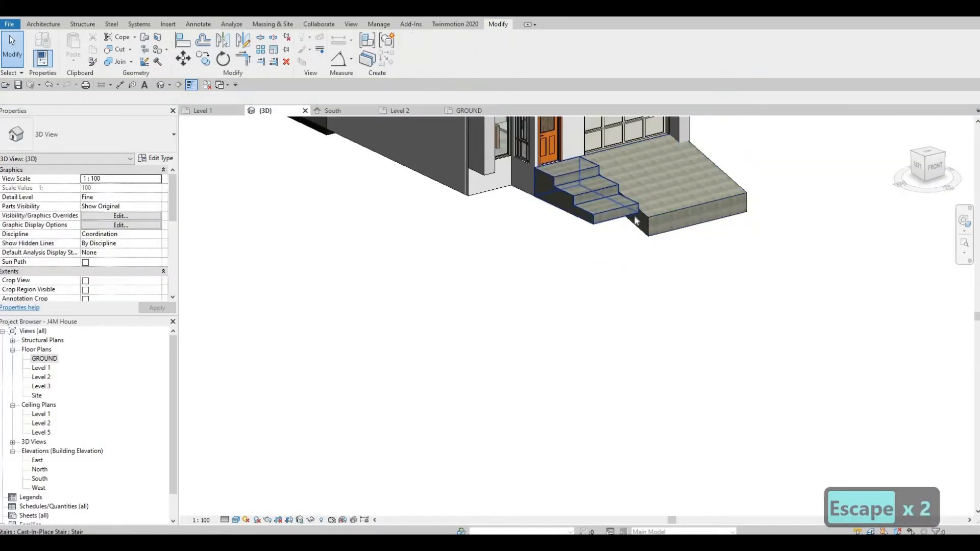
pyautogui.click(585, 213)
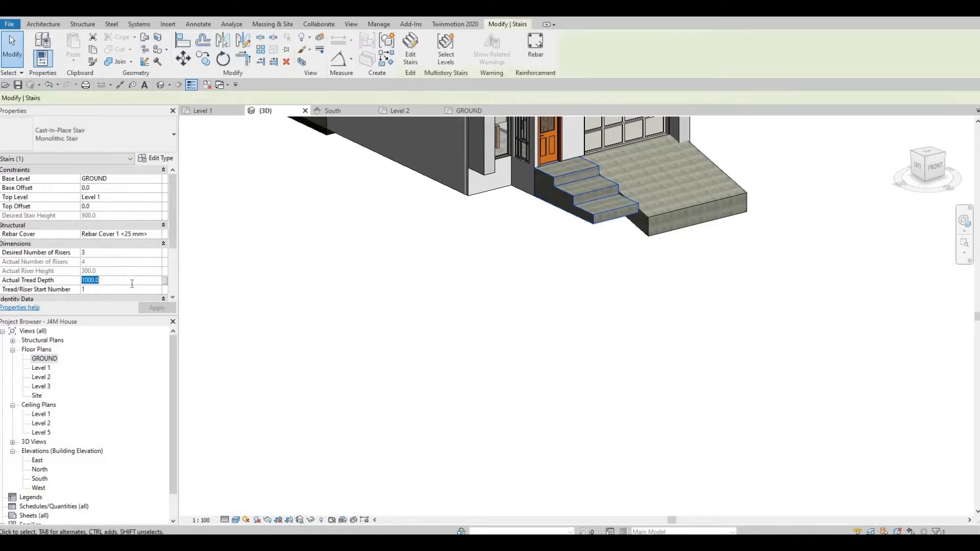
pyautogui.click(131, 283)
pyautogui.write('1200')
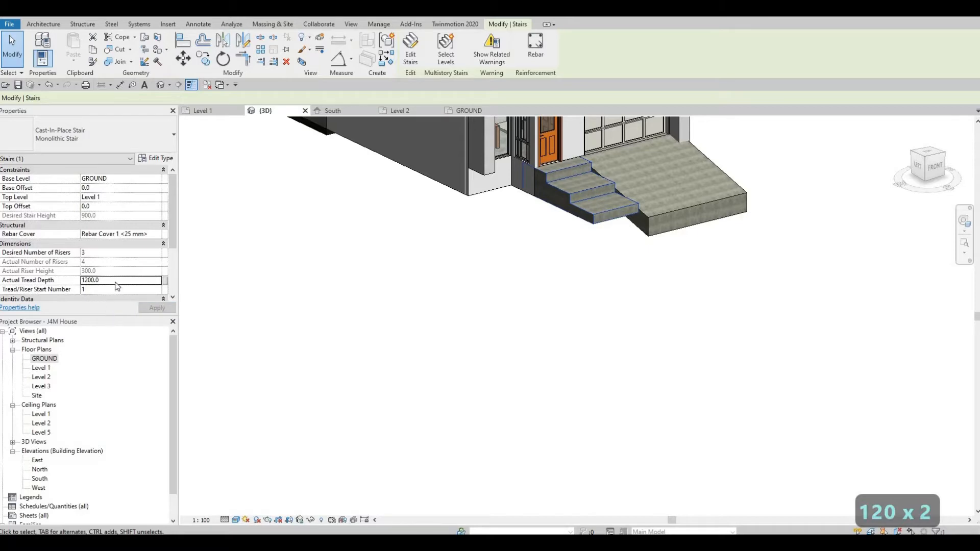
# Step: Set the front entrance stair's actual tread depth to 1500 mm
pyautogui.write('1500')
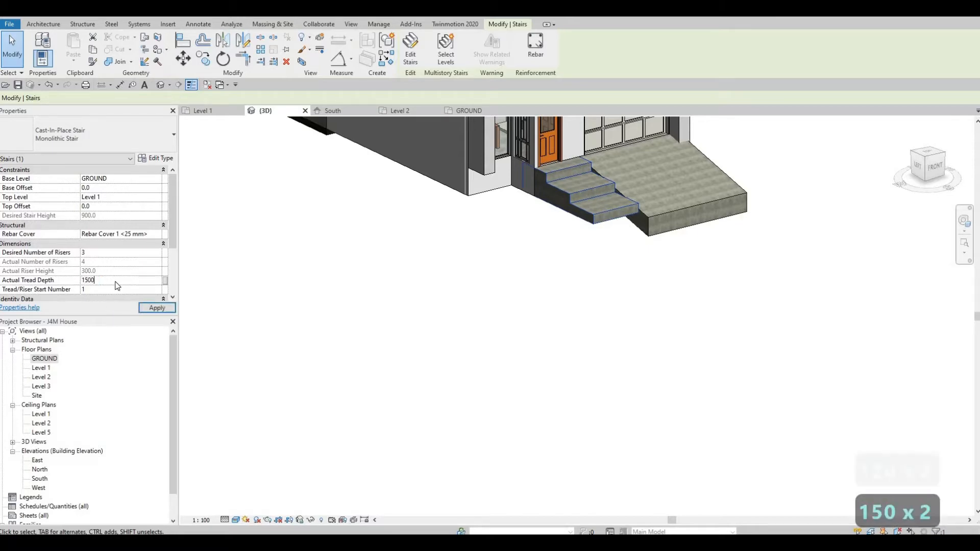
pyautogui.press('Return')
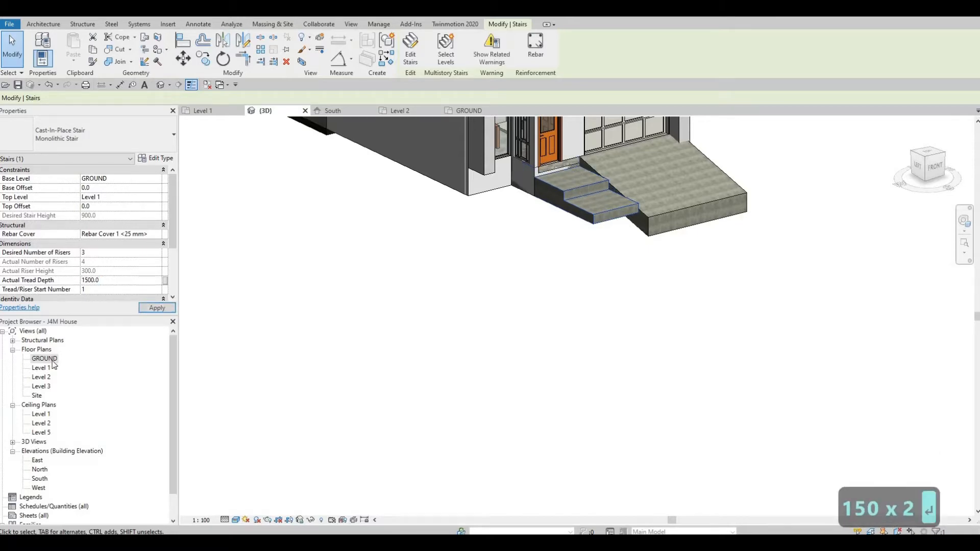
pyautogui.press('Escape')
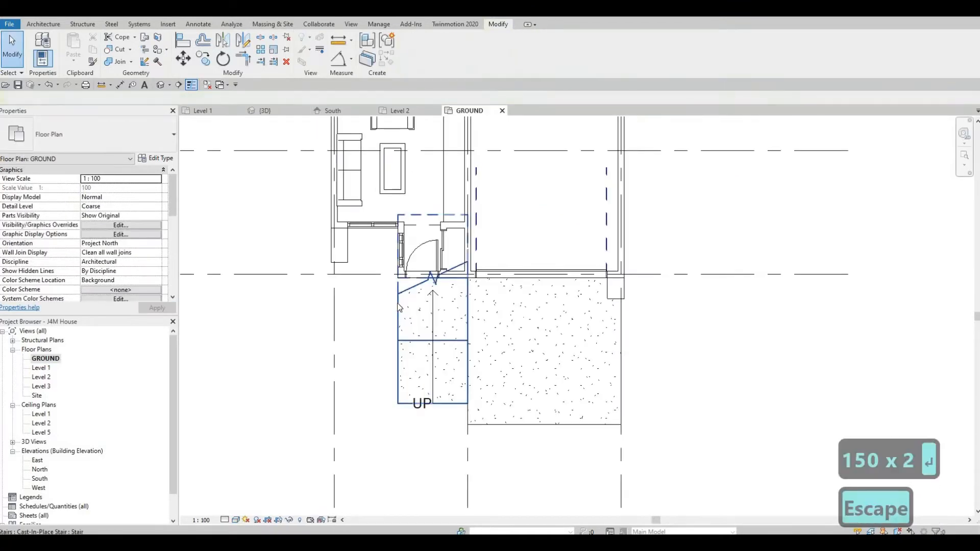
# Step: In the GROUND floor plan, align the front entrance stair's back edge with the front wall's outer face and check it in 3D
pyautogui.press('a')
pyautogui.press('l')
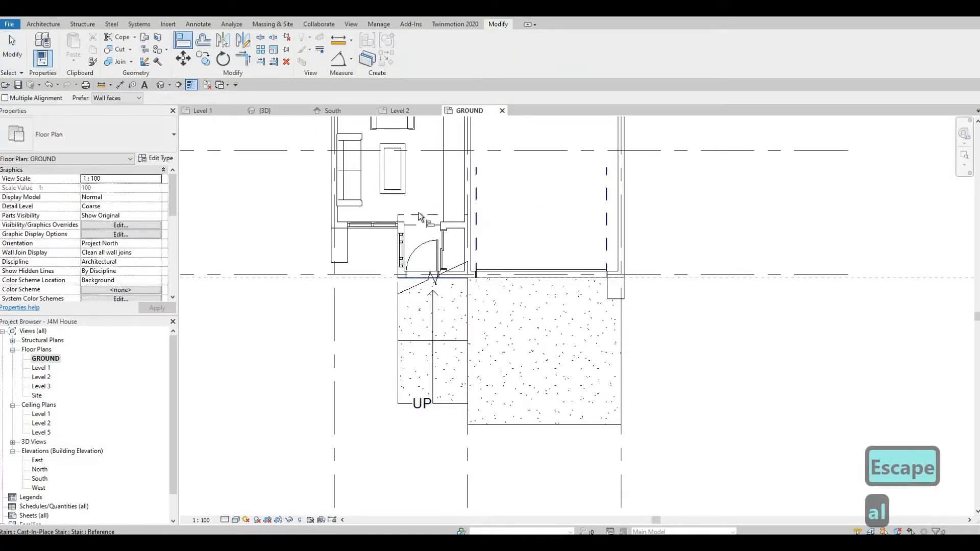
pyautogui.click(418, 231)
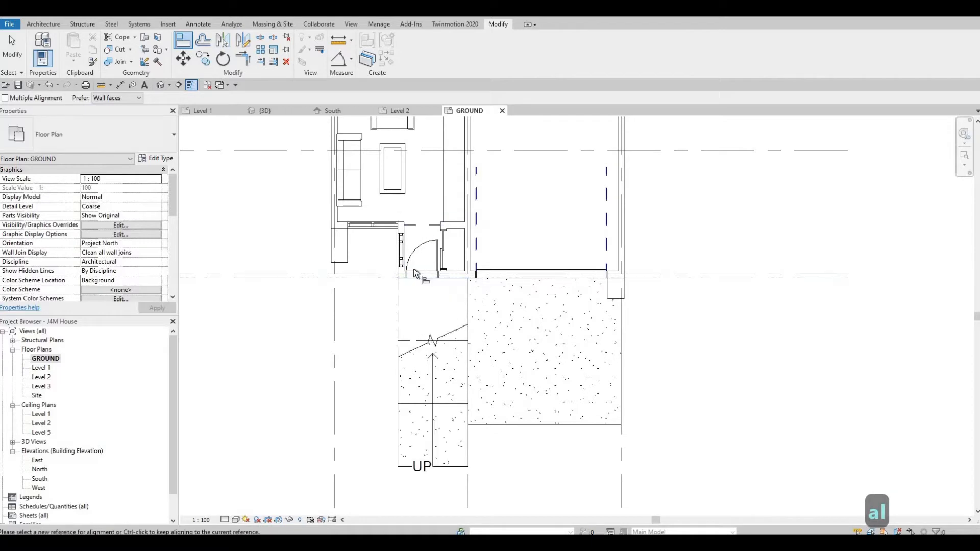
pyautogui.click(162, 87)
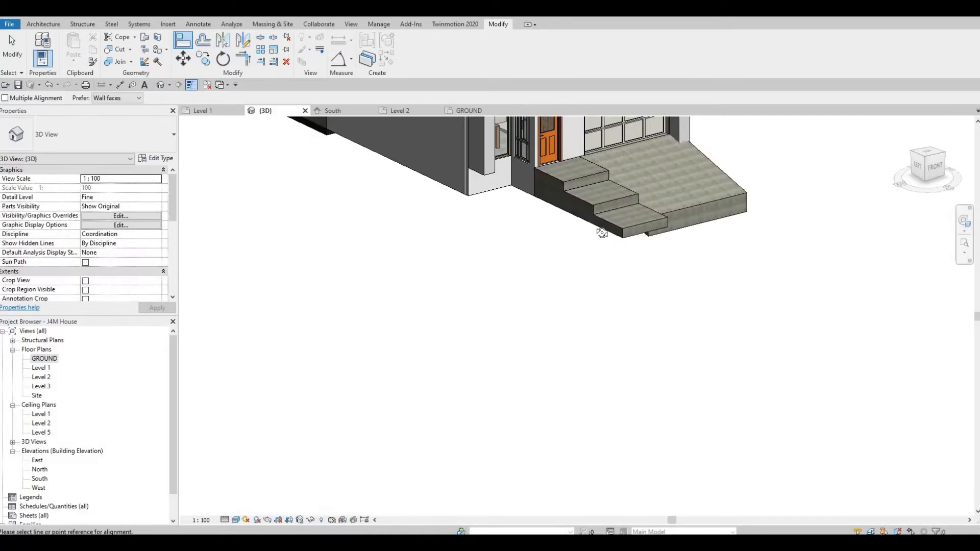
pyautogui.press('Escape')
pyautogui.press('Escape')
pyautogui.keyDown('shift'); pyautogui.moveTo(601, 232); pyautogui.dragTo(510, 296, button='middle'); pyautogui.keyUp('shift')
pyautogui.scroll(-3, 674, 324)
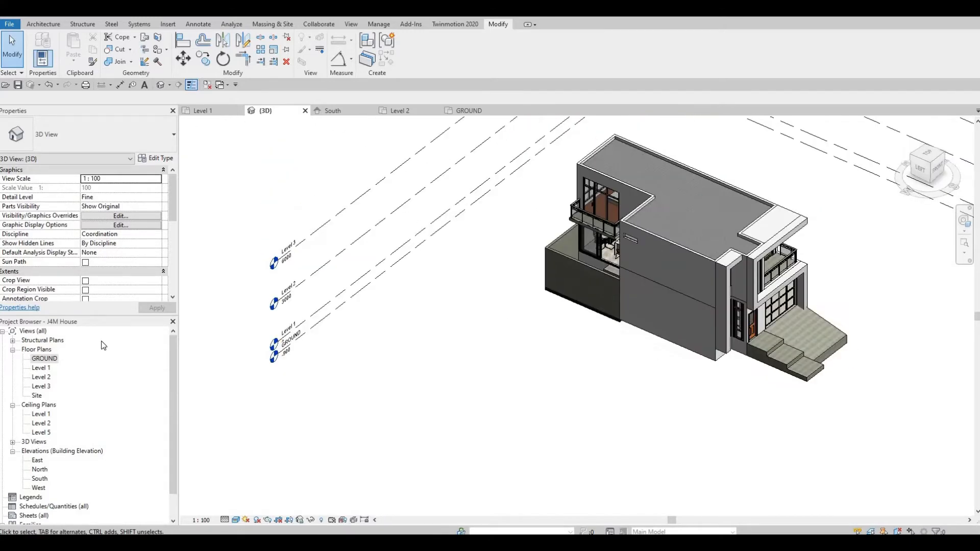
# Step: In the GROUND floor plan, widen the backyard stair's run at both sides to about 3039 mm and finish the stair edit
pyautogui.doubleClick(45, 359)
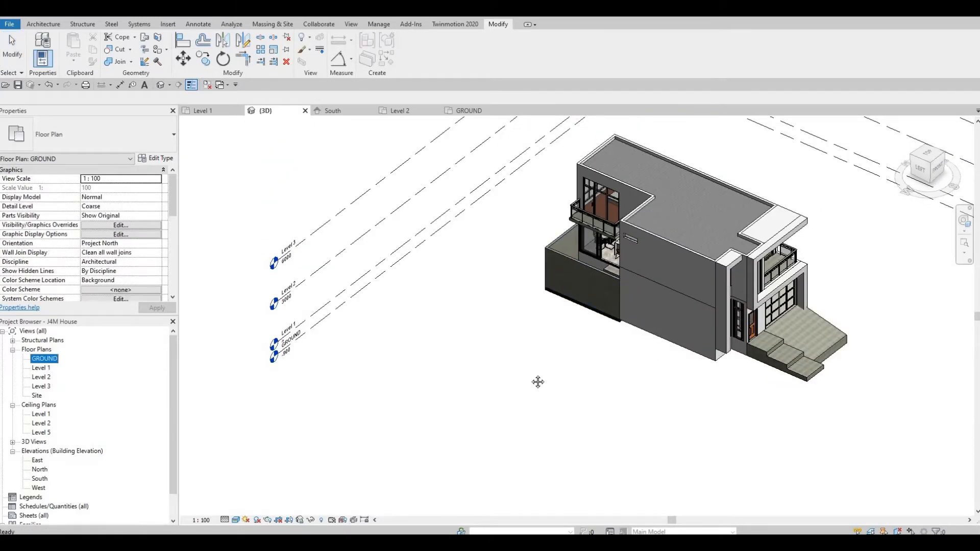
pyautogui.scroll(-4, 505, 306)
pyautogui.scroll(5, 464, 247)
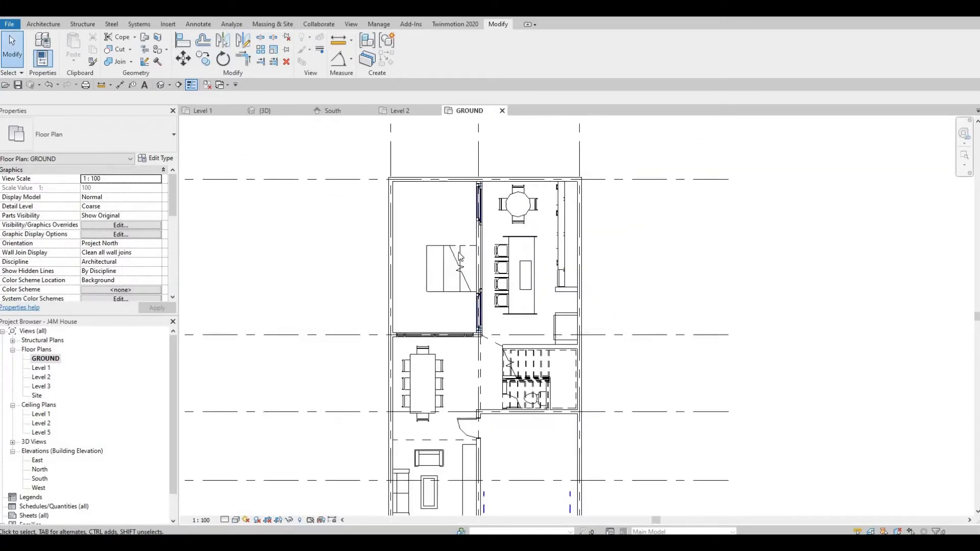
pyautogui.click(459, 271)
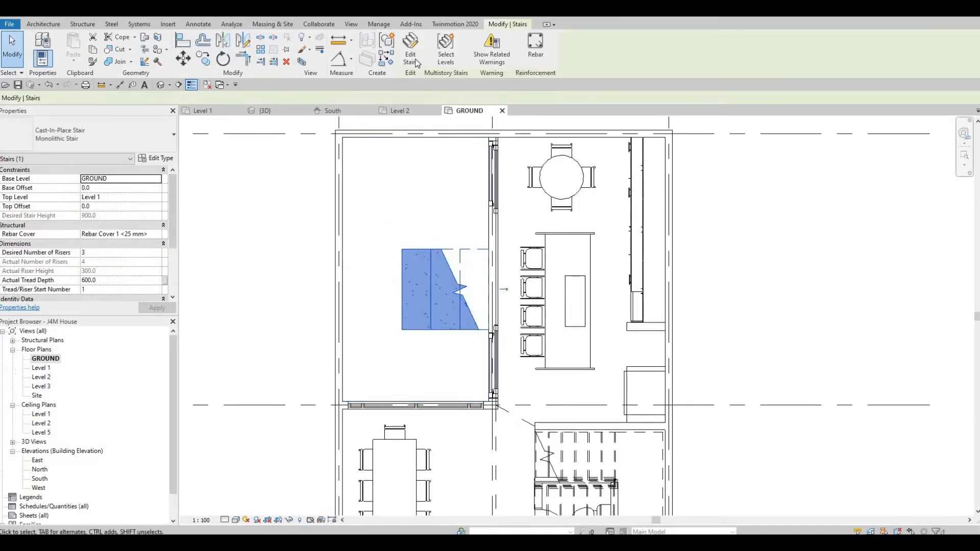
pyautogui.doubleClick(457, 257)
pyautogui.click(449, 246)
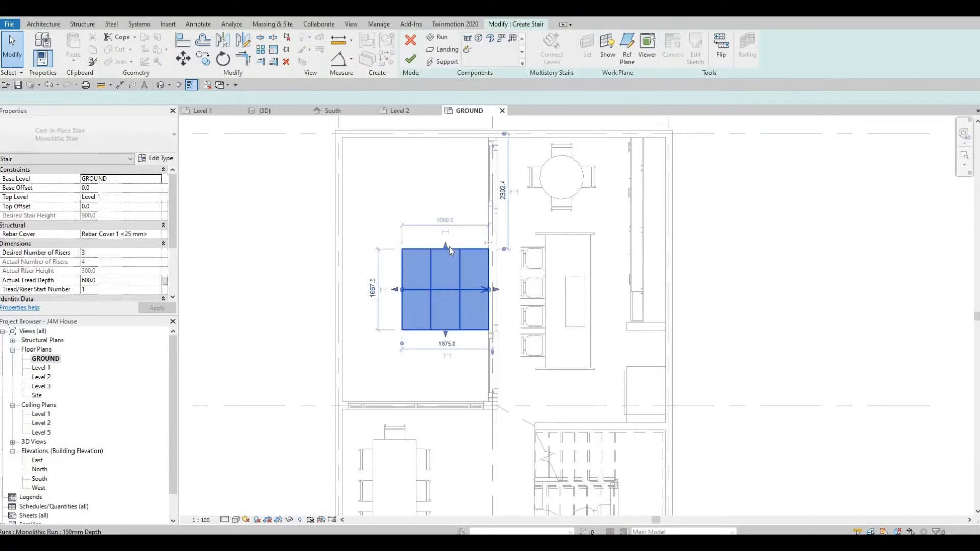
pyautogui.moveTo(453, 206); pyautogui.dragTo(456, 258)
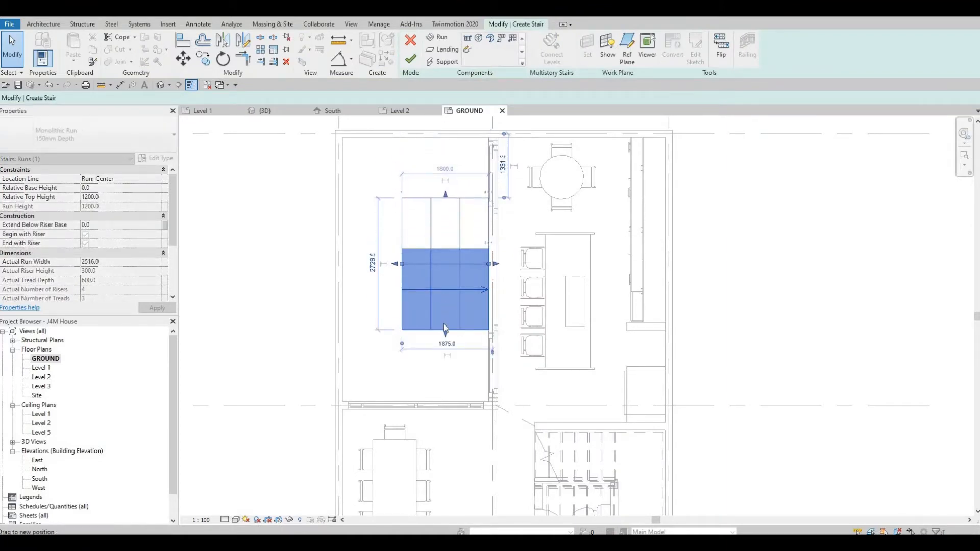
pyautogui.moveTo(444, 329); pyautogui.dragTo(445, 347)
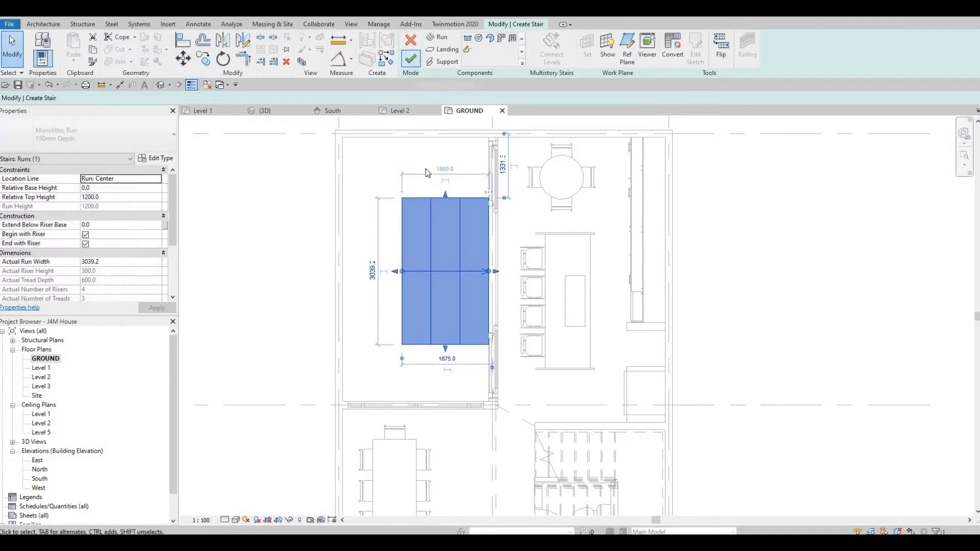
pyautogui.click(411, 58)
pyautogui.press('Escape')
pyautogui.press('Escape')
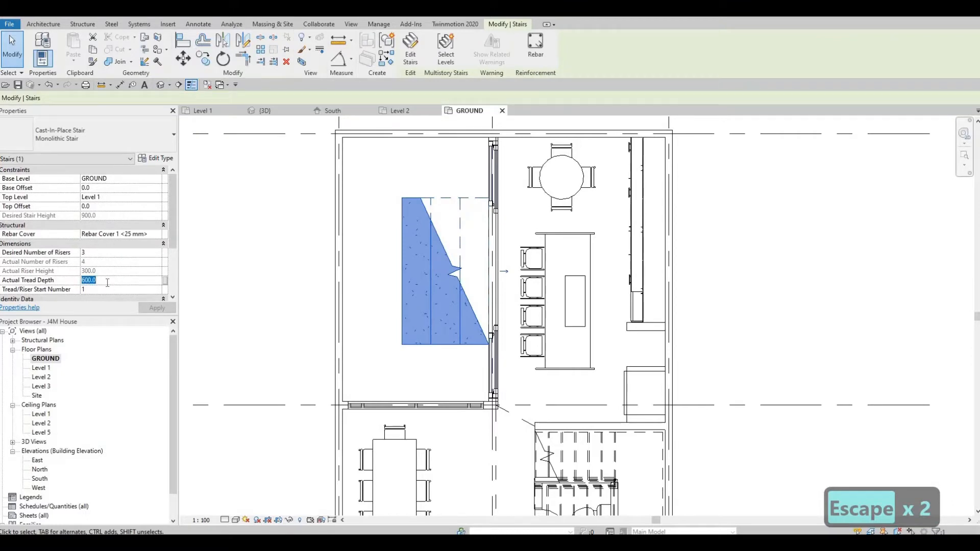
# Step: Set the backyard stair's actual tread depth to 300 mm
pyautogui.write('300')
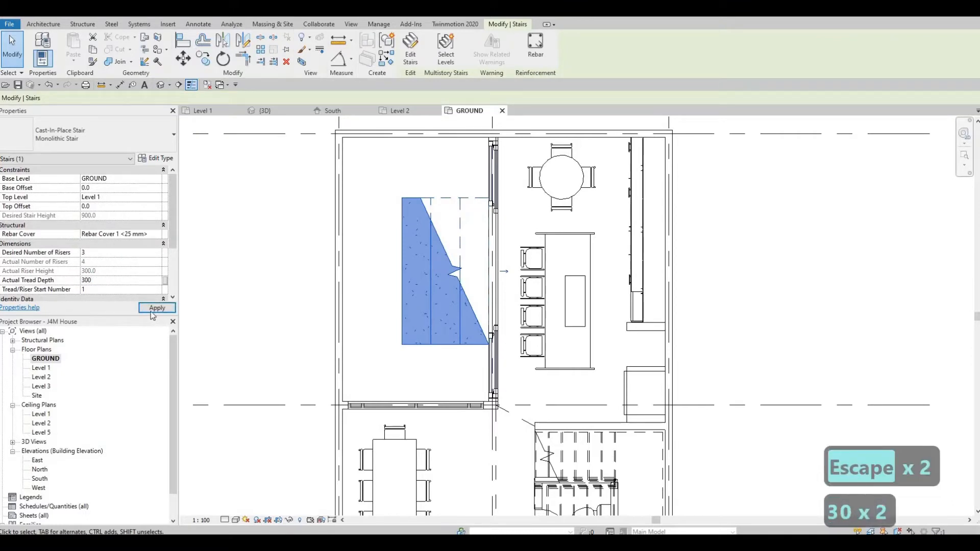
pyautogui.click(152, 309)
pyautogui.press('Escape')
pyautogui.press('Escape')
pyautogui.press('Escape')
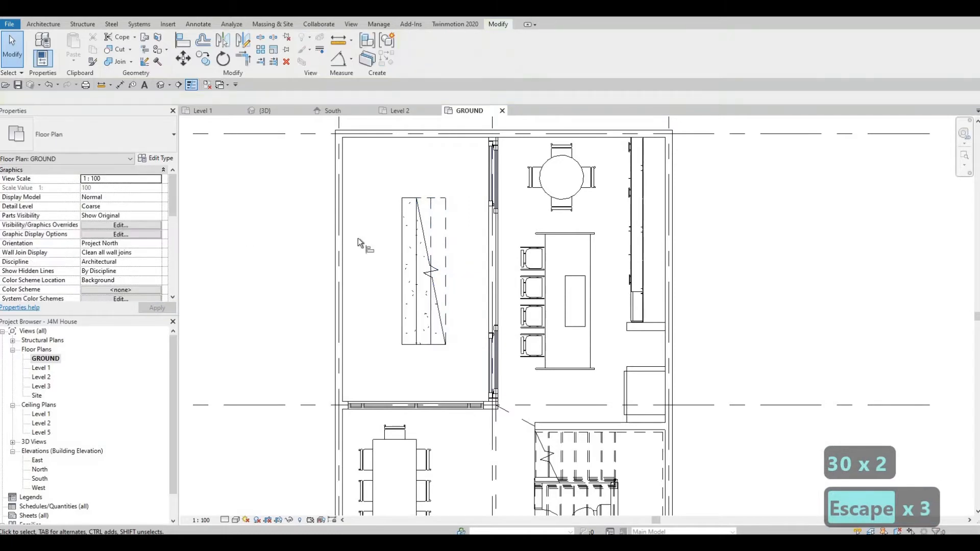
pyautogui.press('a')
pyautogui.press('l')
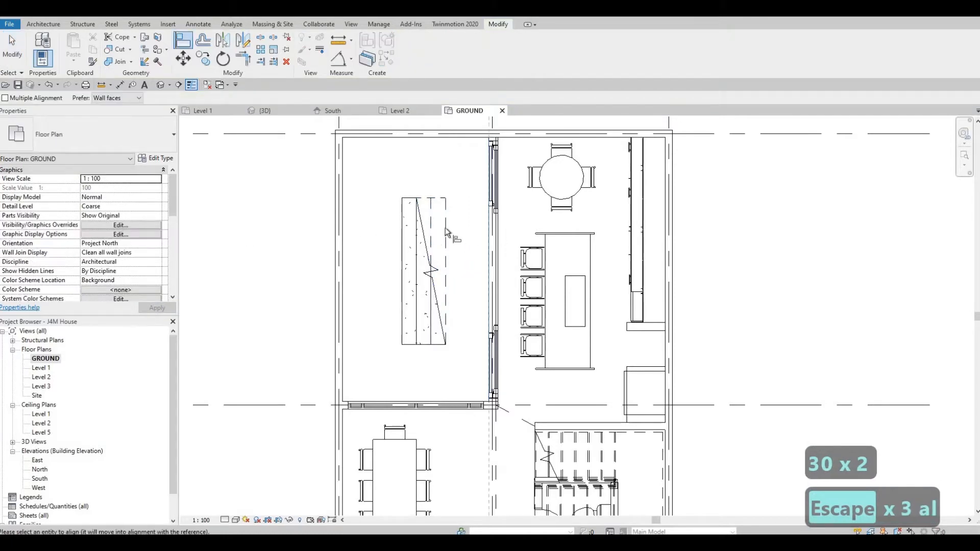
pyautogui.press('Escape')
pyautogui.press('Escape')
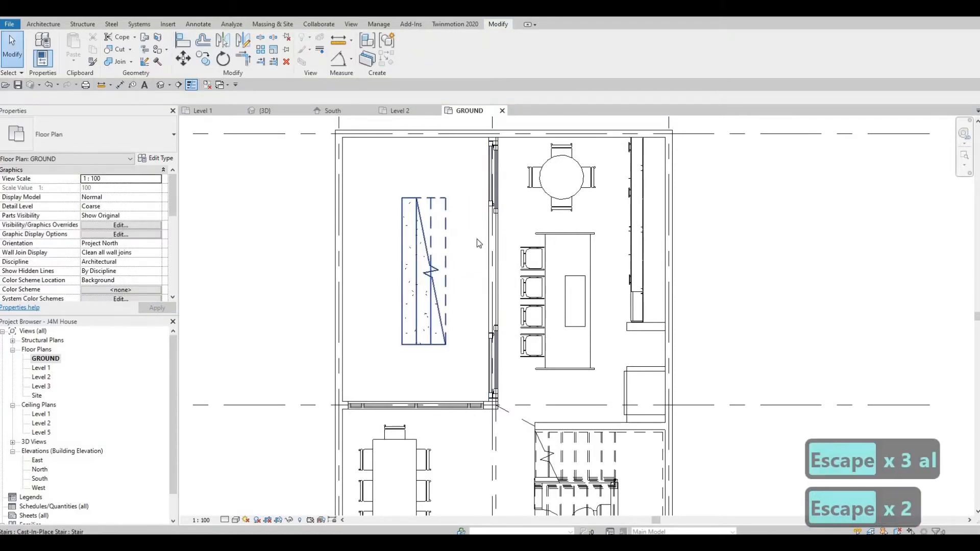
pyautogui.click(446, 236)
pyautogui.press('Escape')
pyautogui.press('Escape')
pyautogui.press('a')
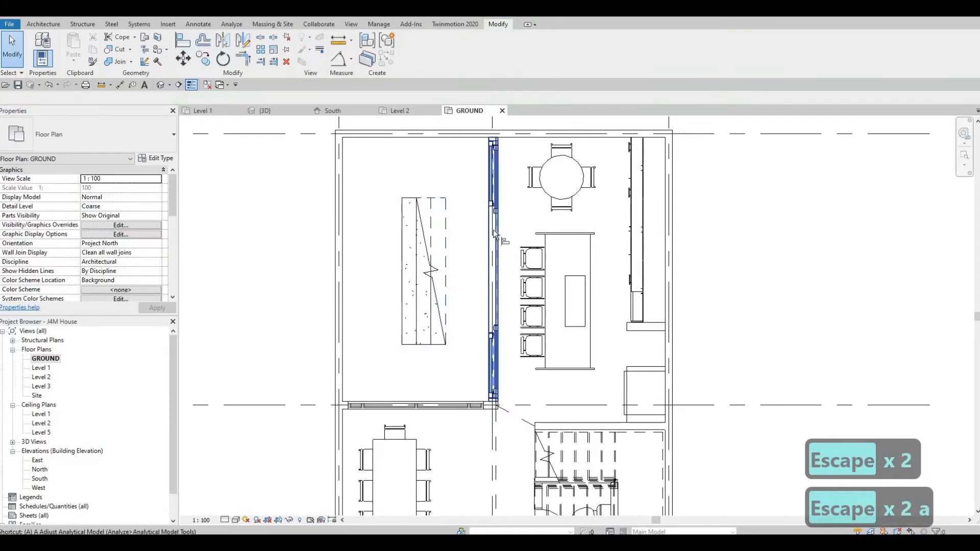
pyautogui.press('l')
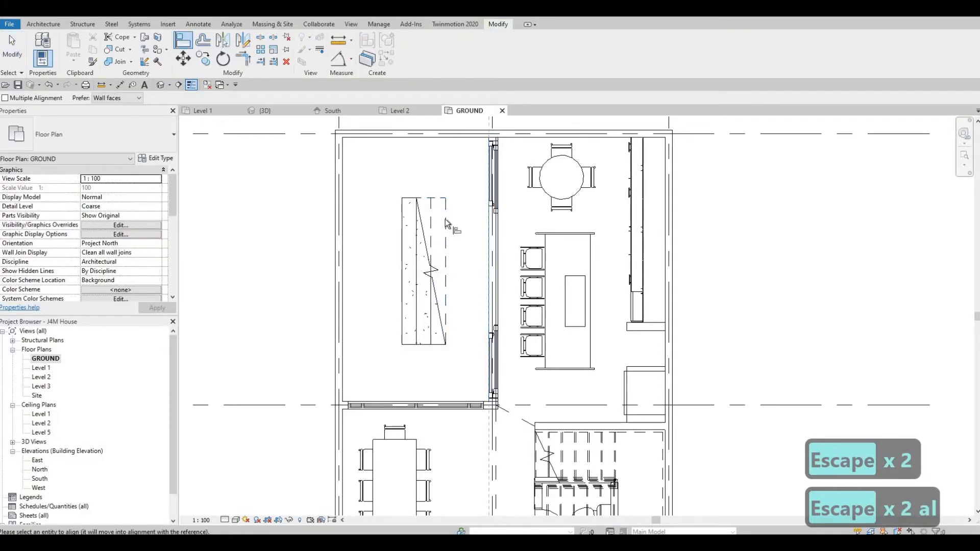
pyautogui.press('Escape')
pyautogui.press('Escape')
# Step: Nudge the backyard stair sideways in the GROUND plan until its upper edge meets the glazed wall along grid 2
pyautogui.click(447, 224)
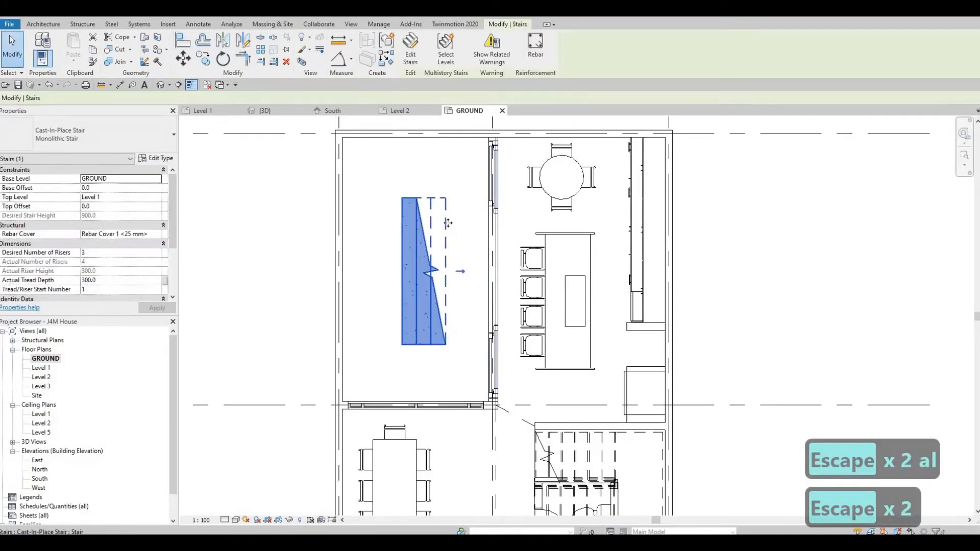
pyautogui.press('Right')
pyautogui.press('Right')
pyautogui.press('Right')
pyautogui.press('Right')
pyautogui.press('Right')
pyautogui.press('Right')
pyautogui.press('Right')
pyautogui.press('Right')
pyautogui.press('Right')
pyautogui.press('Right')
pyautogui.press('Right')
pyautogui.press('Right')
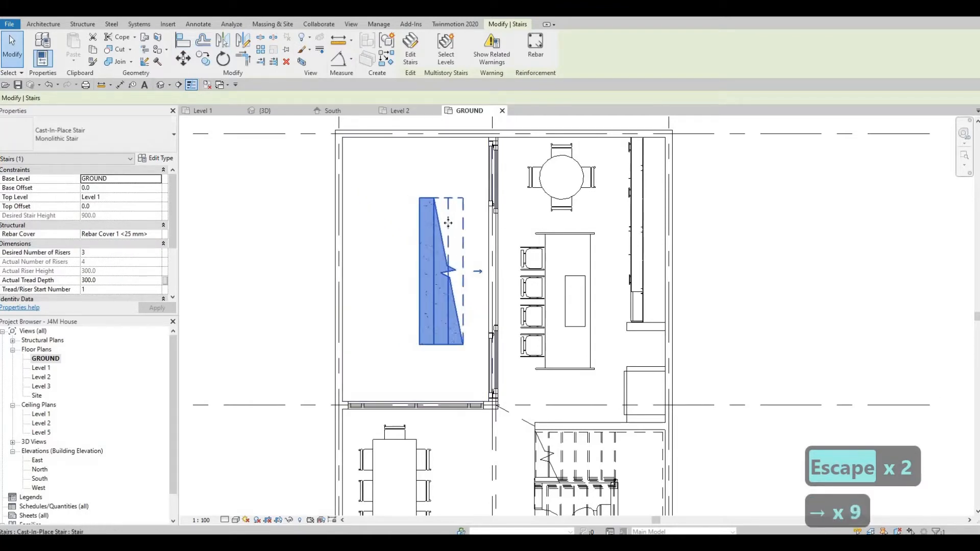
pyautogui.press('Right')
pyautogui.press('Right')
pyautogui.press('Right')
pyautogui.press('Right')
pyautogui.press('Right')
pyautogui.press('Right')
pyautogui.press('Right')
pyautogui.press('Right')
pyautogui.press('Right')
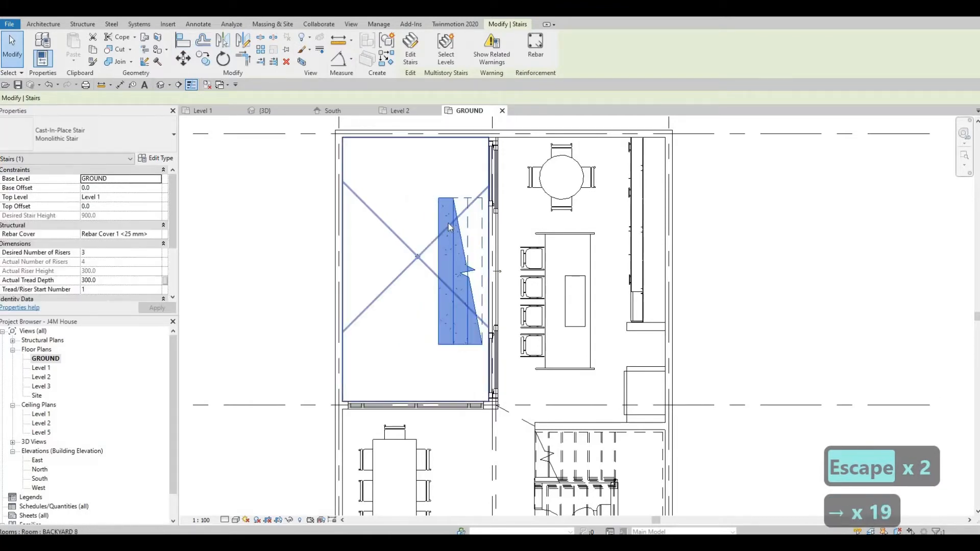
pyautogui.press('Right')
pyautogui.press('Right')
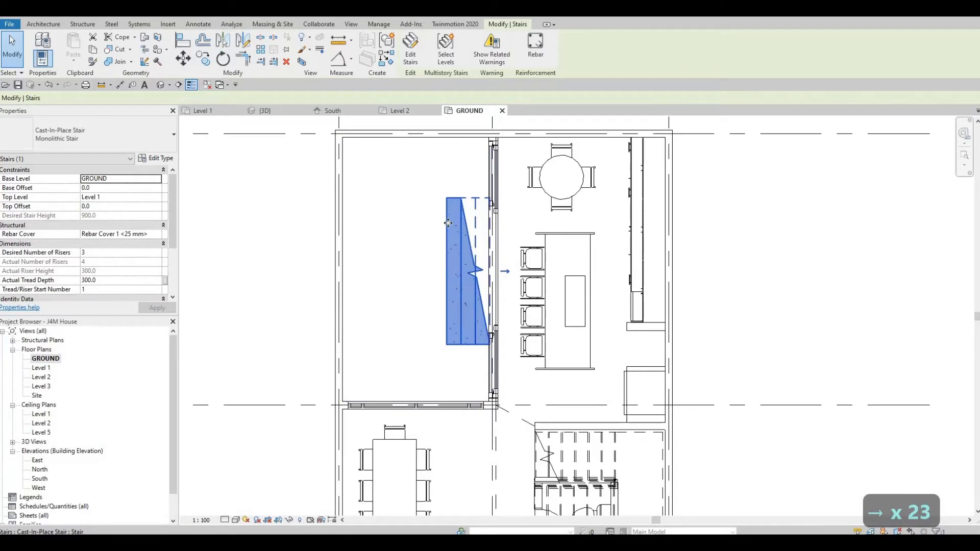
pyautogui.press('Escape')
pyautogui.press('Escape')
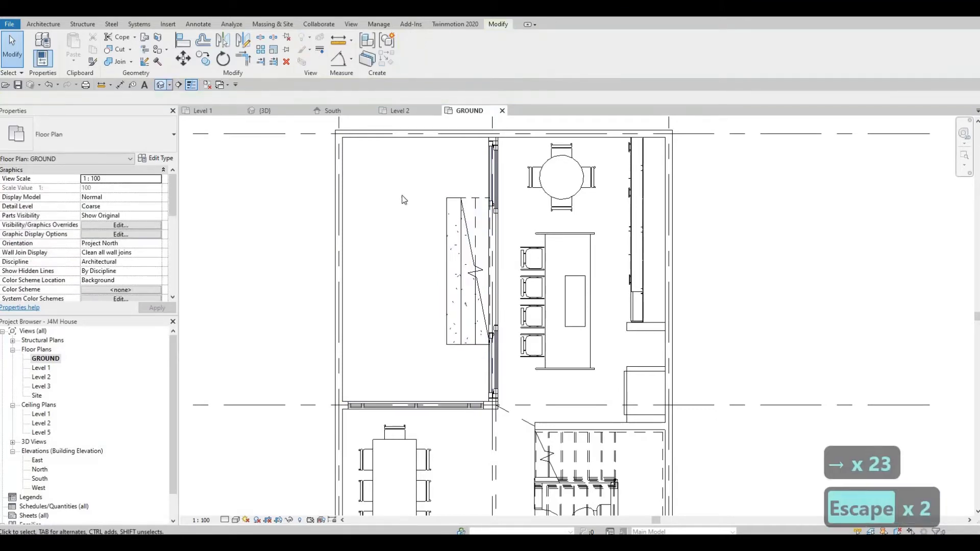
# Step: In the 3D view, stretch the leg of the front facade frame beside the dining and living side down past the wall base
pyautogui.click(265, 110)
pyautogui.keyDown('shift'); pyautogui.moveTo(651, 301); pyautogui.dragTo(654, 369, button='middle'); pyautogui.keyUp('shift')
pyautogui.scroll(5, 562, 335)
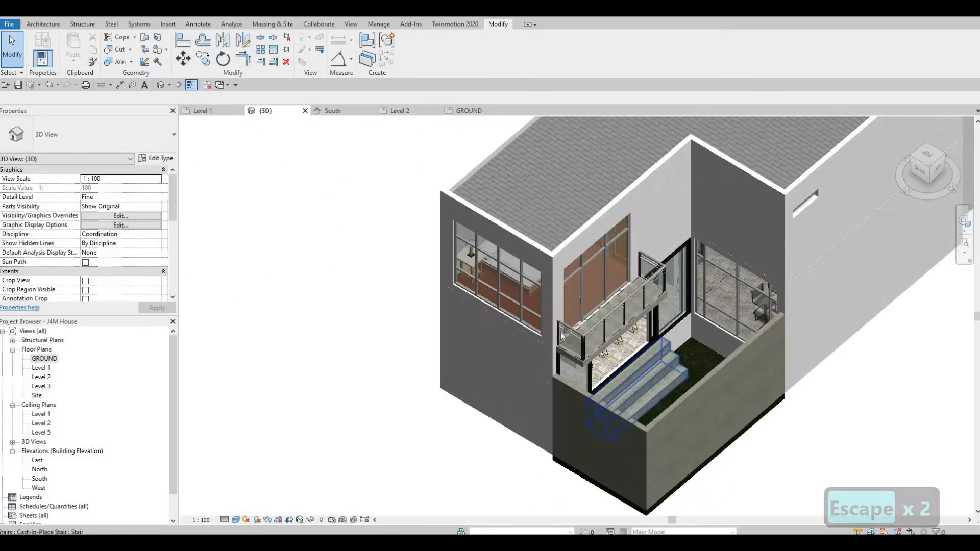
pyautogui.keyDown('shift'); pyautogui.moveTo(562, 335); pyautogui.dragTo(593, 302, button='middle'); pyautogui.keyUp('shift')
pyautogui.scroll(5, 595, 295)
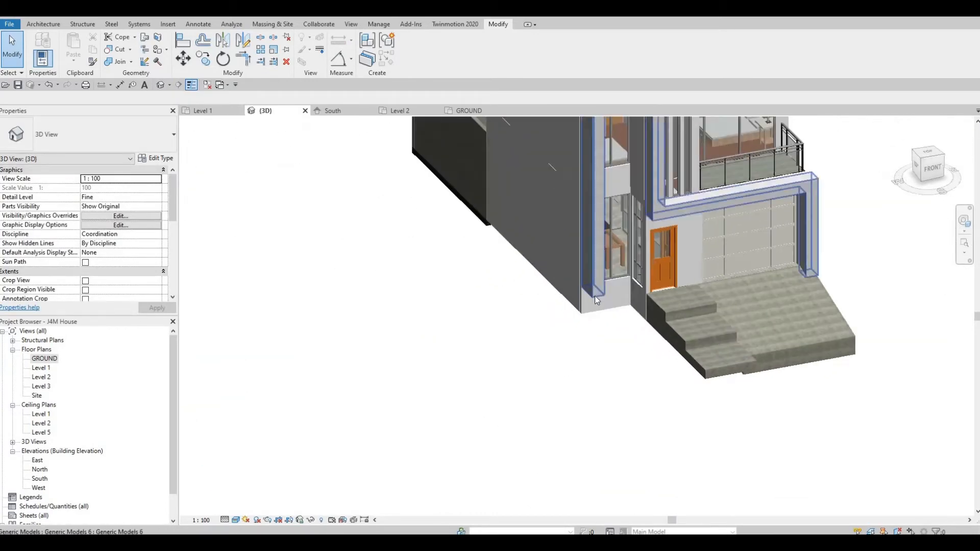
pyautogui.click(595, 295)
pyautogui.scroll(3, 595, 301)
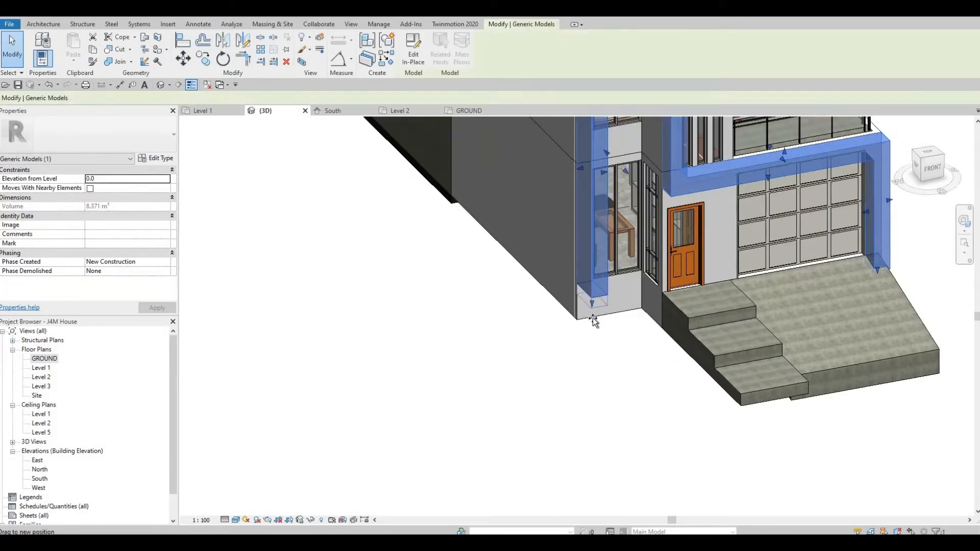
pyautogui.moveTo(593, 323); pyautogui.dragTo(594, 327)
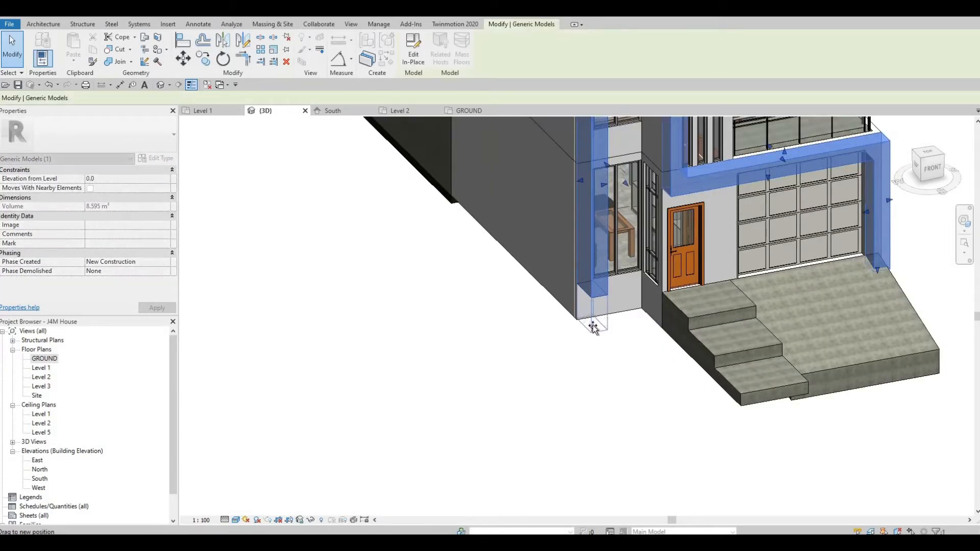
pyautogui.keyDown('shift'); pyautogui.moveTo(598, 323); pyautogui.dragTo(746, 311, button='middle'); pyautogui.keyUp('shift')
pyautogui.press('Escape')
# Step: Stretch the facade frame's leg beside the garage door down to the bottom of the exterior wall
pyautogui.click(798, 301)
pyautogui.press('Escape')
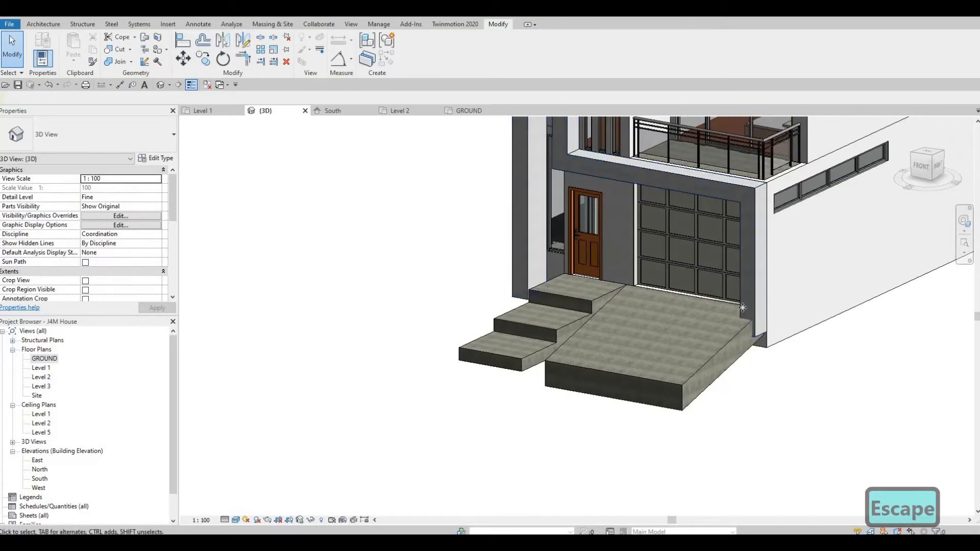
pyautogui.click(756, 337)
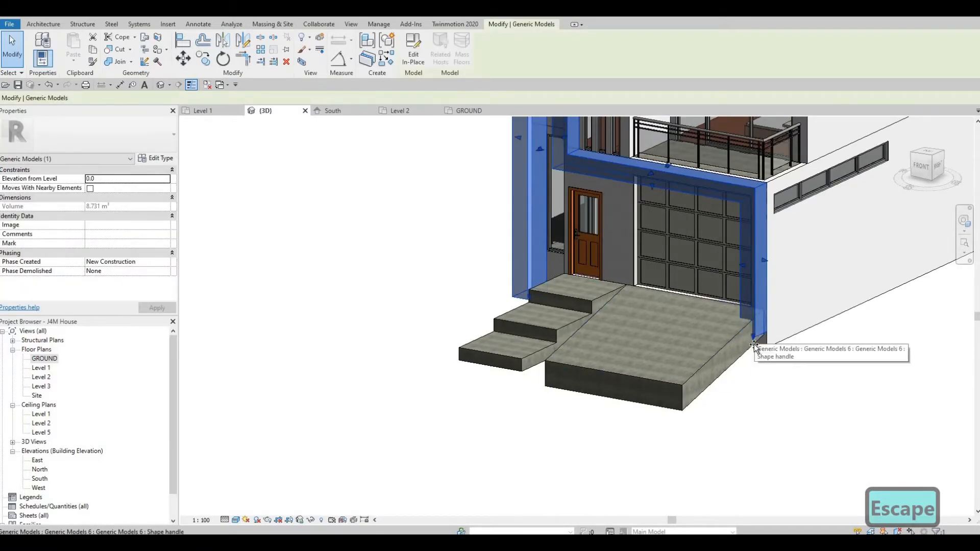
pyautogui.moveTo(754, 345); pyautogui.dragTo(525, 307)
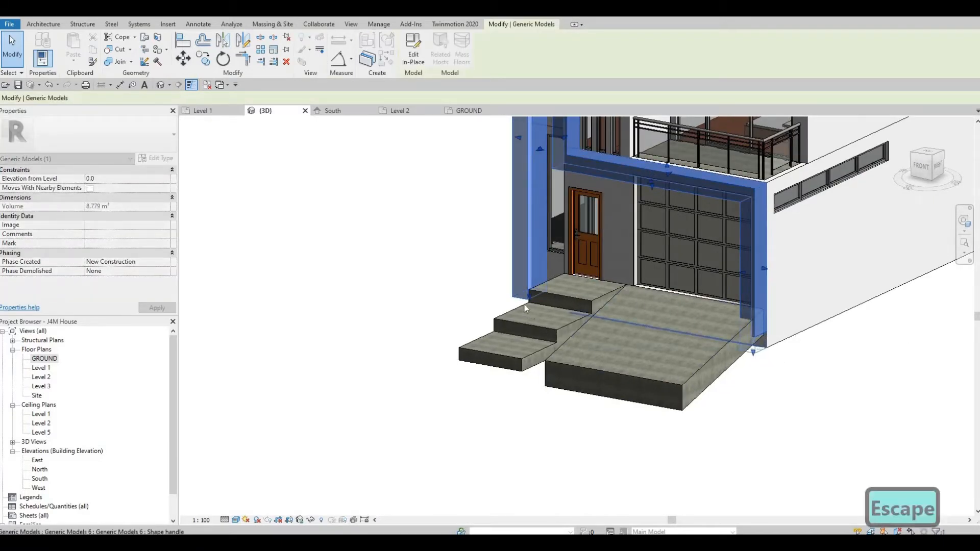
pyautogui.press('Escape')
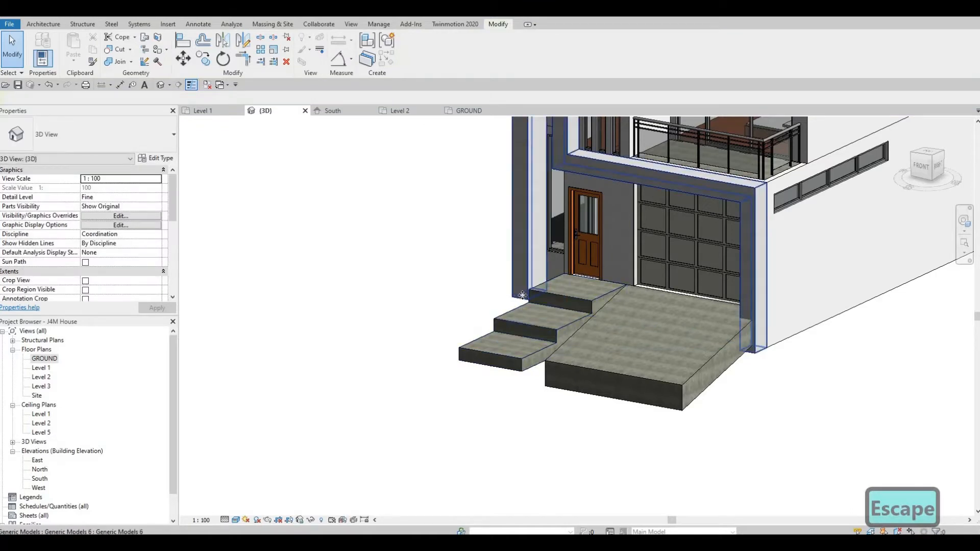
# Step: Lower the bottom of the facade frame's opposite leg beside the entrance steps slightly and check the front from several angles
pyautogui.click(527, 297)
pyautogui.moveTo(530, 296); pyautogui.dragTo(527, 301)
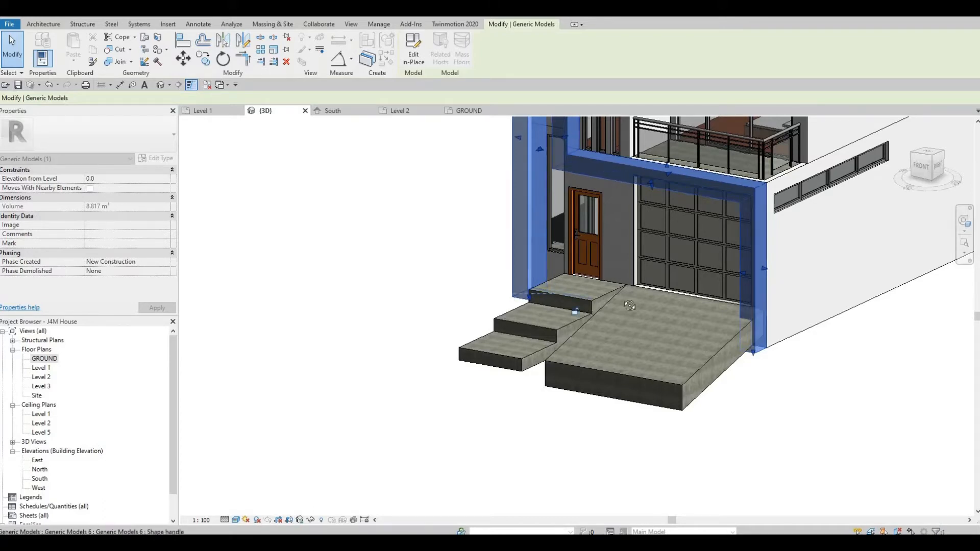
pyautogui.press('Escape')
pyautogui.keyDown('shift'); pyautogui.moveTo(577, 310); pyautogui.dragTo(532, 403, button='middle'); pyautogui.keyUp('shift')
pyautogui.press('Escape')
pyautogui.keyDown('shift'); pyautogui.moveTo(572, 365); pyautogui.dragTo(508, 278, button='middle'); pyautogui.keyUp('shift')
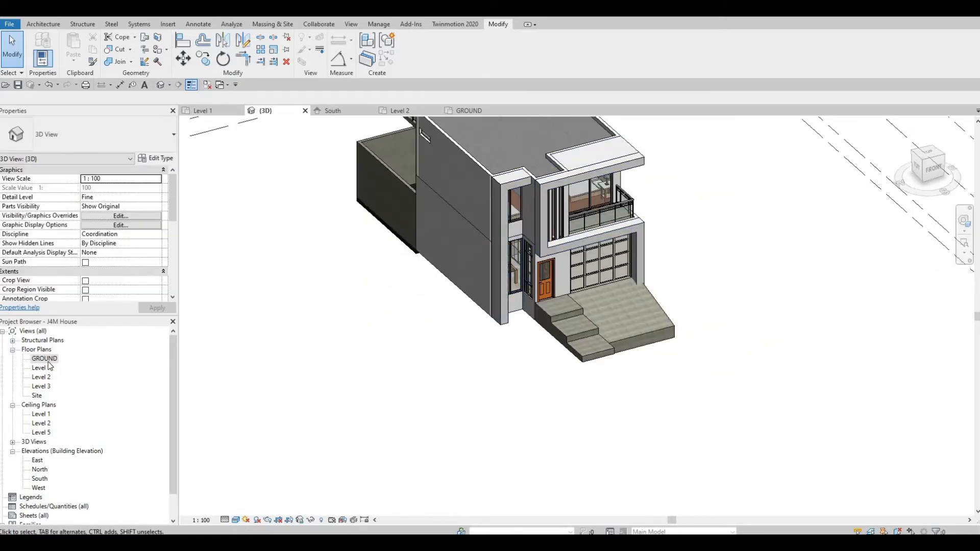
# Step: In the GROUND floor plan, shorten the backyard border wall on grid 1 to about 5000 mm, ending short of grid B
pyautogui.doubleClick(44, 358)
pyautogui.scroll(-5, 416, 355)
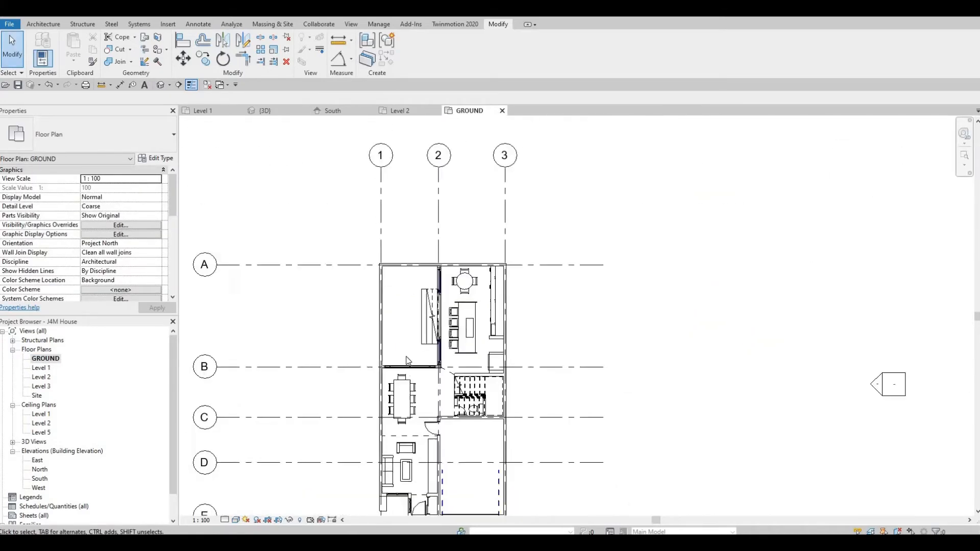
pyautogui.moveTo(414, 337); pyautogui.dragTo(420, 315, button='middle')
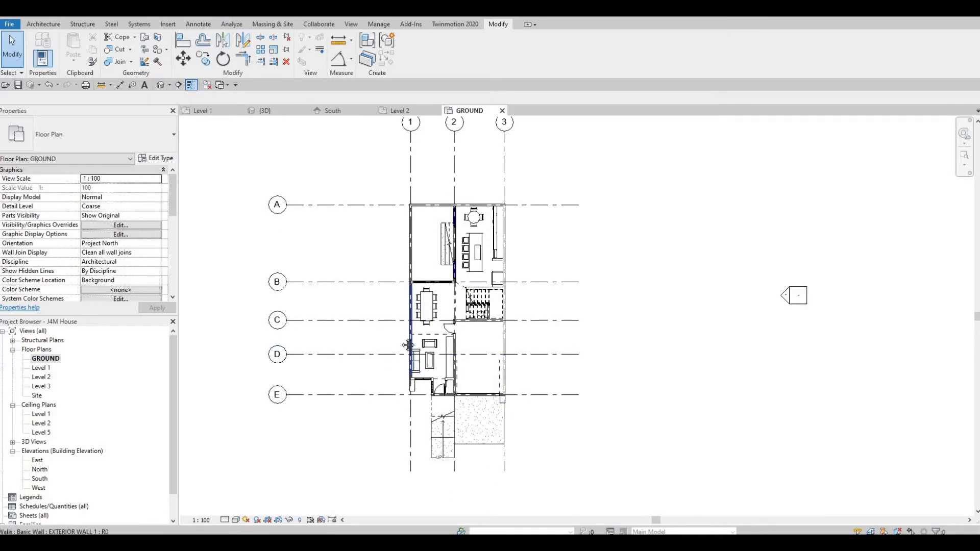
pyautogui.scroll(-1, 401, 347)
pyautogui.press('Escape')
pyautogui.press('Escape')
pyautogui.scroll(-1, 401, 337)
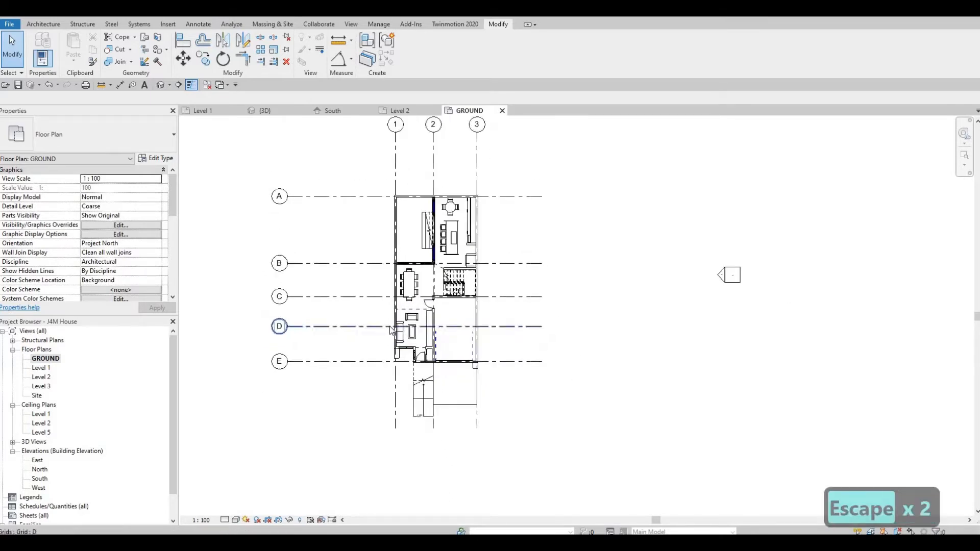
pyautogui.moveTo(401, 333); pyautogui.dragTo(375, 310, button='middle')
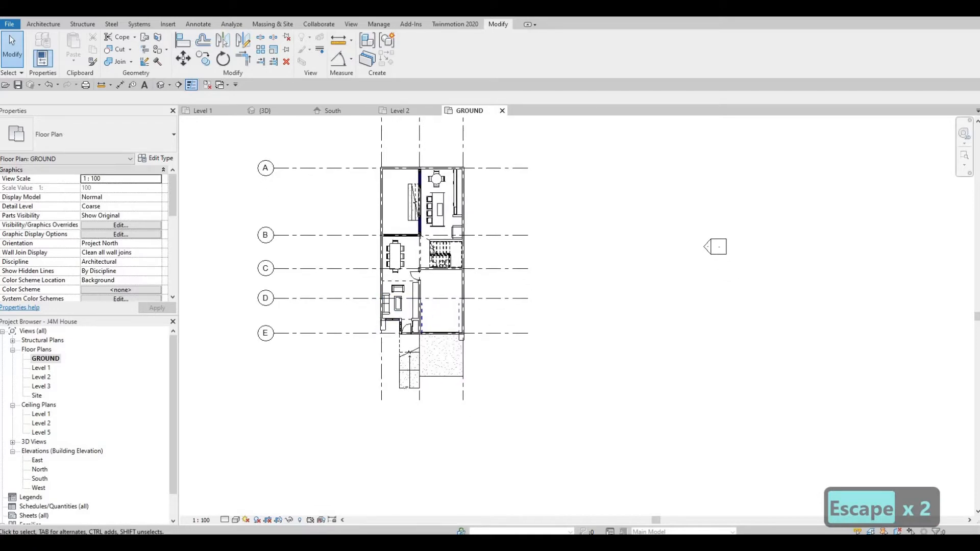
pyautogui.press('F1')
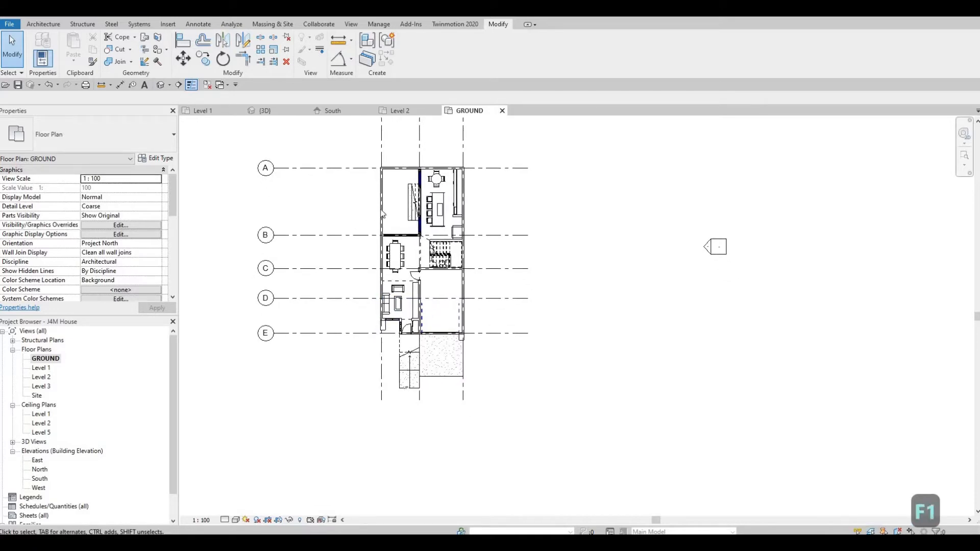
pyautogui.click(380, 225)
pyautogui.scroll(2, 380, 230)
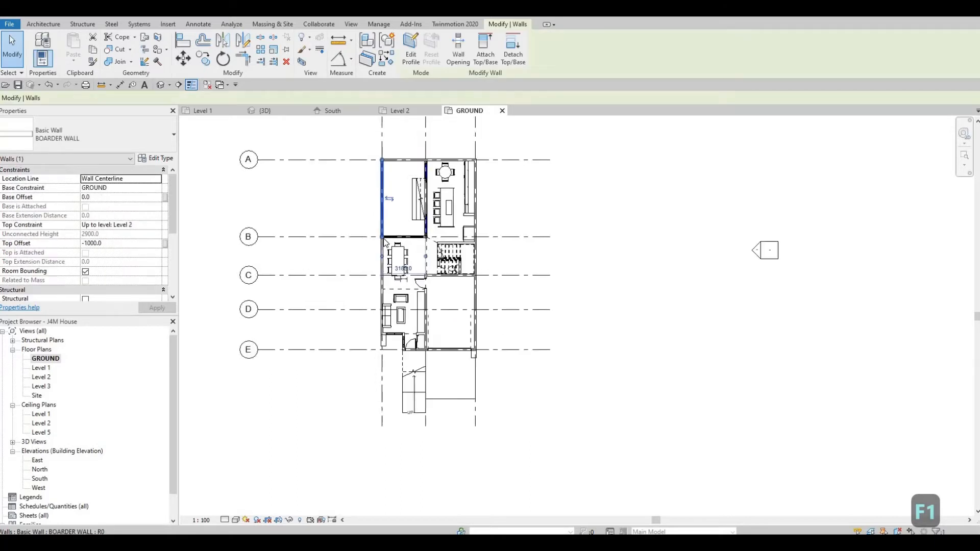
pyautogui.moveTo(382, 241); pyautogui.dragTo(382, 230)
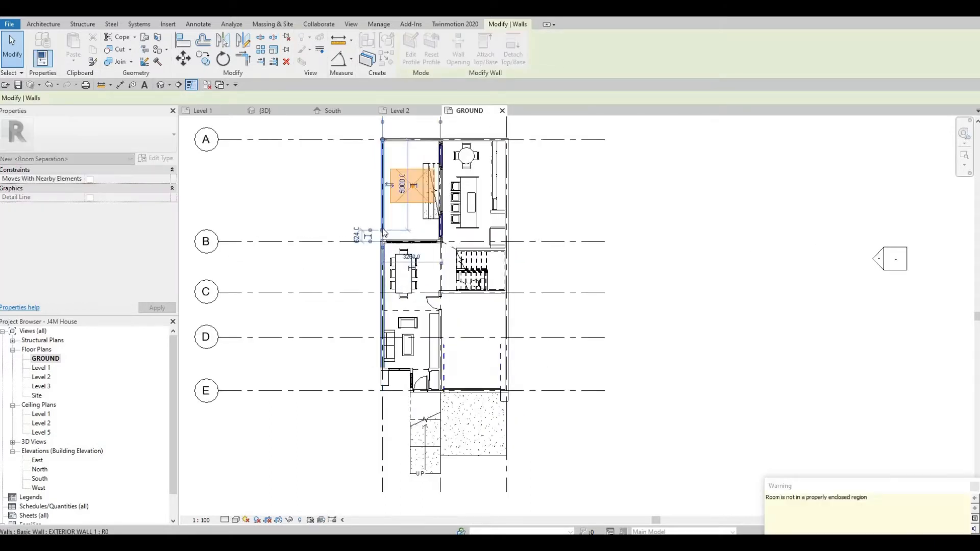
pyautogui.press('Escape')
pyautogui.press('Escape')
pyautogui.press('Escape')
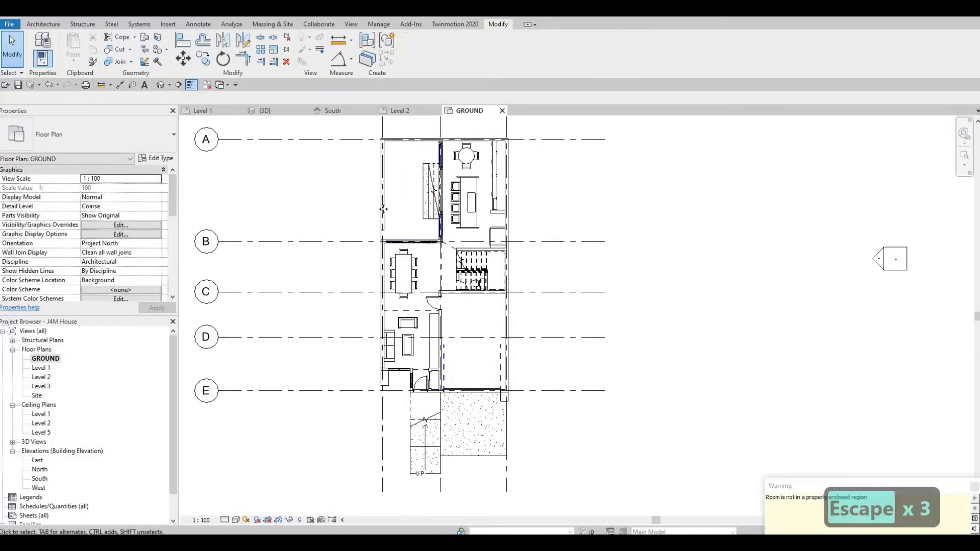
# Step: Move the backyard border wall outward from grid 1 and stretch it past the front stair to about 19000 mm long
pyautogui.moveTo(385, 191); pyautogui.dragTo(351, 193)
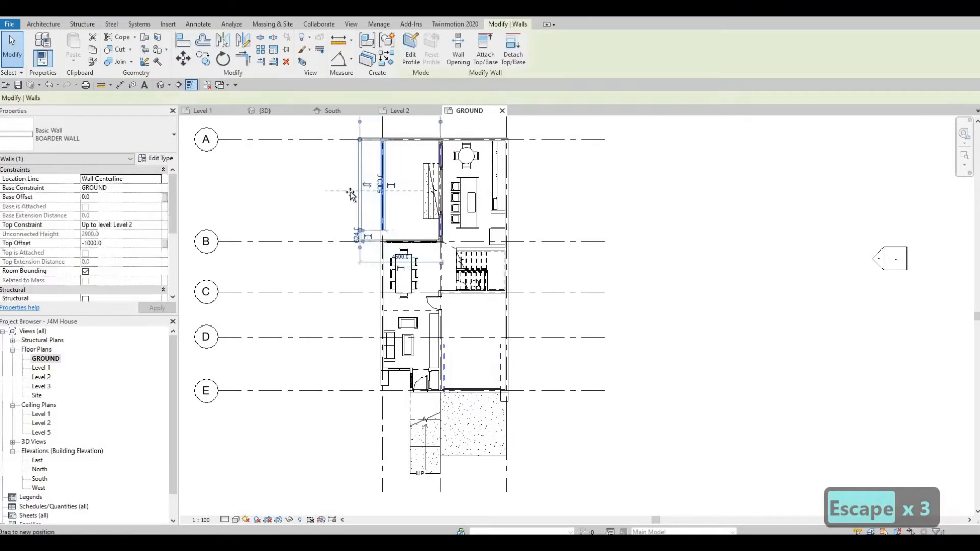
pyautogui.moveTo(380, 234); pyautogui.dragTo(350, 487)
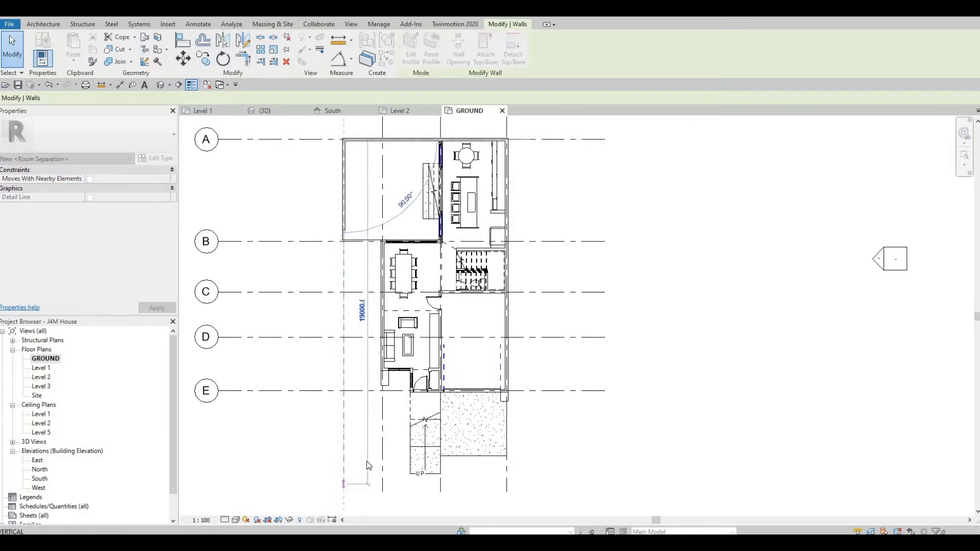
pyautogui.press('Escape')
pyautogui.press('Escape')
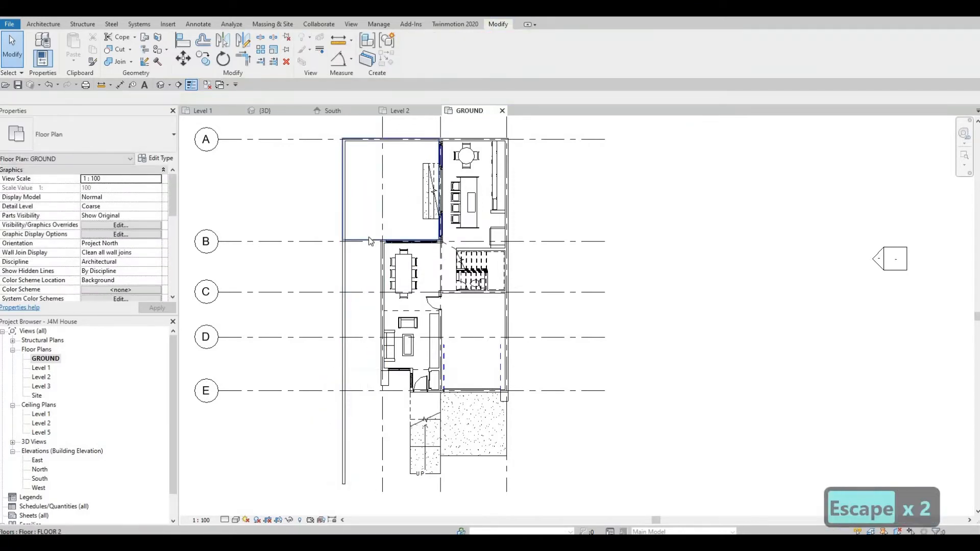
# Step: Edit the backyard floor's boundary and add lines along the full border wall and the exterior wall on grid 1
pyautogui.click(369, 236)
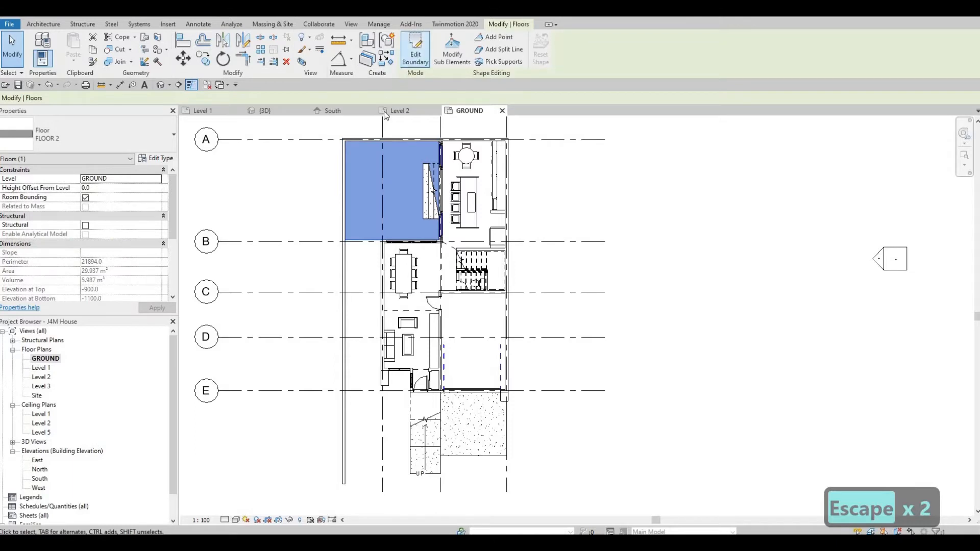
pyautogui.doubleClick(367, 196)
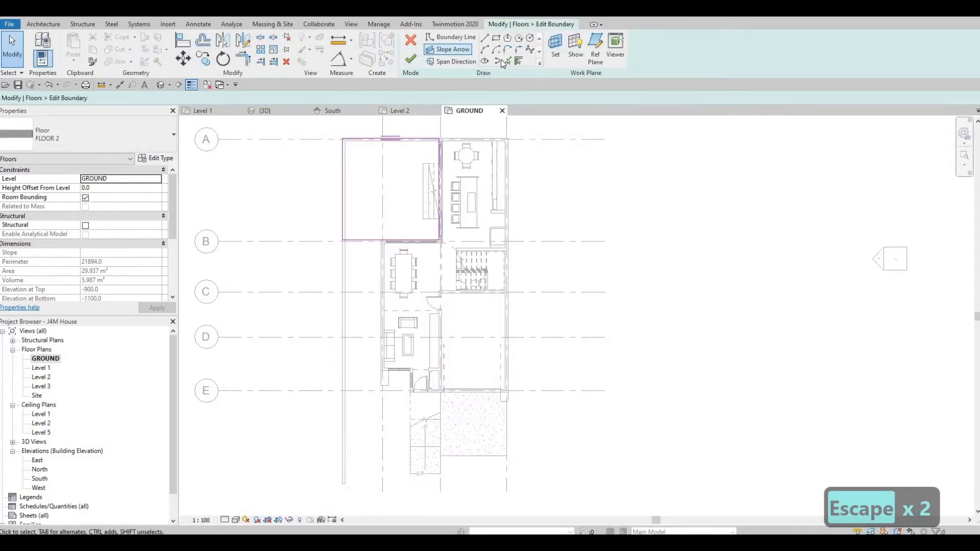
pyautogui.press('Return')
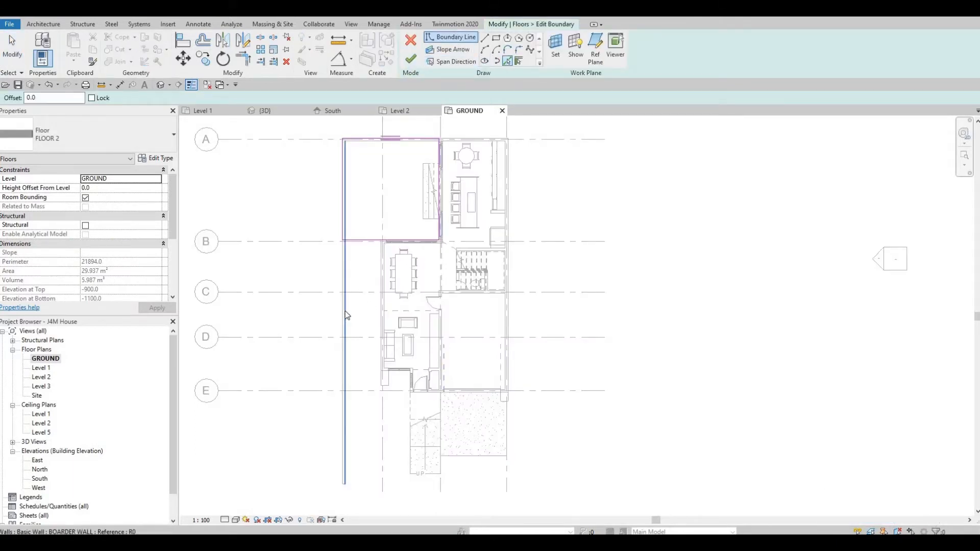
pyautogui.click(344, 298)
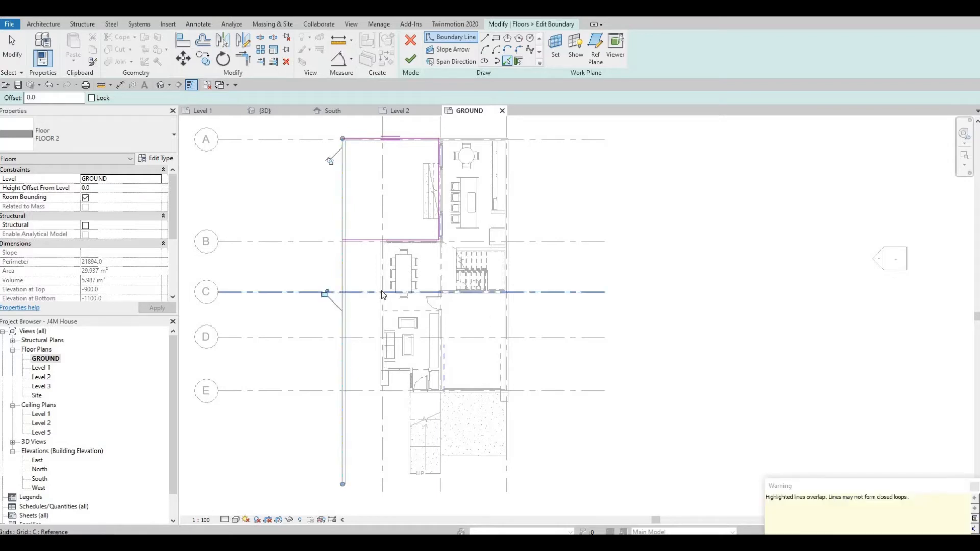
pyautogui.click(382, 367)
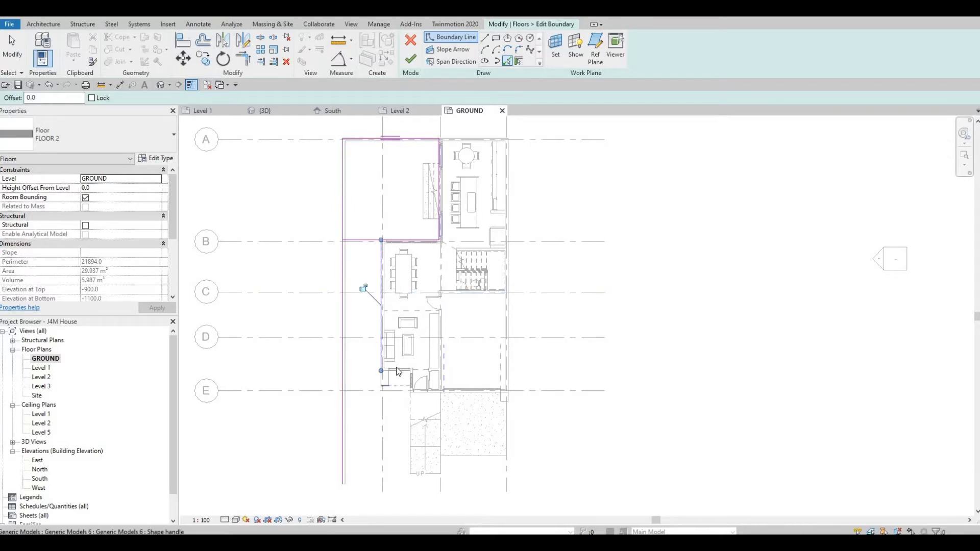
# Step: Add floor boundary lines along the outer faces of the living room's front wall and the short wall beside the entrance door
pyautogui.scroll(5, 384, 376)
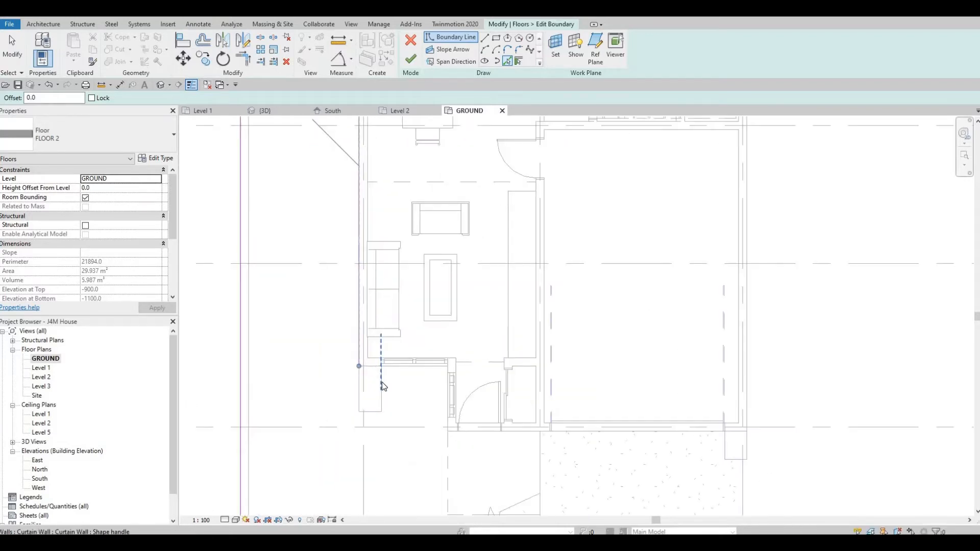
pyautogui.click(415, 366)
pyautogui.moveTo(444, 455); pyautogui.dragTo(443, 381, button='middle')
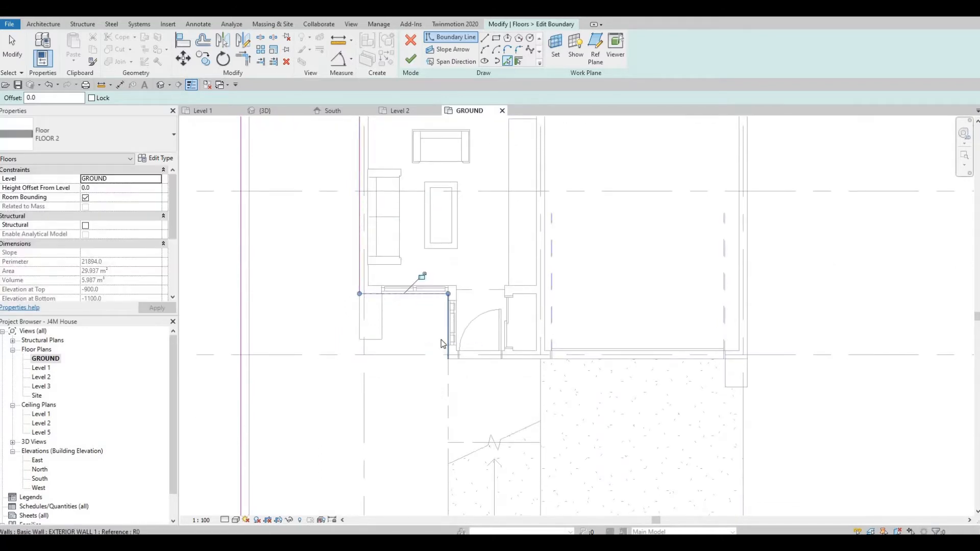
pyautogui.moveTo(443, 344); pyautogui.dragTo(442, 305, button='middle')
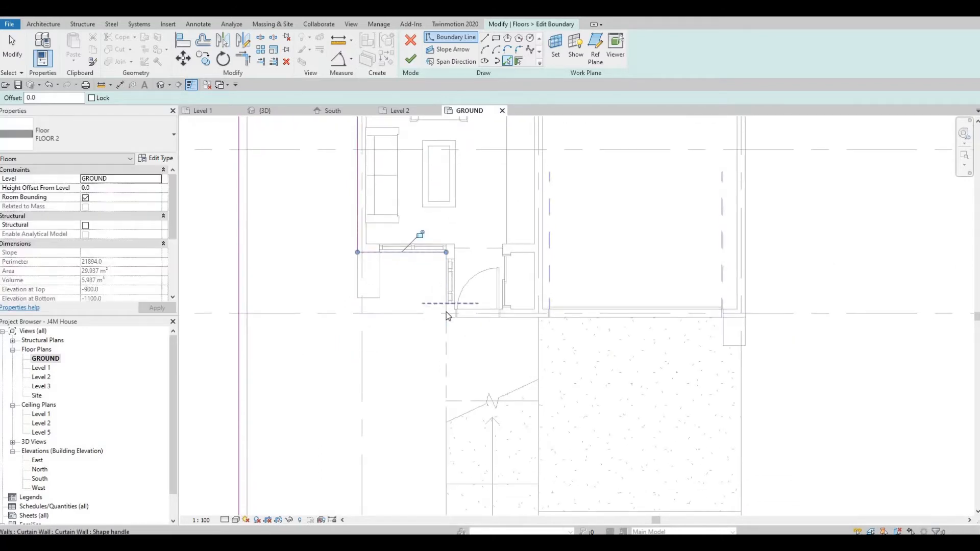
pyautogui.click(446, 311)
pyautogui.scroll(-4, 444, 294)
pyautogui.press('Escape')
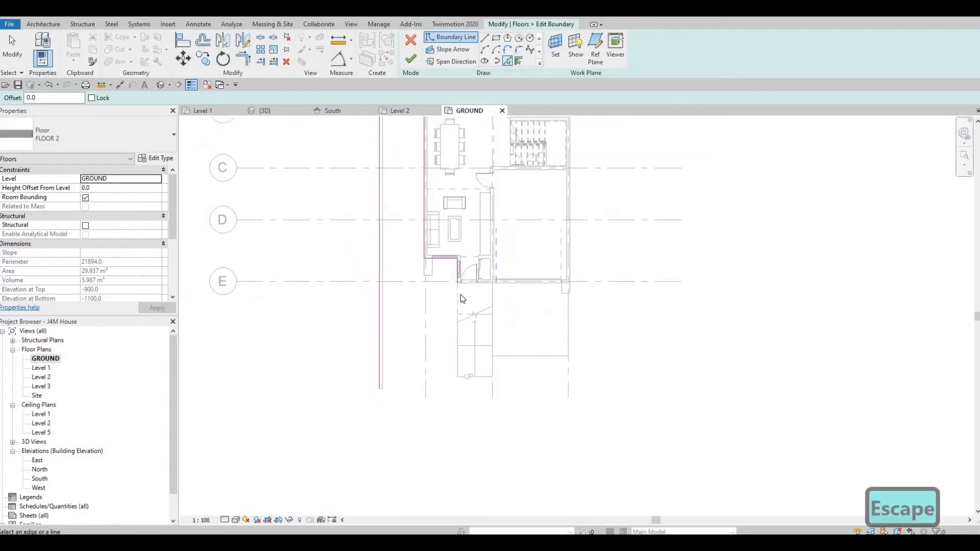
pyautogui.press('Escape')
pyautogui.press('Escape')
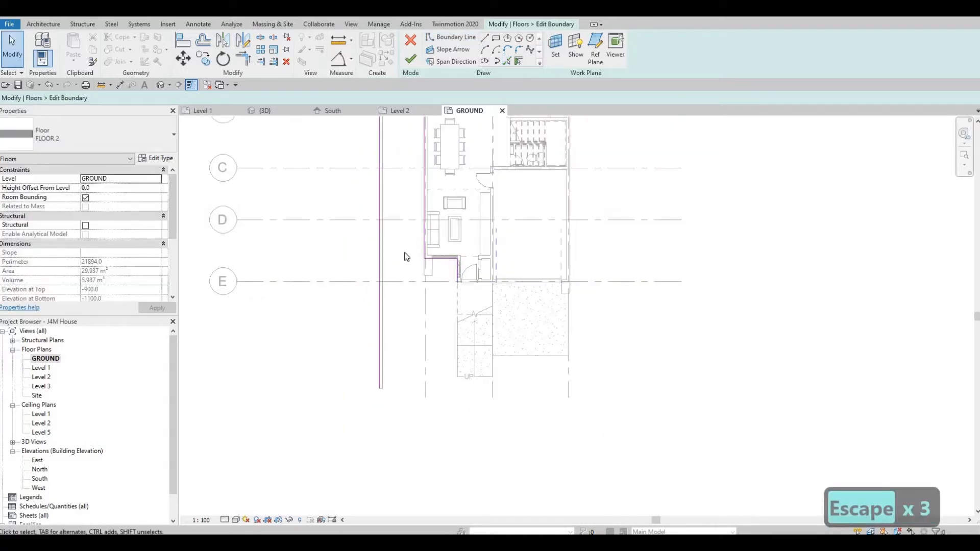
# Step: Delete the old boundary line overlapping the border wall between grids A and B
pyautogui.keyDown('ctrl'); pyautogui.scroll(4, 393, 221); pyautogui.keyUp('ctrl')
pyautogui.click(394, 219)
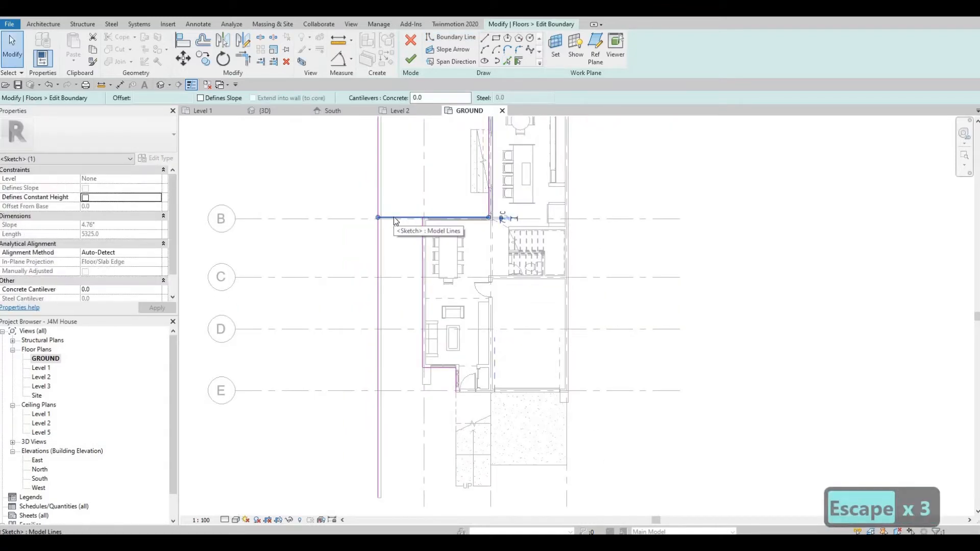
pyautogui.press('Escape')
pyautogui.press('Escape')
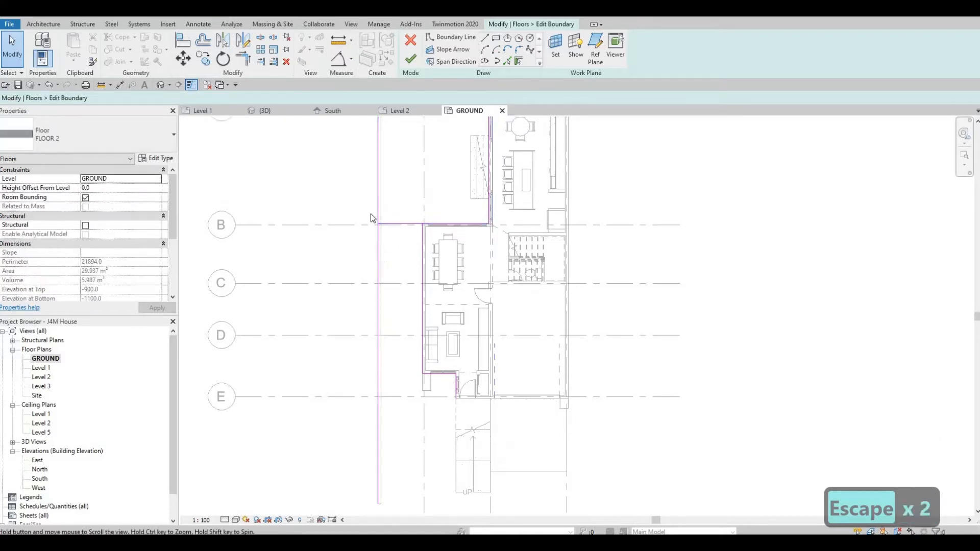
pyautogui.scroll(-2, 371, 220)
pyautogui.press('Escape')
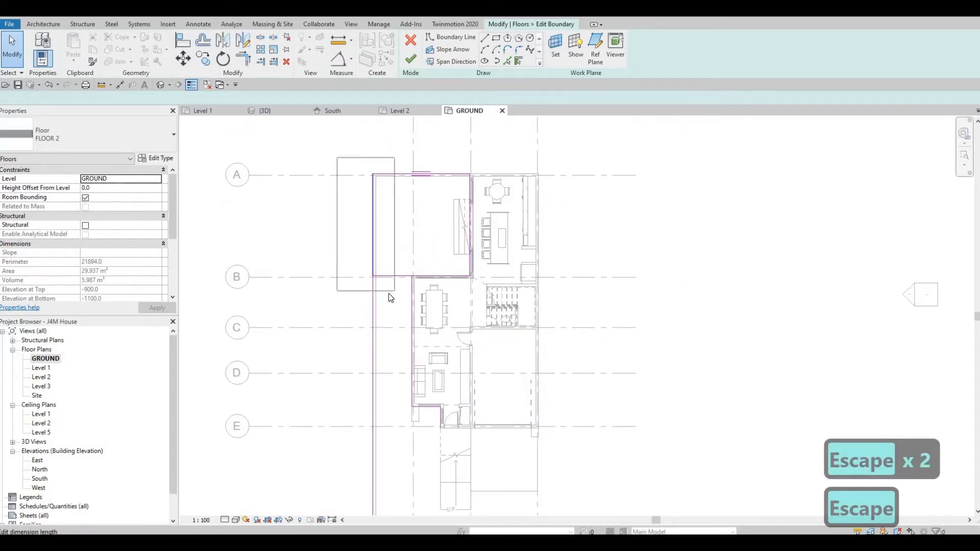
pyautogui.moveTo(390, 298); pyautogui.dragTo(391, 298)
pyautogui.press('Delete')
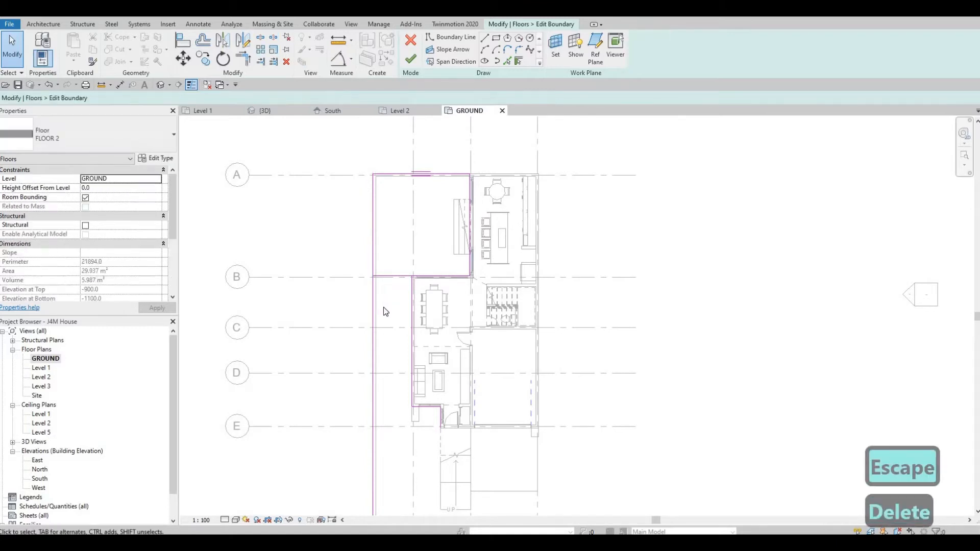
# Step: Trim the boundary line on grid B to a corner with the line along the exterior wall on grid 1
pyautogui.press('t')
pyautogui.press('r')
pyautogui.click(412, 284)
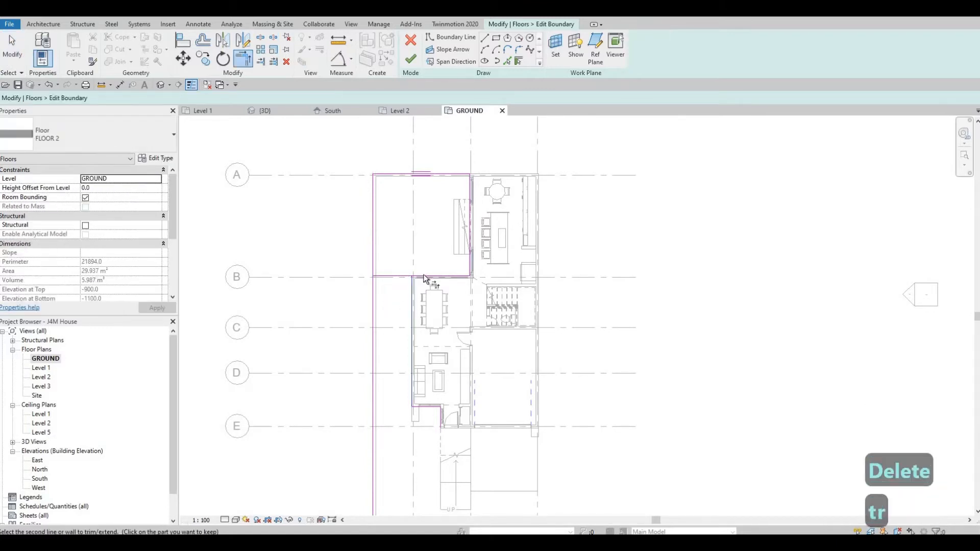
pyautogui.click(422, 280)
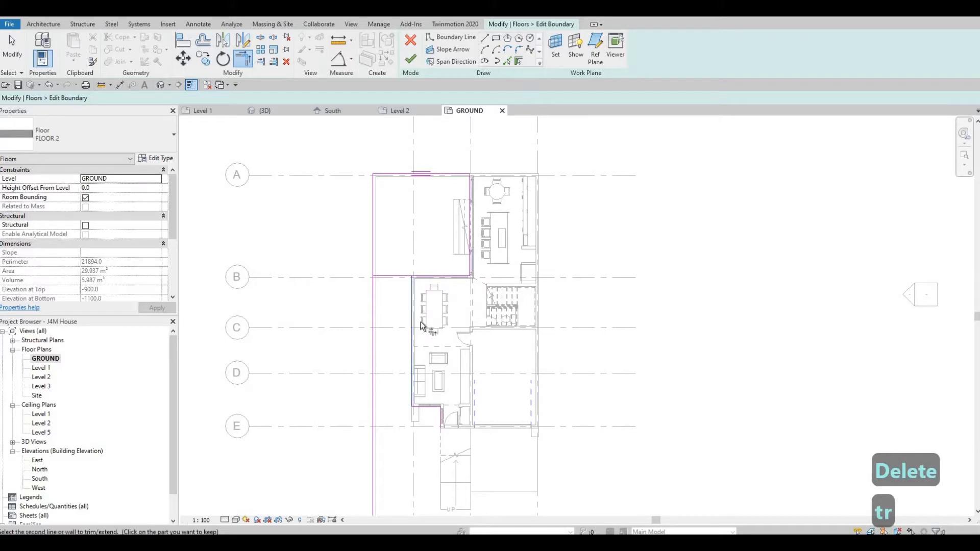
pyautogui.scroll(5, 398, 314)
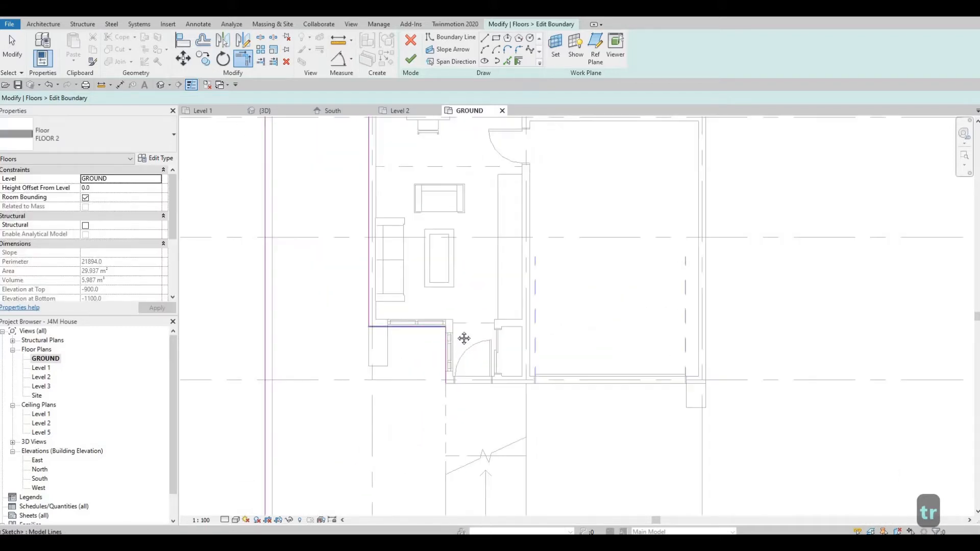
pyautogui.scroll(-3, 440, 309)
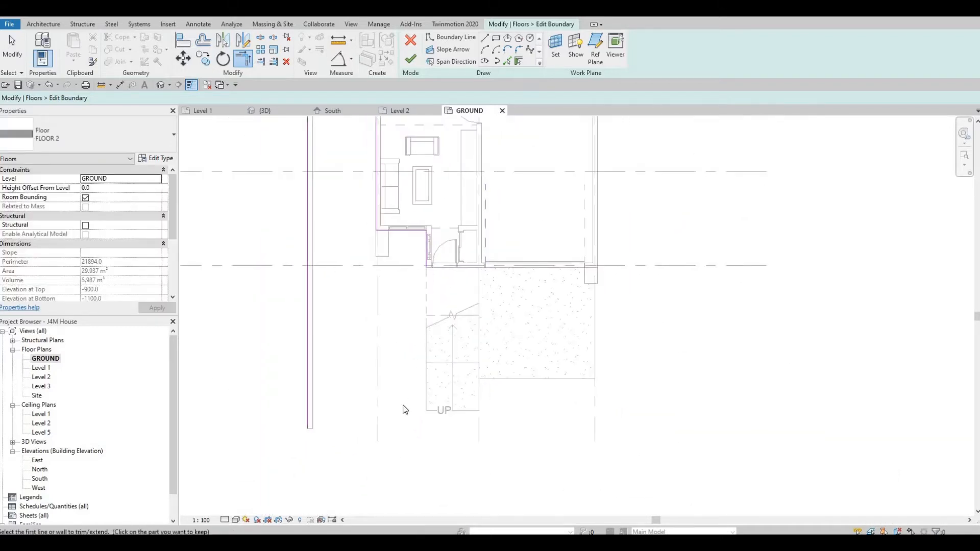
pyautogui.press('Escape')
pyautogui.press('Escape')
pyautogui.press('Escape')
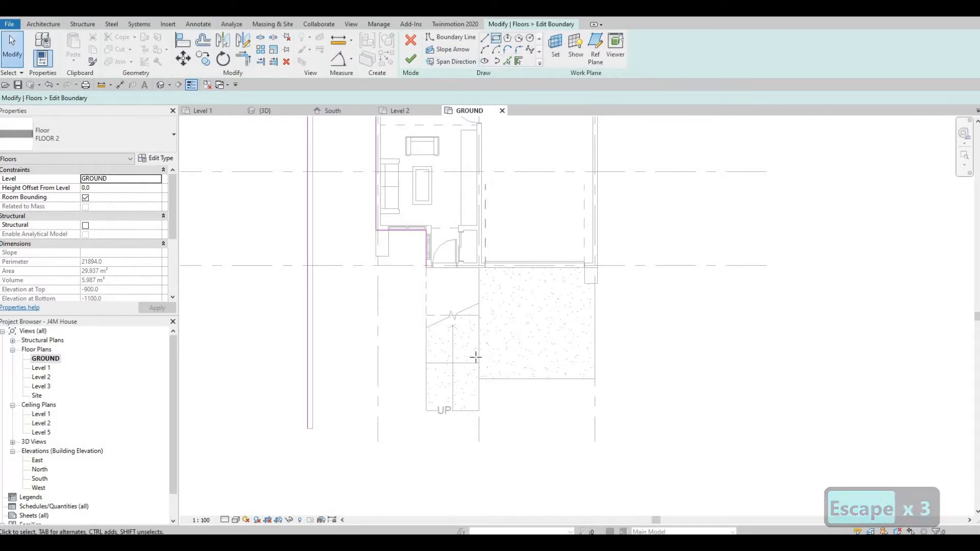
# Step: Add a floor boundary line along the front edge of the entrance stair's lowest step
pyautogui.click(484, 38)
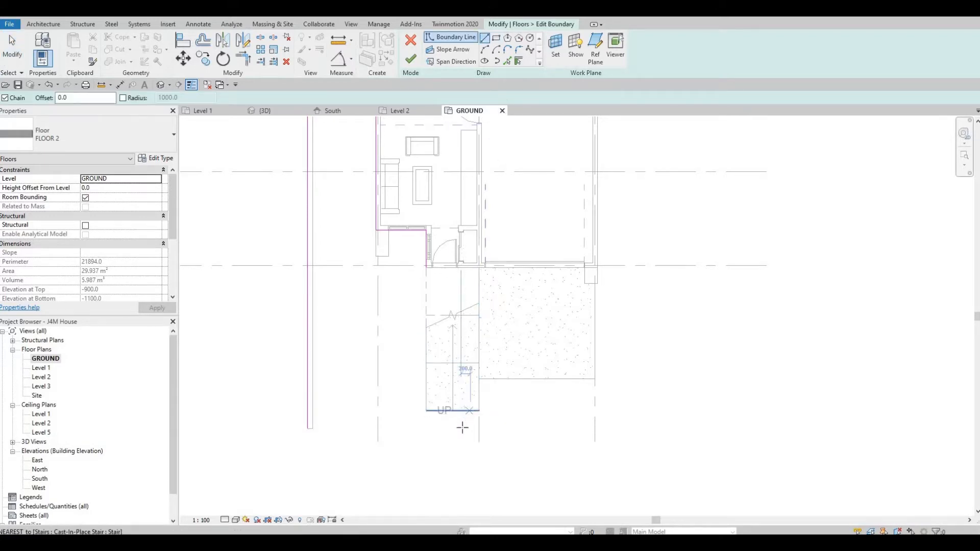
pyautogui.click(461, 426)
pyautogui.press('Escape')
pyautogui.click(508, 61)
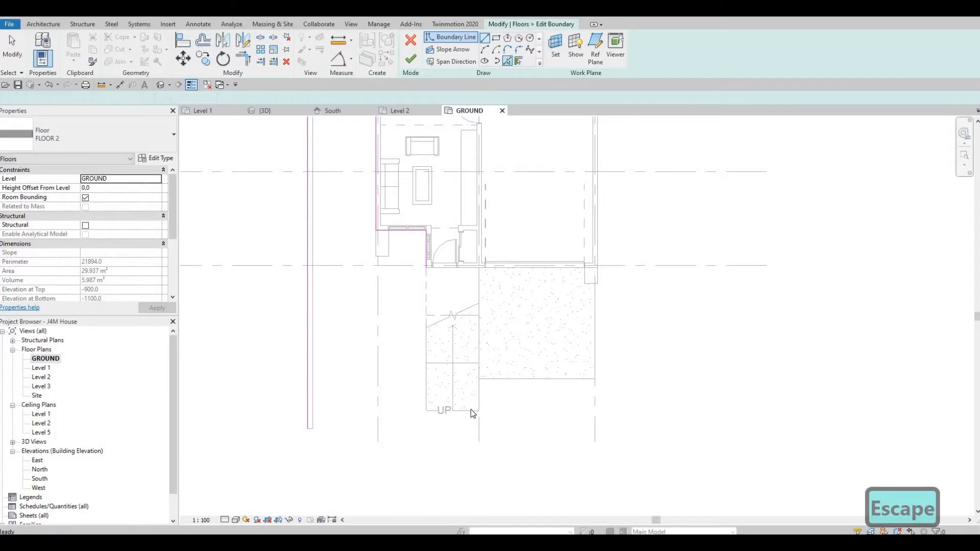
pyautogui.click(482, 369)
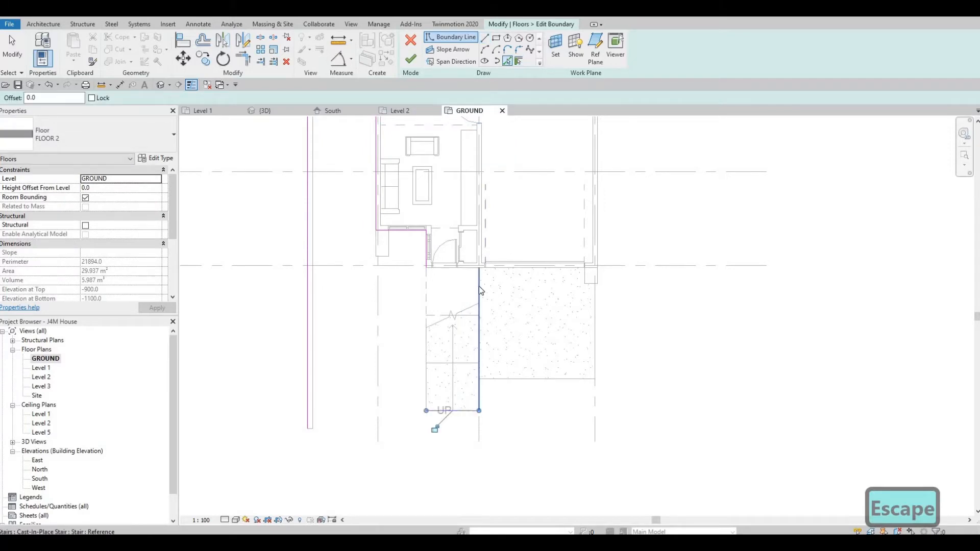
pyautogui.press('Escape')
pyautogui.press('Escape')
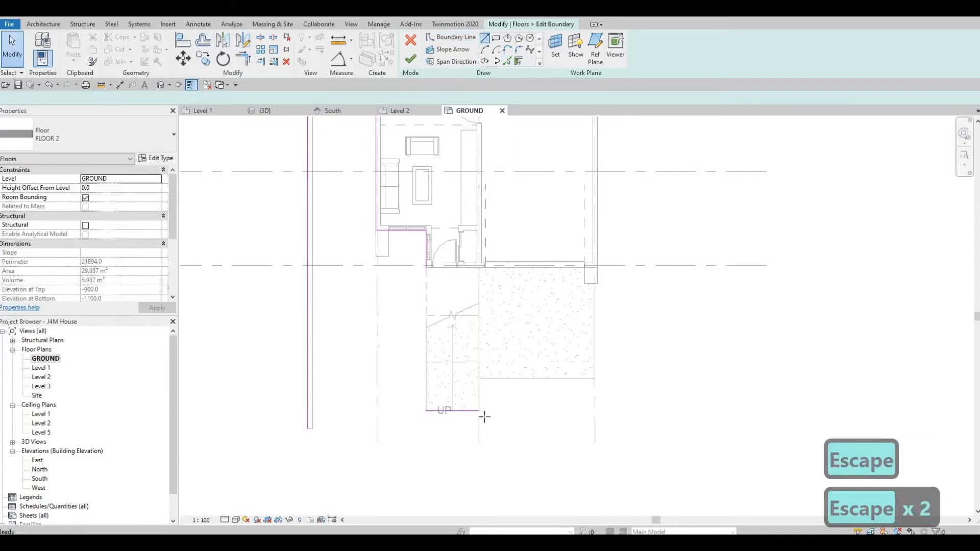
# Step: Draw boundary lines from the stair's front corner about 571 mm outward along grid 2 and across to the border wall's end
pyautogui.click(479, 410)
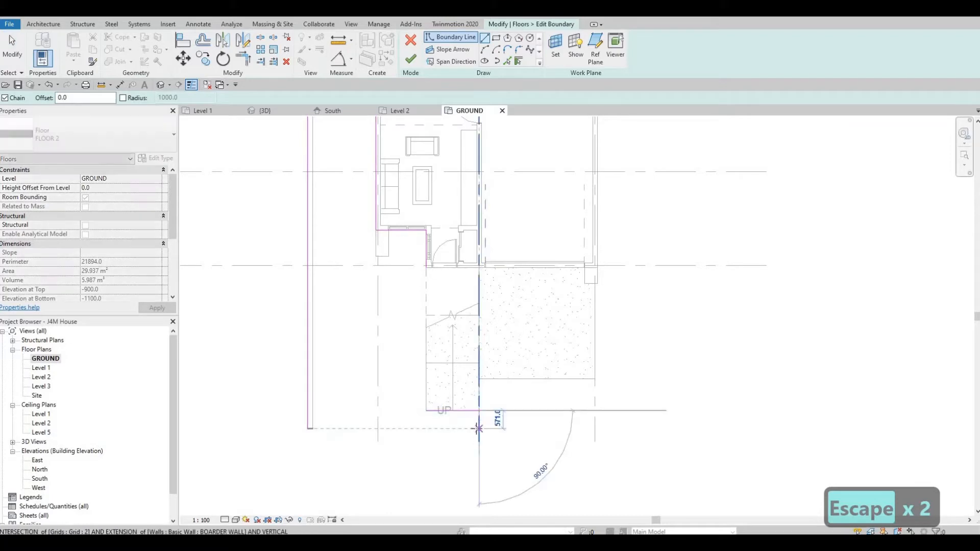
pyautogui.click(352, 429)
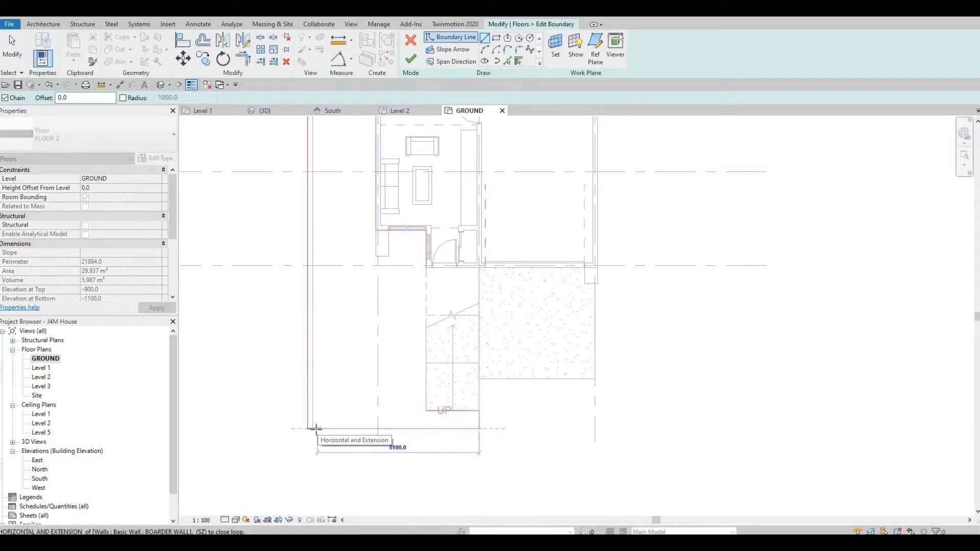
pyautogui.click(351, 433)
pyautogui.press('Escape')
pyautogui.press('Escape')
pyautogui.press('Escape')
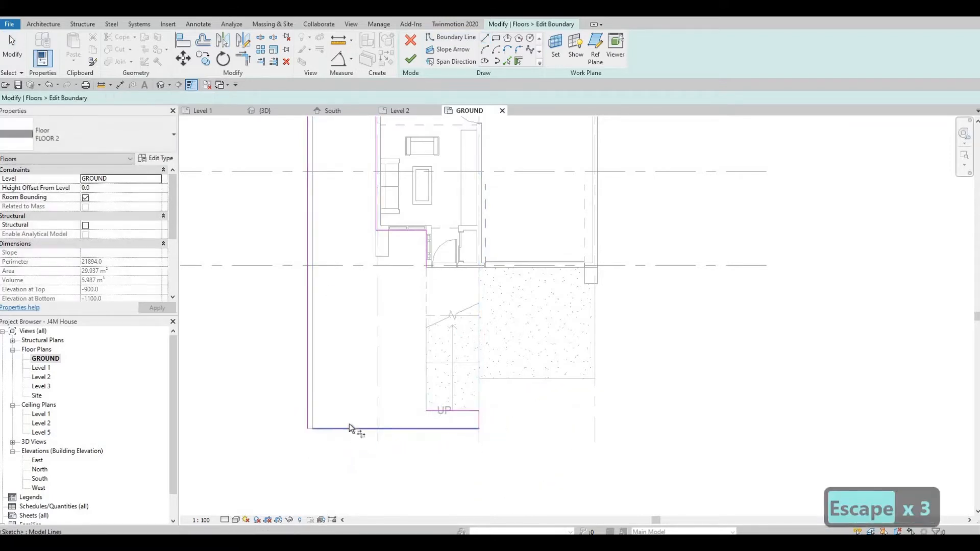
# Step: Extend the boundary line beside the entrance door along the stair and trim it to the stair's front edge line
pyautogui.press('t')
pyautogui.press('r')
pyautogui.click(307, 406)
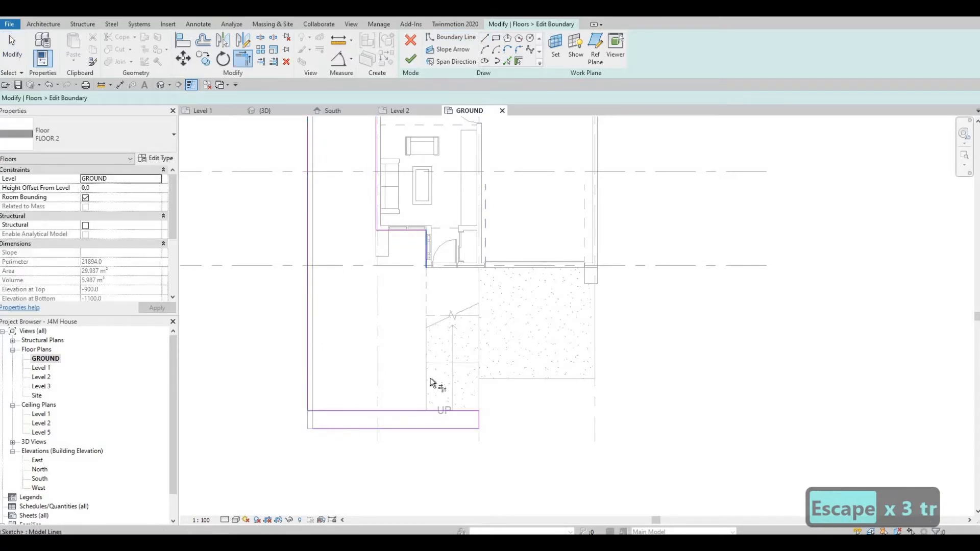
pyautogui.click(435, 415)
pyautogui.press('Escape')
pyautogui.press('Escape')
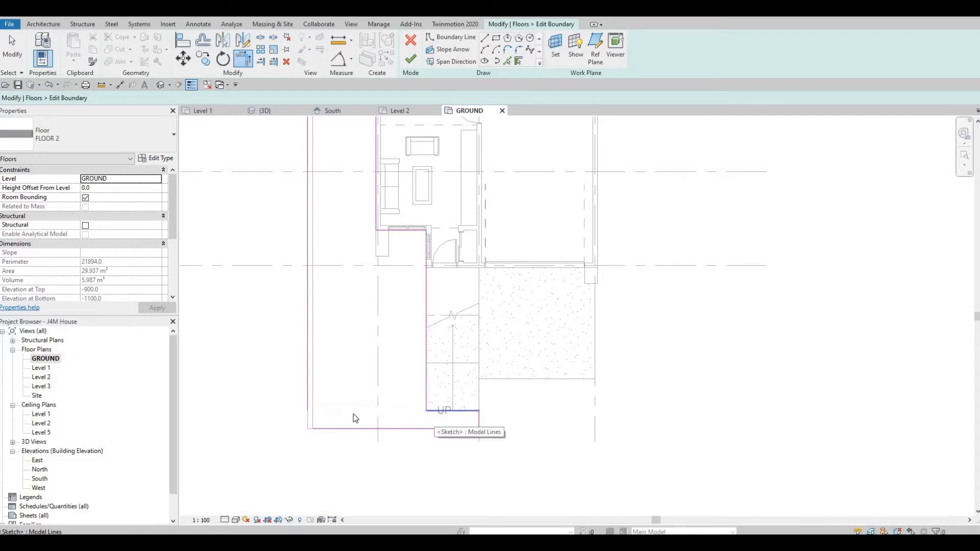
# Step: Join the border wall line to the new front line at a corner and finish the floor boundary
pyautogui.press('t')
pyautogui.press('r')
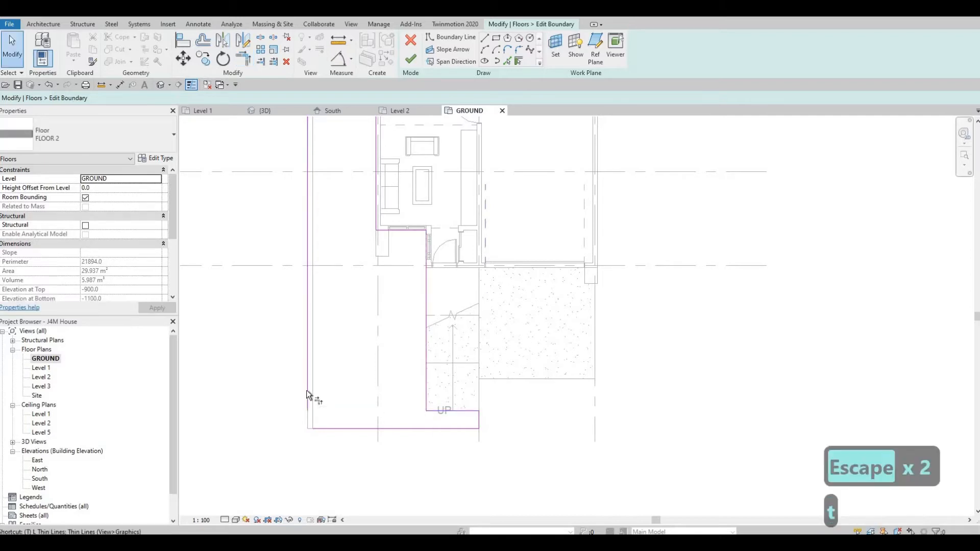
pyautogui.click(324, 428)
pyautogui.press('Escape')
pyautogui.press('Escape')
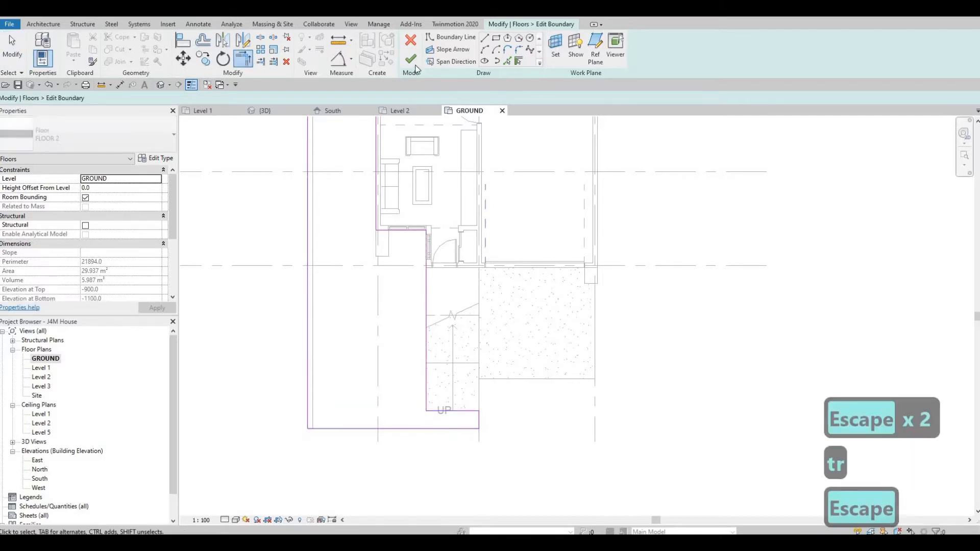
pyautogui.scroll(-2, 428, 304)
pyautogui.moveTo(429, 304); pyautogui.dragTo(412, 354, button='middle')
pyautogui.press('Escape')
pyautogui.press('Escape')
pyautogui.moveTo(445, 386); pyautogui.dragTo(432, 266, button='middle')
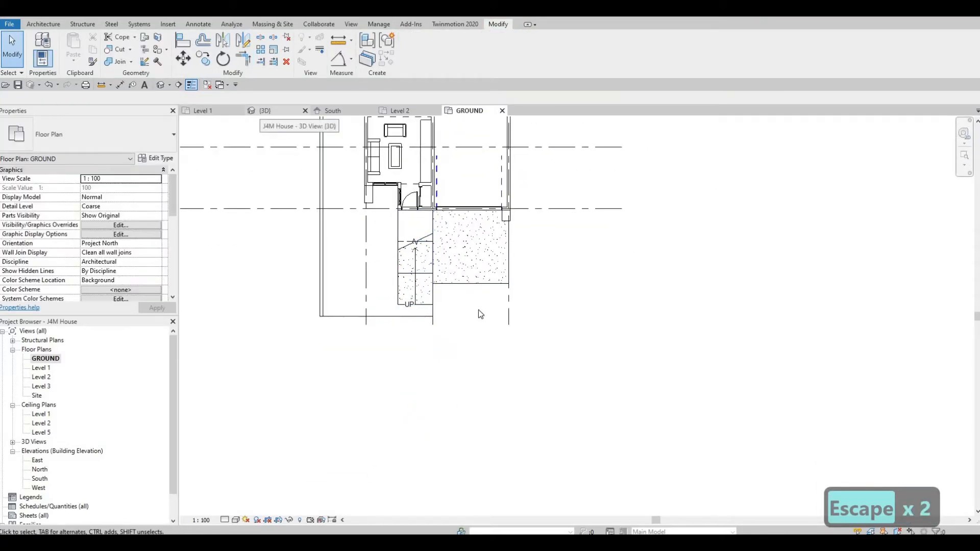
# Step: Examine the extended backyard floor in the 3D view and return to the GROUND floor plan
pyautogui.click(262, 111)
pyautogui.keyDown('shift'); pyautogui.moveTo(292, 260); pyautogui.dragTo(229, 317, button='middle'); pyautogui.keyUp('shift')
pyautogui.click(468, 111)
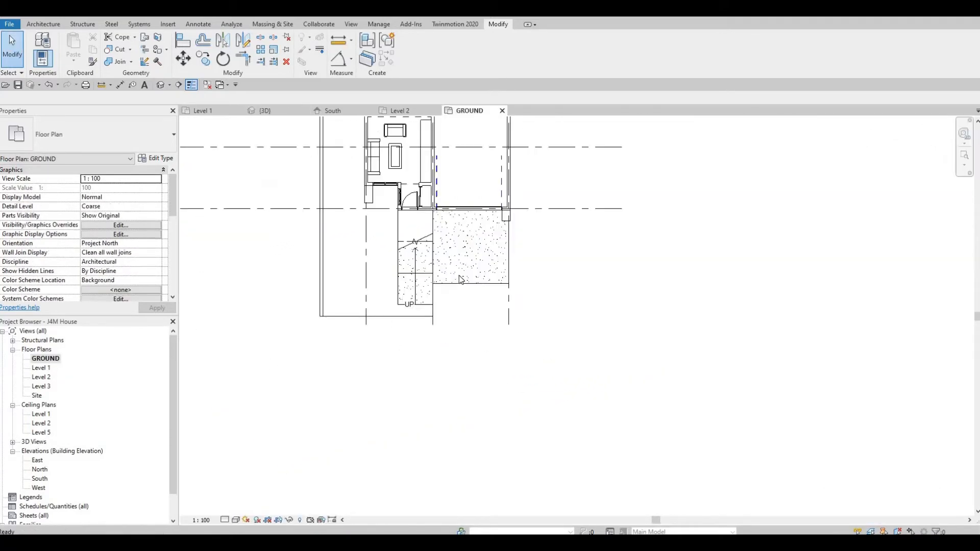
# Step: Create a rectangular FLOOR 4 slab on GROUND, 3650 by 1571 mm, extending the driveway from its front edge to the front boundary line
pyautogui.press('Escape')
pyautogui.click(461, 284)
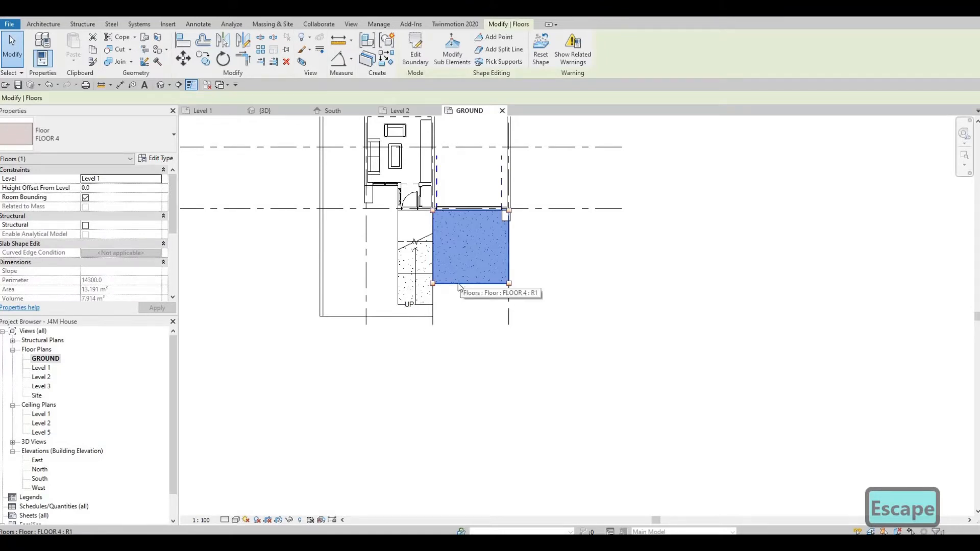
pyautogui.press('c')
pyautogui.press('s')
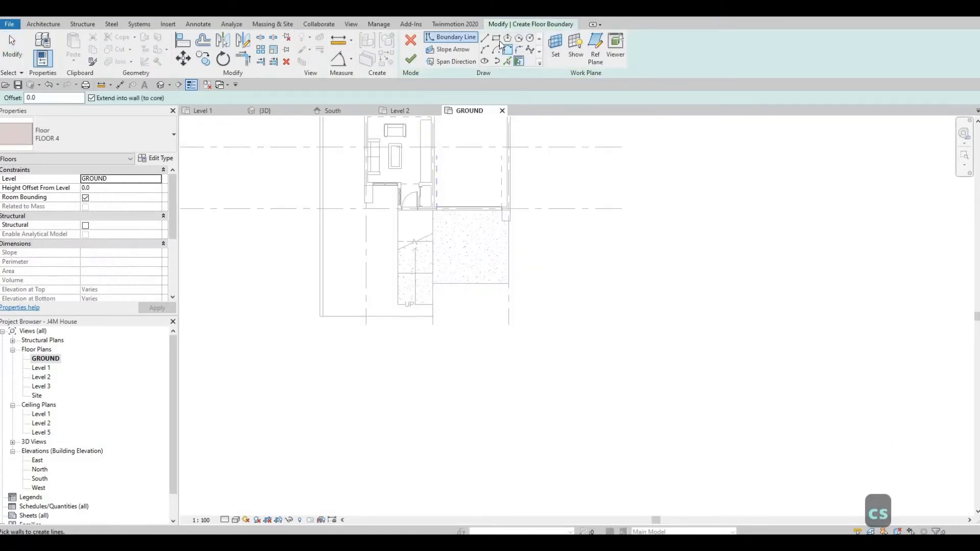
pyautogui.click(497, 40)
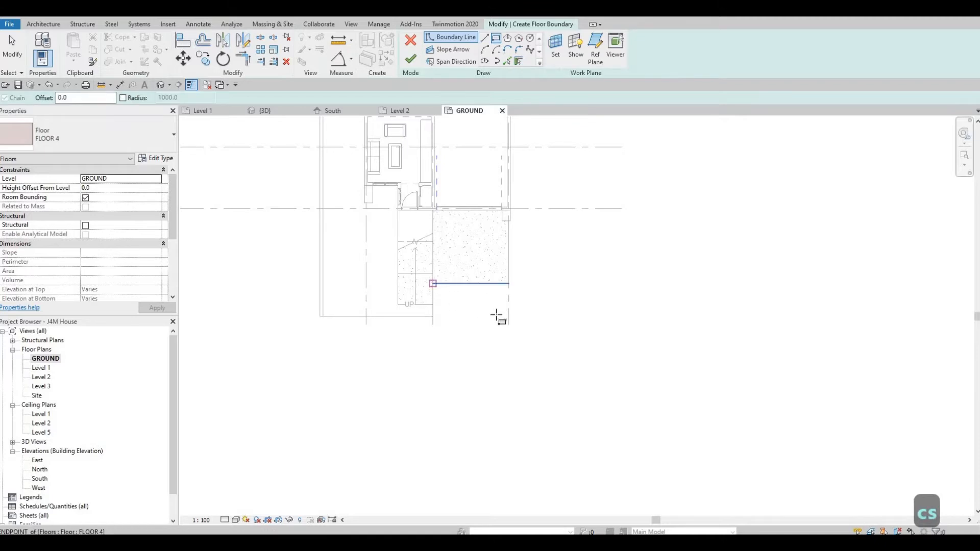
pyautogui.click(433, 283)
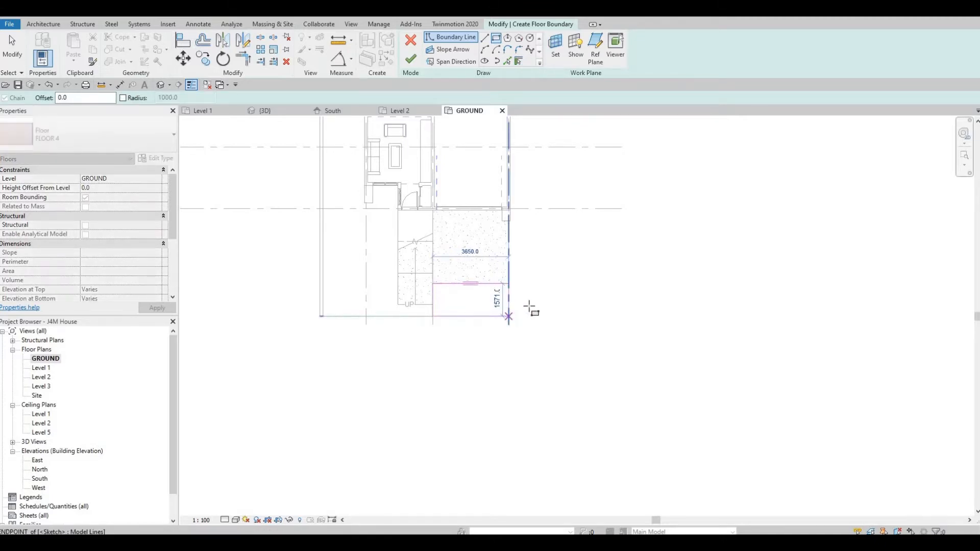
pyautogui.click(530, 307)
pyautogui.press('Escape')
pyautogui.press('Escape')
pyautogui.press('Escape')
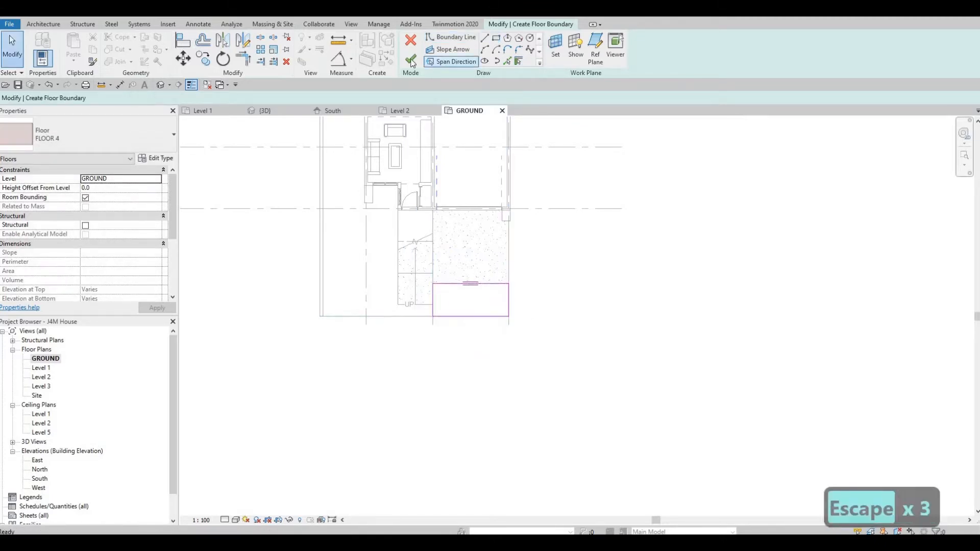
pyautogui.click(411, 59)
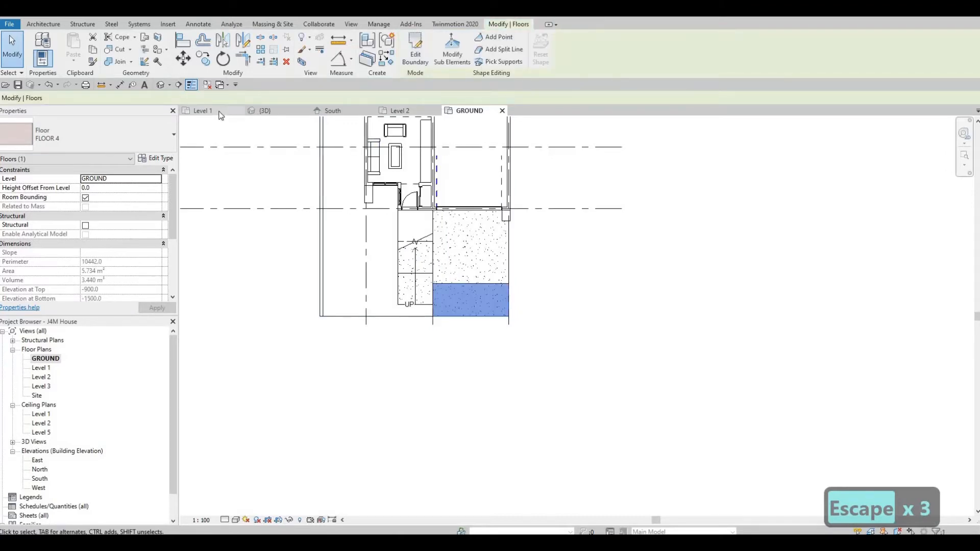
# Step: Examine the driveway extension and the border wall side of the house in the 3D view, and return to the GROUND floor plan
pyautogui.click(202, 111)
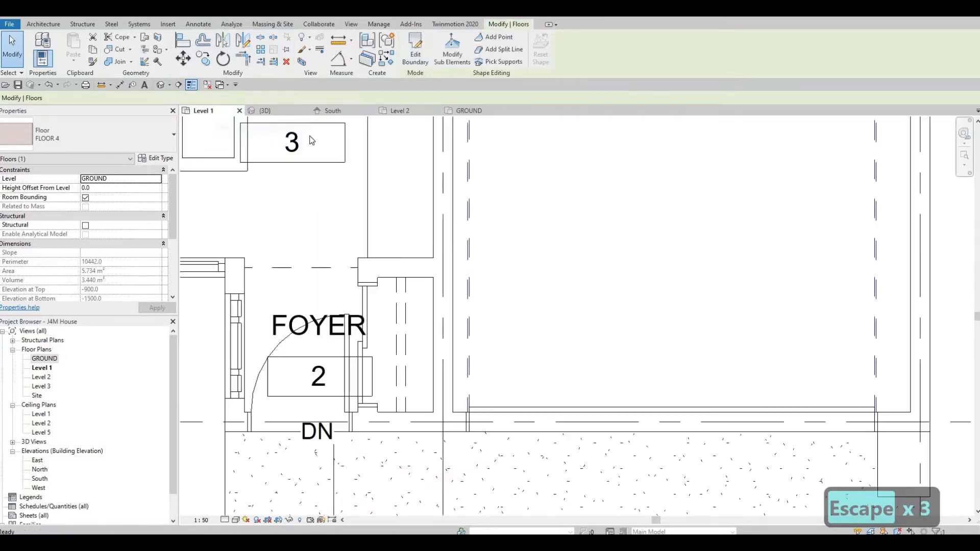
pyautogui.click(282, 110)
pyautogui.scroll(-2, 437, 275)
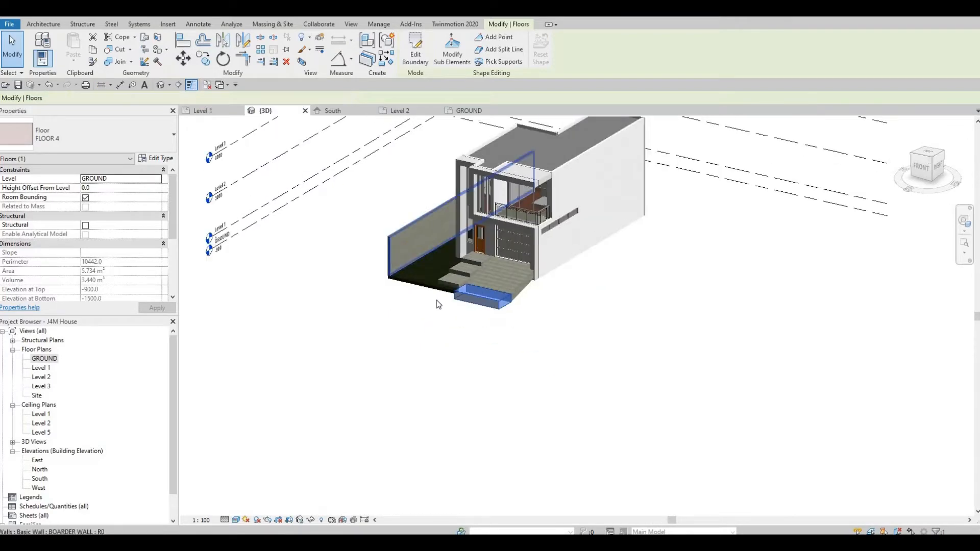
pyautogui.press('Escape')
pyautogui.keyDown('shift'); pyautogui.moveTo(457, 301); pyautogui.dragTo(461, 274, button='middle'); pyautogui.keyUp('shift')
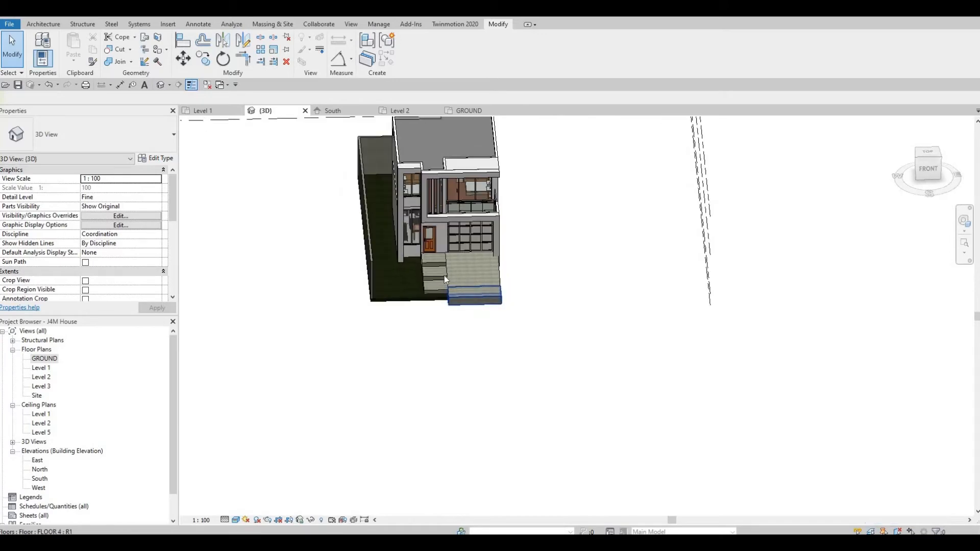
pyautogui.keyDown('shift'); pyautogui.moveTo(487, 234); pyautogui.dragTo(323, 242, button='middle'); pyautogui.keyUp('shift')
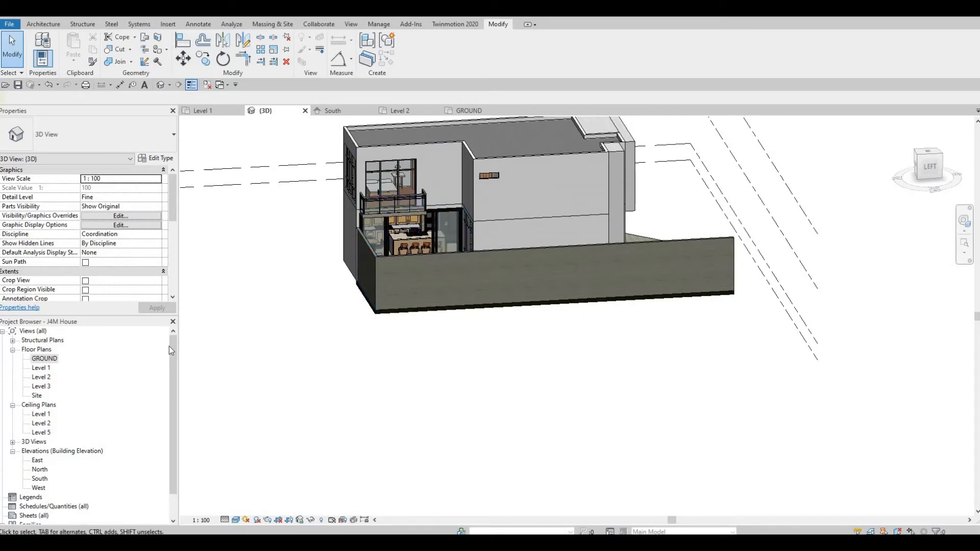
pyautogui.moveTo(312, 276); pyautogui.dragTo(312, 200, button='middle')
pyautogui.press('Escape')
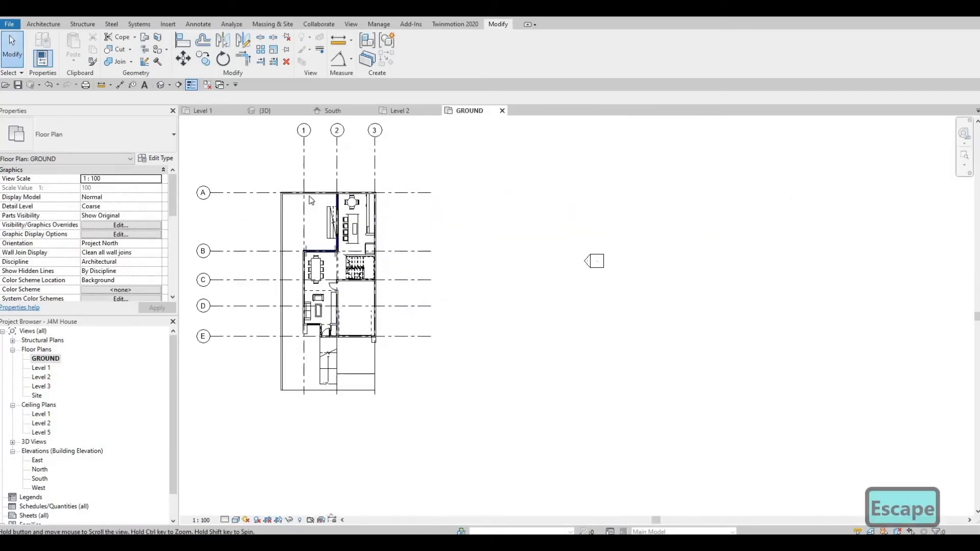
# Step: Extend the rear border wall past grid 3 and shift it outward to about 1476 mm behind grid A
pyautogui.scroll(1, 311, 200)
pyautogui.click(312, 194)
pyautogui.scroll(3, 320, 206)
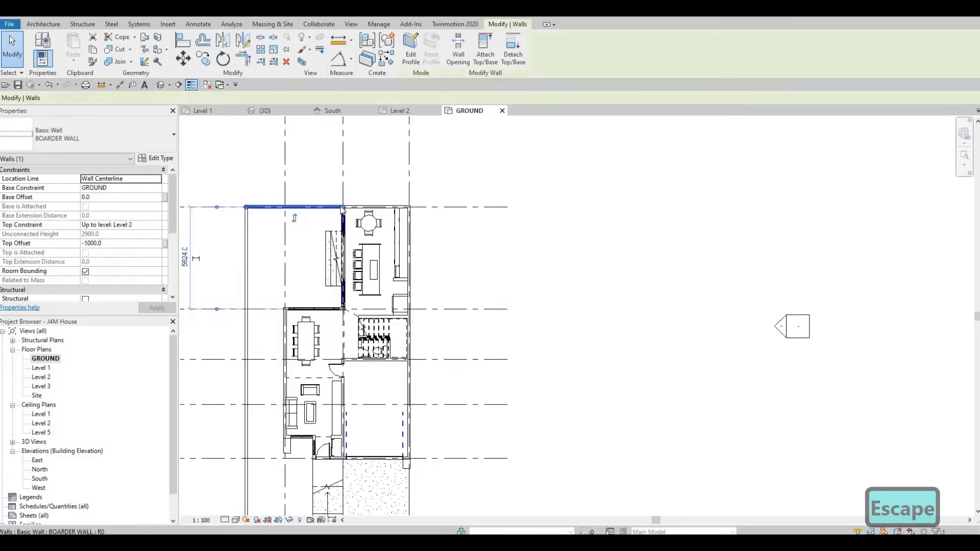
pyautogui.moveTo(343, 207); pyautogui.dragTo(441, 185)
pyautogui.press('Escape')
pyautogui.click(308, 206)
pyautogui.press('Escape')
pyautogui.click(325, 181)
pyautogui.press('Escape')
pyautogui.press('Escape')
pyautogui.click(440, 184)
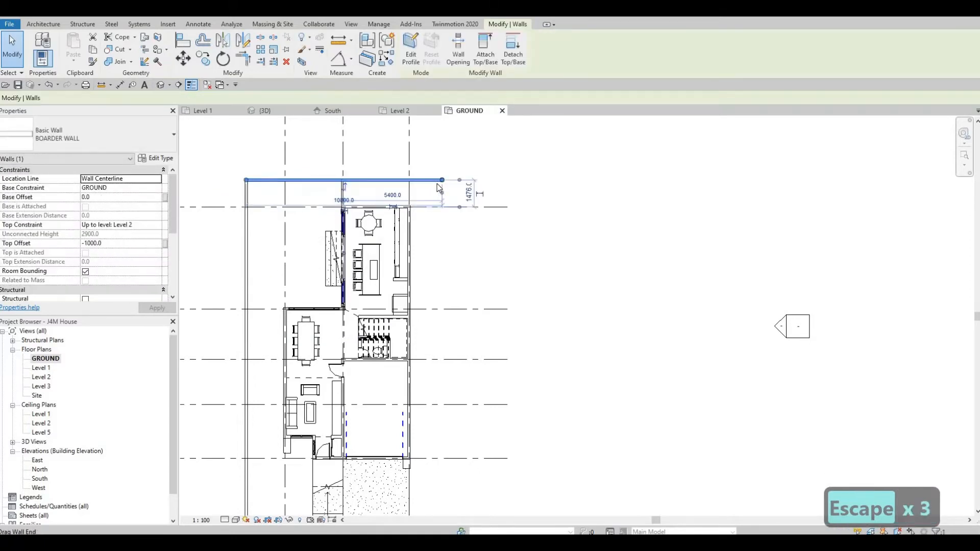
# Step: Draw a matching BOARDER WALL from the rear wall's end along the garage side to the front boundary, about 20476 mm long
pyautogui.press('c')
pyautogui.press('s')
pyautogui.click(442, 180)
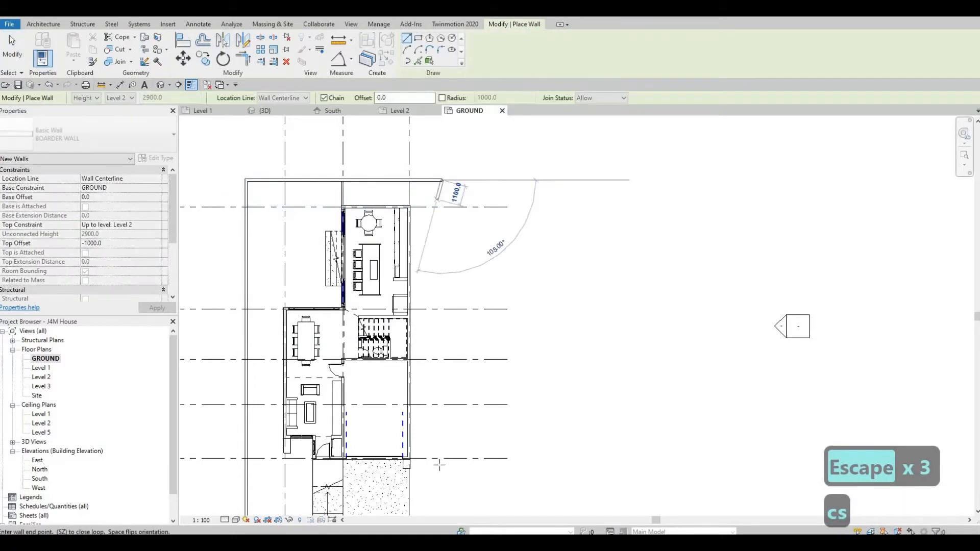
pyautogui.moveTo(444, 485); pyautogui.dragTo(461, 354, button='middle')
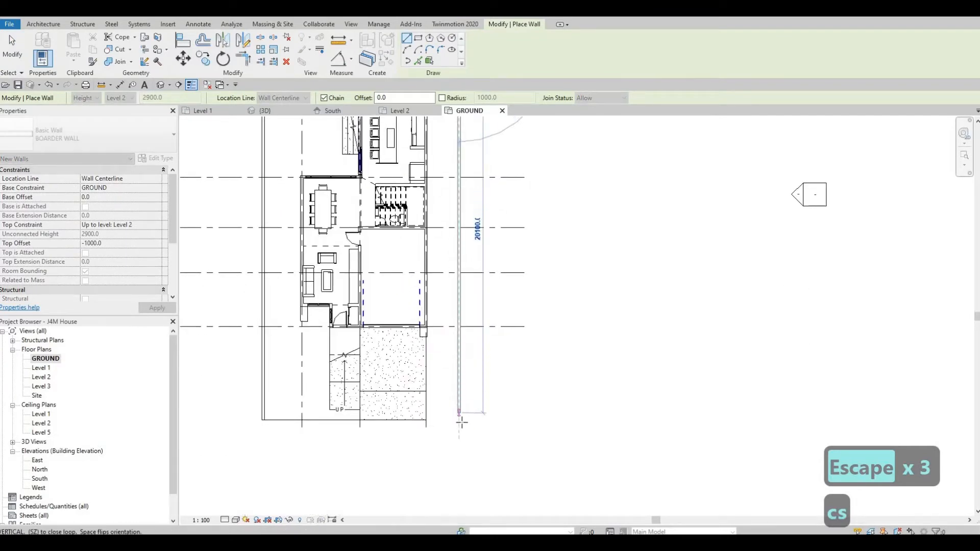
pyautogui.click(461, 422)
pyautogui.press('Escape')
pyautogui.press('Escape')
pyautogui.scroll(-1, 446, 388)
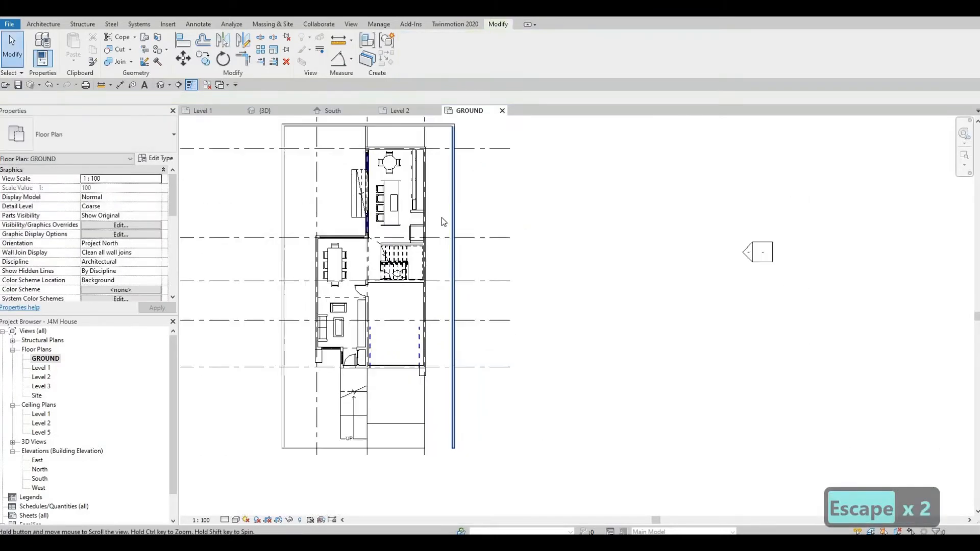
# Step: Check the dimensions of the new border wall beside grid 3
pyautogui.moveTo(454, 132); pyautogui.dragTo(442, 218, button='middle')
pyautogui.press('Escape')
pyautogui.click(441, 217)
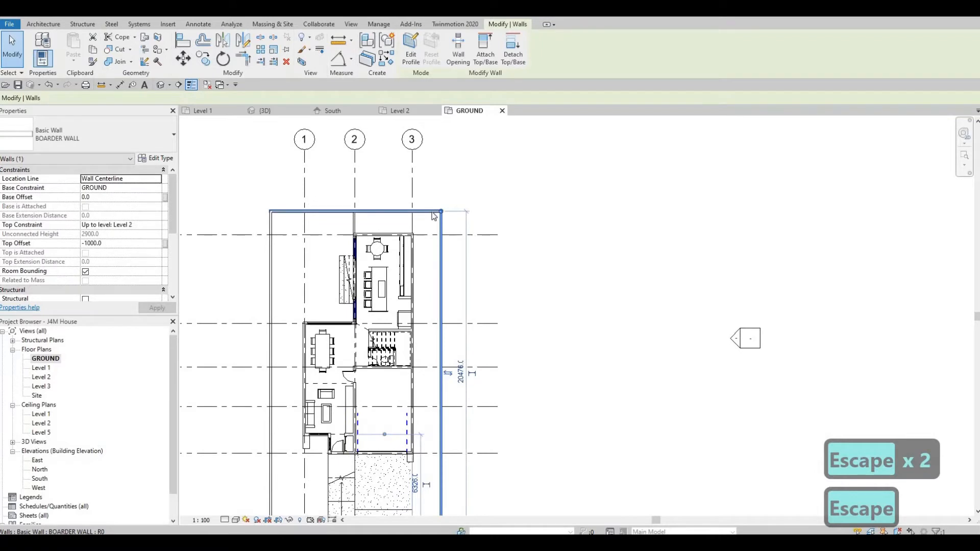
pyautogui.moveTo(442, 299)
pyautogui.mouseDown(button='middle')
pyautogui.moveTo(444, 259)
pyautogui.moveTo(442, 289)
pyautogui.mouseUp(button='middle')
pyautogui.press('Escape')
pyautogui.scroll(-1, 446, 225)
pyautogui.click(439, 264)
pyautogui.press('Escape')
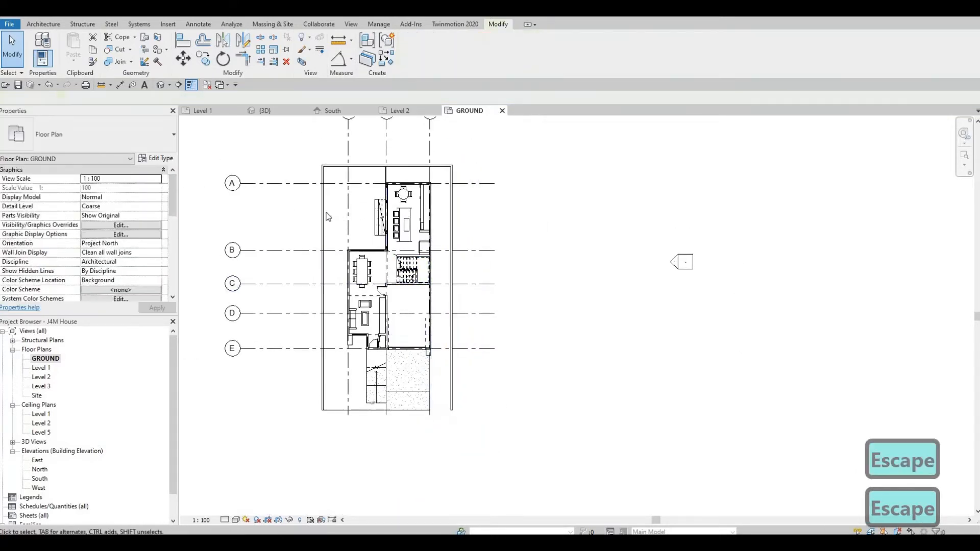
# Step: Set the distance between the border wall and grid 1 to 2000 mm
pyautogui.click(324, 217)
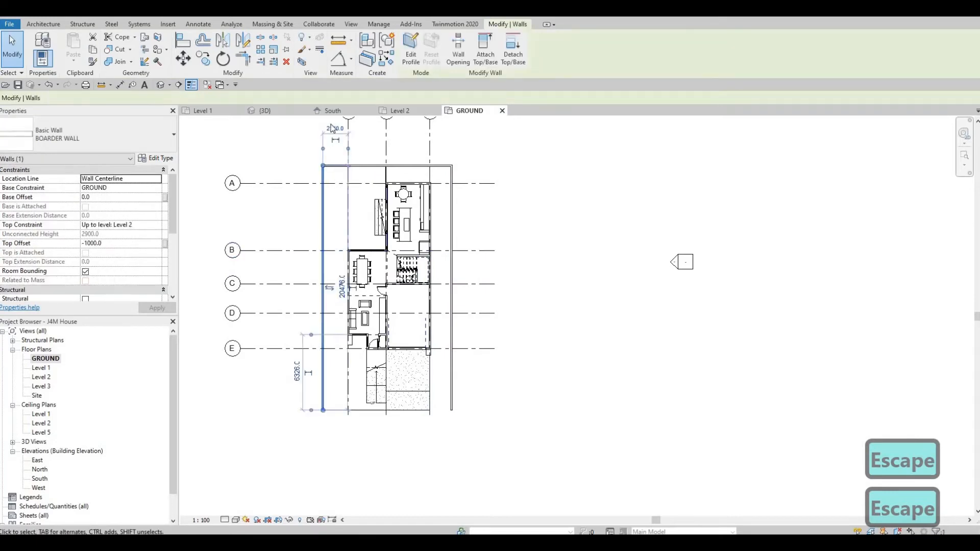
pyautogui.scroll(1, 337, 194)
pyautogui.moveTo(337, 195); pyautogui.dragTo(343, 210, button='middle')
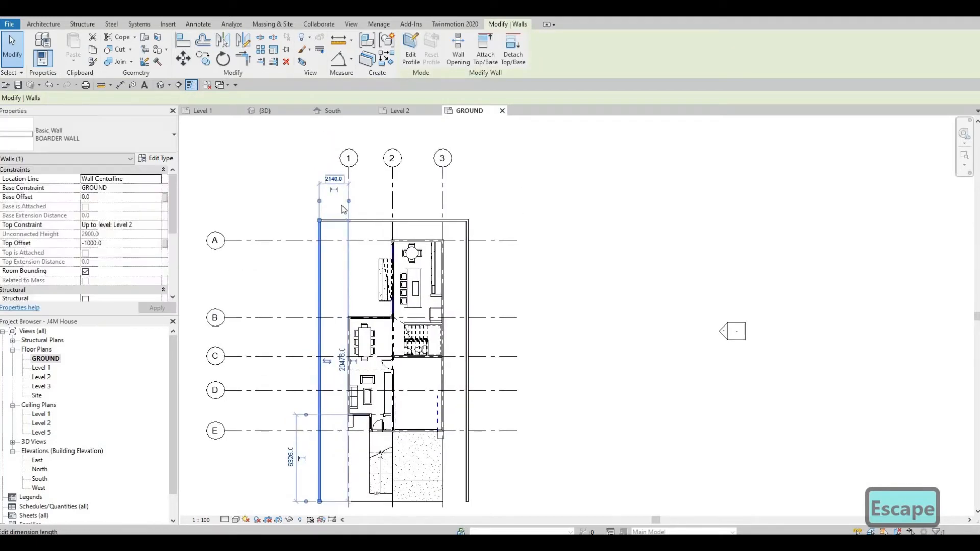
pyautogui.click(333, 178)
pyautogui.write('200')
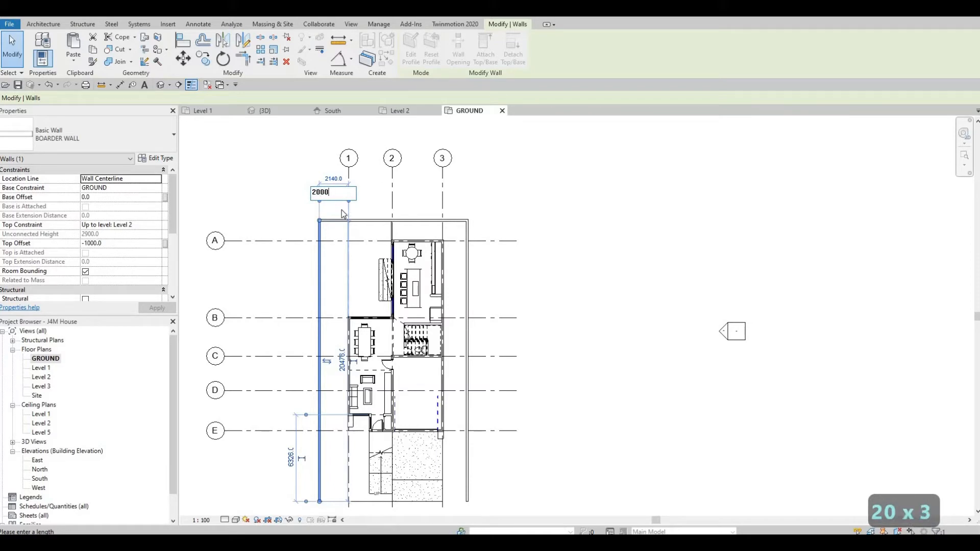
pyautogui.write('0')
pyautogui.press('Return')
pyautogui.press('Escape')
pyautogui.press('Escape')
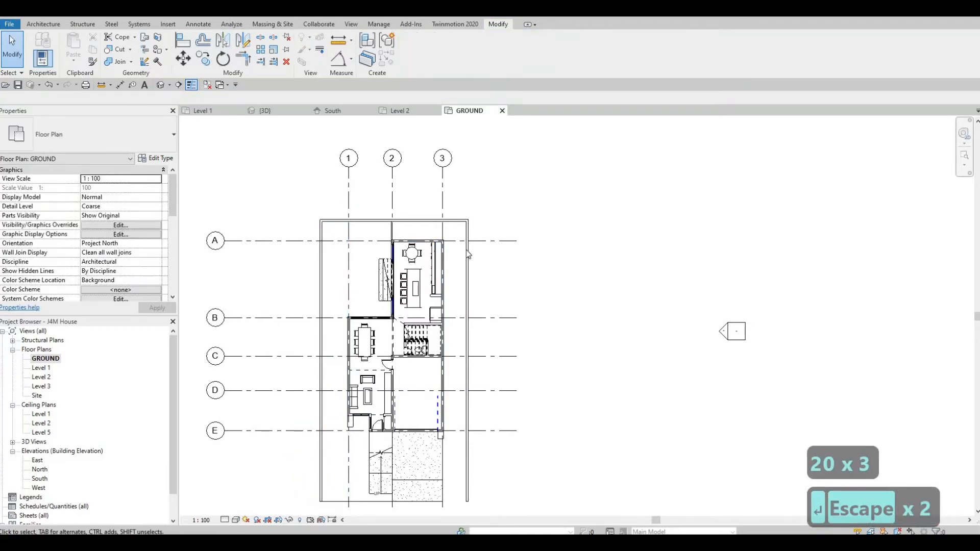
# Step: Set the distance between the new border wall and grid 3 to 1800 mm
pyautogui.click(467, 252)
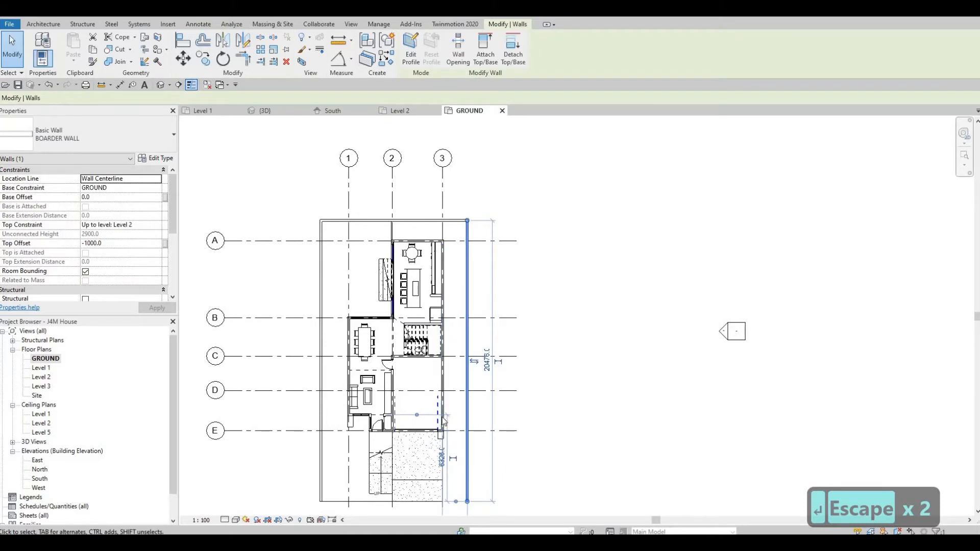
pyautogui.moveTo(443, 421); pyautogui.dragTo(442, 373, button='middle')
pyautogui.click(442, 477)
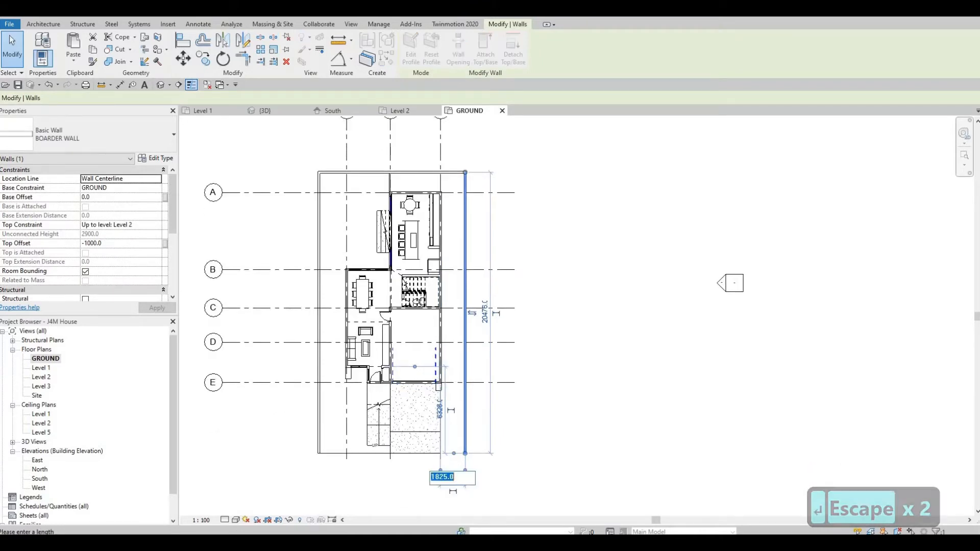
pyautogui.write('1800')
pyautogui.press('Return')
pyautogui.press('Escape')
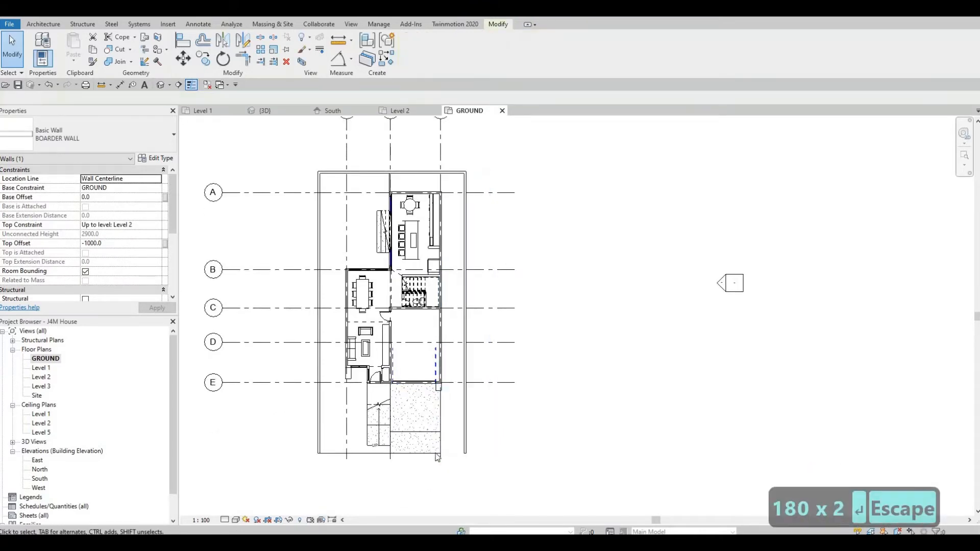
pyautogui.press('Escape')
pyautogui.press('Escape')
pyautogui.press('Escape')
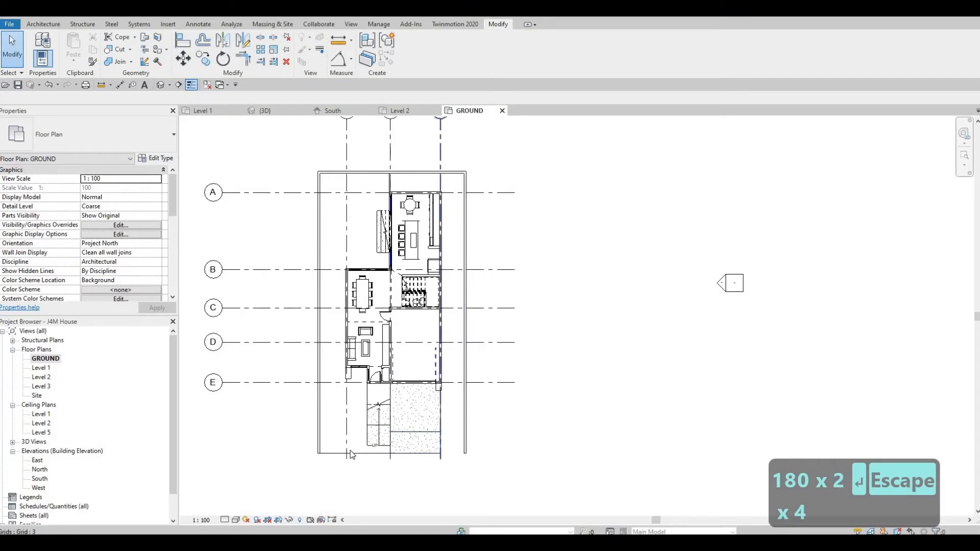
# Step: Edit the backyard floor boundary and align its outer side and rear lines with the inner faces of the border walls
pyautogui.click(377, 140)
pyautogui.doubleClick(353, 173)
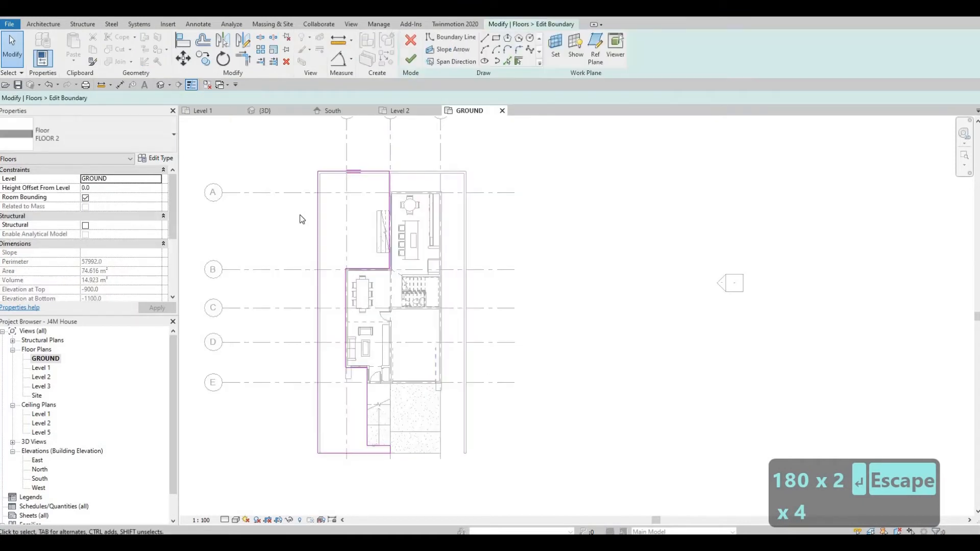
pyautogui.scroll(1, 301, 217)
pyautogui.press('a')
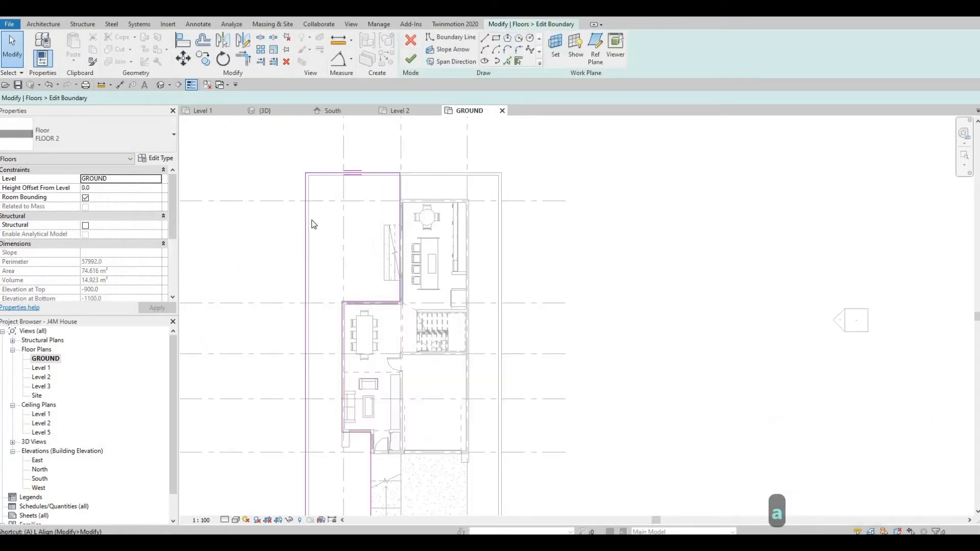
pyautogui.press('l')
pyautogui.click(309, 211)
pyautogui.click(306, 205)
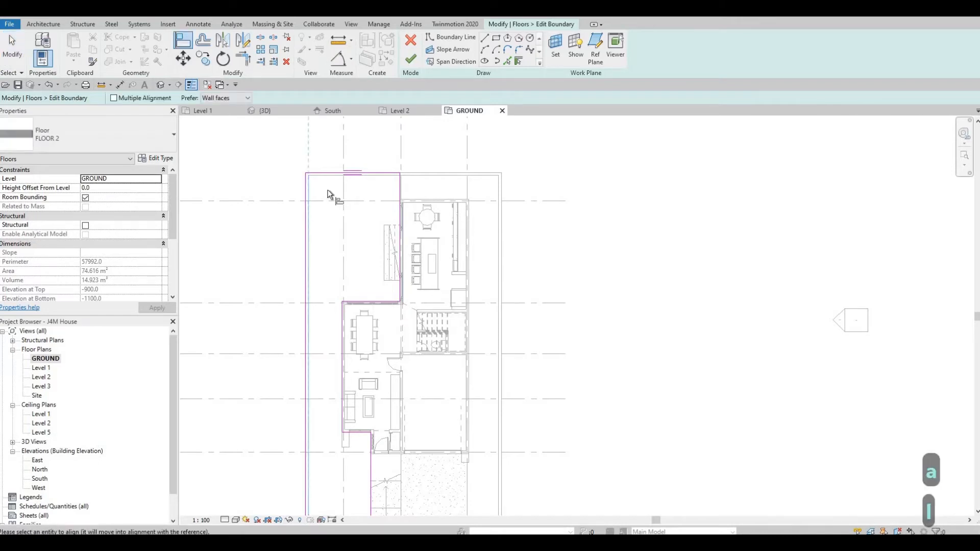
pyautogui.click(376, 175)
pyautogui.click(378, 170)
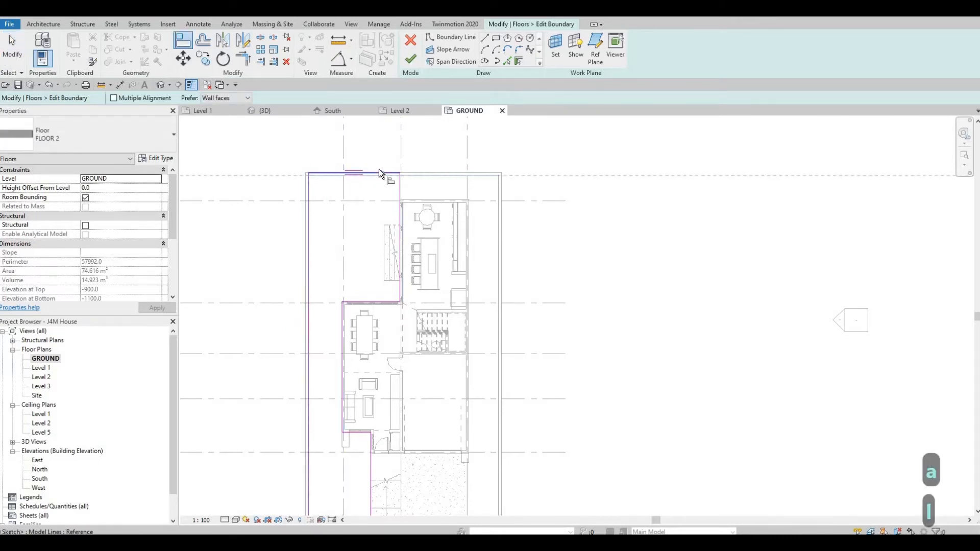
pyautogui.press('Escape')
pyautogui.press('Escape')
pyautogui.press('Escape')
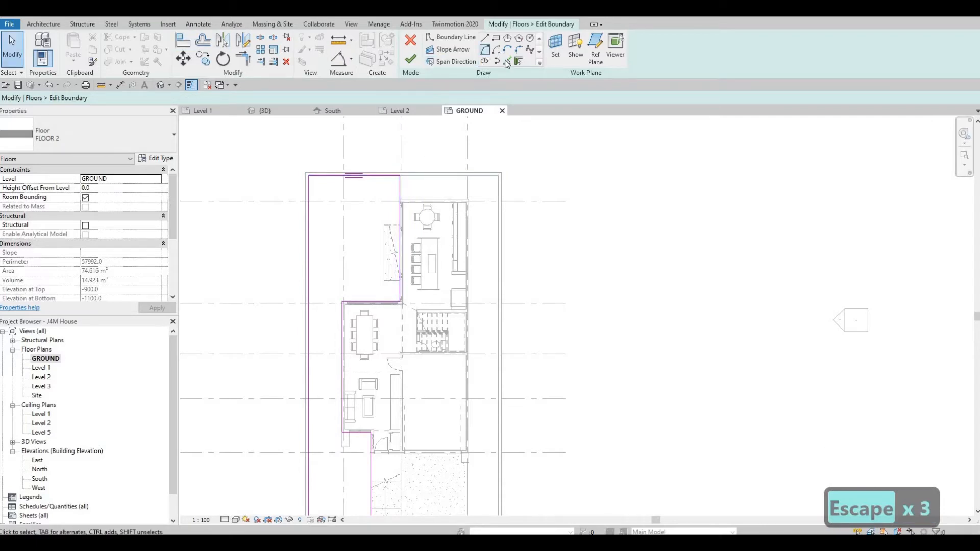
# Step: Add boundary lines along the inner face of the border wall beside grid 3, the house's rear and side walls, and the driveway's side edge
pyautogui.click(498, 208)
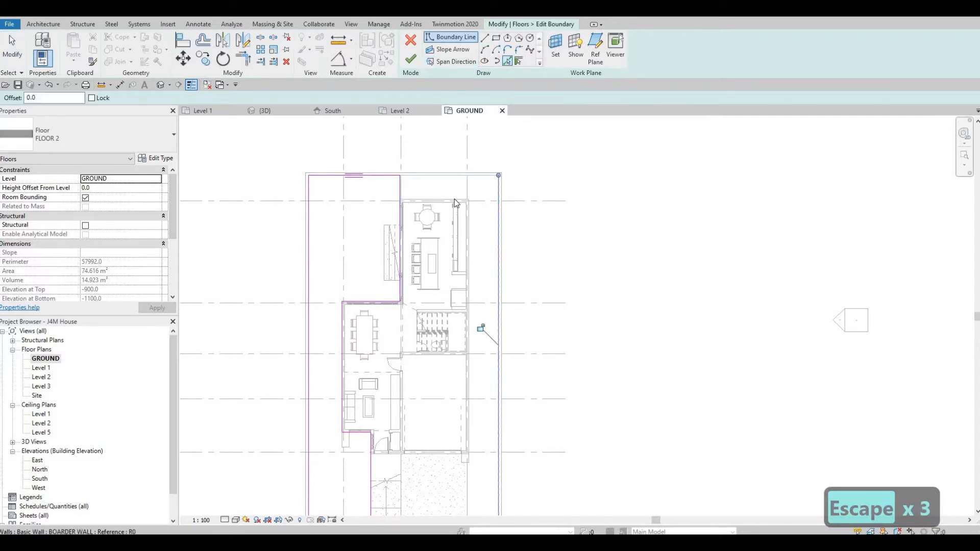
pyautogui.click(454, 200)
pyautogui.click(466, 224)
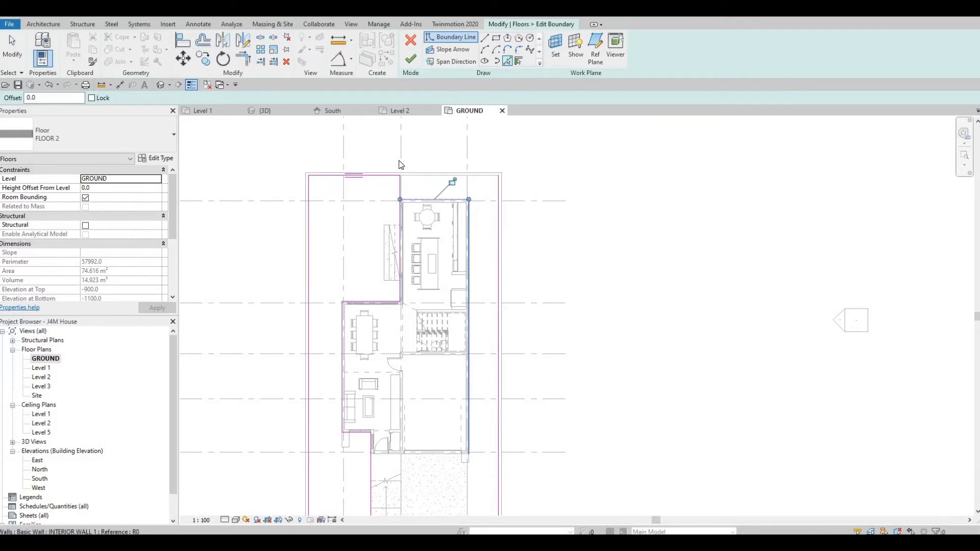
pyautogui.scroll(-2, 402, 163)
pyautogui.scroll(-1, 381, 164)
pyautogui.moveTo(371, 166); pyautogui.dragTo(371, 196, button='middle')
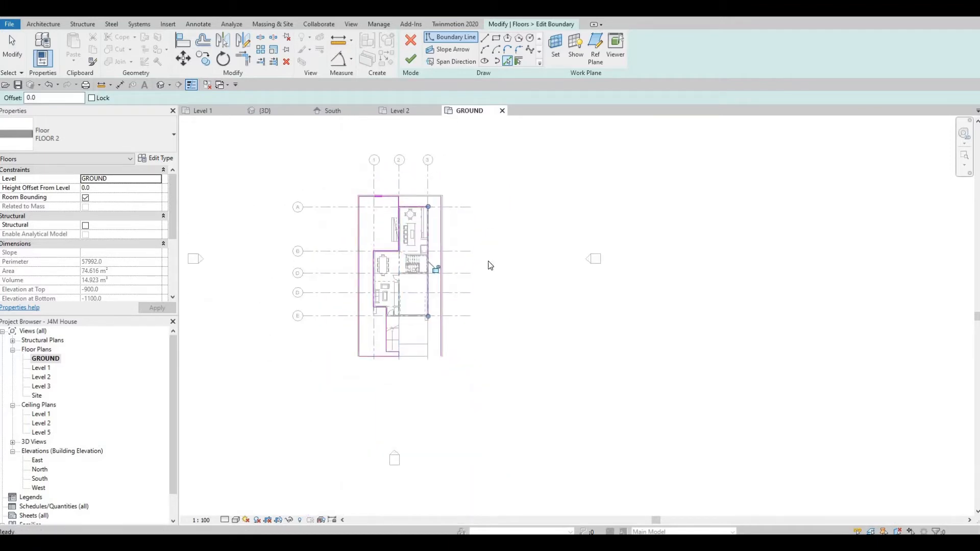
pyautogui.scroll(2, 442, 341)
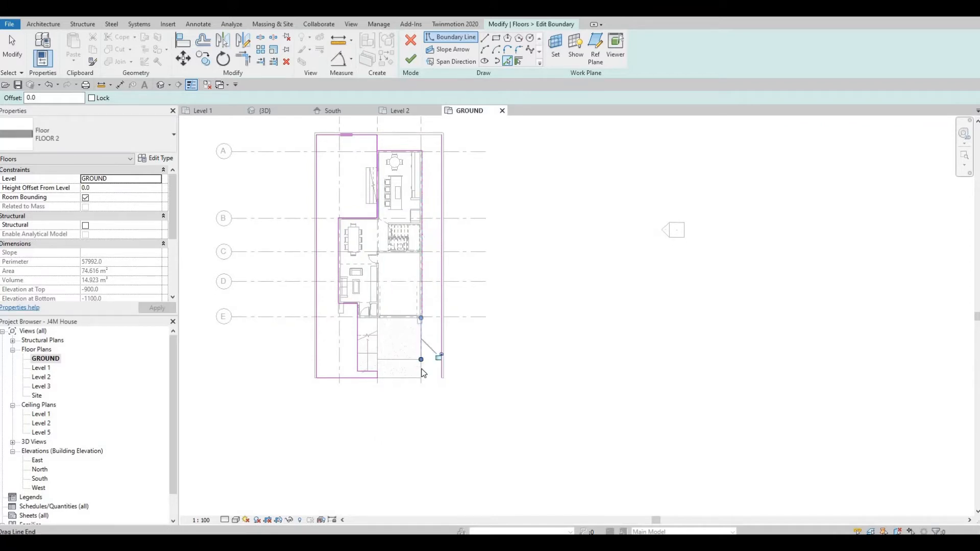
pyautogui.click(422, 375)
pyautogui.press('Escape')
pyautogui.press('Escape')
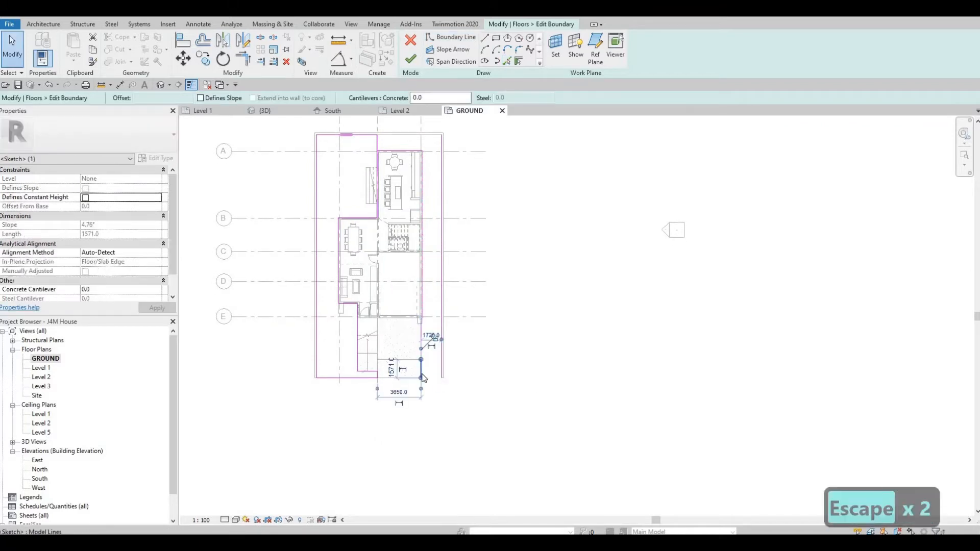
pyautogui.press('Delete')
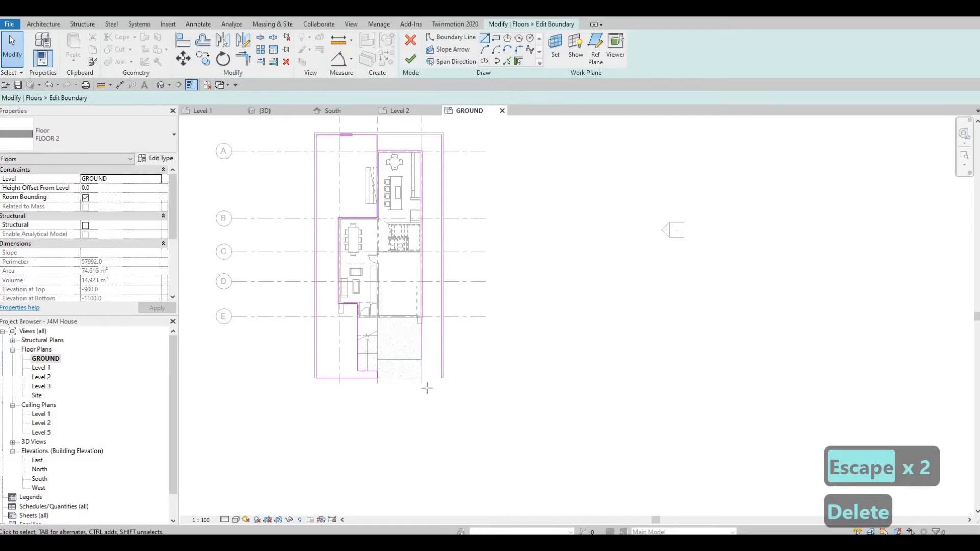
# Step: Draw a boundary line from the driveway extension's front corner across to the inner face of the border wall beside grid 3
pyautogui.press('l')
pyautogui.press('i')
pyautogui.click(422, 382)
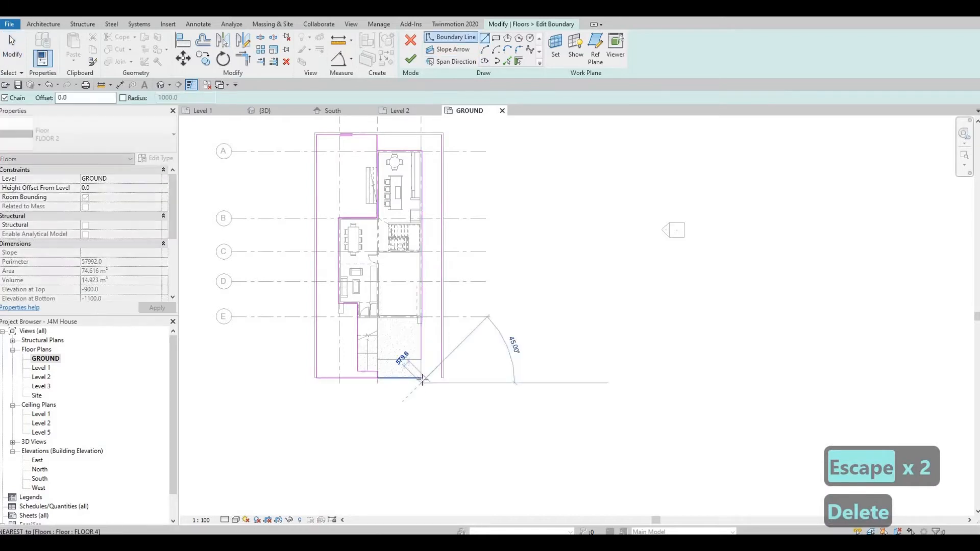
pyautogui.press('Escape')
pyautogui.click(421, 378)
pyautogui.click(441, 378)
pyautogui.press('Escape')
pyautogui.press('Escape')
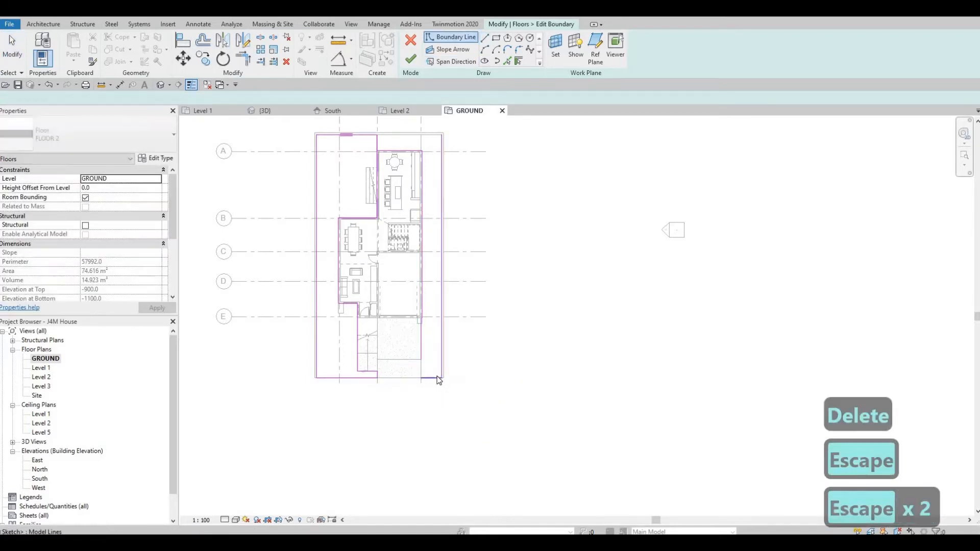
# Step: Trim the floor boundary line beside the driveway to meet the short front boundary line at the lot edge
pyautogui.press('t')
pyautogui.press('r')
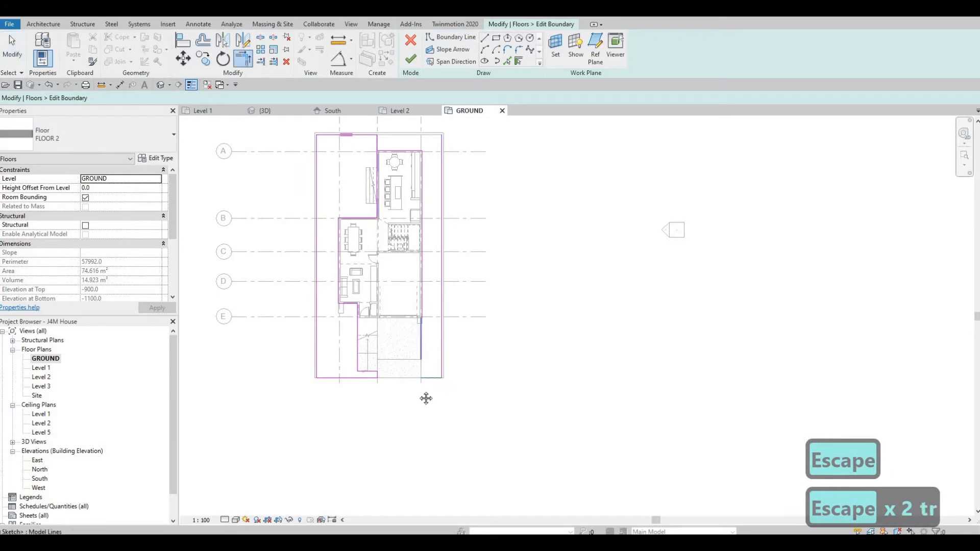
pyautogui.moveTo(428, 314); pyautogui.dragTo(423, 377, button='middle')
pyautogui.scroll(5, 413, 378)
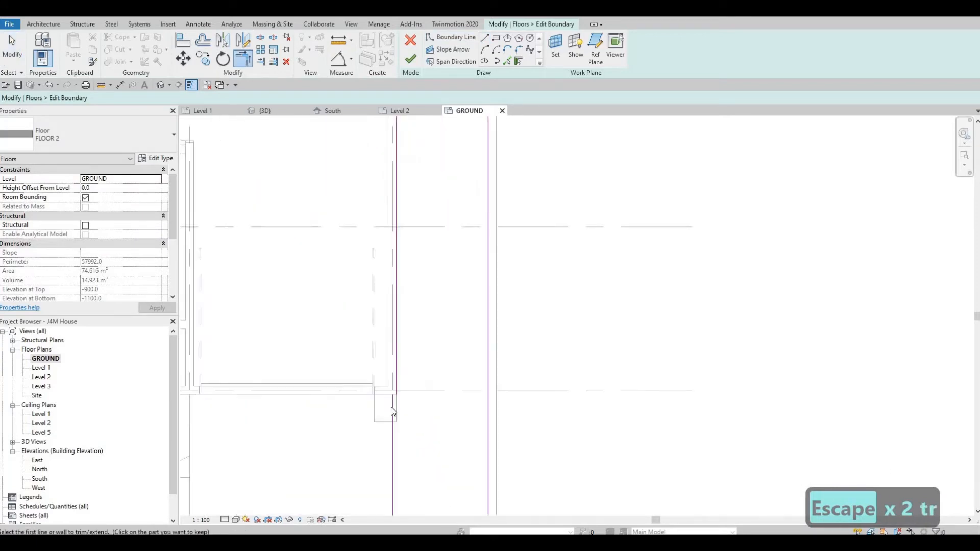
pyautogui.press('Escape')
pyautogui.press('Escape')
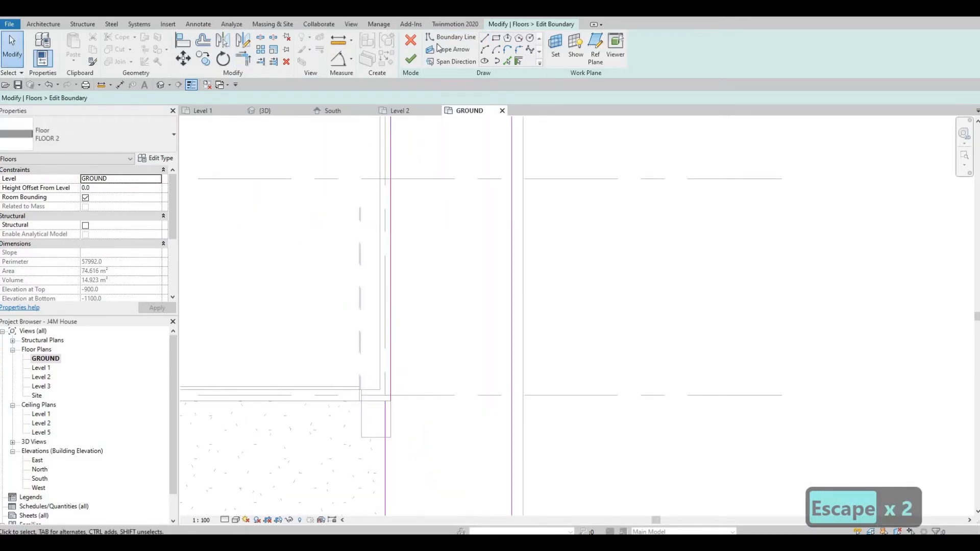
# Step: Draw a short boundary line joining the offset vertical boundary lines at the garage's front column
pyautogui.scroll(2, 390, 403)
pyautogui.press('l')
pyautogui.press('i')
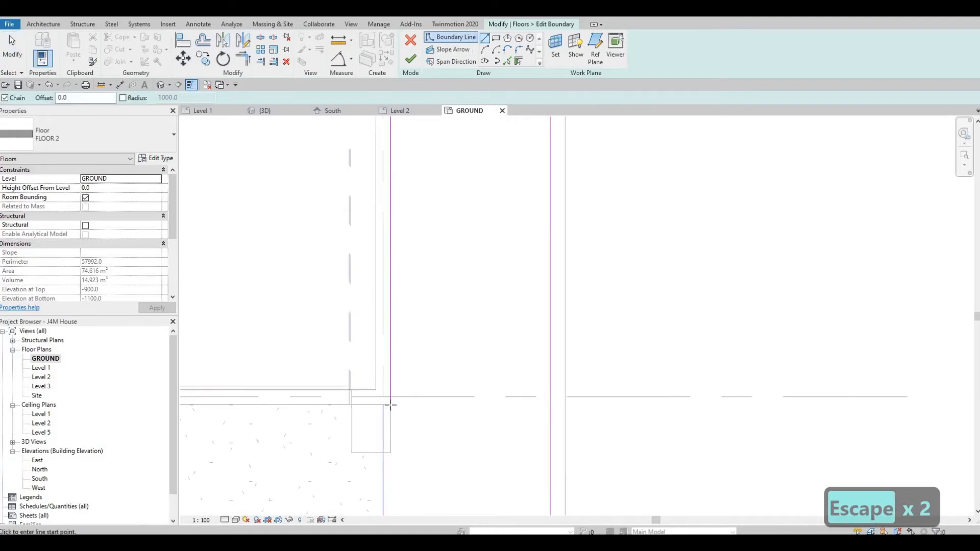
pyautogui.press('Escape')
pyautogui.scroll(-6, 400, 291)
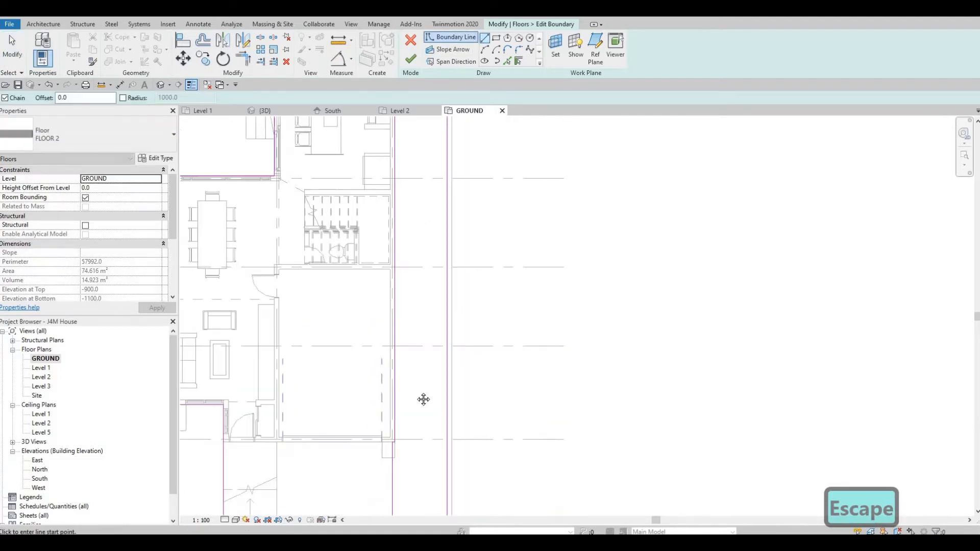
pyautogui.moveTo(422, 322); pyautogui.dragTo(437, 446, button='middle')
pyautogui.press('Escape')
pyautogui.press('Escape')
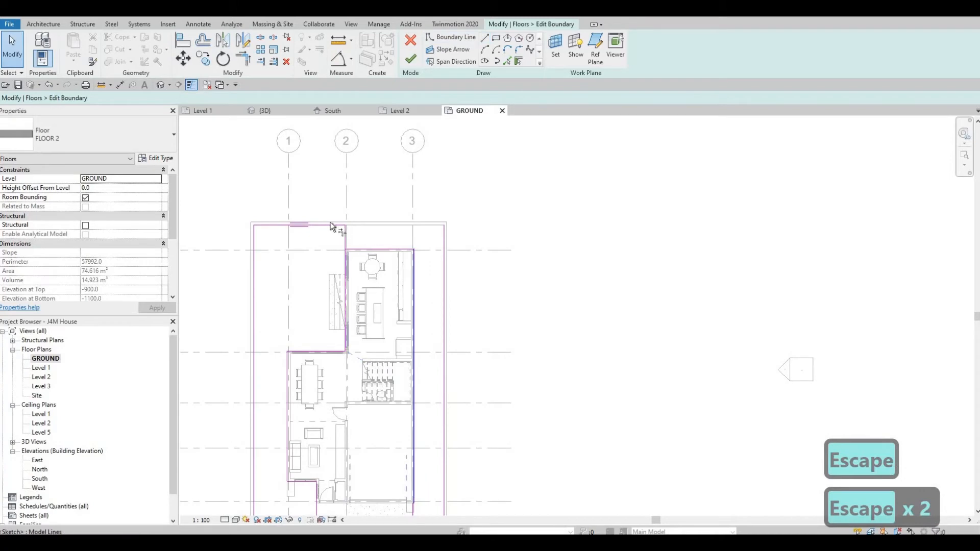
# Step: Trim/extend the rear boundary line to meet the lot's right-hand boundary line
pyautogui.press('t')
pyautogui.press('r')
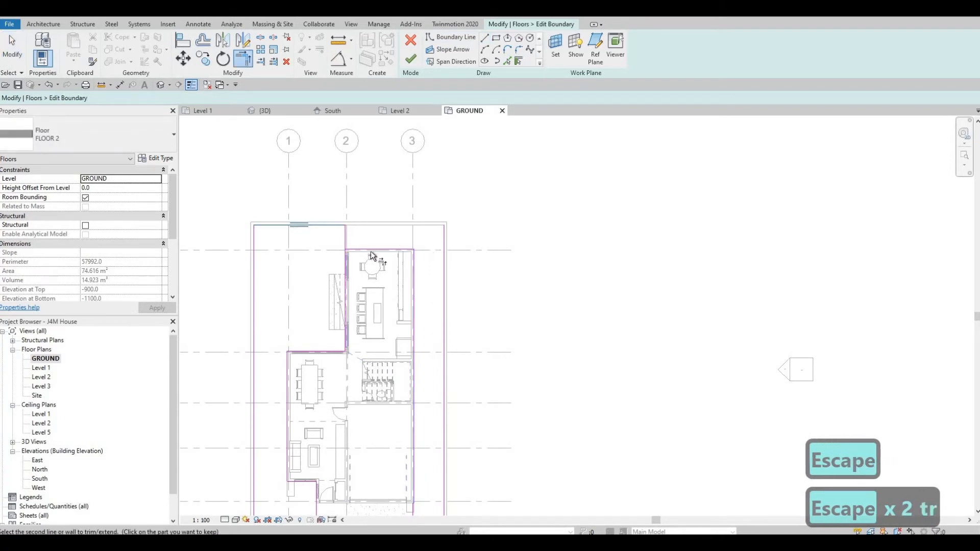
pyautogui.click(371, 253)
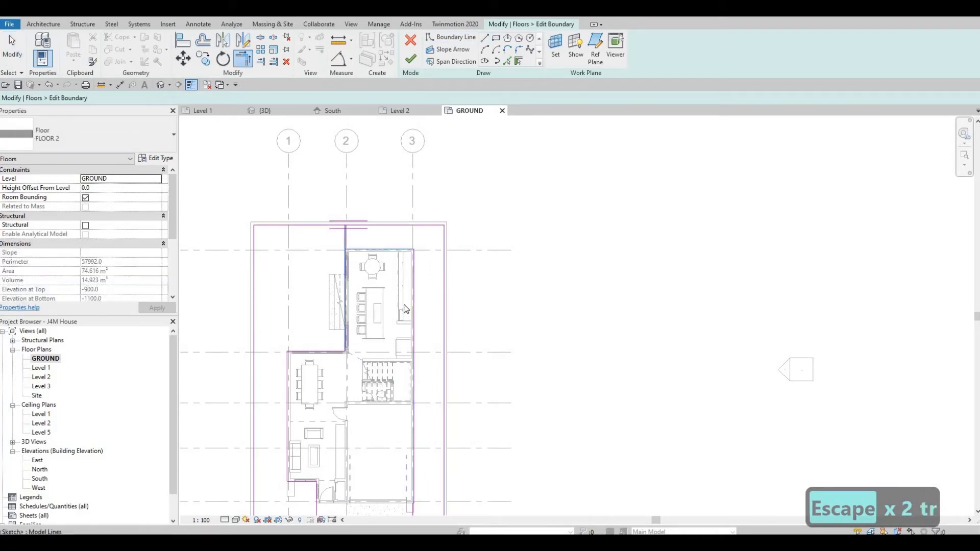
pyautogui.press('Escape')
pyautogui.press('Escape')
# Step: Finish the floor boundary sketch and view the revised ground floor from the front in 3D
pyautogui.scroll(-4, 423, 273)
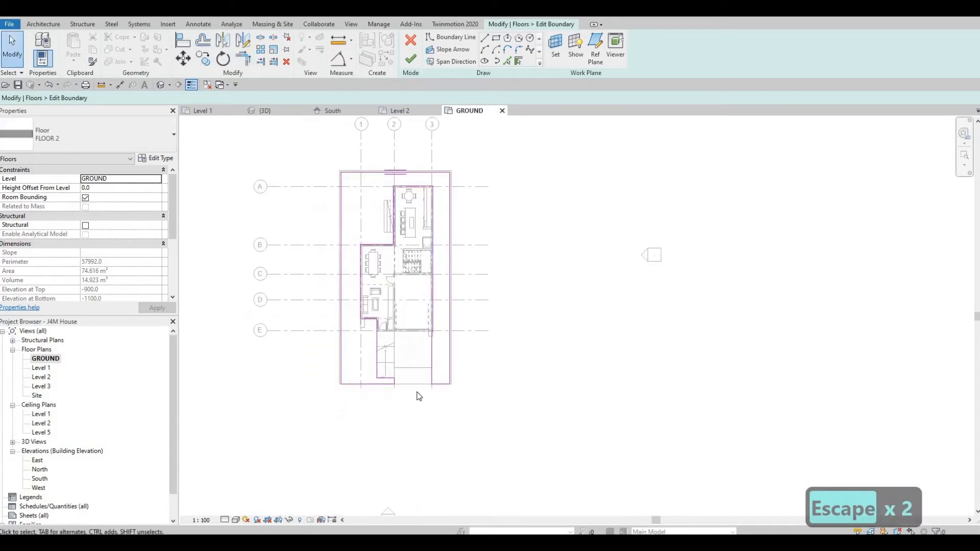
pyautogui.scroll(2, 402, 270)
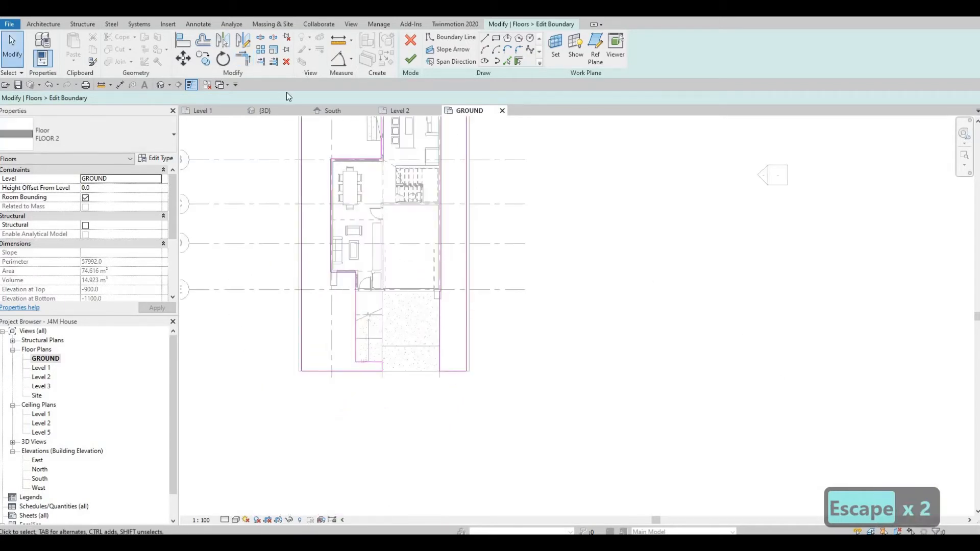
pyautogui.click(271, 107)
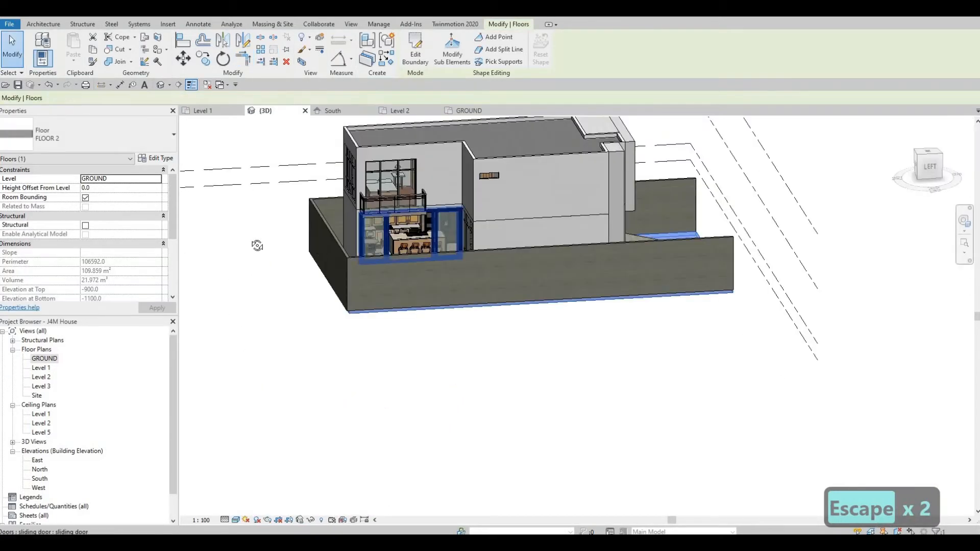
pyautogui.keyDown('shift'); pyautogui.moveTo(257, 246); pyautogui.dragTo(365, 299, button='middle'); pyautogui.keyUp('shift')
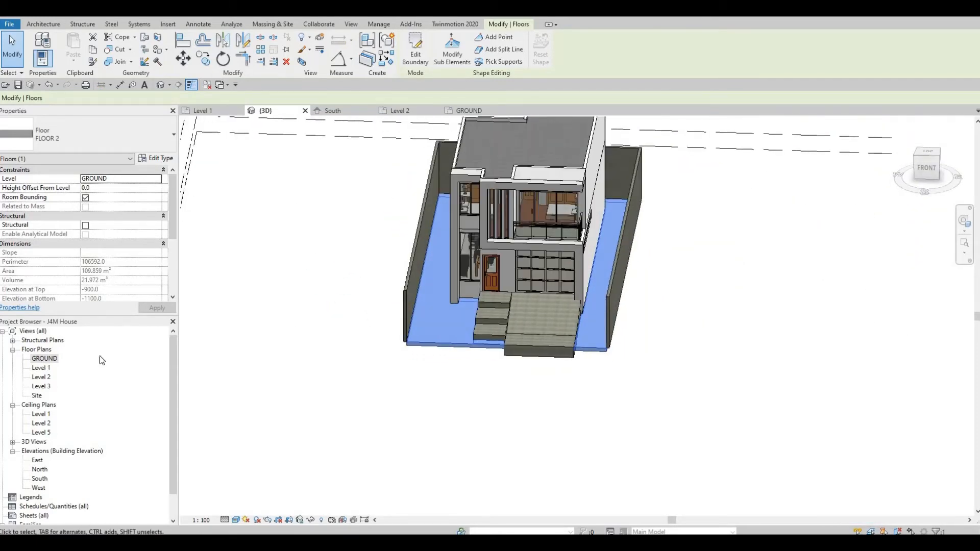
# Step: In the GROUND plan, draw a BOARDER WALL along the lot front from the left corner to the steps' outer edge
pyautogui.doubleClick(44, 358)
pyautogui.press('Escape')
pyautogui.press('Escape')
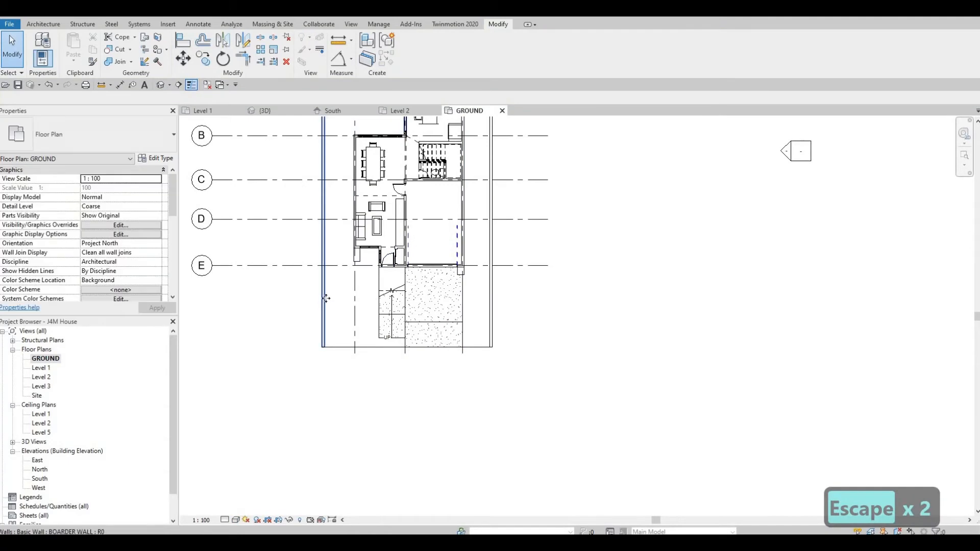
pyautogui.click(325, 299)
pyautogui.press('c')
pyautogui.press('s')
pyautogui.scroll(4, 314, 351)
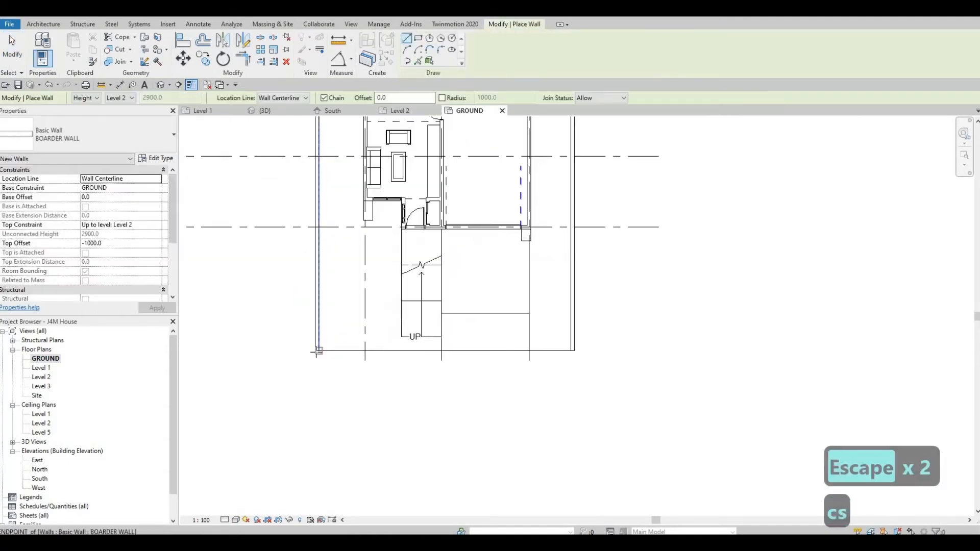
pyautogui.click(316, 351)
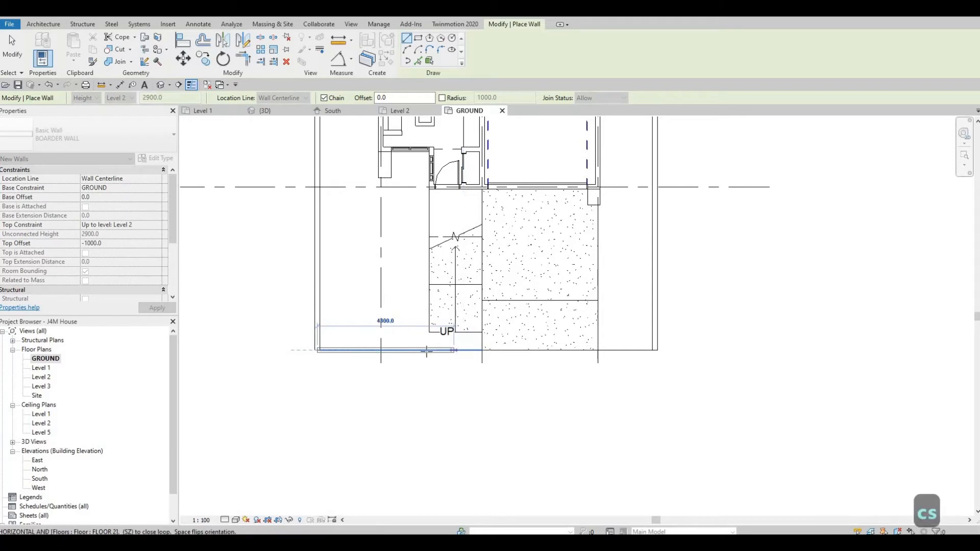
pyautogui.click(477, 350)
pyautogui.press('Escape')
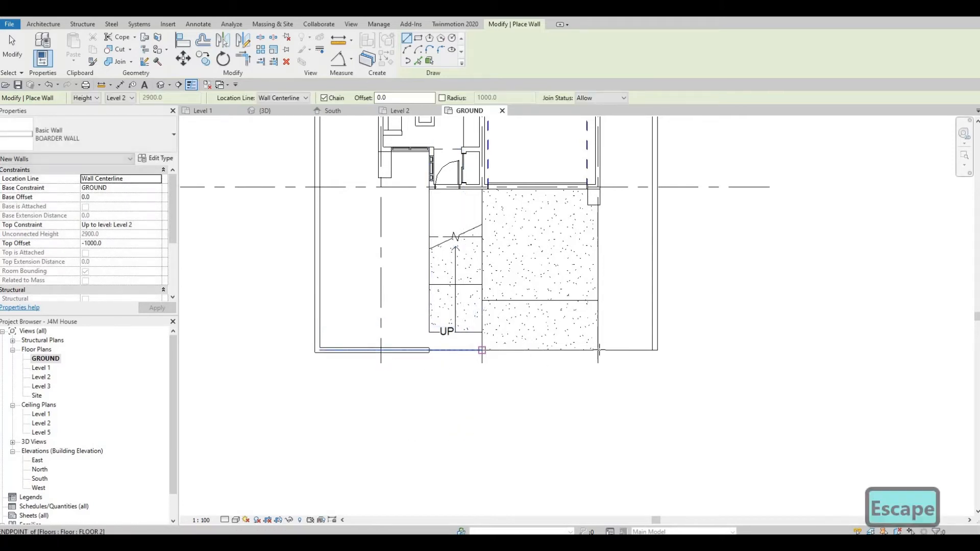
# Step: Draw a front border wall about 1800 mm long from the lot's right corner to the driveway edge
pyautogui.click(652, 351)
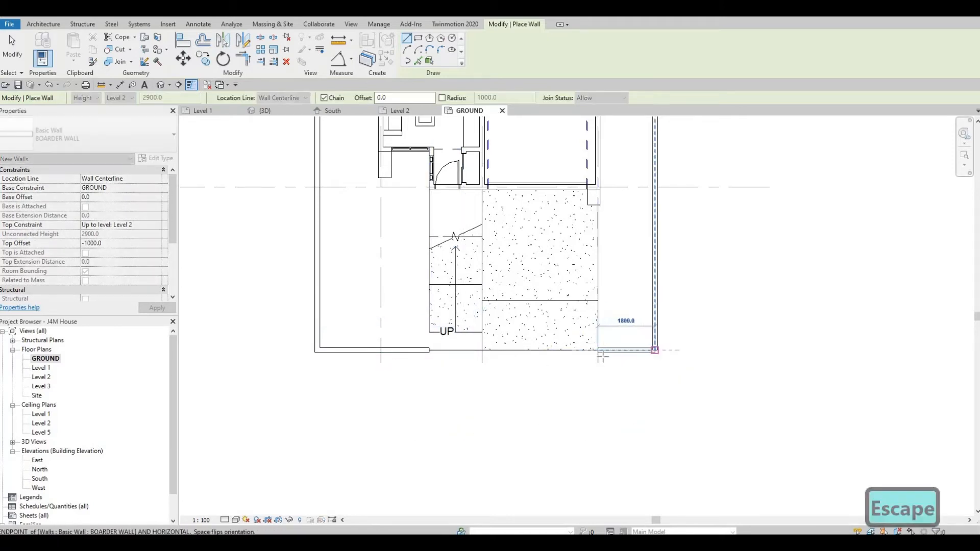
pyautogui.press('Escape')
pyautogui.press('Escape')
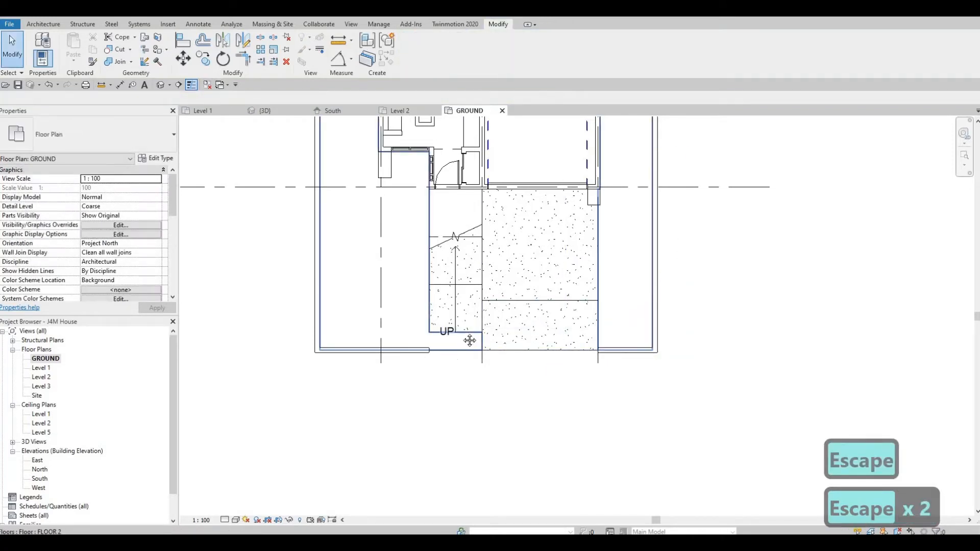
pyautogui.moveTo(473, 276); pyautogui.dragTo(471, 258, button='middle')
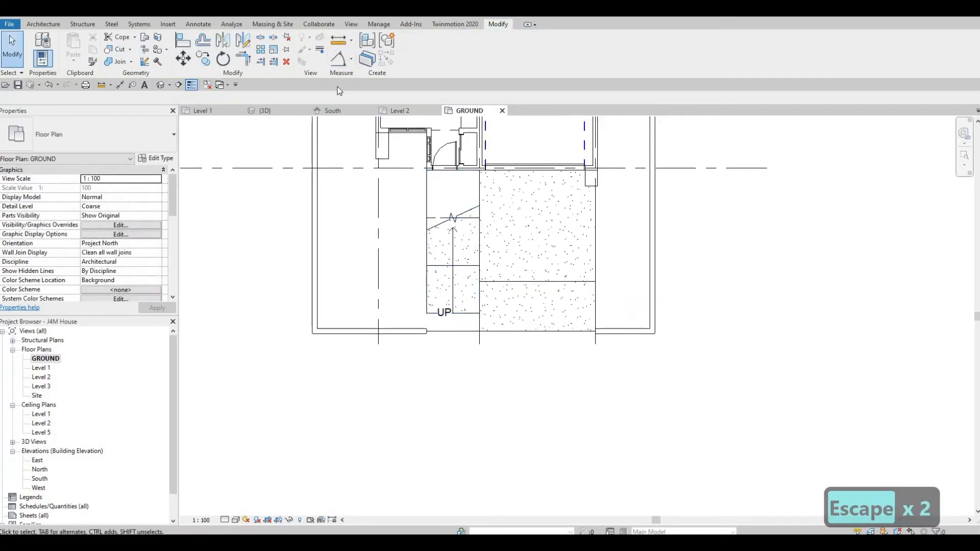
pyautogui.press('Escape')
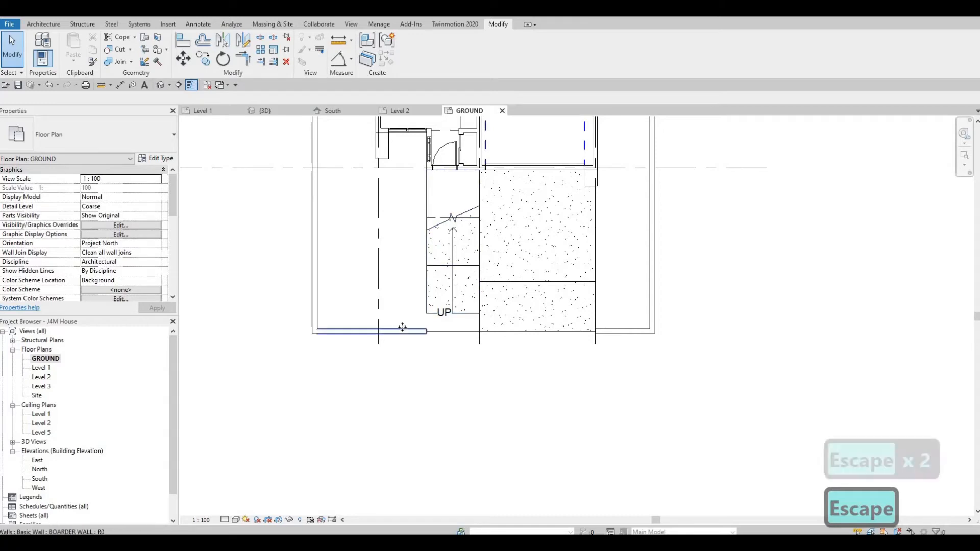
# Step: Add a short BOARDER WALL segment on the front line, starting at the edge between the steps and the driveway
pyautogui.click(403, 330)
pyautogui.press('c')
pyautogui.press('s')
pyautogui.scroll(2, 481, 341)
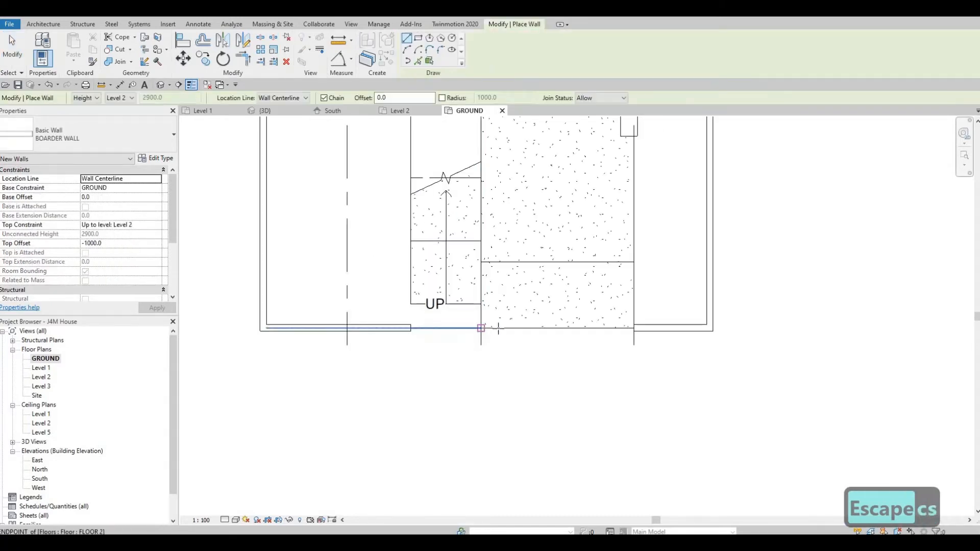
pyautogui.click(481, 328)
pyautogui.click(500, 328)
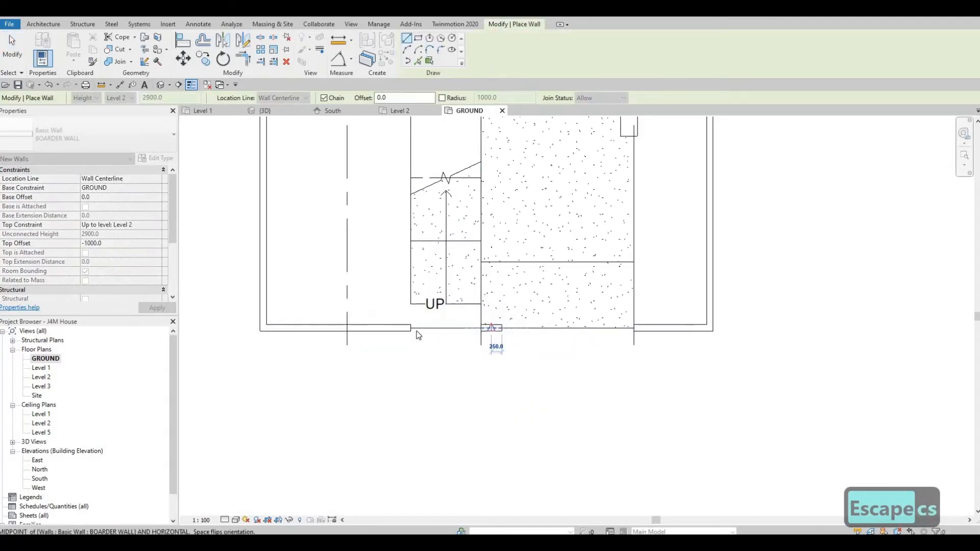
pyautogui.press('Escape')
pyautogui.press('Escape')
pyautogui.press('Escape')
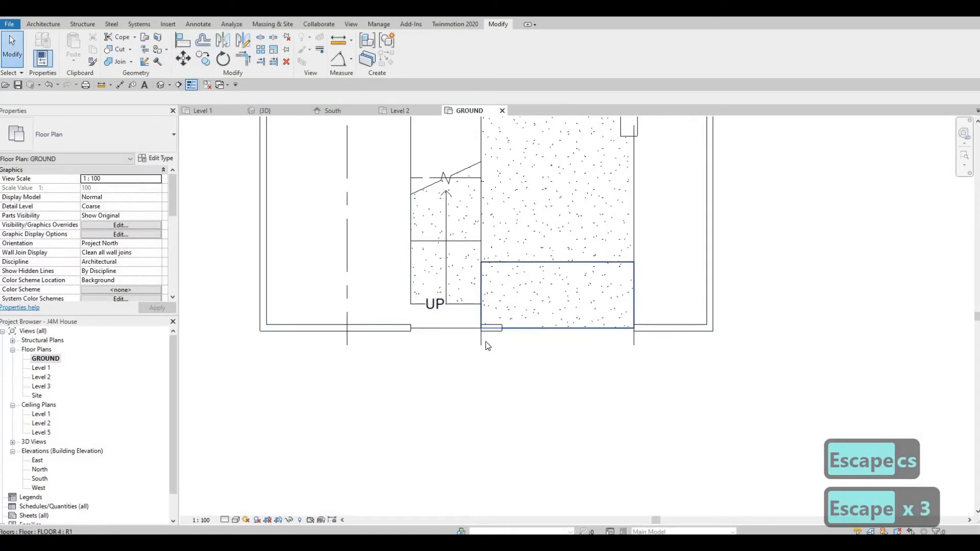
# Step: Stretch the short front wall segment toward the steps until it is 800 mm long
pyautogui.scroll(2, 457, 338)
pyautogui.press('Escape')
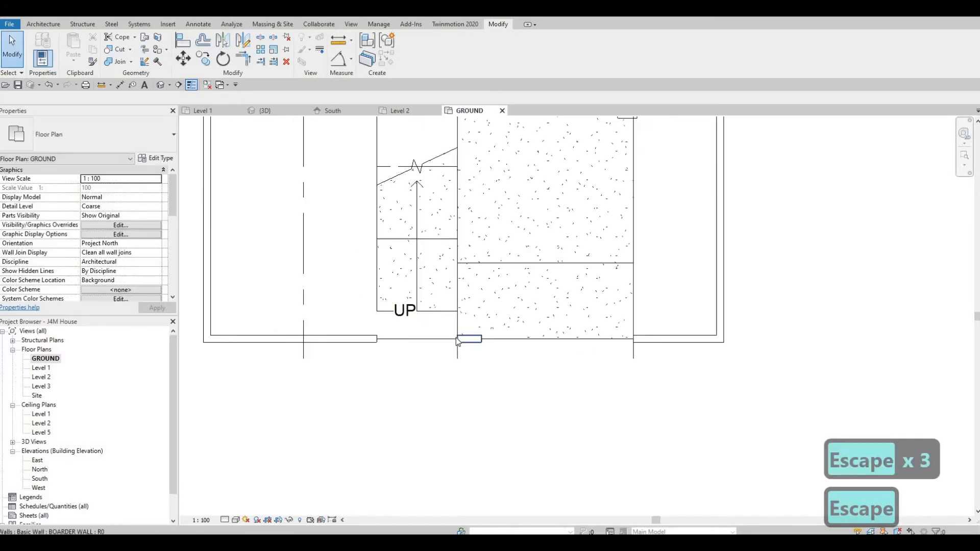
pyautogui.click(458, 338)
pyautogui.scroll(2, 456, 338)
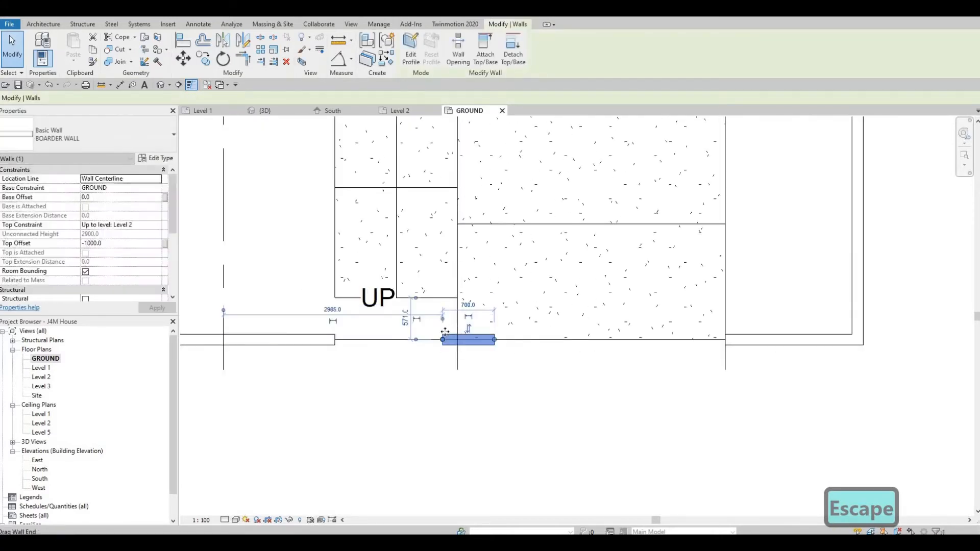
pyautogui.moveTo(444, 332); pyautogui.dragTo(435, 335)
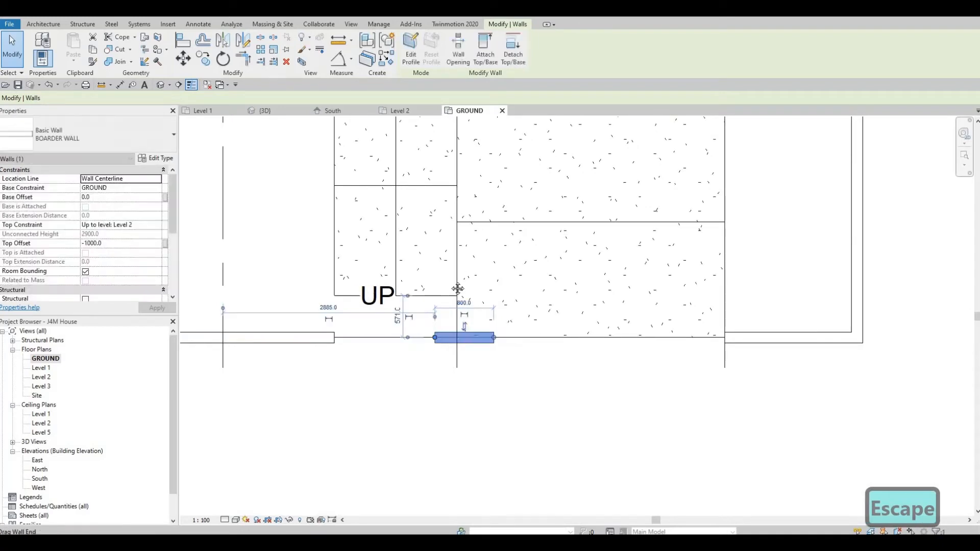
pyautogui.press('Escape')
pyautogui.scroll(-3, 457, 288)
pyautogui.press('Escape')
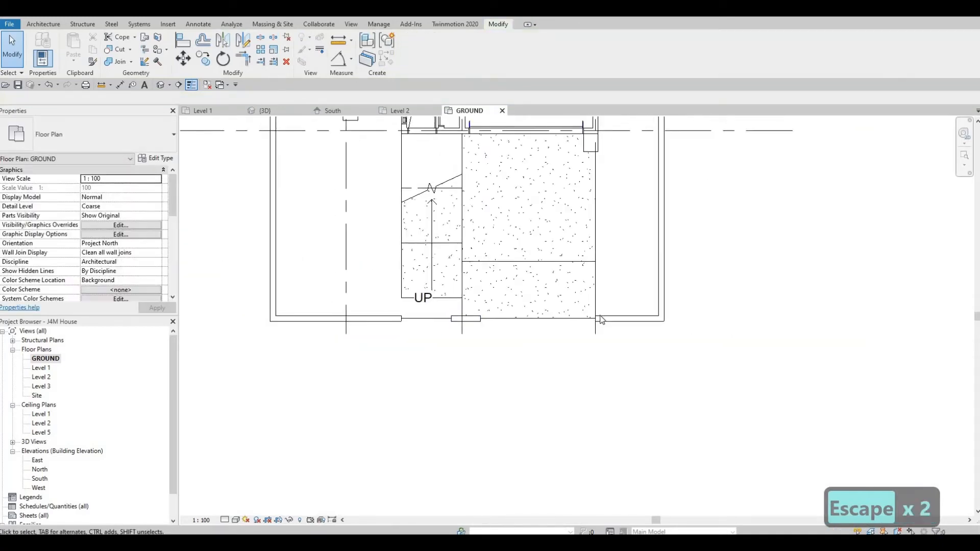
# Step: Extend the free end of the right front wall into the driveway, about 2300 mm from the side wall
pyautogui.click(596, 322)
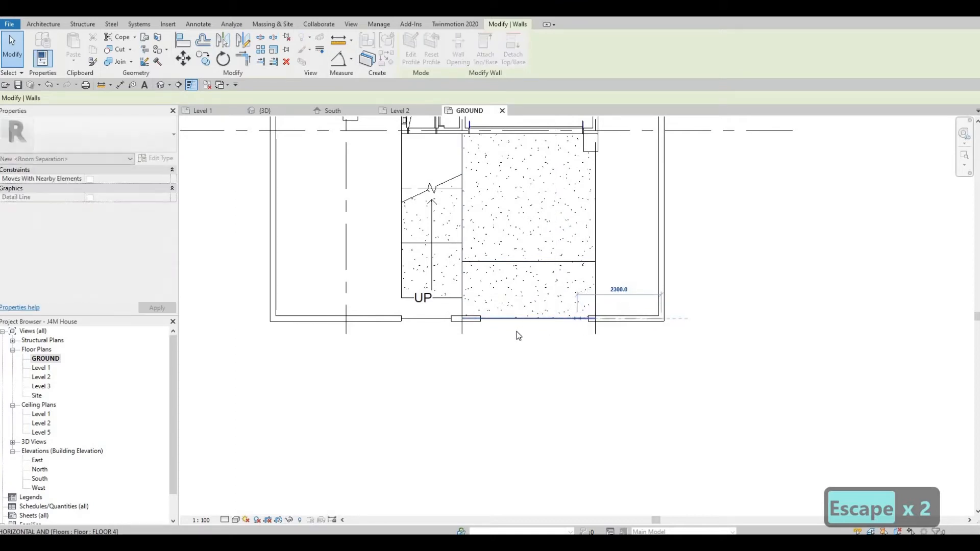
pyautogui.press('Escape')
pyautogui.press('Escape')
# Step: Align the outer faces of the three front wall segments with the front edge of the floors
pyautogui.press('a')
pyautogui.press('l')
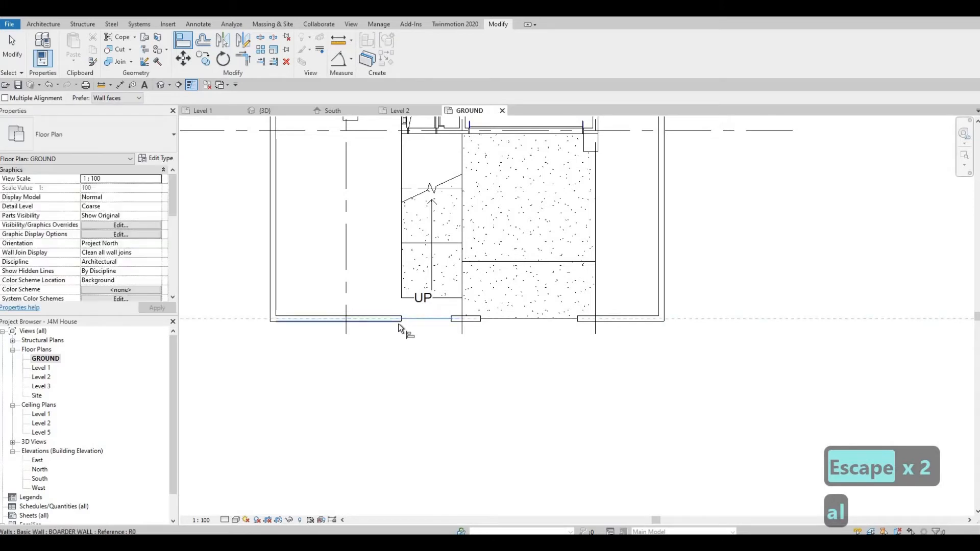
pyautogui.click(458, 322)
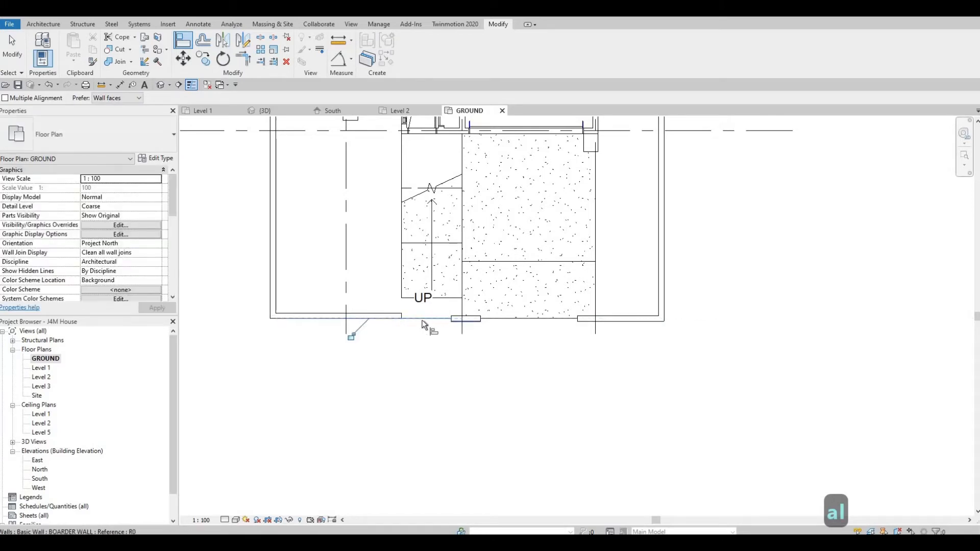
pyautogui.click(490, 320)
pyautogui.click(509, 318)
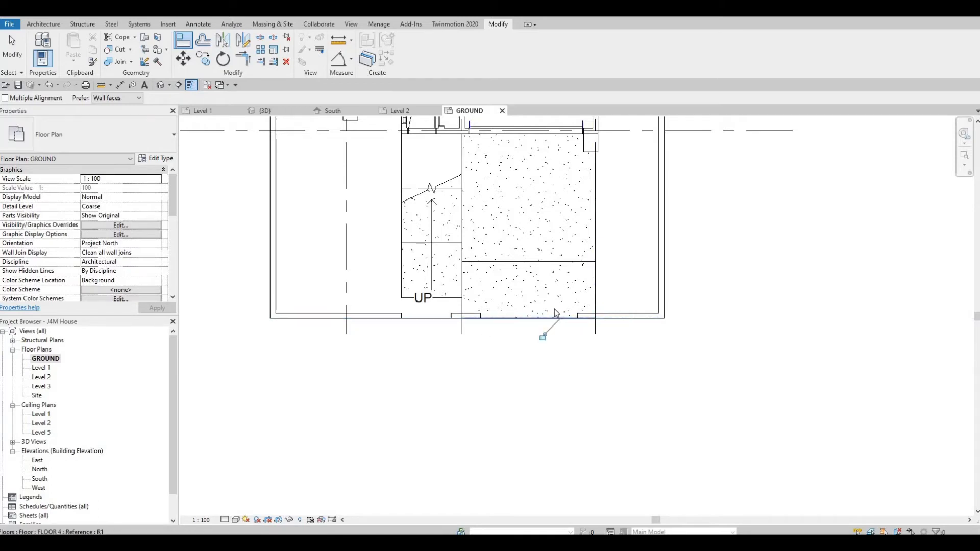
pyautogui.press('Escape')
pyautogui.press('Escape')
pyautogui.scroll(-4, 520, 357)
pyautogui.press('Escape')
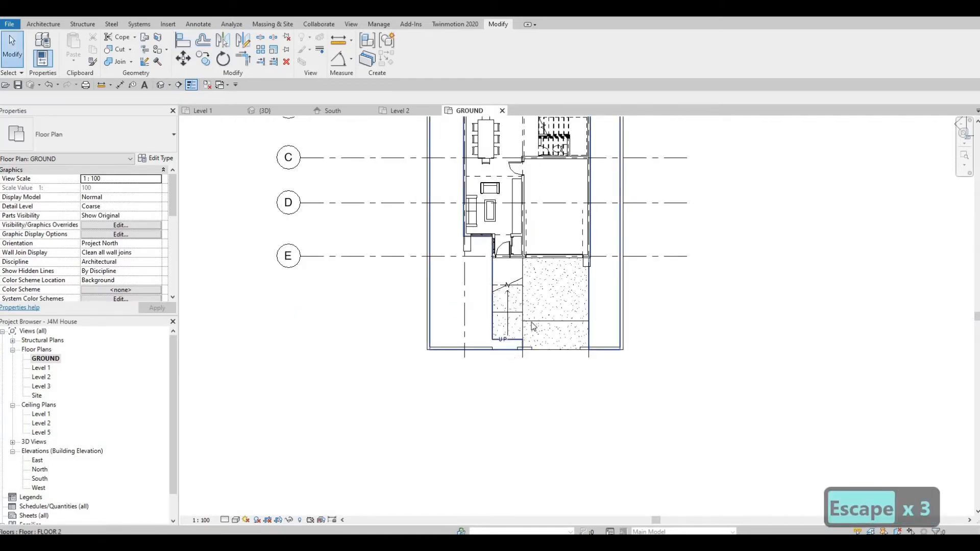
pyautogui.click(532, 327)
pyautogui.scroll(-3, 530, 336)
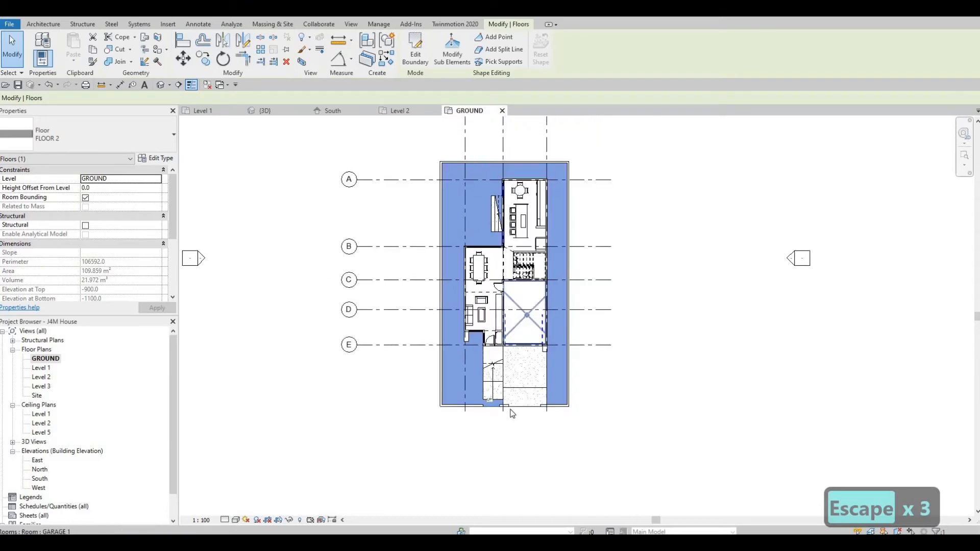
pyautogui.press('Escape')
pyautogui.press('Escape')
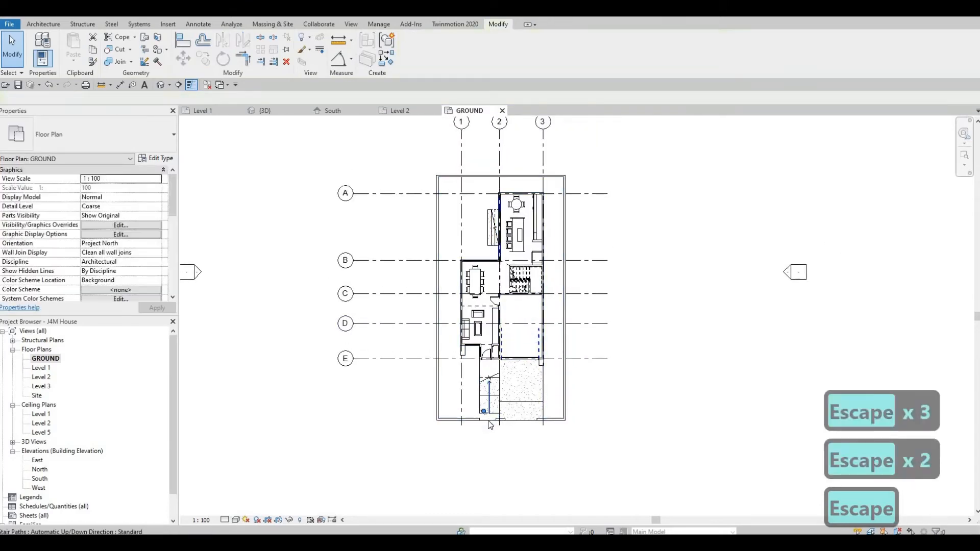
# Step: Create another floor like the ground slab, sketching a rectangular boundary about 44100 mm wide around the whole plot
pyautogui.click(456, 228)
pyautogui.press('c')
pyautogui.press('s')
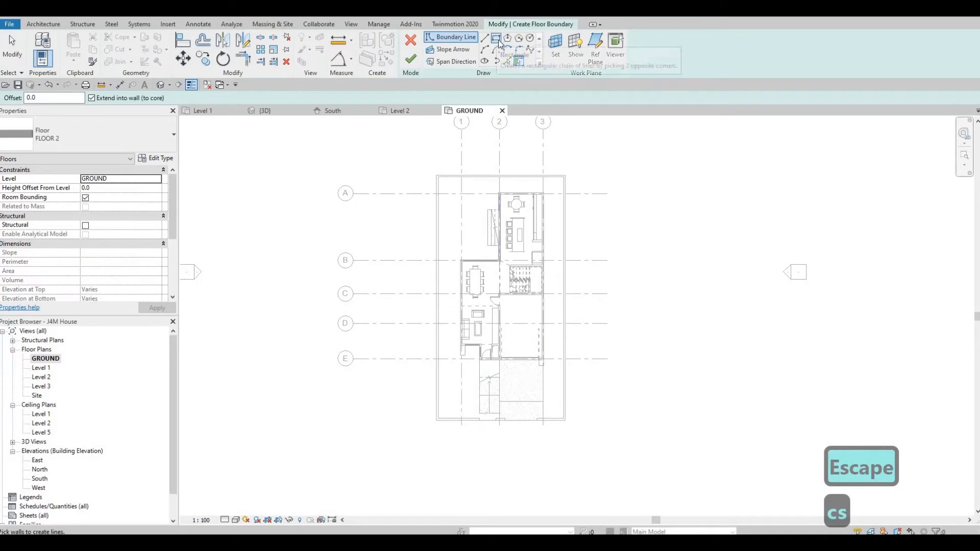
pyautogui.click(496, 37)
pyautogui.moveTo(367, 235); pyautogui.dragTo(385, 323, button='middle')
pyautogui.scroll(-2, 384, 323)
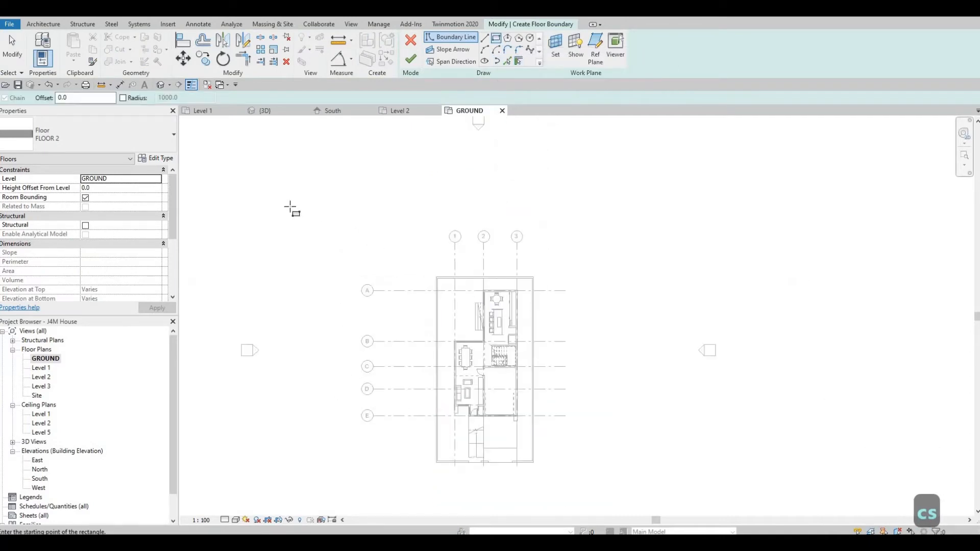
pyautogui.scroll(-1, 306, 215)
pyautogui.click(289, 207)
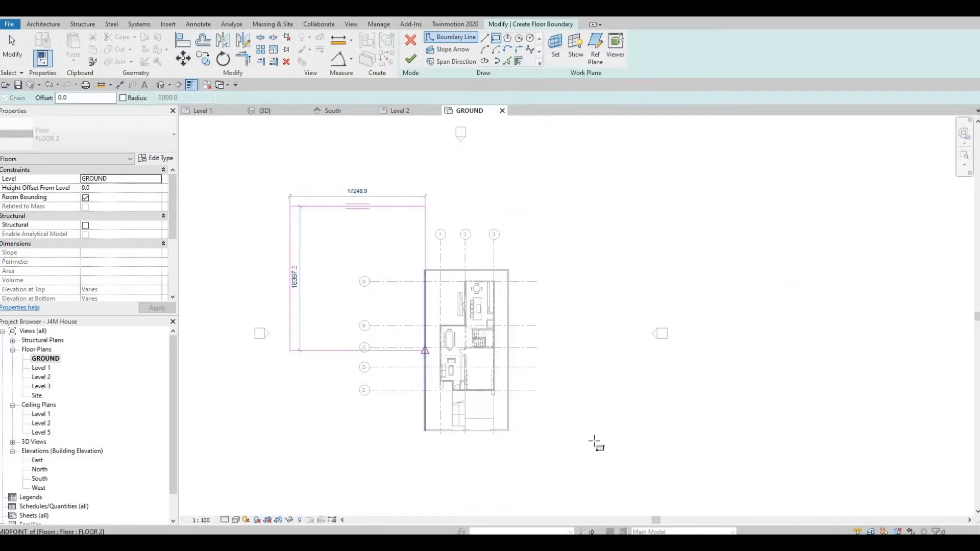
pyautogui.click(636, 443)
pyautogui.press('Escape')
pyautogui.press('Escape')
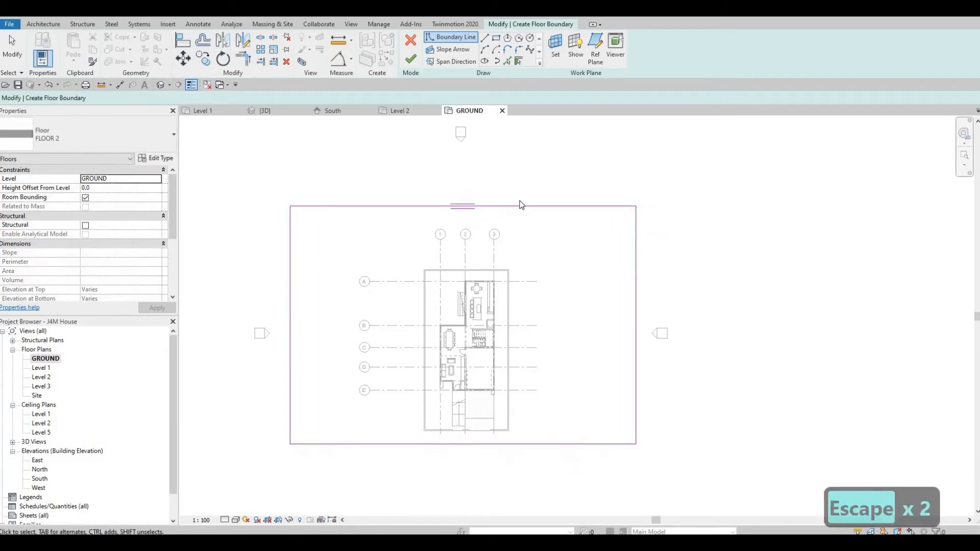
# Step: Stretch the rectangle's rear edge to 13100 mm, east edge to 32000 mm and west edge to 29300 mm from the plot
pyautogui.moveTo(508, 198); pyautogui.dragTo(510, 168)
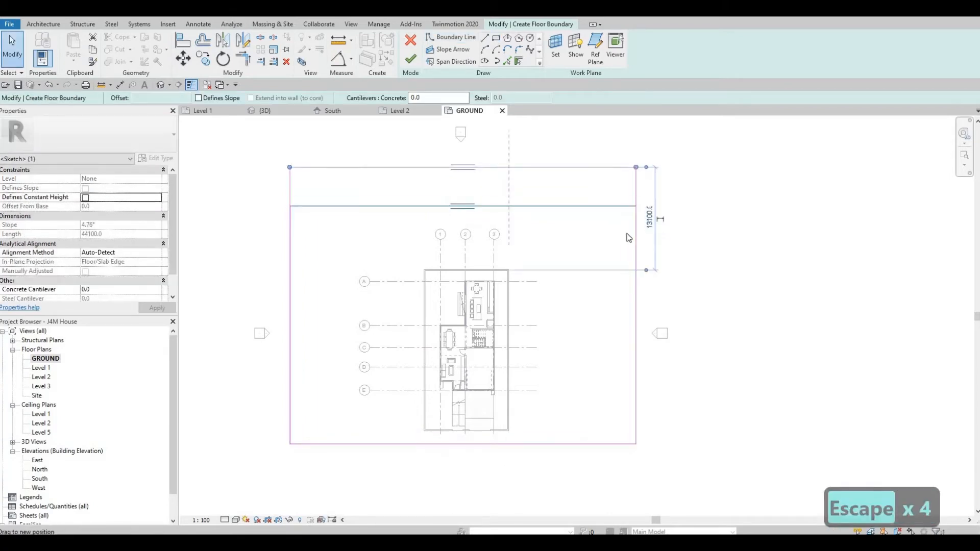
pyautogui.press('Escape')
pyautogui.moveTo(636, 261); pyautogui.dragTo(759, 262)
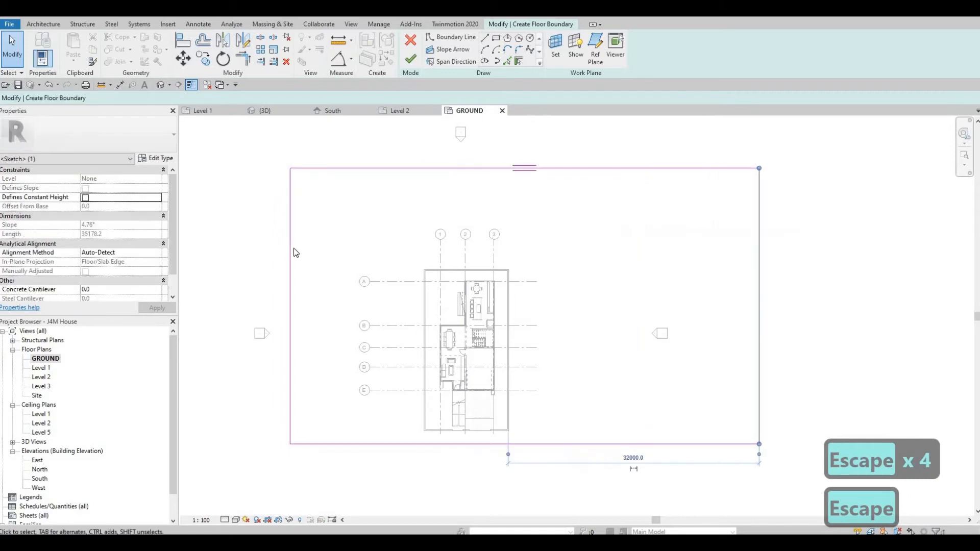
pyautogui.moveTo(261, 247); pyautogui.dragTo(195, 250)
pyautogui.moveTo(345, 328); pyautogui.dragTo(369, 298, button='middle')
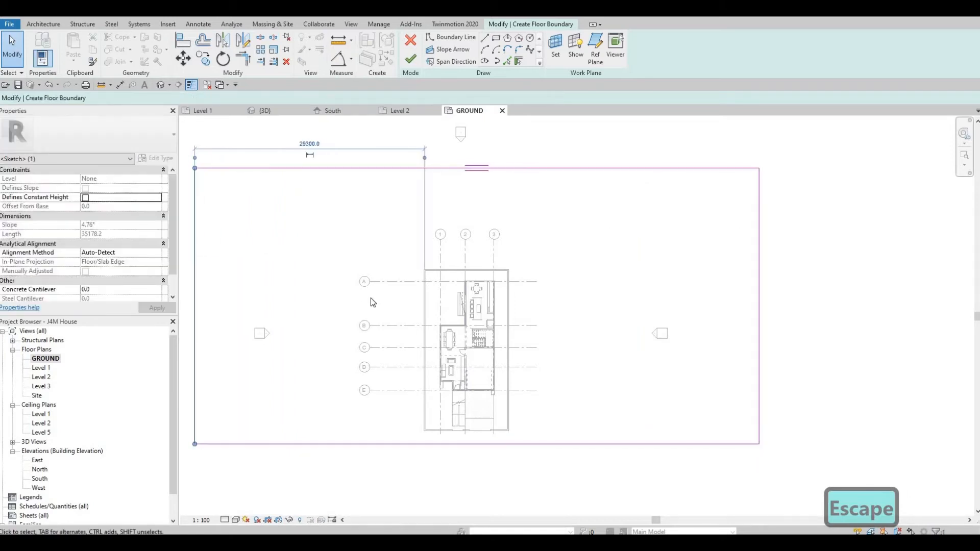
pyautogui.press('Escape')
pyautogui.press('Escape')
# Step: Align the front edge of the floor boundary with the outer face of the front border wall
pyautogui.press('a')
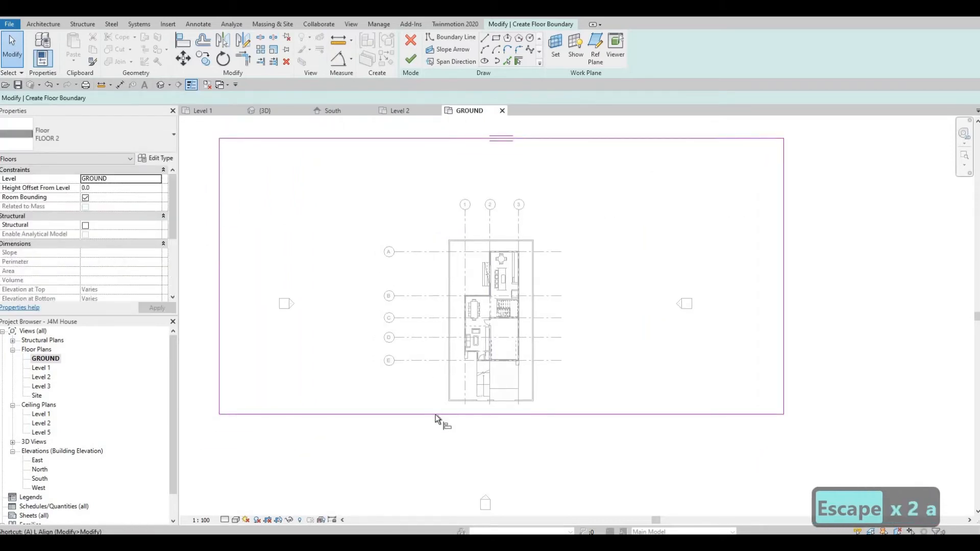
pyautogui.press('l')
pyautogui.scroll(2, 473, 411)
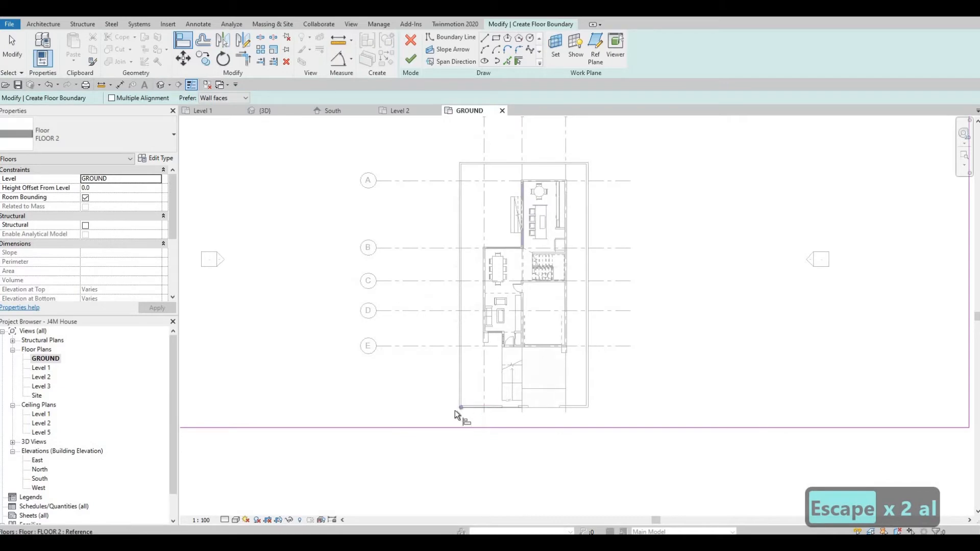
pyautogui.scroll(3, 461, 414)
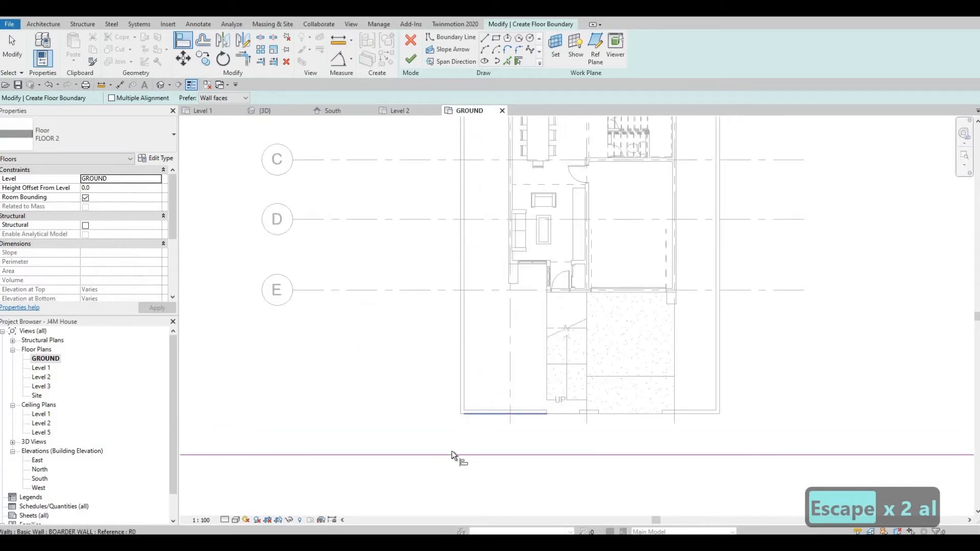
pyautogui.scroll(-5, 469, 383)
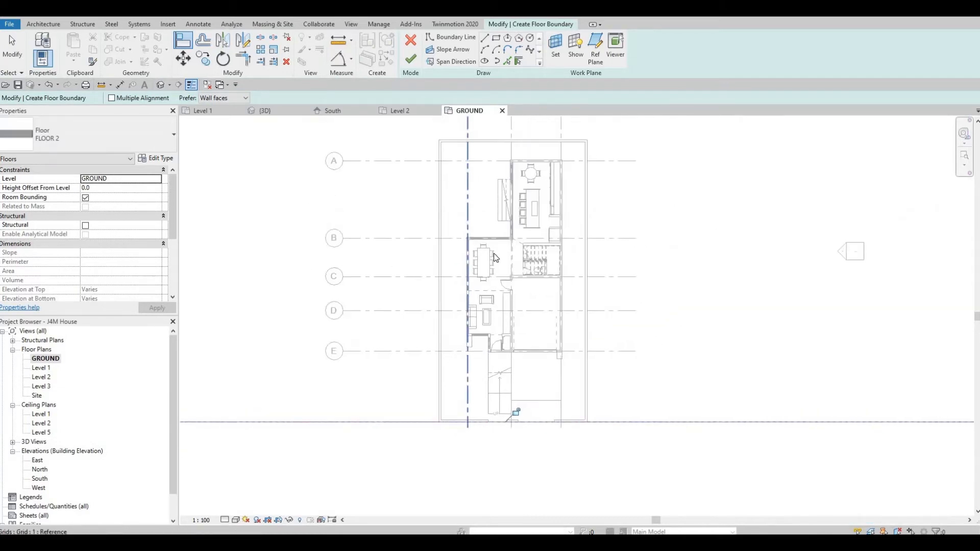
pyautogui.press('Escape')
pyautogui.press('Escape')
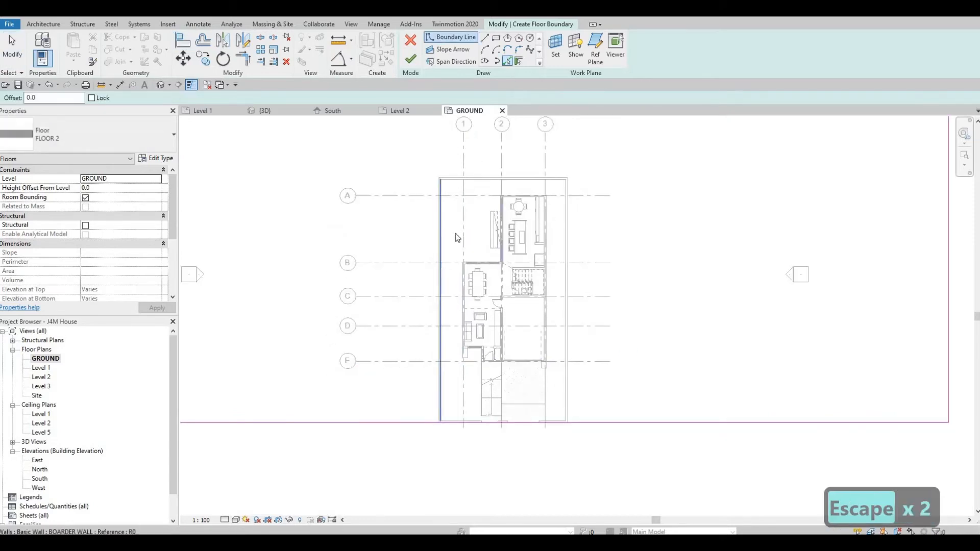
# Step: Add boundary lines along the outer faces of the two side border walls and the rear border wall
pyautogui.click(568, 210)
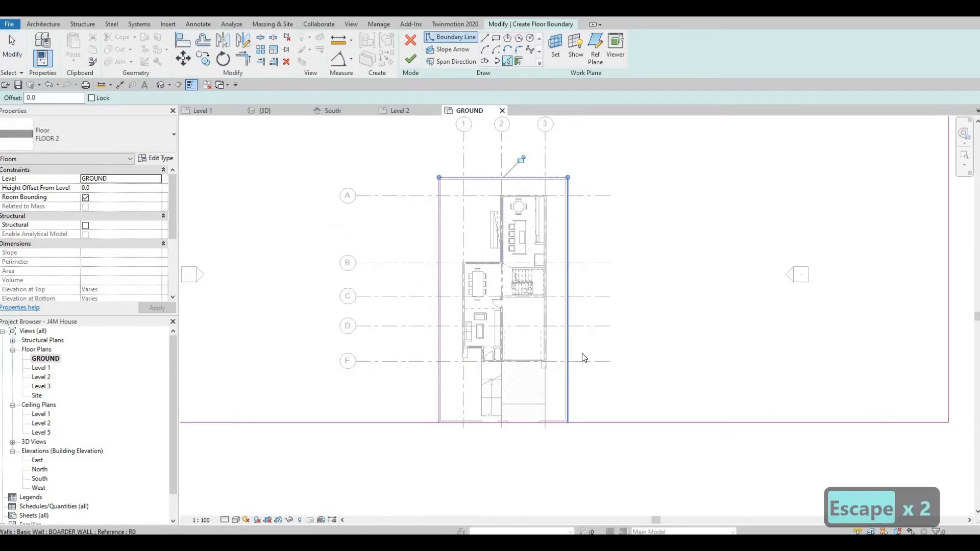
pyautogui.press('Escape')
pyautogui.press('Escape')
pyautogui.press('Escape')
# Step: Split the front boundary line between the two side border walls
pyautogui.press('s')
pyautogui.press('l')
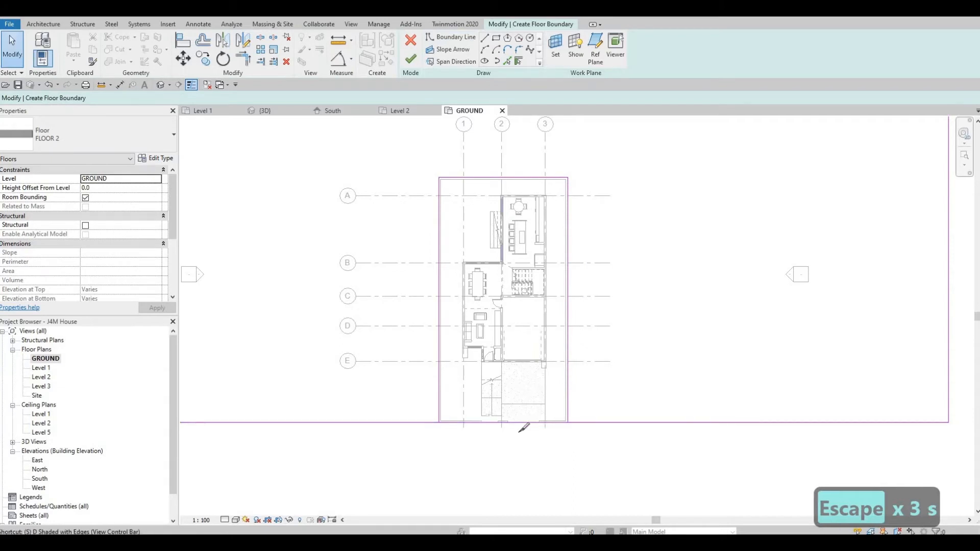
pyautogui.click(514, 424)
pyautogui.press('Escape')
pyautogui.press('Escape')
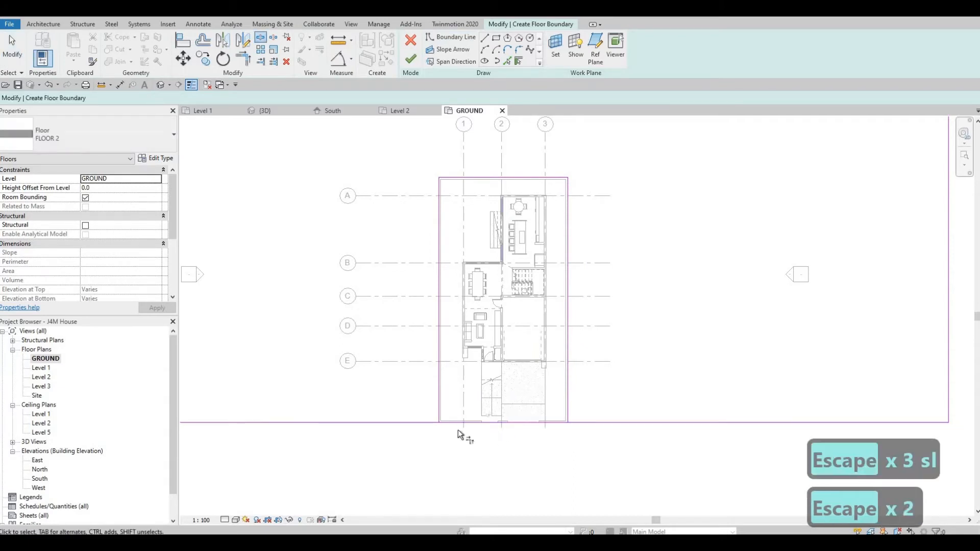
# Step: Trim the front line to both side-wall lines so the house plot is left out, and finish the floor
pyautogui.press('t')
pyautogui.press('r')
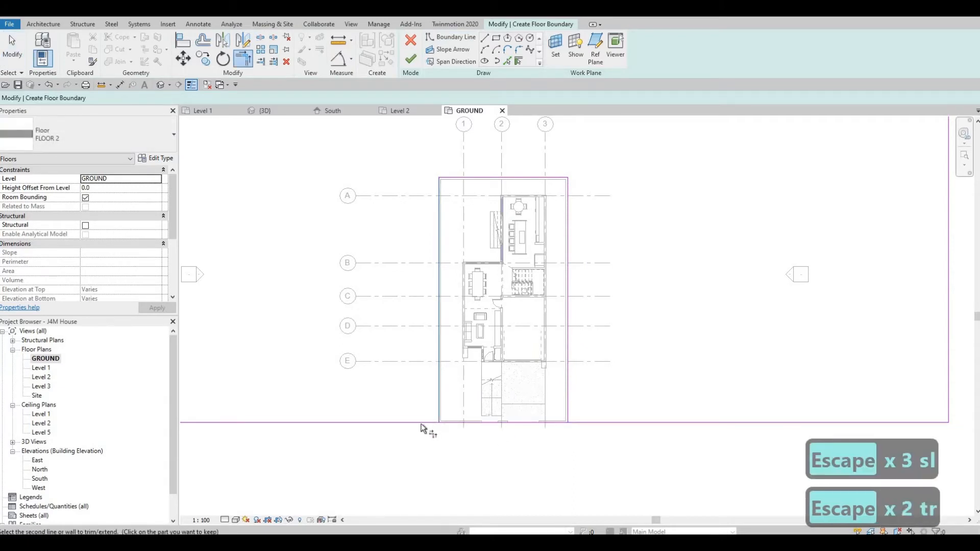
pyautogui.click(568, 367)
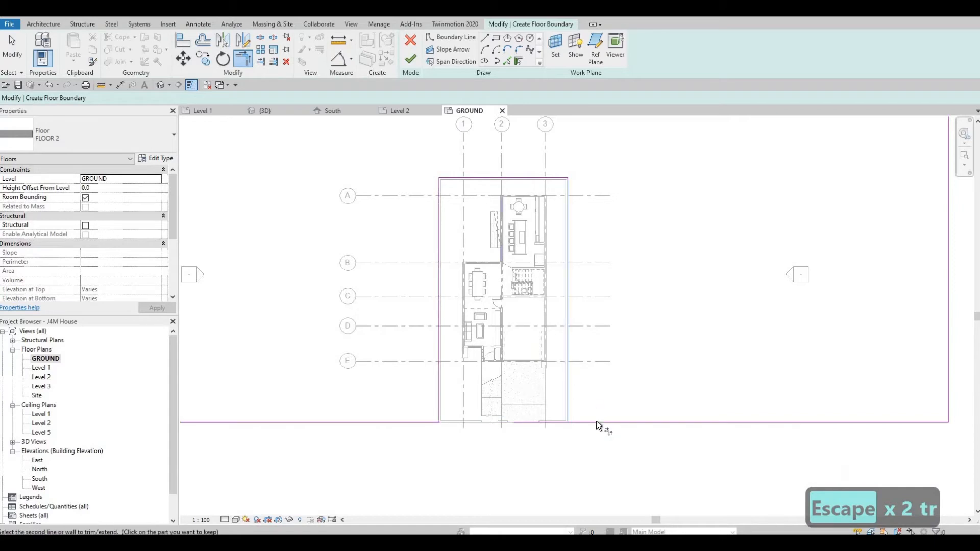
pyautogui.click(596, 421)
pyautogui.scroll(-4, 545, 347)
pyautogui.press('Escape')
pyautogui.press('Escape')
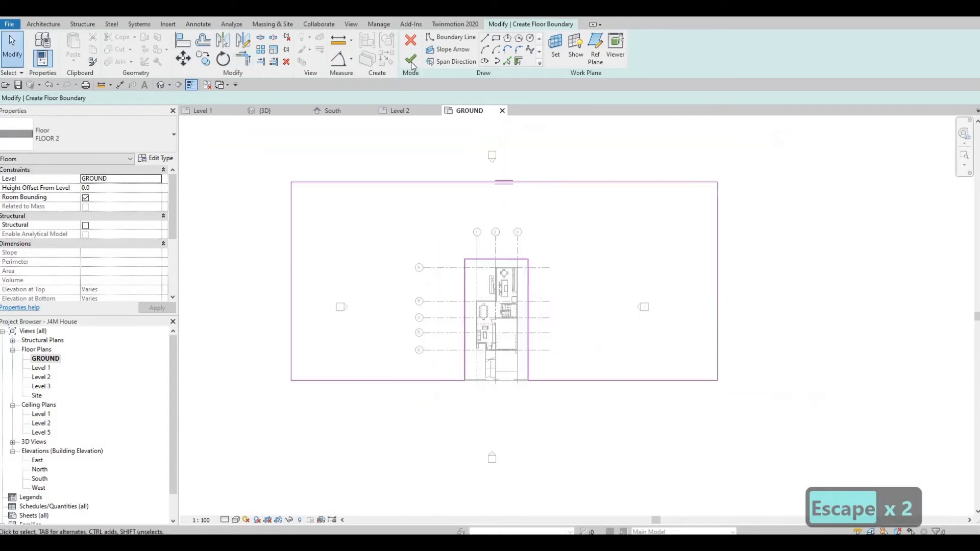
pyautogui.click(410, 58)
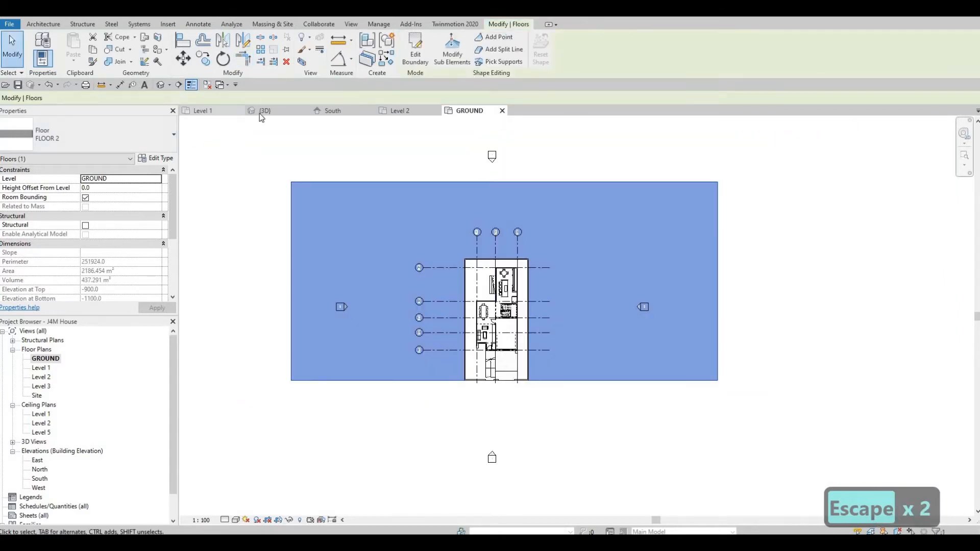
# Step: Examine in 3D how the surrounding floor meets the border walls, steps and driveway
pyautogui.click(265, 110)
pyautogui.press('Escape')
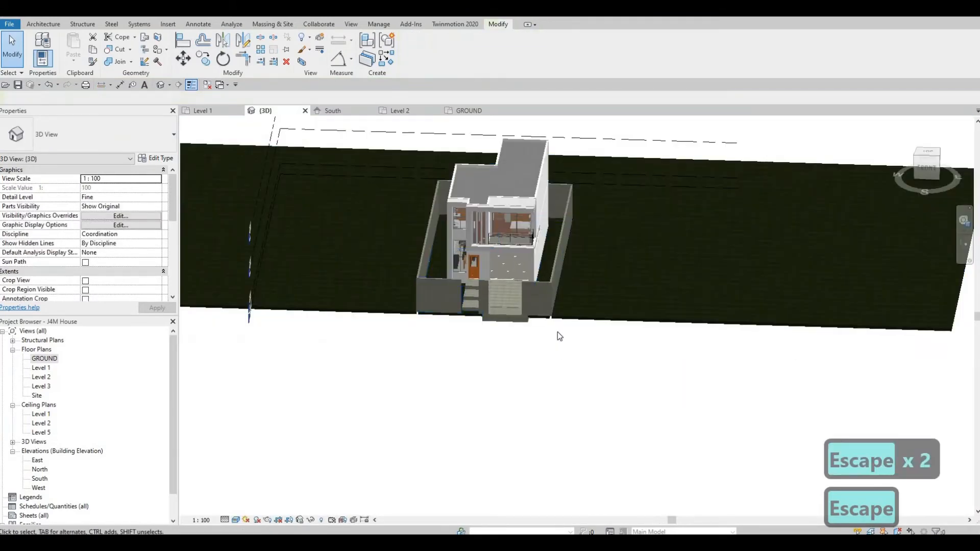
pyautogui.keyDown('shift'); pyautogui.moveTo(585, 331); pyautogui.dragTo(605, 320, button='middle'); pyautogui.keyUp('shift')
pyautogui.scroll(2, 605, 321)
pyautogui.scroll(-3, 637, 273)
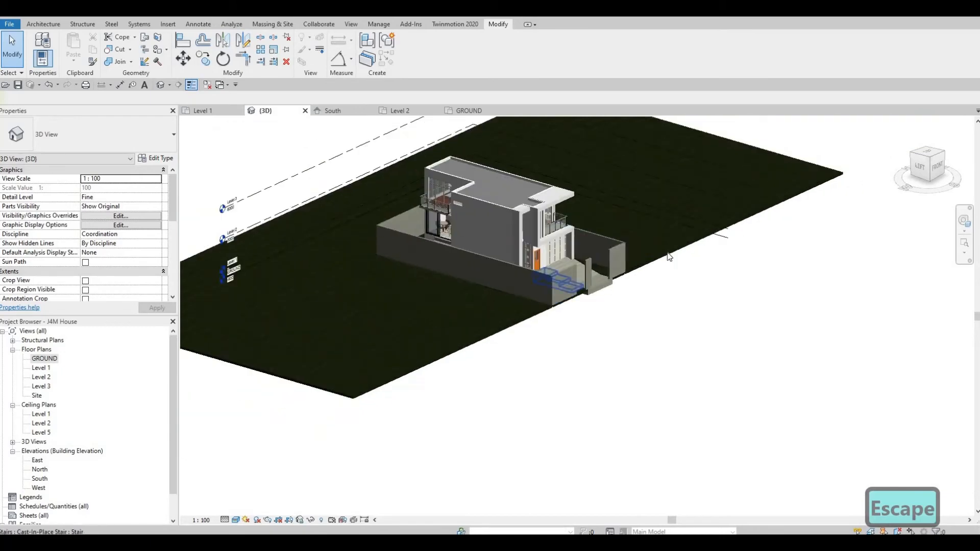
pyautogui.moveTo(697, 260); pyautogui.dragTo(638, 287, button='middle')
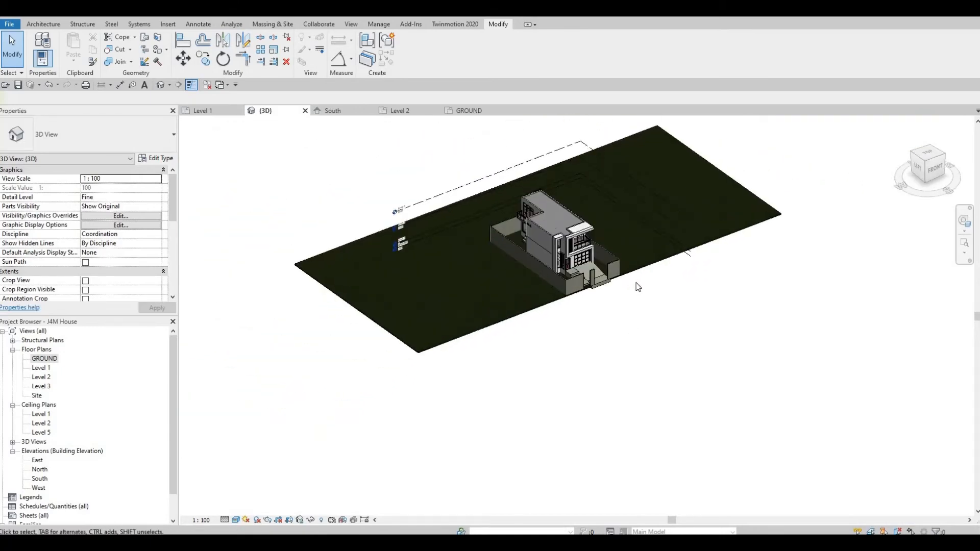
pyautogui.scroll(3, 638, 287)
pyautogui.keyDown('shift'); pyautogui.moveTo(577, 296); pyautogui.dragTo(204, 367, button='middle'); pyautogui.keyUp('shift')
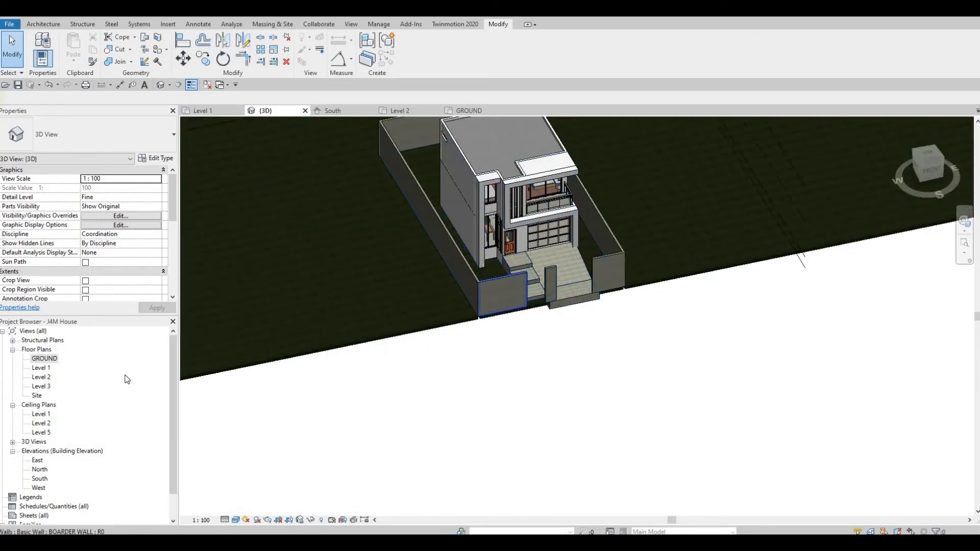
# Step: Duplicate the FLOOR 2 type of the large surrounding floor in the GROUND plan, accepting the suggested name
pyautogui.click(468, 110)
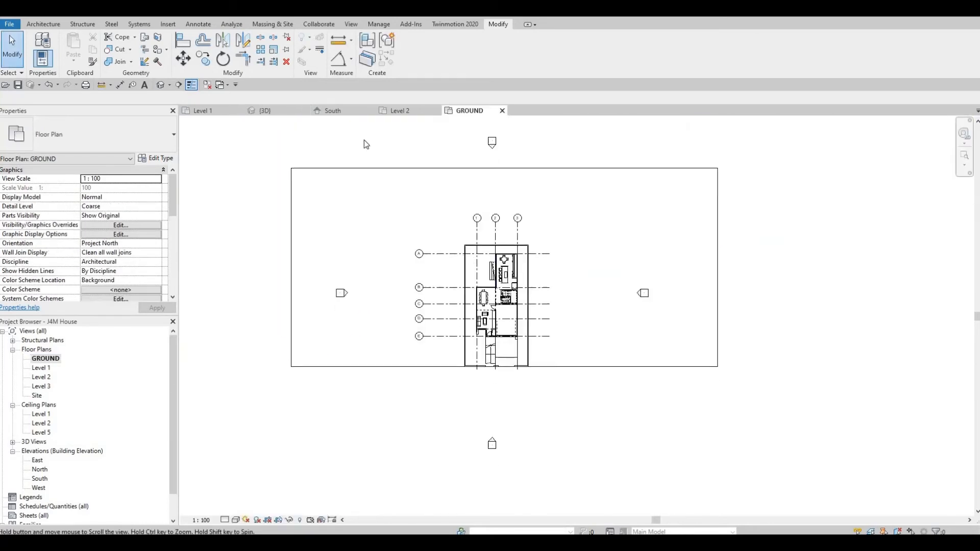
pyautogui.press('Escape')
pyautogui.scroll(-2, 357, 169)
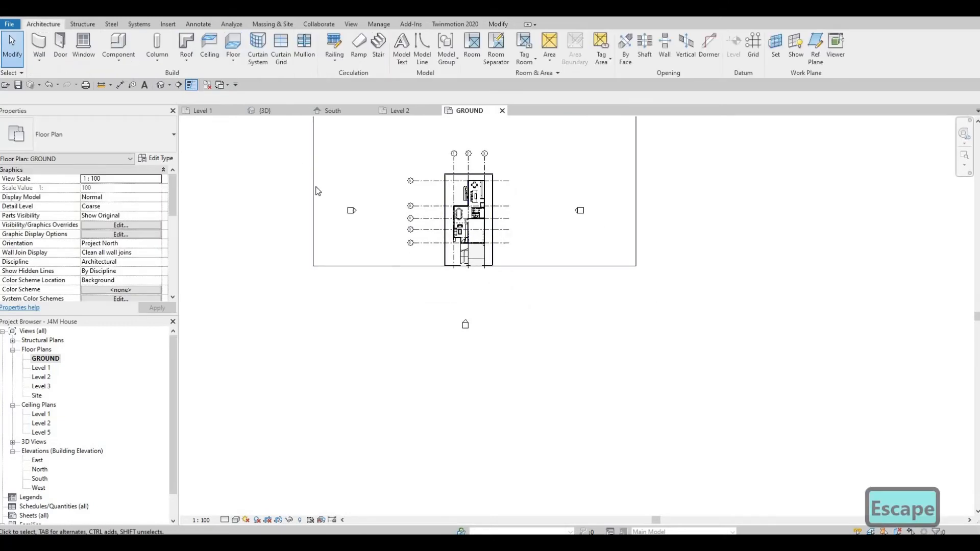
pyautogui.press('Escape')
pyautogui.click(322, 265)
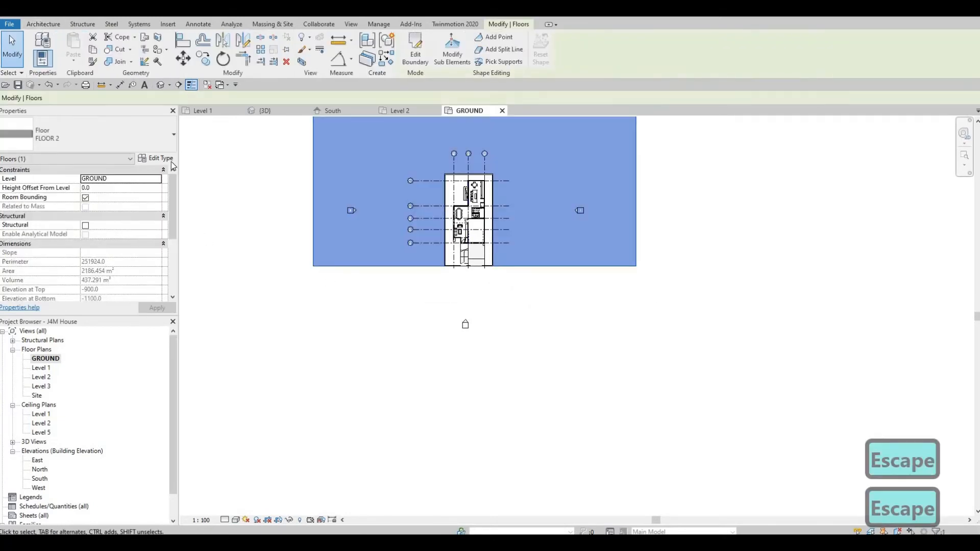
pyautogui.click(156, 159)
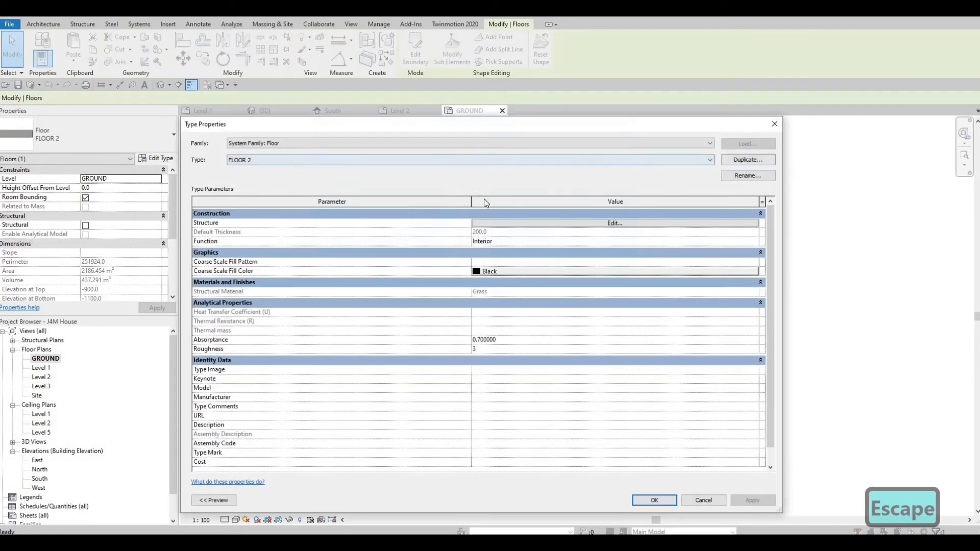
pyautogui.click(749, 160)
pyautogui.press('Return')
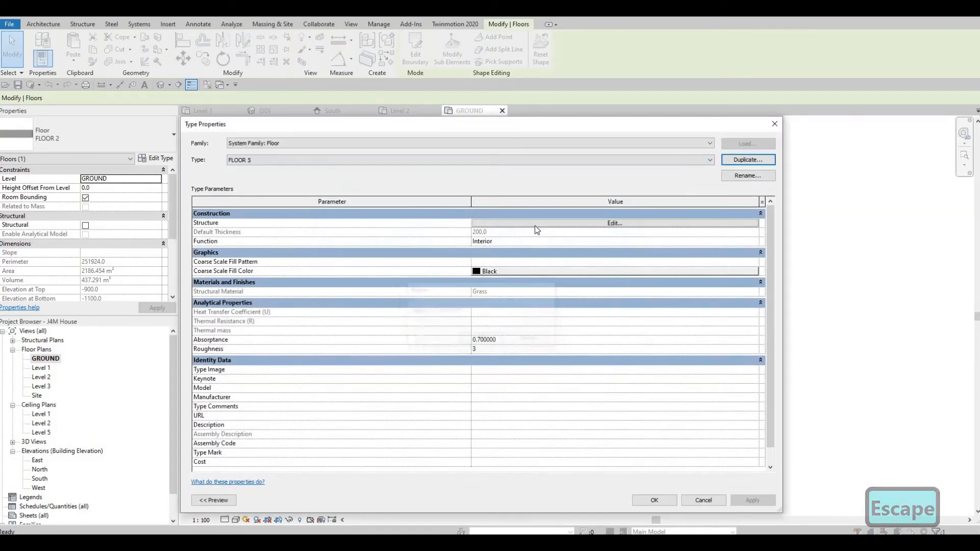
# Step: Set the structure layer's material of the duplicated floor type to Concrete, Lightweight
pyautogui.click(530, 224)
pyautogui.click(442, 221)
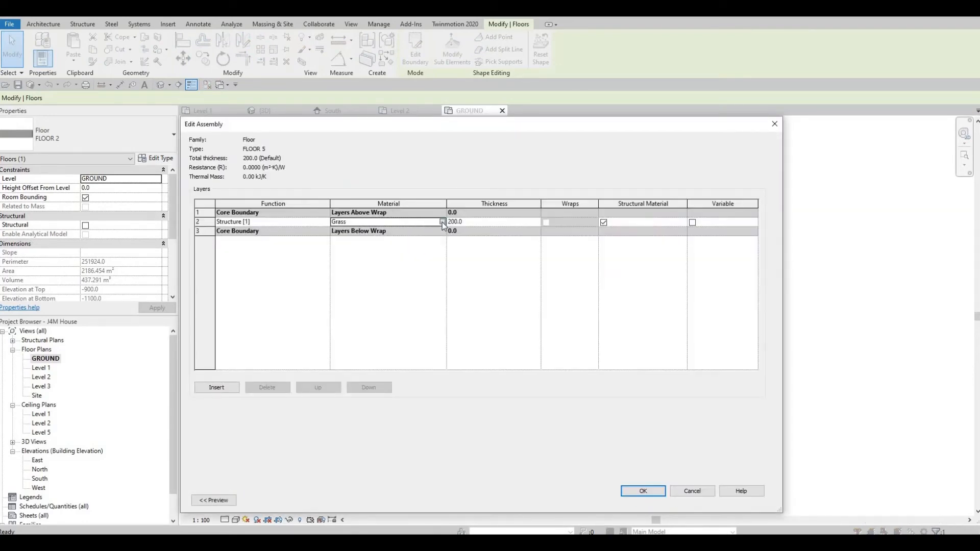
pyautogui.click(442, 222)
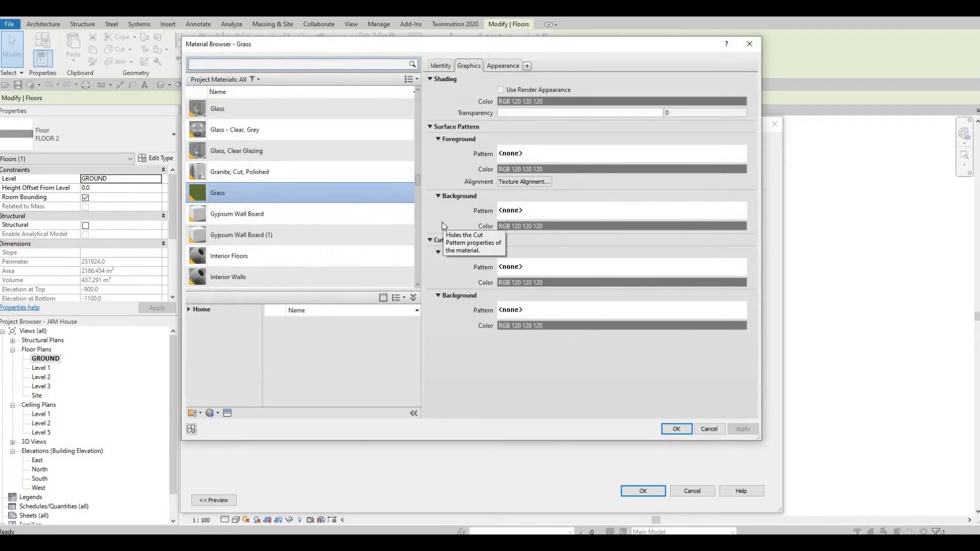
pyautogui.write('CONCRETE')
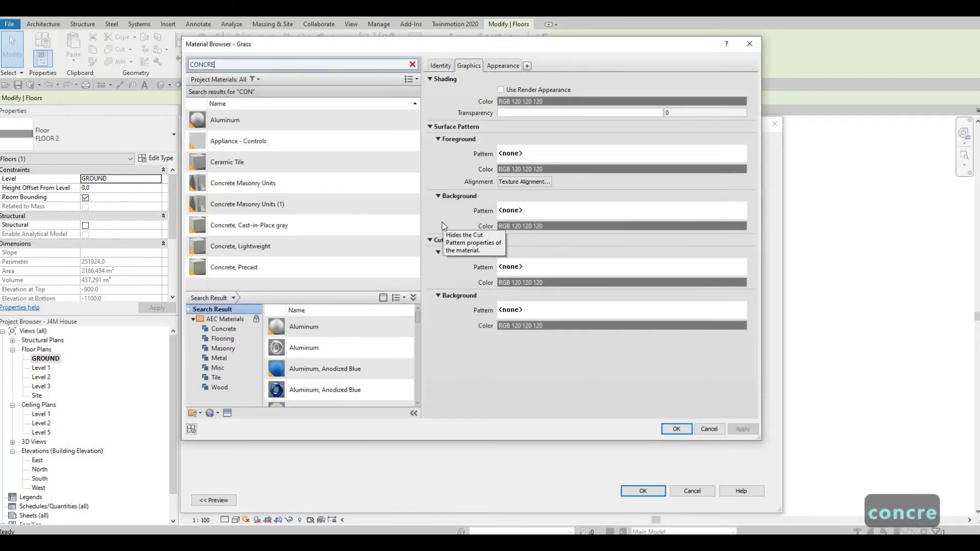
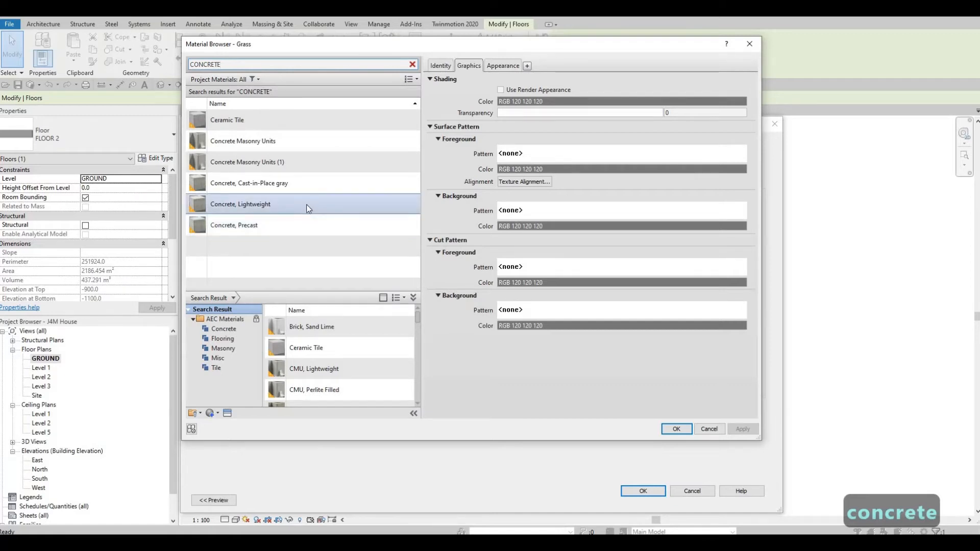
pyautogui.click(306, 204)
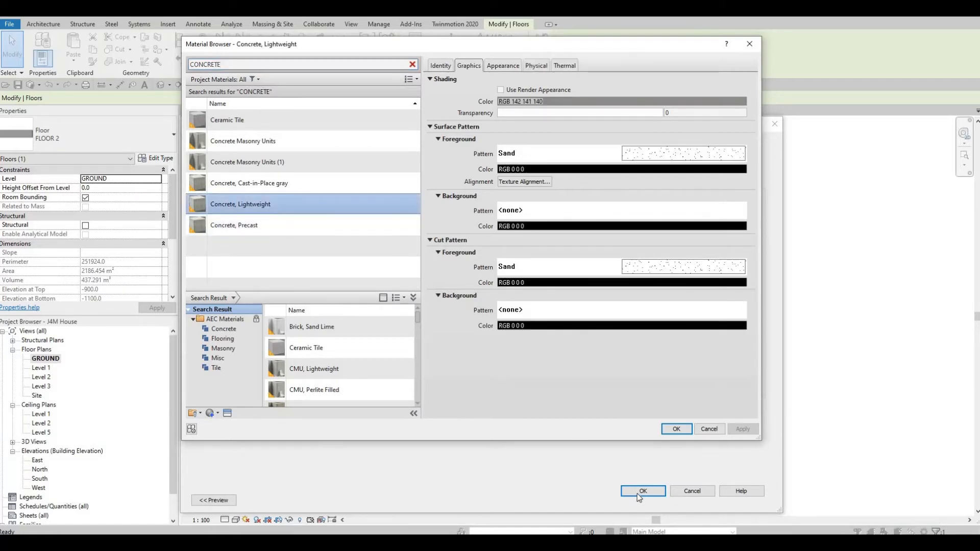
pyautogui.click(638, 494)
pyautogui.press('Return')
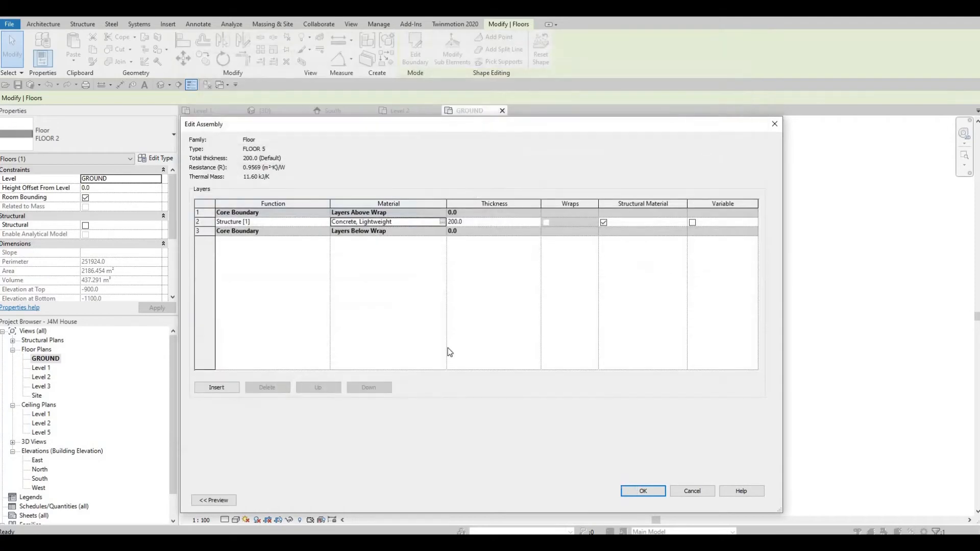
pyautogui.press('Return')
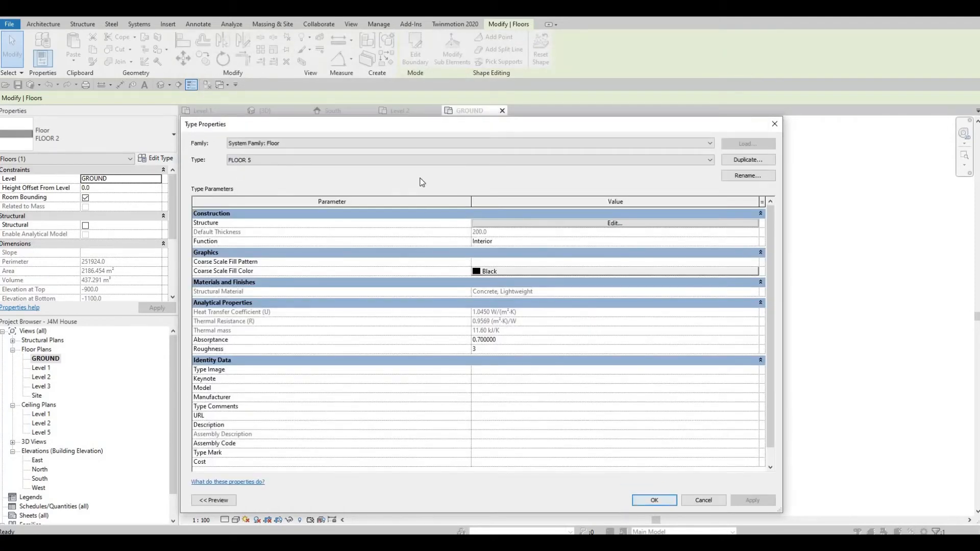
# Step: Apply the new FLOOR 5 type to the large surrounding floor and leave its boundary as sketched
pyautogui.press('Return')
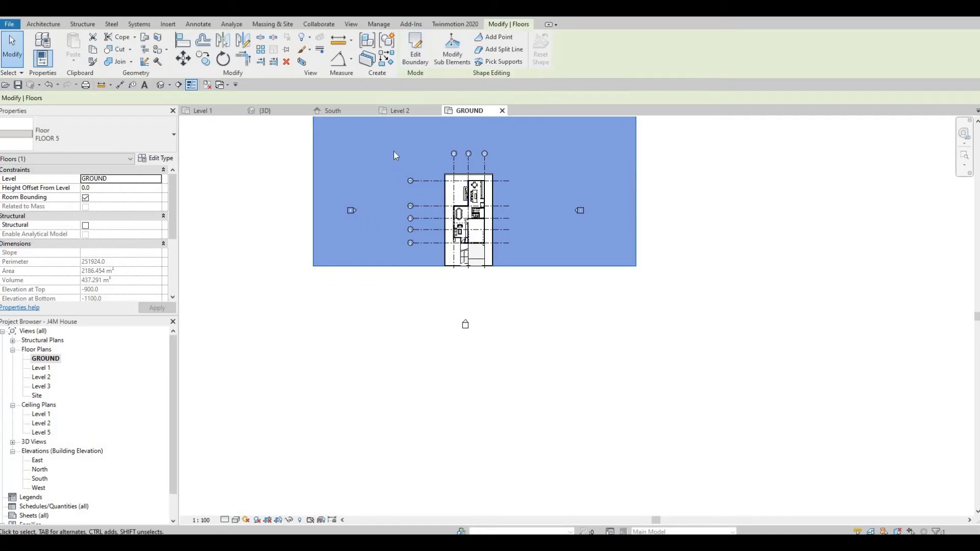
pyautogui.click(415, 56)
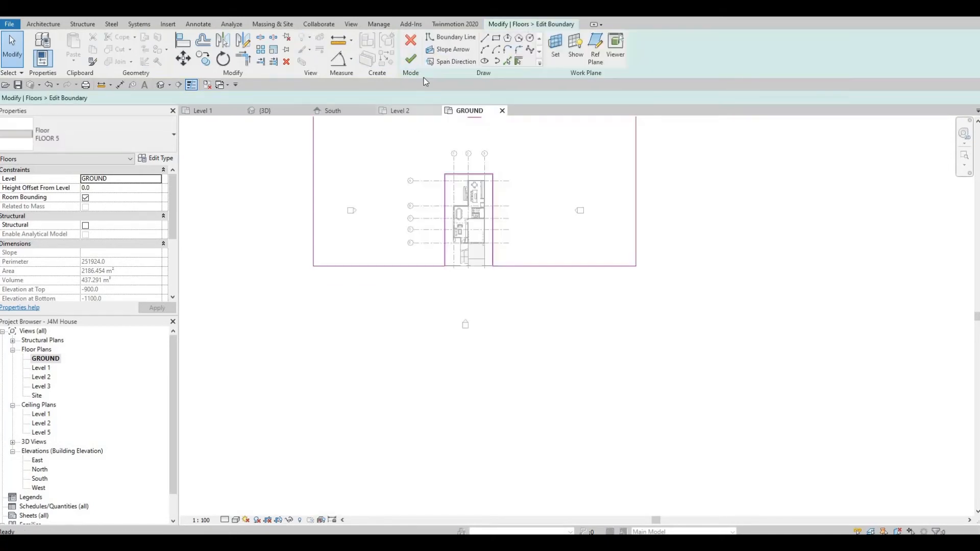
pyautogui.click(410, 60)
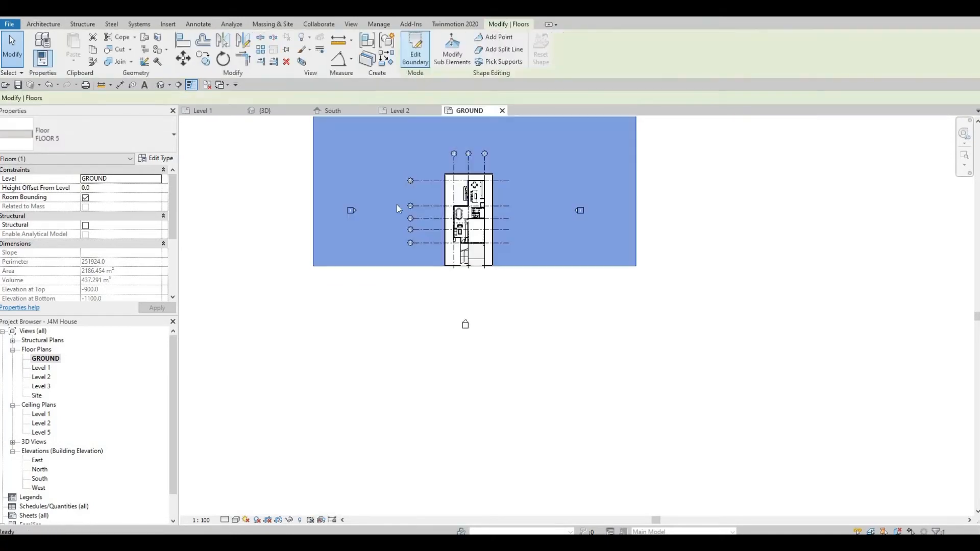
pyautogui.press('Escape')
pyautogui.press('Escape')
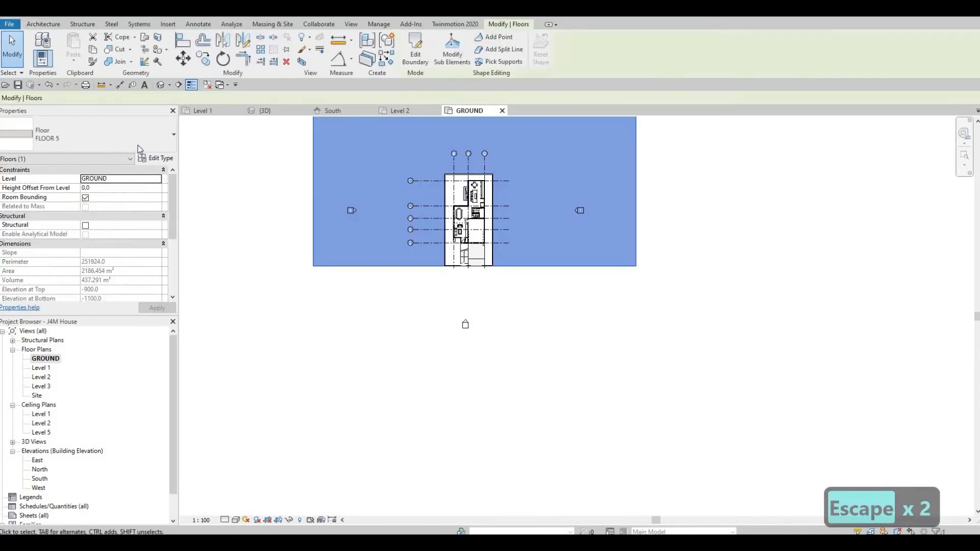
pyautogui.press('Escape')
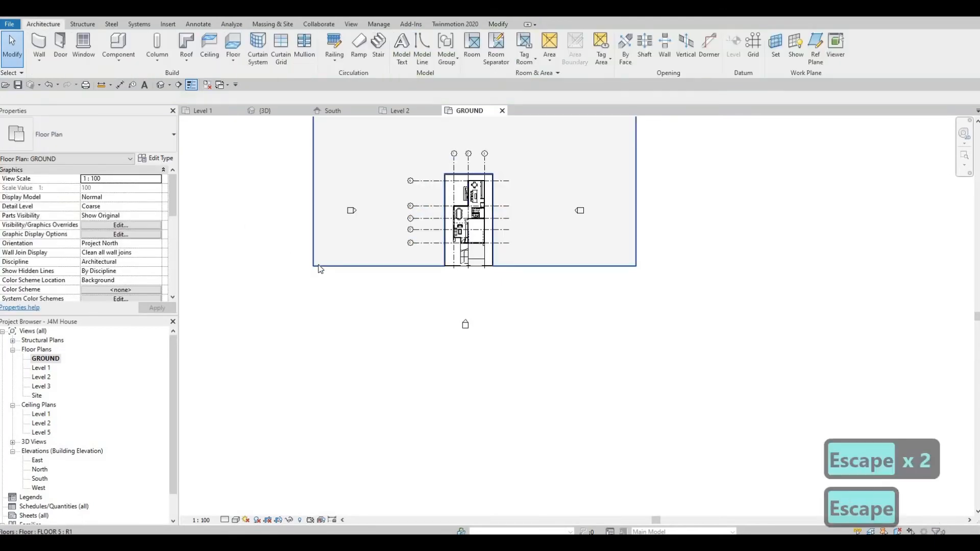
# Step: Start a similar FLOOR 5 floor and sketch a rectangle about 72000 by 15000 mm along the surrounding floor's front edge
pyautogui.click(321, 266)
pyautogui.press('c')
pyautogui.press('s')
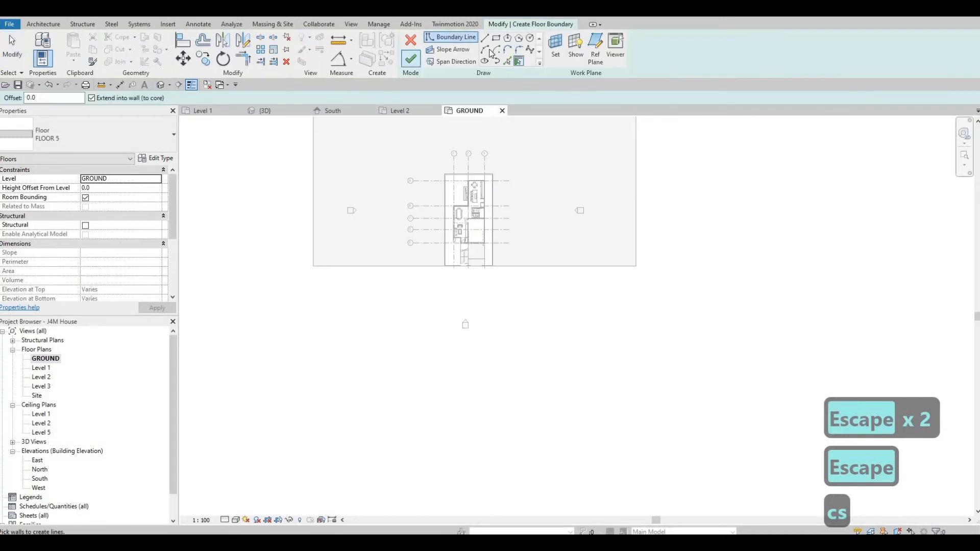
pyautogui.click(313, 266)
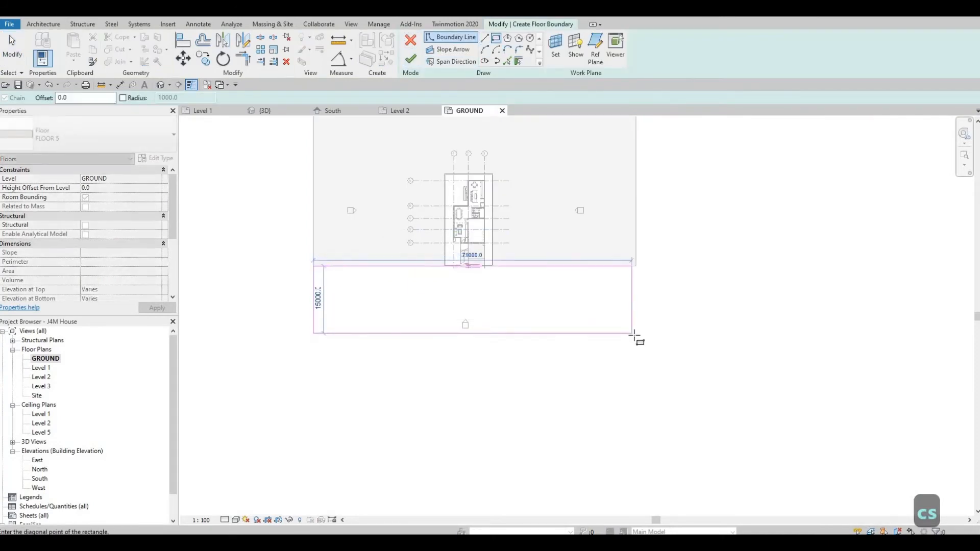
pyautogui.press('Escape')
pyautogui.press('Escape')
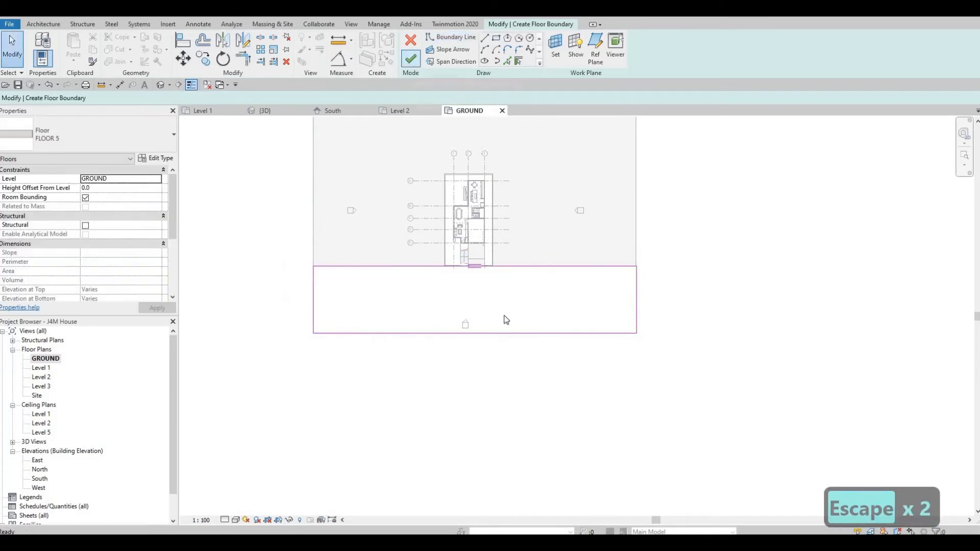
# Step: Move the rectangle's outer edge out to a depth of 20000 mm and finish the front floor
pyautogui.moveTo(483, 334); pyautogui.dragTo(473, 298)
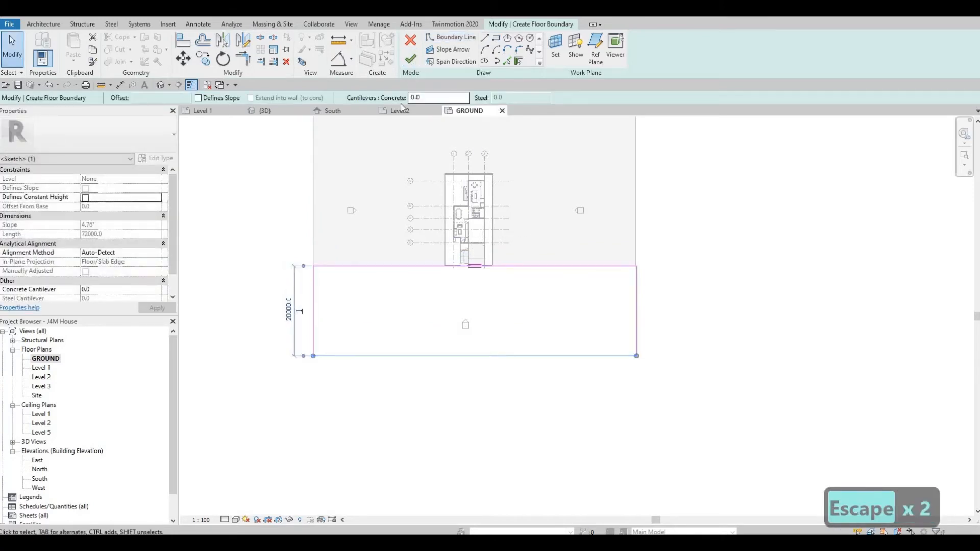
pyautogui.click(411, 58)
pyautogui.press('Escape')
pyautogui.press('Escape')
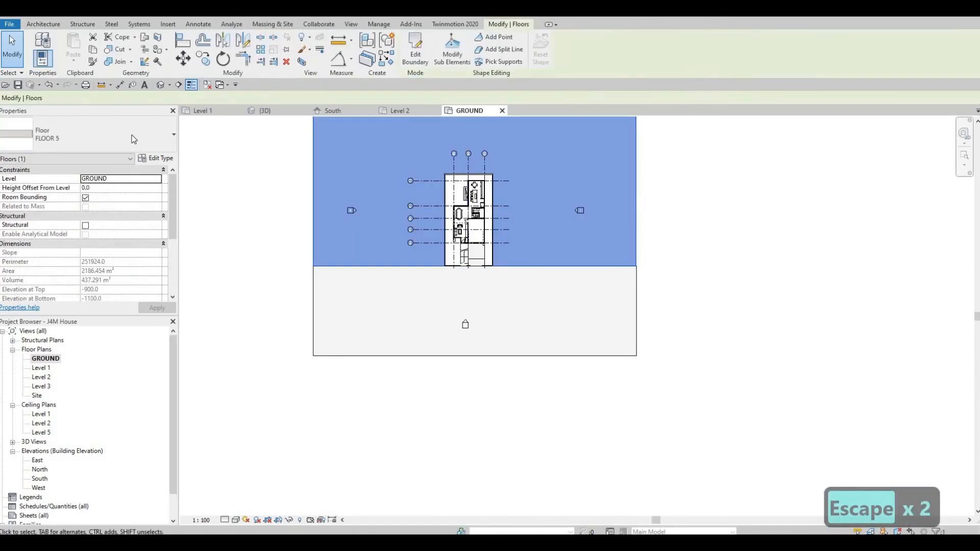
# Step: Change the type of the large floor surrounding the house plot back to FLOOR 2
pyautogui.click(134, 139)
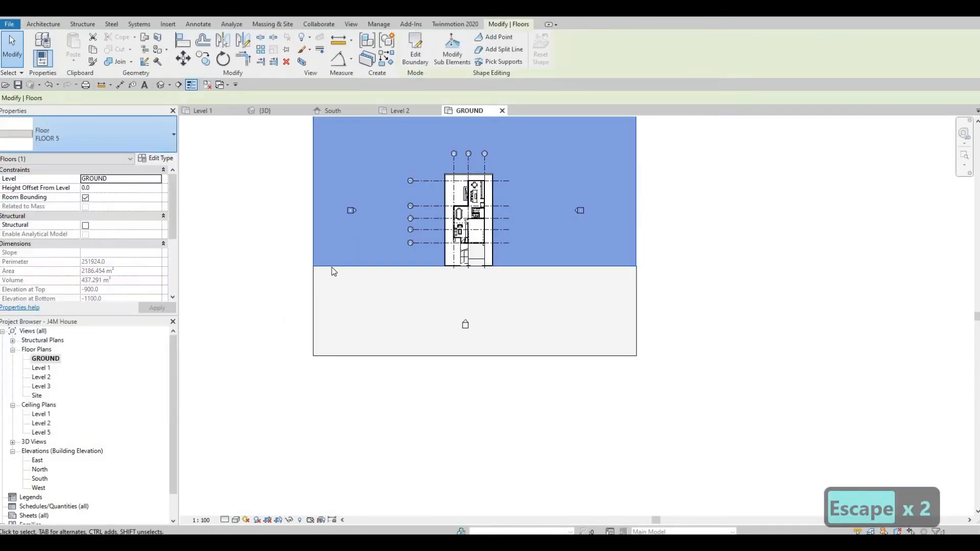
pyautogui.press('Escape')
pyautogui.press('Escape')
pyautogui.press('Escape')
pyautogui.moveTo(342, 159); pyautogui.dragTo(355, 167, button='middle')
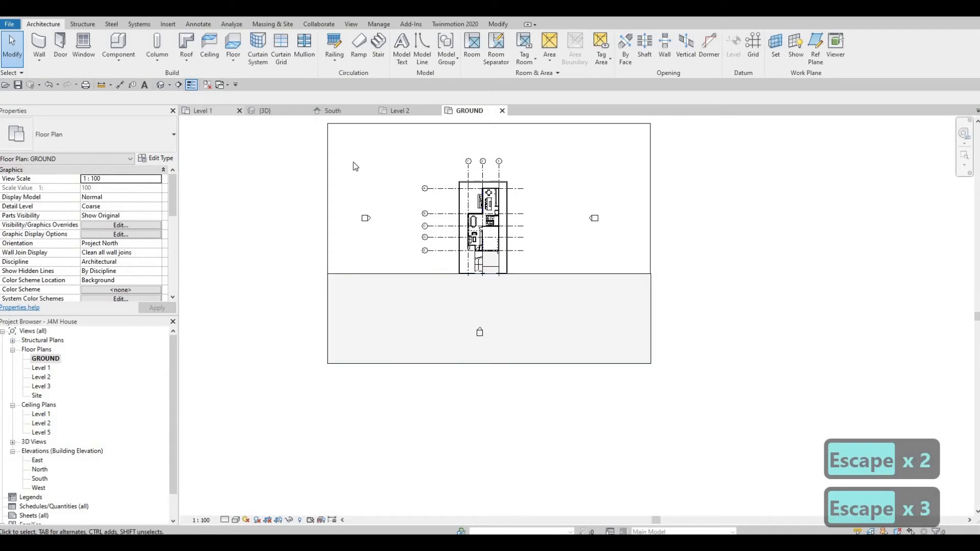
# Step: Examine in 3D the type structure of the small driveway floor at the gate and of the new front floor
pyautogui.click(267, 112)
pyautogui.keyDown('shift'); pyautogui.moveTo(429, 230); pyautogui.dragTo(458, 216, button='middle'); pyautogui.keyUp('shift')
pyautogui.keyDown('shift'); pyautogui.moveTo(437, 262); pyautogui.dragTo(541, 279, button='middle'); pyautogui.keyUp('shift')
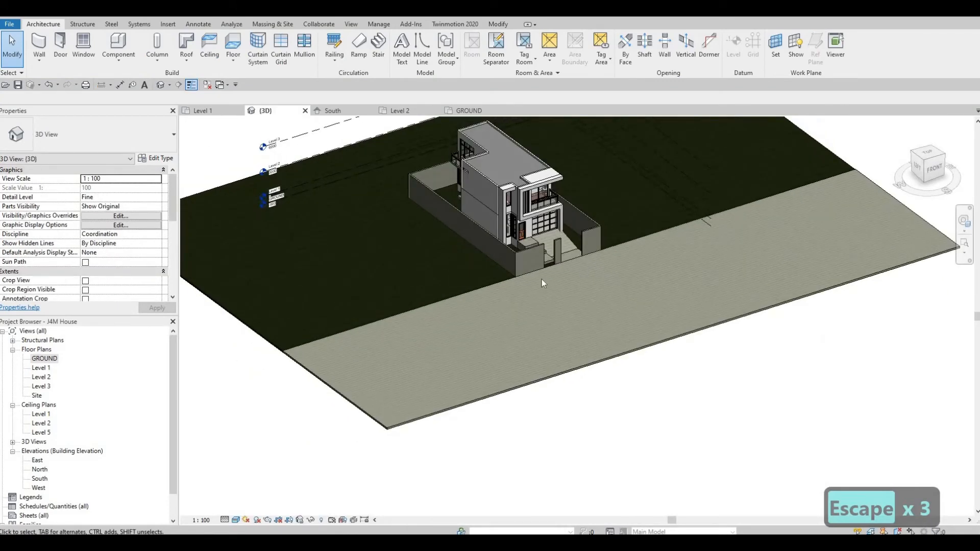
pyautogui.click(565, 258)
pyautogui.click(156, 158)
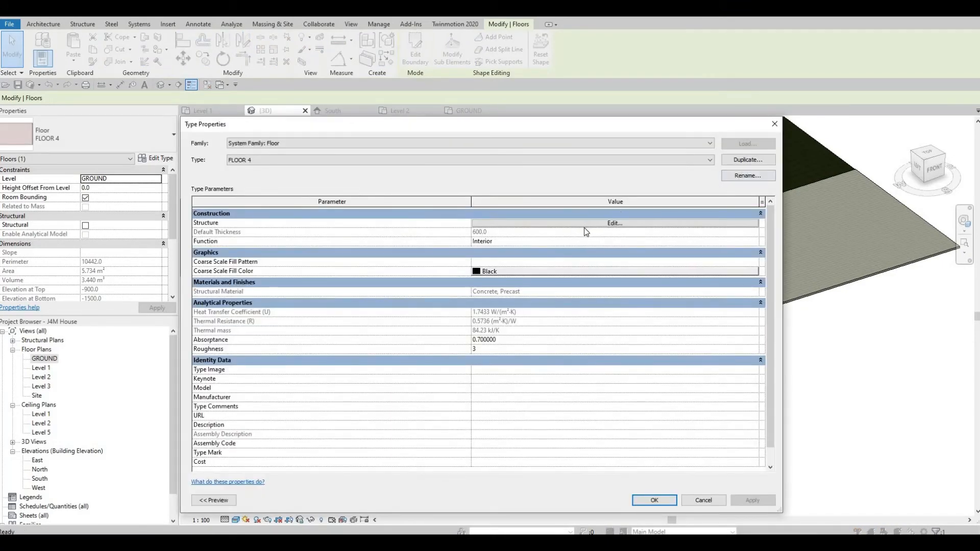
pyautogui.click(583, 224)
pyautogui.press('Escape')
pyautogui.press('Escape')
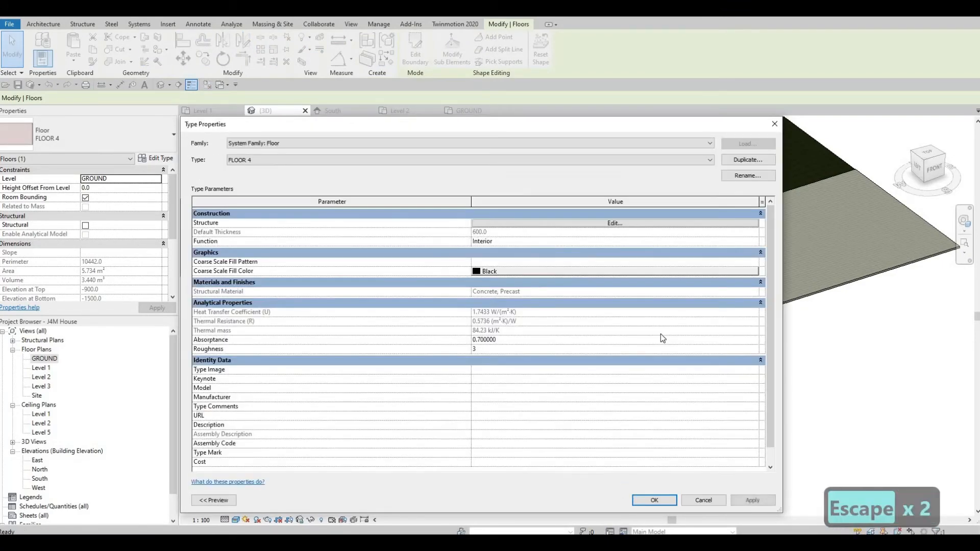
pyautogui.press('Escape')
pyautogui.click(655, 341)
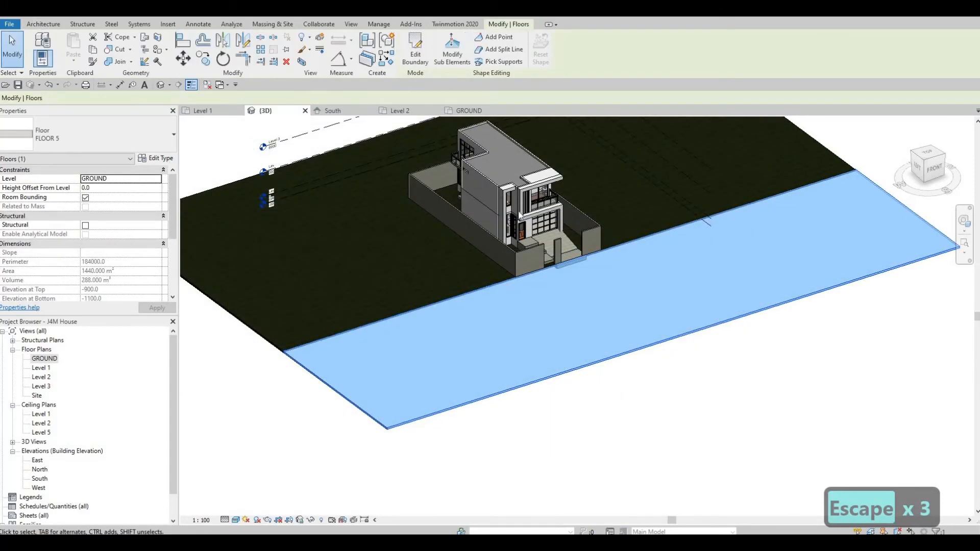
pyautogui.click(156, 158)
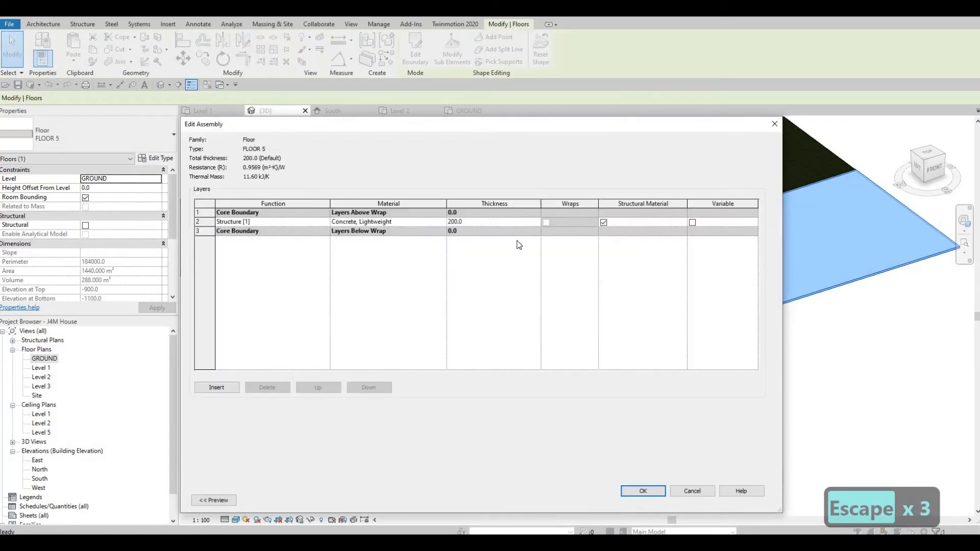
pyautogui.press('Escape')
pyautogui.press('Escape')
# Step: Examine in 3D how the new front floor meets the border walls, gate openings and entrance stair
pyautogui.moveTo(537, 257); pyautogui.dragTo(558, 207, button='middle')
pyautogui.scroll(5, 535, 277)
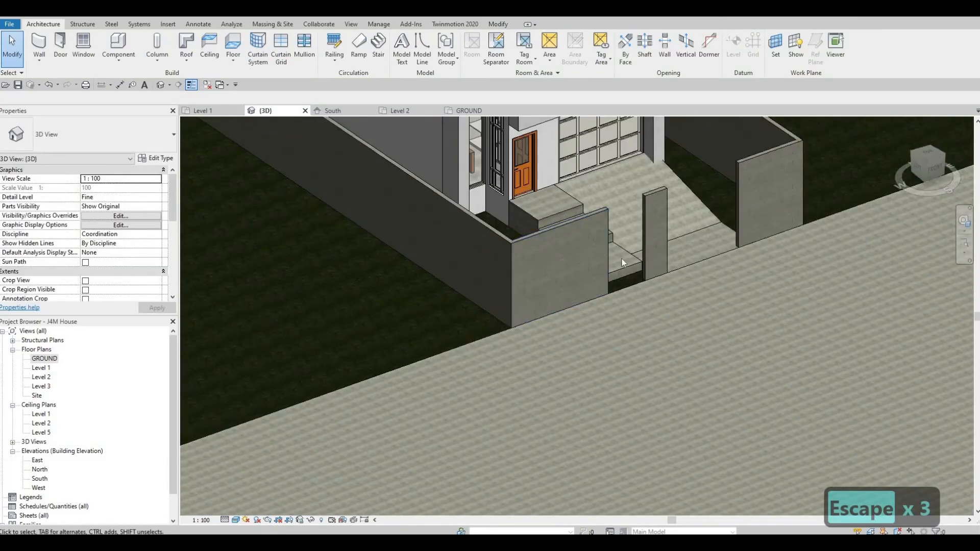
pyautogui.scroll(-3, 591, 262)
pyautogui.keyDown('shift'); pyautogui.moveTo(602, 258); pyautogui.dragTo(587, 214, button='middle'); pyautogui.keyUp('shift')
pyautogui.scroll(6, 613, 190)
pyautogui.scroll(2, 625, 182)
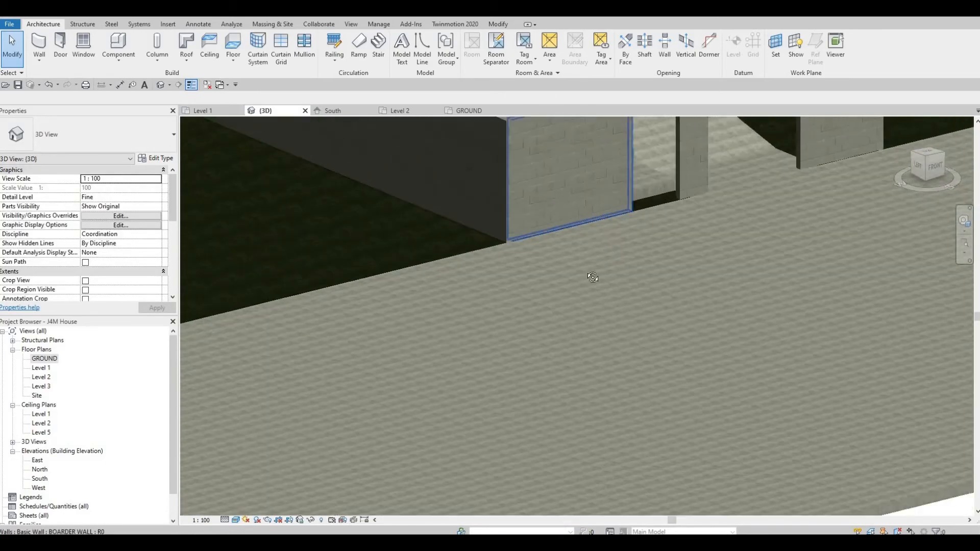
pyautogui.keyDown('shift'); pyautogui.moveTo(592, 278); pyautogui.dragTo(488, 353, button='middle'); pyautogui.keyUp('shift')
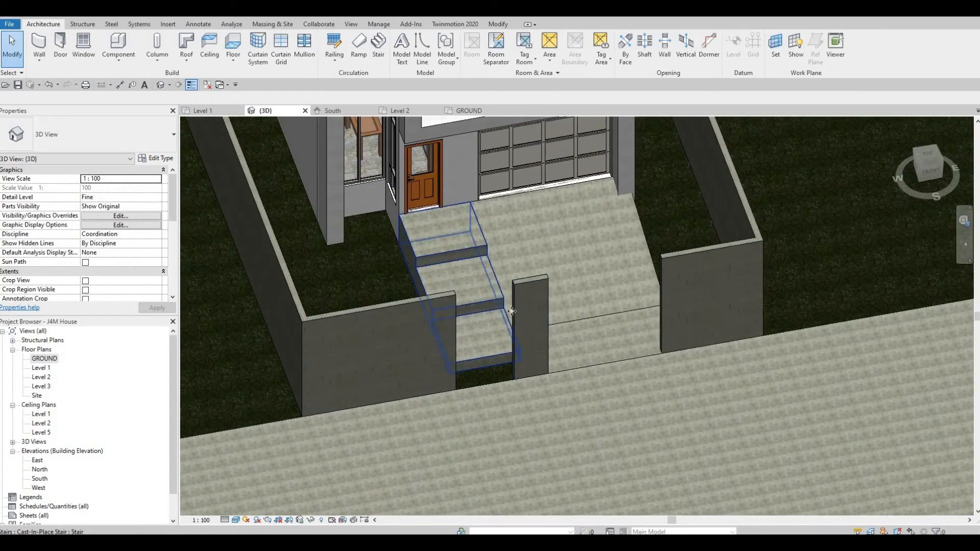
# Step: Check the type properties of the entrance stair in front of the house door
pyautogui.click(488, 353)
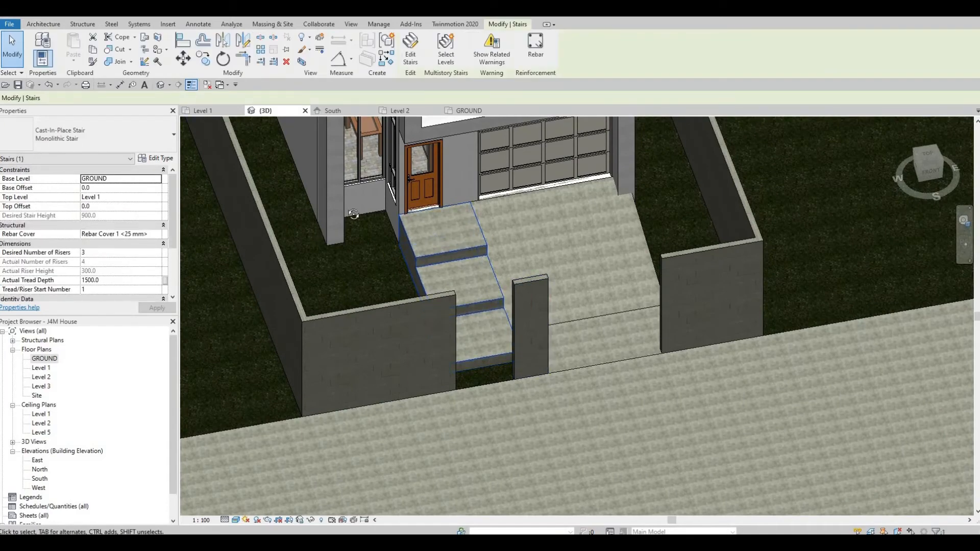
pyautogui.keyDown('shift'); pyautogui.moveTo(433, 170); pyautogui.dragTo(400, 267, button='middle'); pyautogui.keyUp('shift')
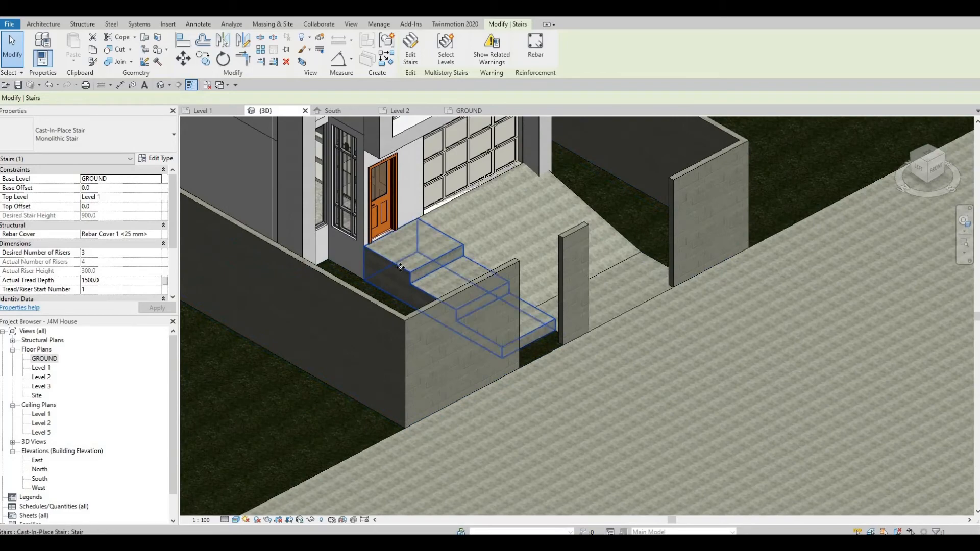
pyautogui.click(151, 161)
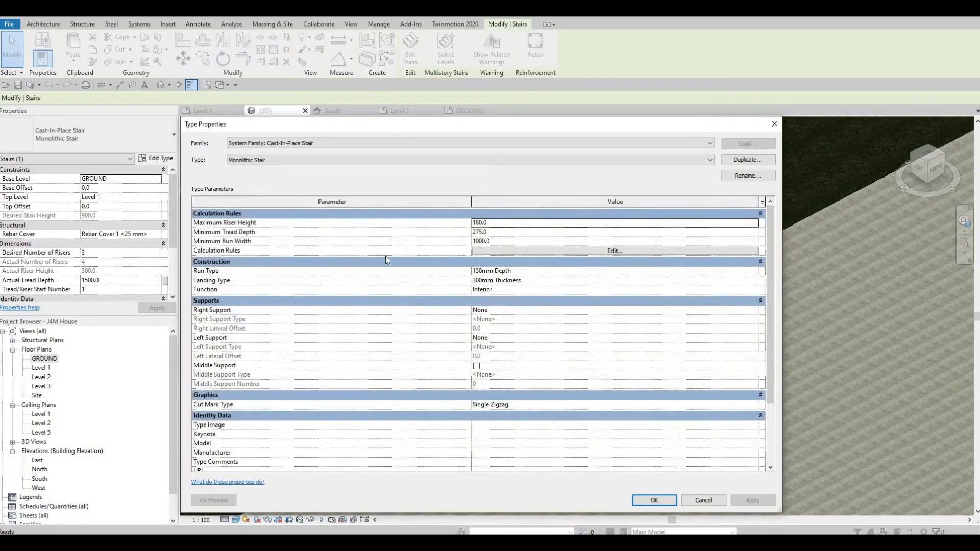
pyautogui.press('Escape')
pyautogui.press('Escape')
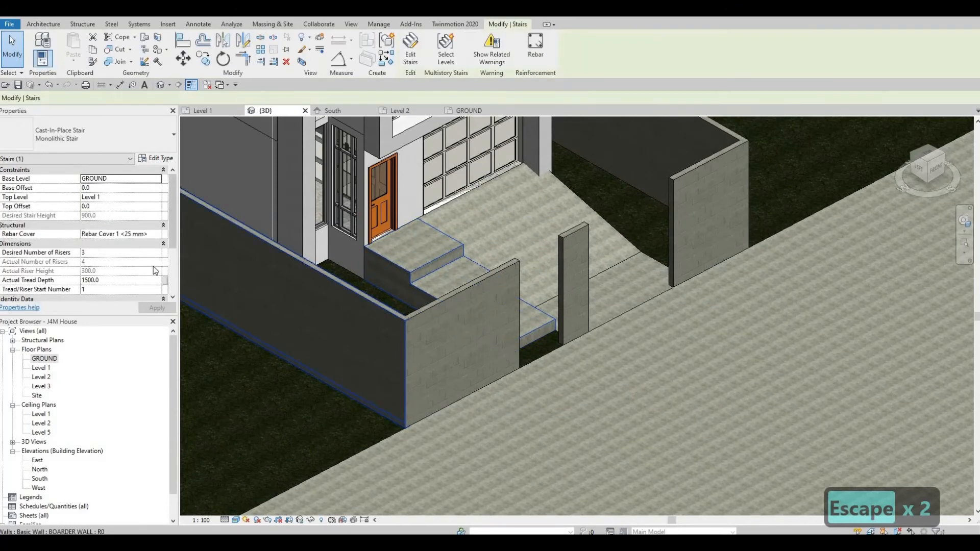
# Step: Set the entrance stair's actual tread depth to 1000 mm
pyautogui.click(154, 278)
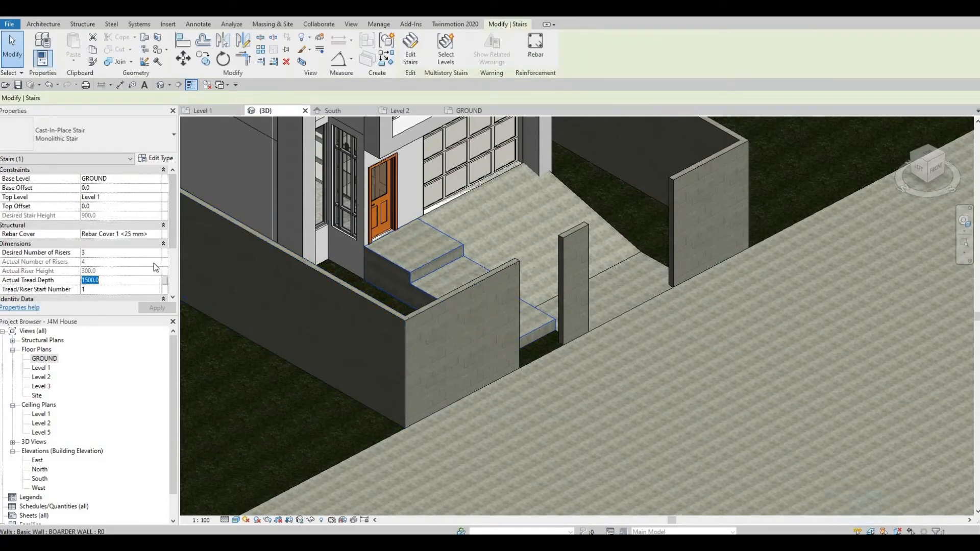
pyautogui.write('100')
pyautogui.click(156, 309)
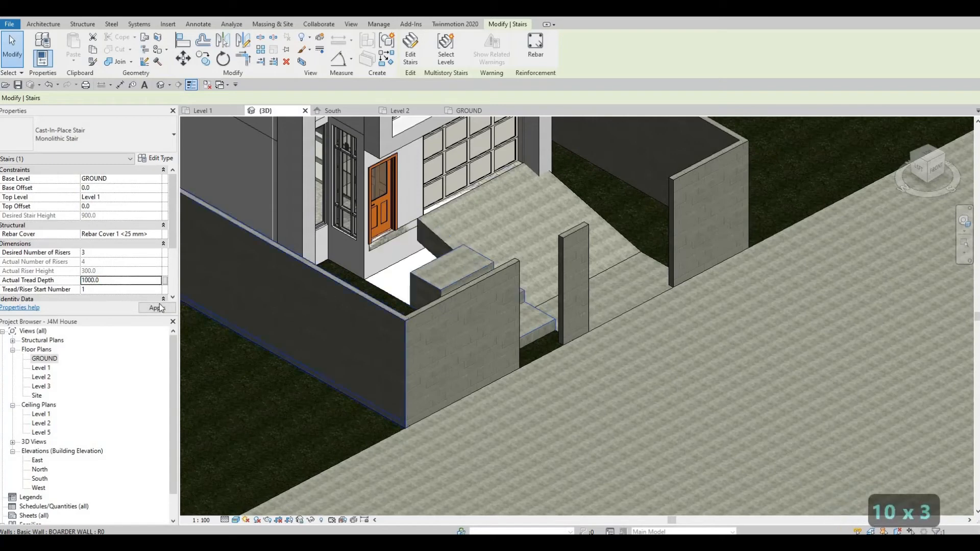
pyautogui.press('Escape')
pyautogui.press('Escape')
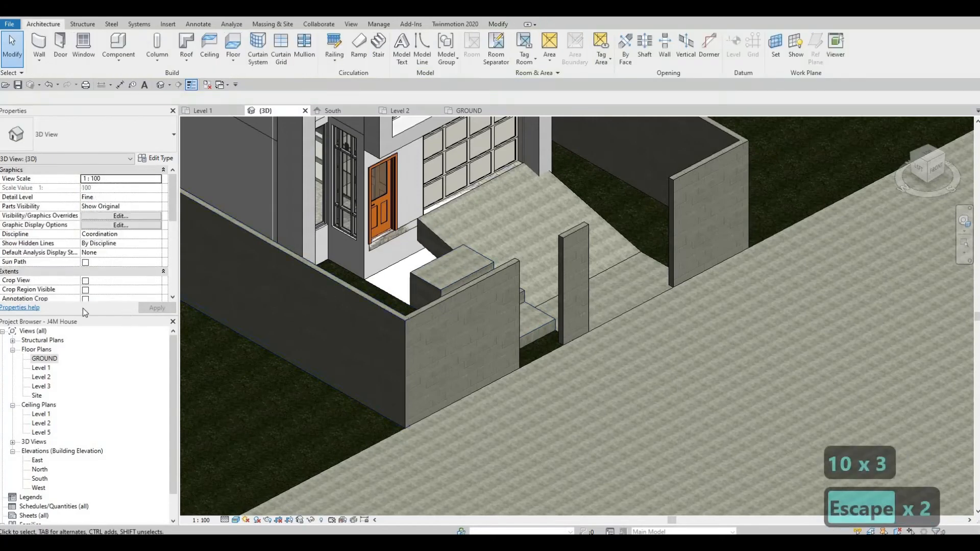
# Step: In the Level 1 plan, align the entrance stair's top edge with the outer wall face at the foyer door
pyautogui.doubleClick(44, 358)
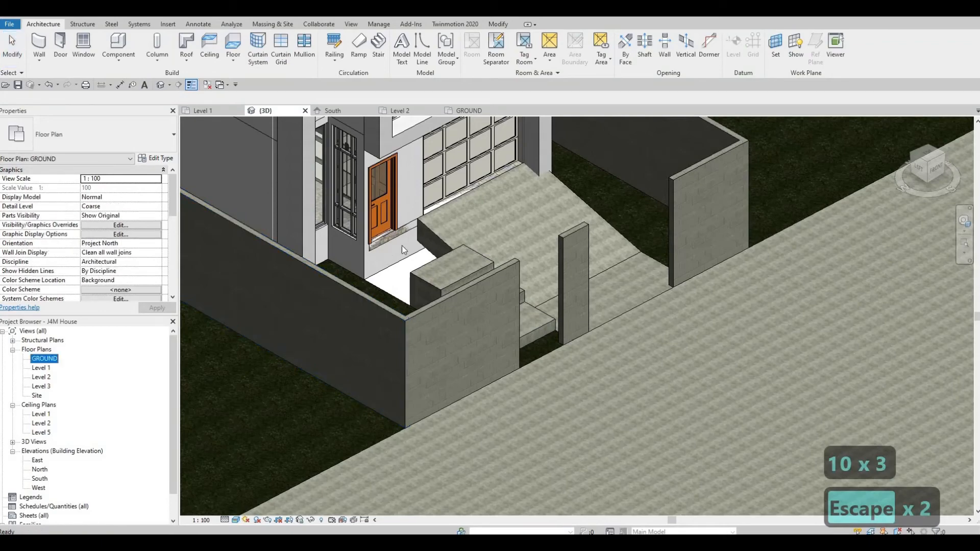
pyautogui.press('Escape')
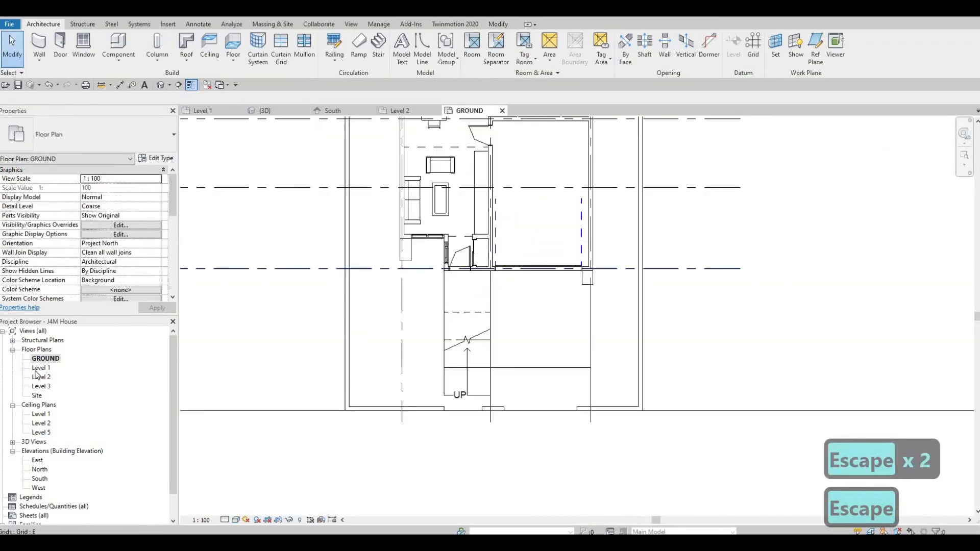
pyautogui.doubleClick(41, 368)
pyautogui.moveTo(304, 300); pyautogui.dragTo(481, 228, button='middle')
pyautogui.scroll(-1, 433, 262)
pyautogui.scroll(-1, 465, 370)
pyautogui.moveTo(465, 370); pyautogui.dragTo(444, 282, button='middle')
pyautogui.press('Escape')
pyautogui.press('Escape')
pyautogui.press('a')
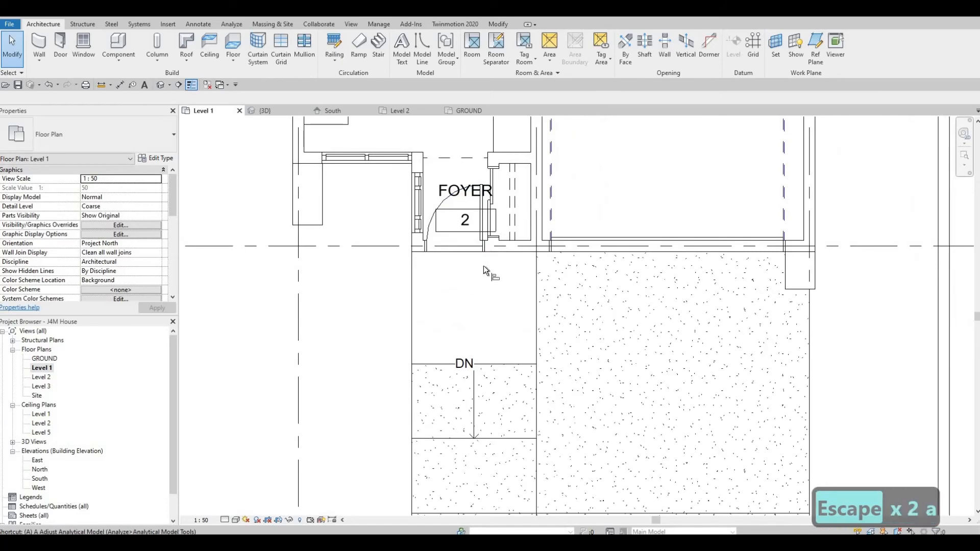
pyautogui.press('l')
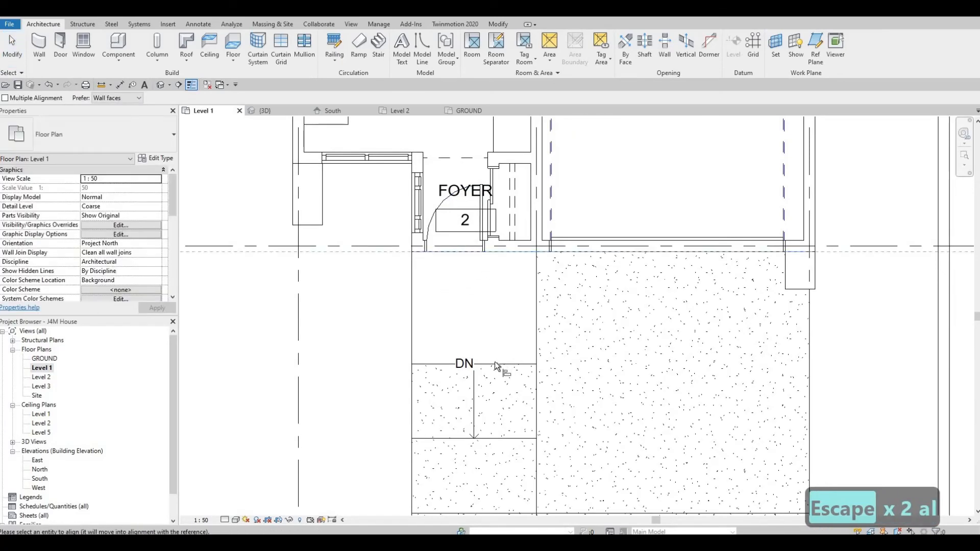
pyautogui.click(495, 361)
pyautogui.scroll(-1, 479, 384)
pyautogui.scroll(-1, 455, 434)
pyautogui.press('Escape')
pyautogui.press('Escape')
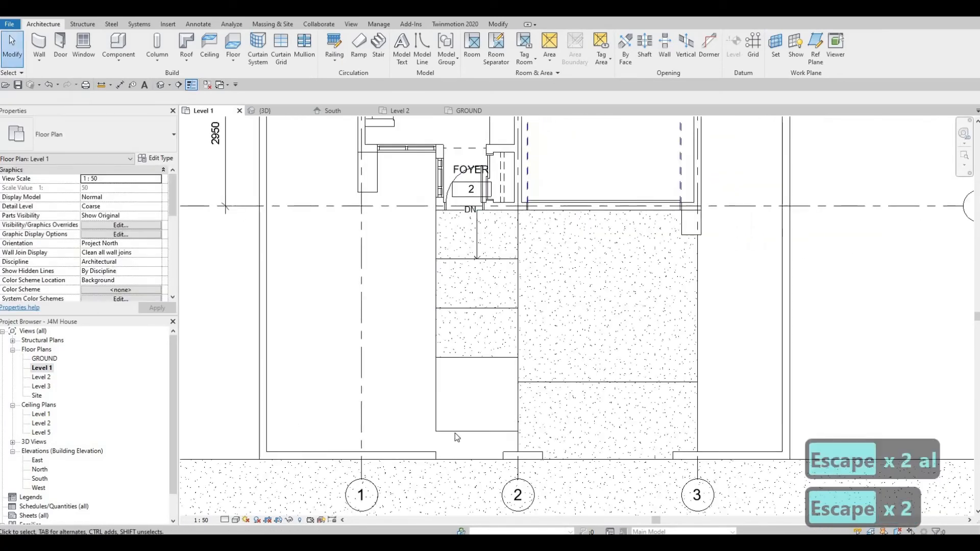
# Step: Edit the FLOOR 2 plot floor's boundary, moving the line in front of the entrance stair up to the lowest tread, and finish
pyautogui.click(428, 217)
pyautogui.doubleClick(459, 444)
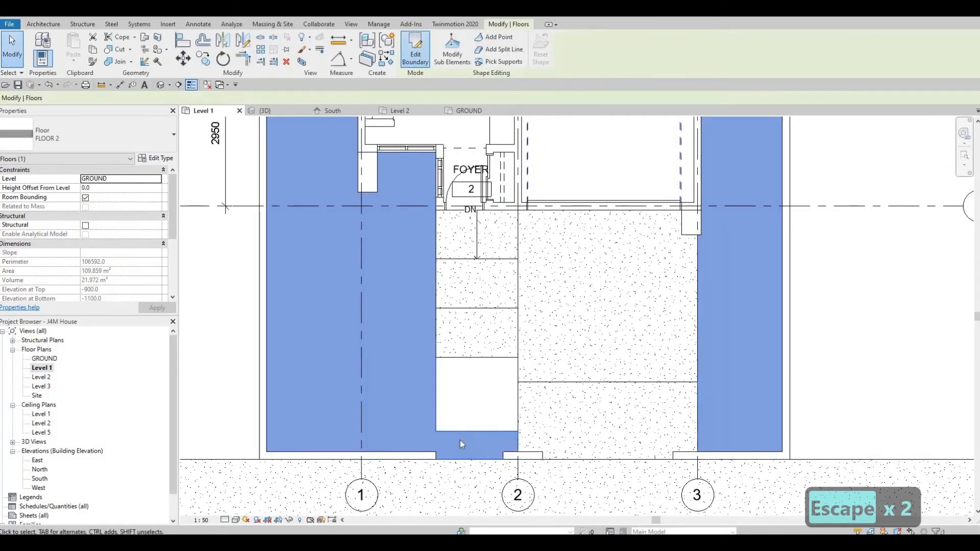
pyautogui.click(458, 363)
pyautogui.moveTo(458, 363); pyautogui.dragTo(459, 357)
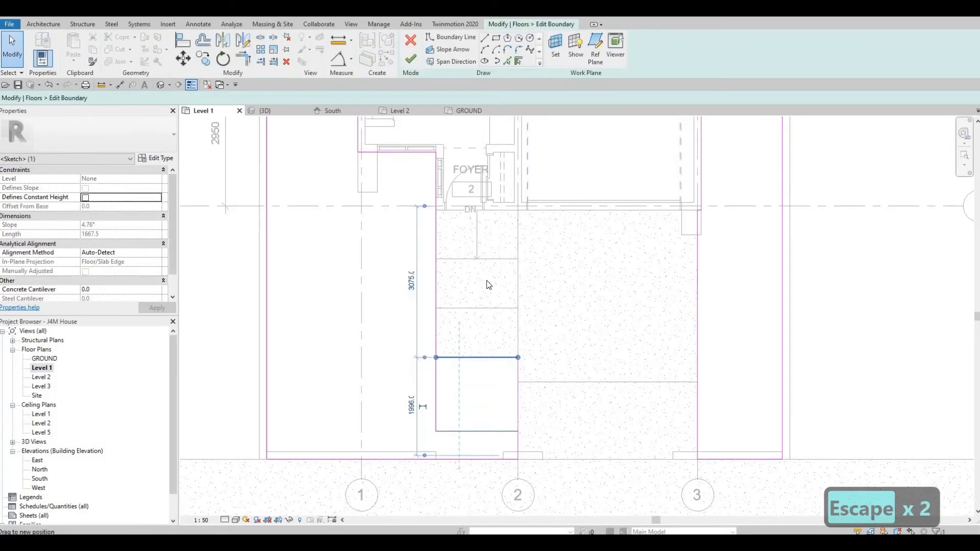
pyautogui.click(411, 59)
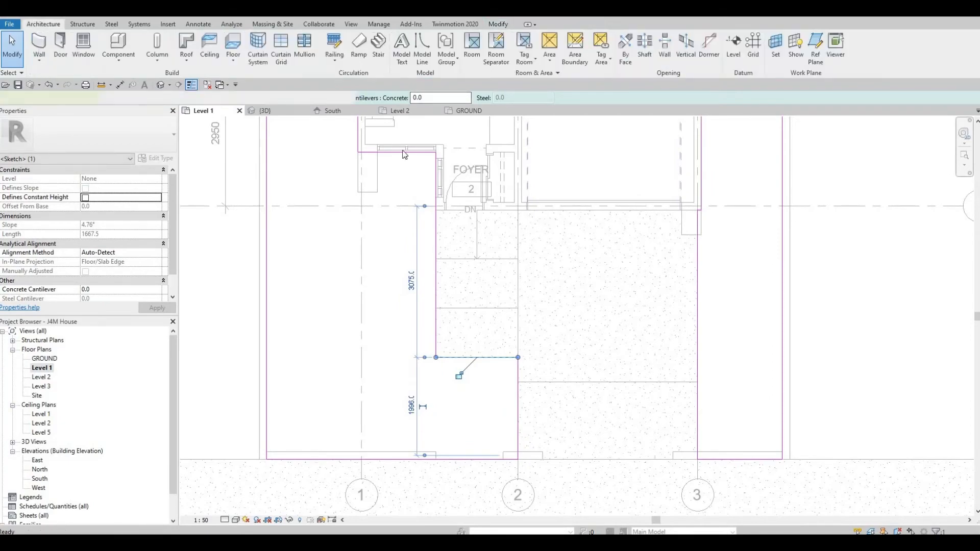
# Step: Examine the fitted entrance stair and the house front with its border walls in the 3D view
pyautogui.press('Escape')
pyautogui.press('Escape')
pyautogui.press('Escape')
pyautogui.click(265, 111)
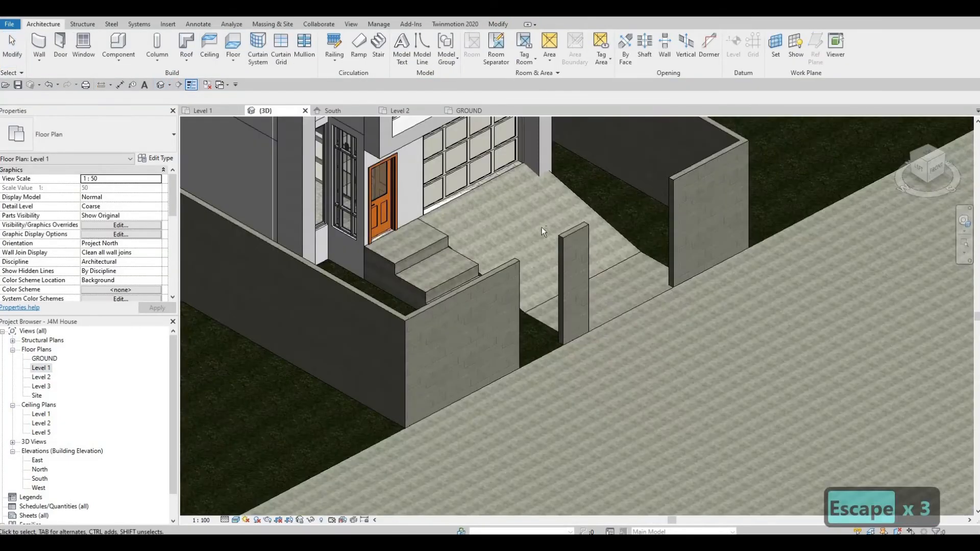
pyautogui.scroll(-2, 482, 202)
pyautogui.keyDown('shift'); pyautogui.moveTo(536, 206); pyautogui.dragTo(521, 300, button='middle'); pyautogui.keyUp('shift')
pyautogui.scroll(-4, 511, 302)
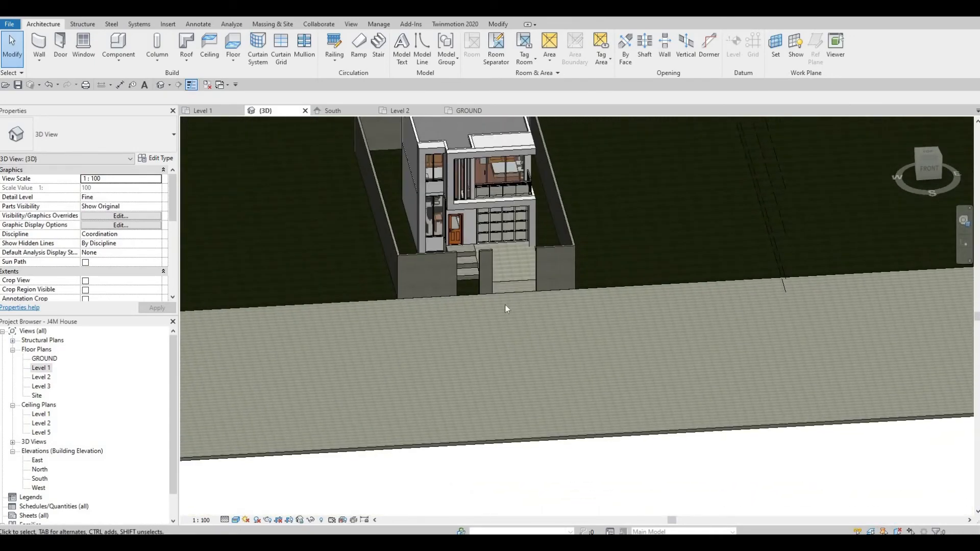
pyautogui.scroll(3, 493, 270)
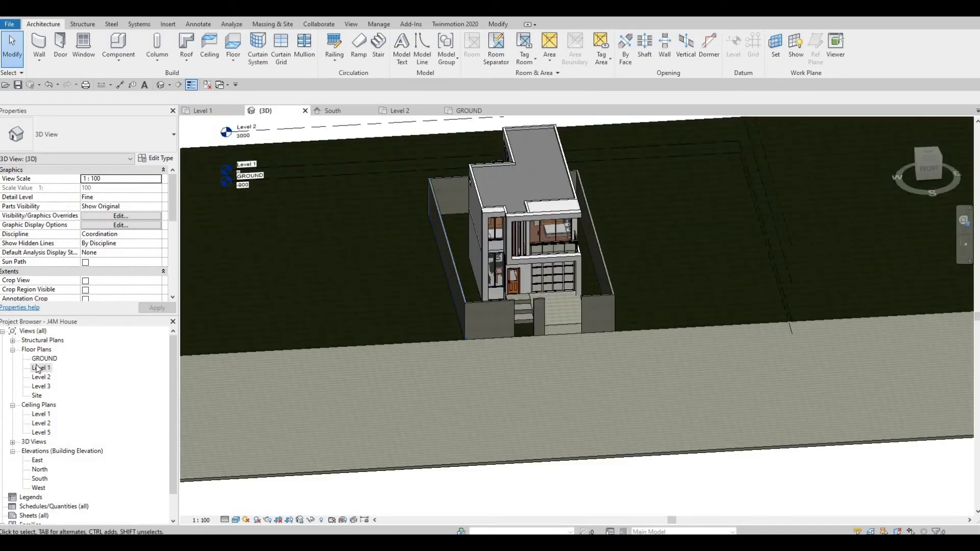
# Step: In the Level 1 plan, start an in-place model in the Generic Models category
pyautogui.doubleClick(37, 369)
pyautogui.scroll(-4, 315, 305)
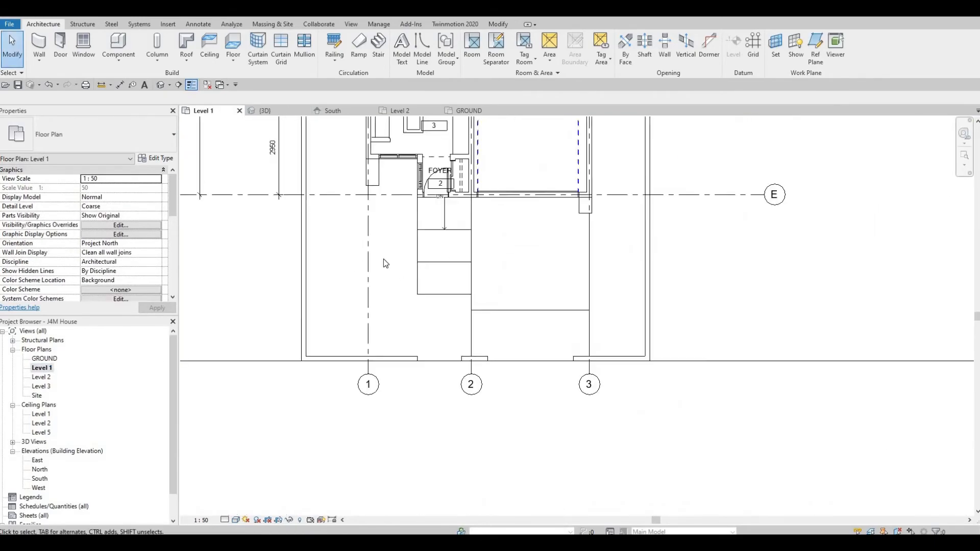
pyautogui.scroll(-2, 291, 153)
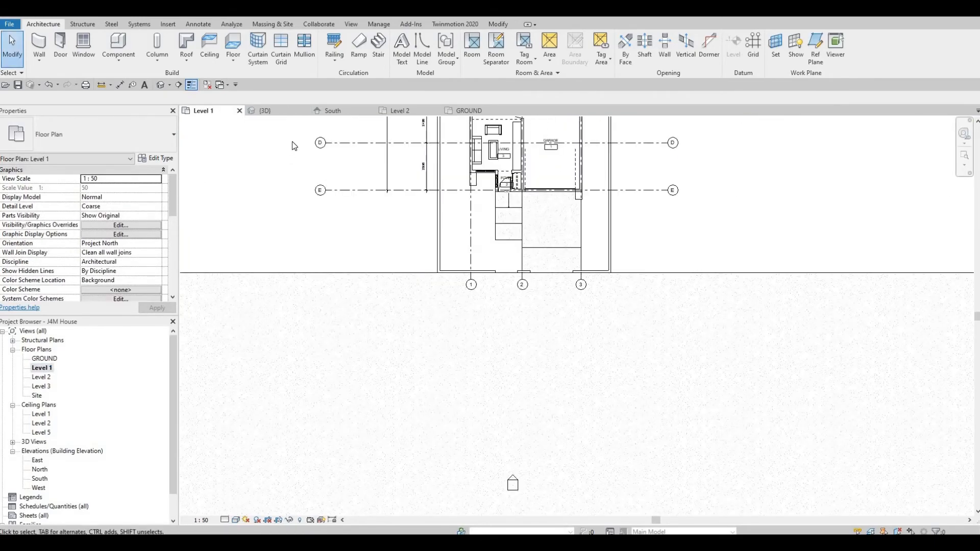
pyautogui.click(119, 65)
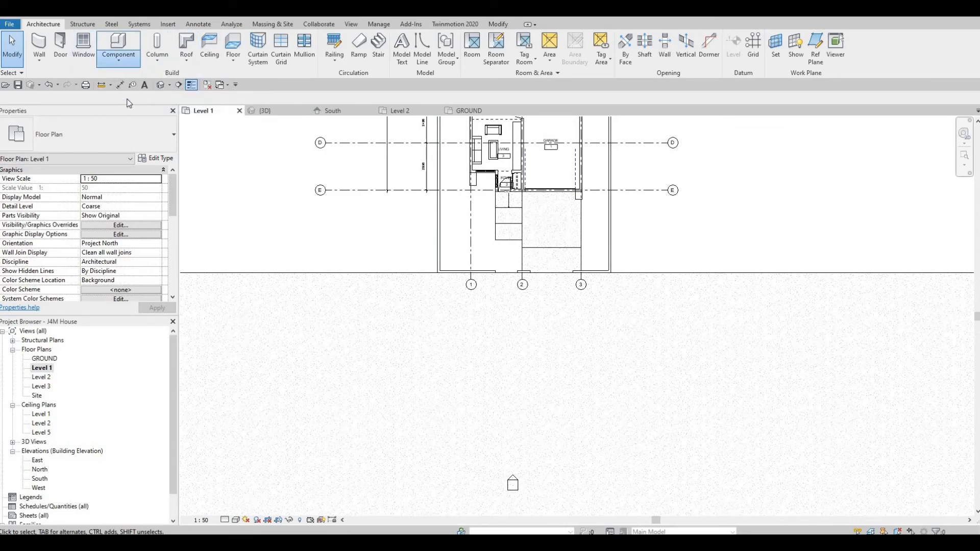
pyautogui.click(139, 103)
pyautogui.scroll(-2, 439, 240)
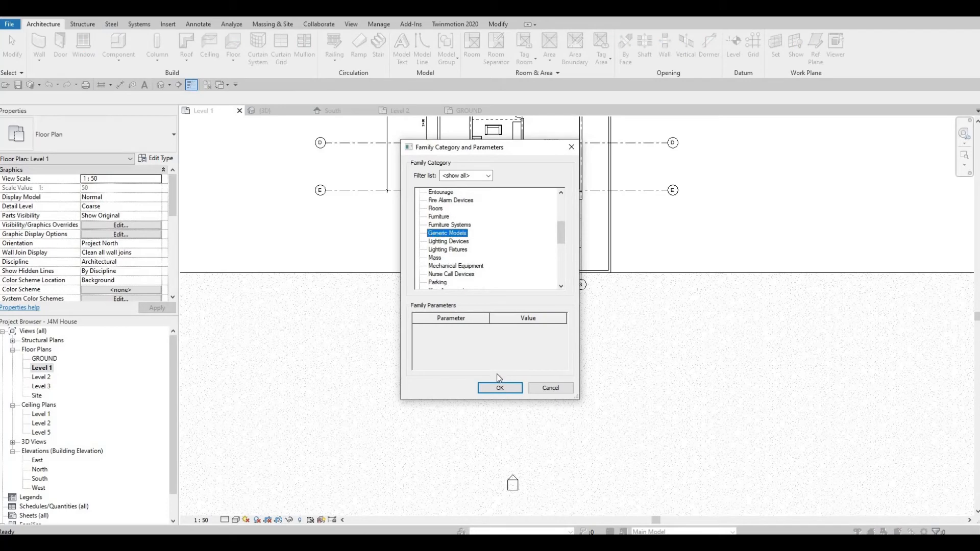
pyautogui.click(488, 295)
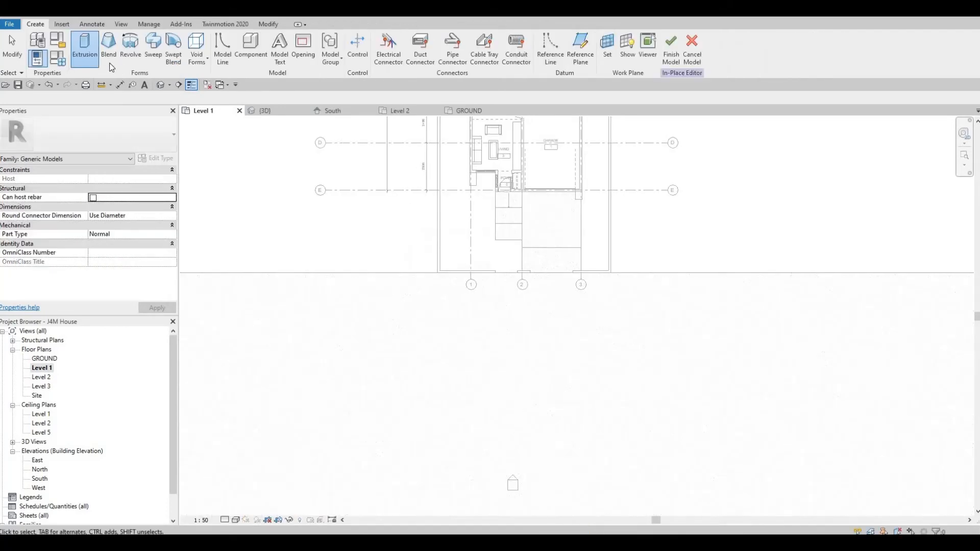
pyautogui.scroll(-1, 88, 51)
# Step: Start an extrusion and sketch a rectangle 72000 mm long and about 1600 mm deep along the front floor's house-side edge
pyautogui.click(87, 51)
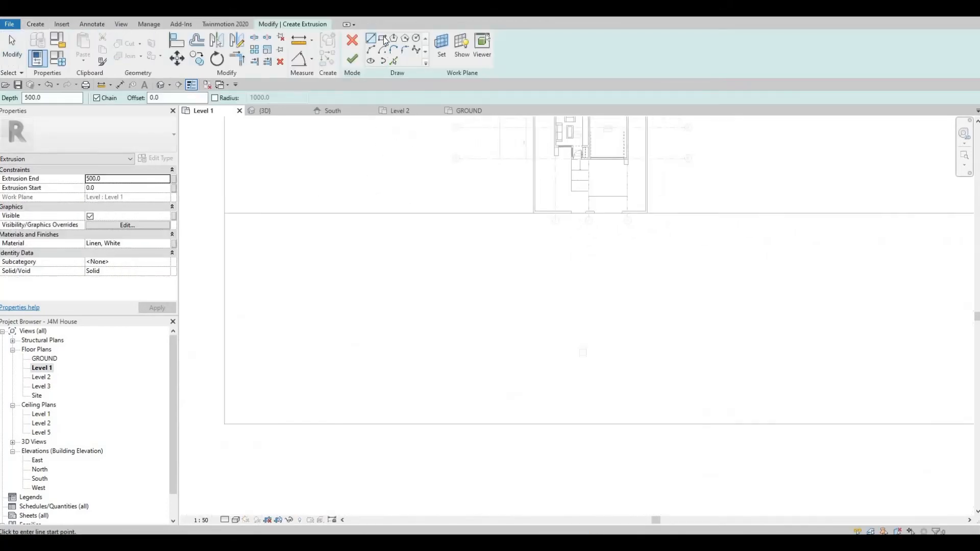
pyautogui.click(224, 212)
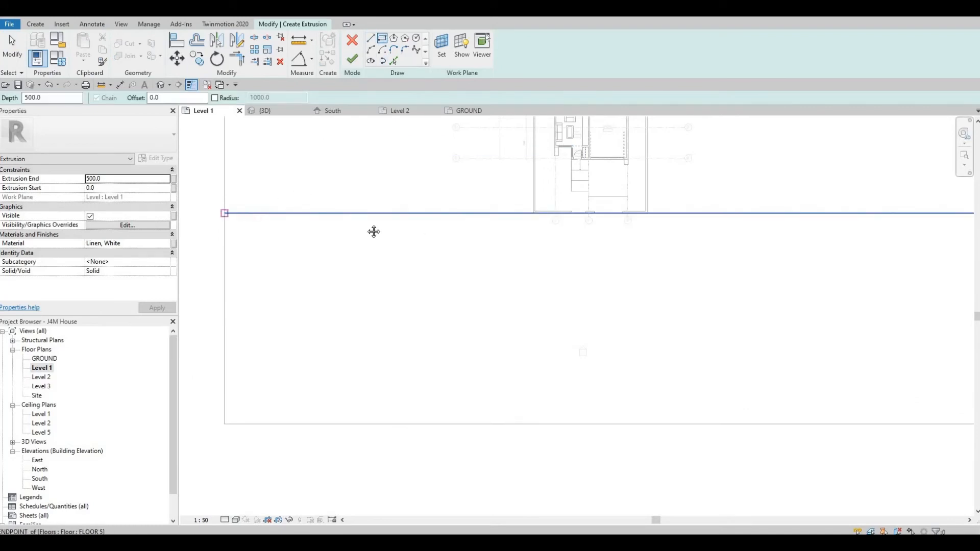
pyautogui.moveTo(746, 230); pyautogui.dragTo(499, 204, button='middle')
pyautogui.scroll(-1, 498, 204)
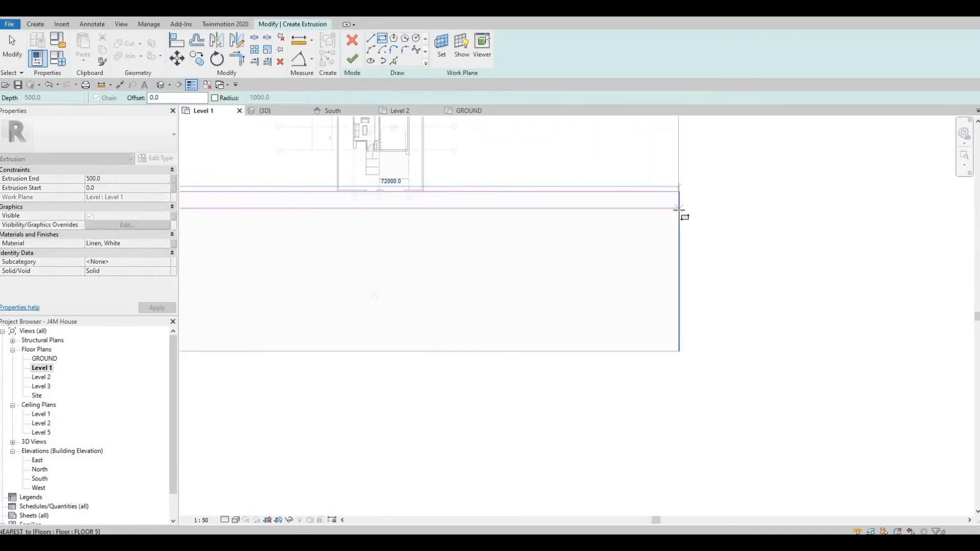
pyautogui.press('Escape')
pyautogui.press('Escape')
pyautogui.scroll(2, 331, 184)
pyautogui.press('Escape')
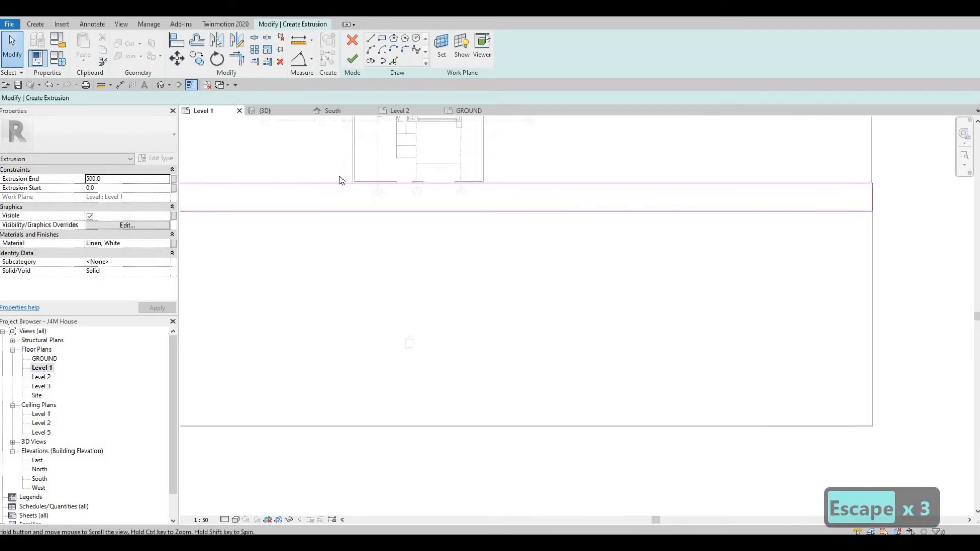
# Step: Draw two vertical lines across the strip, one at each side of the entrance opening in the front border wall
pyautogui.scroll(1, 341, 180)
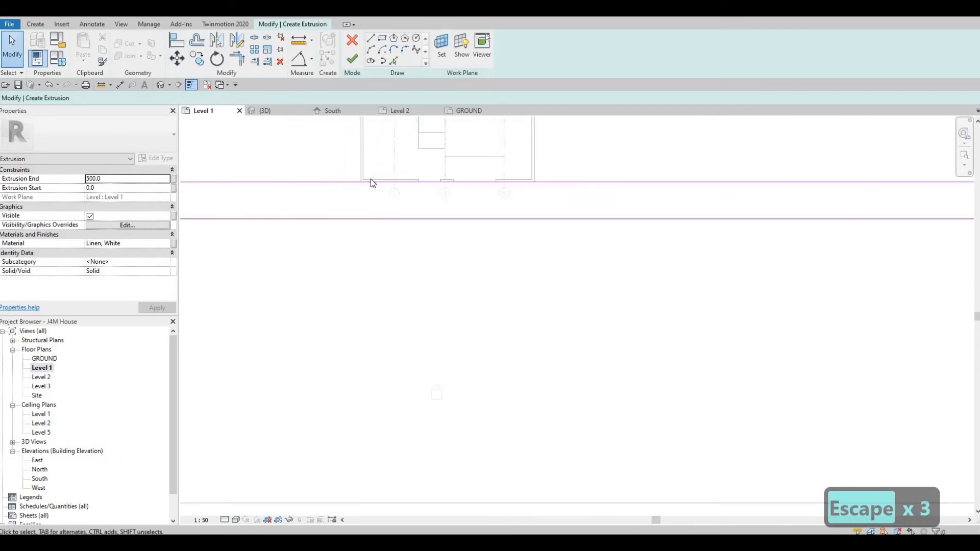
pyautogui.click(371, 39)
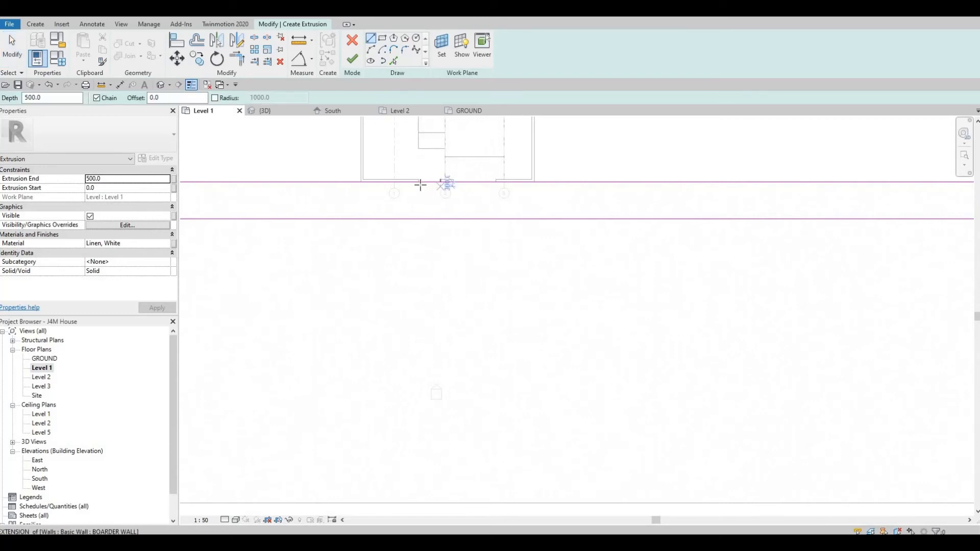
pyautogui.click(417, 182)
pyautogui.click(417, 219)
pyautogui.press('Escape')
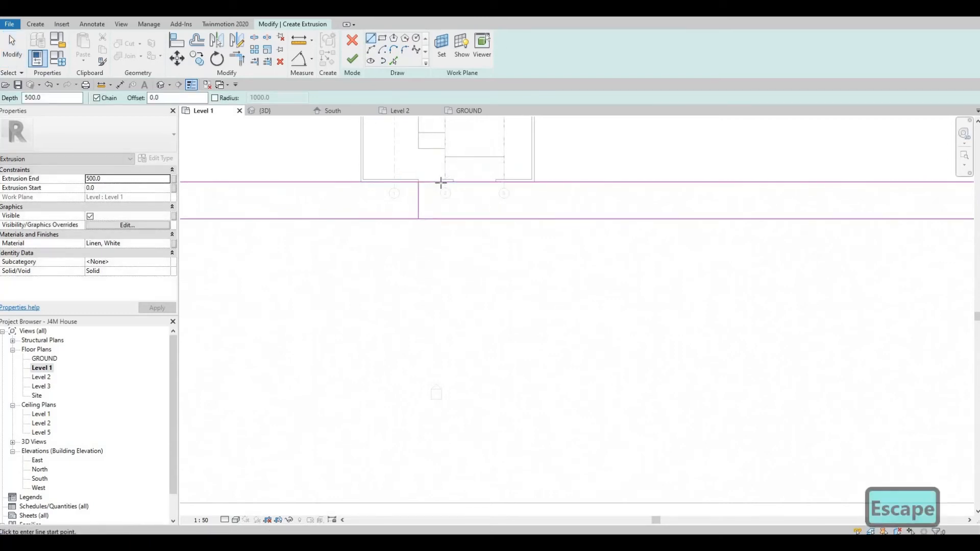
pyautogui.scroll(2, 438, 185)
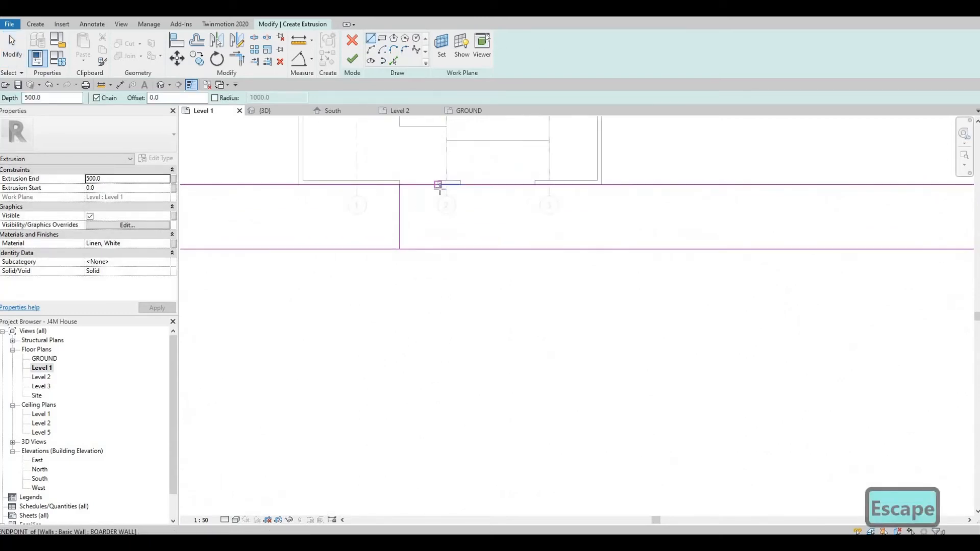
pyautogui.click(438, 185)
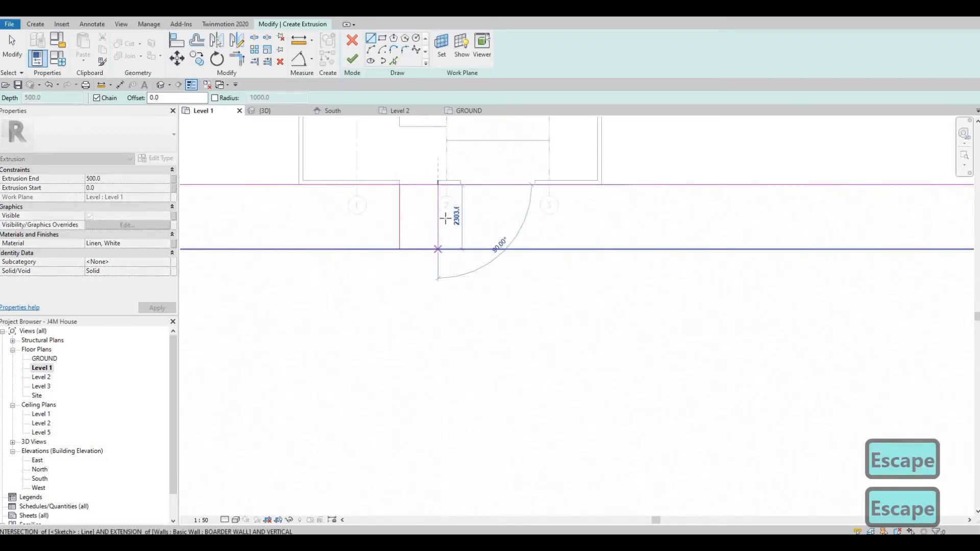
pyautogui.press('Escape')
# Step: Draw two vertical lines across the strip, one at each side of the driveway opening in the front border wall
pyautogui.click(461, 182)
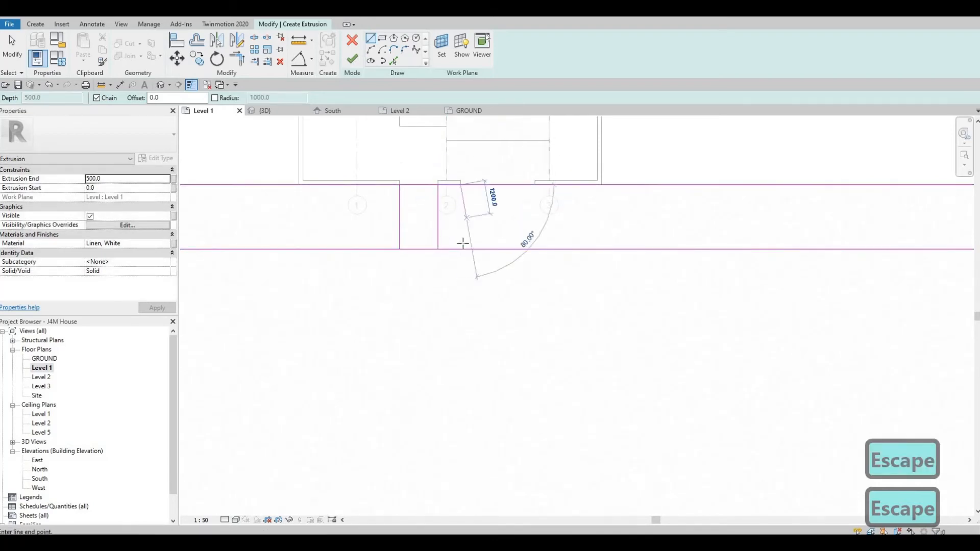
pyautogui.press('Escape')
pyautogui.click(533, 183)
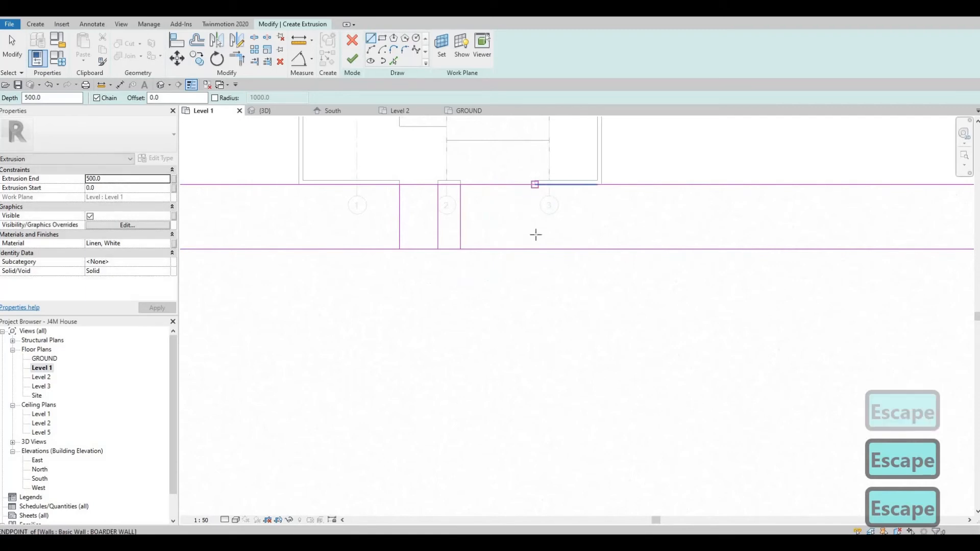
pyautogui.click(552, 252)
pyautogui.press('Escape')
pyautogui.press('Escape')
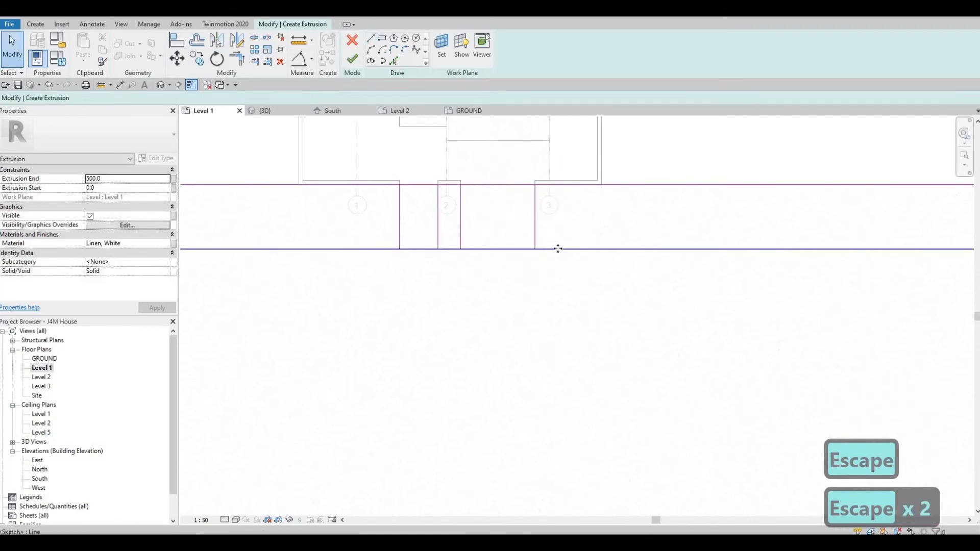
# Step: Set the strip's depth to 2000 mm by moving its road-side line
pyautogui.click(555, 250)
pyautogui.moveTo(558, 230); pyautogui.dragTo(557, 230)
pyautogui.scroll(-4, 541, 204)
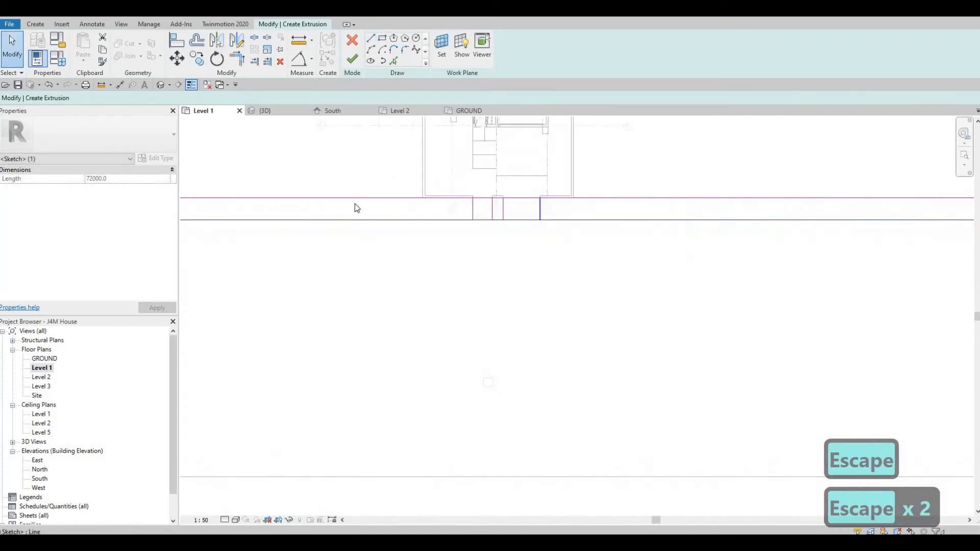
pyautogui.scroll(1, 337, 200)
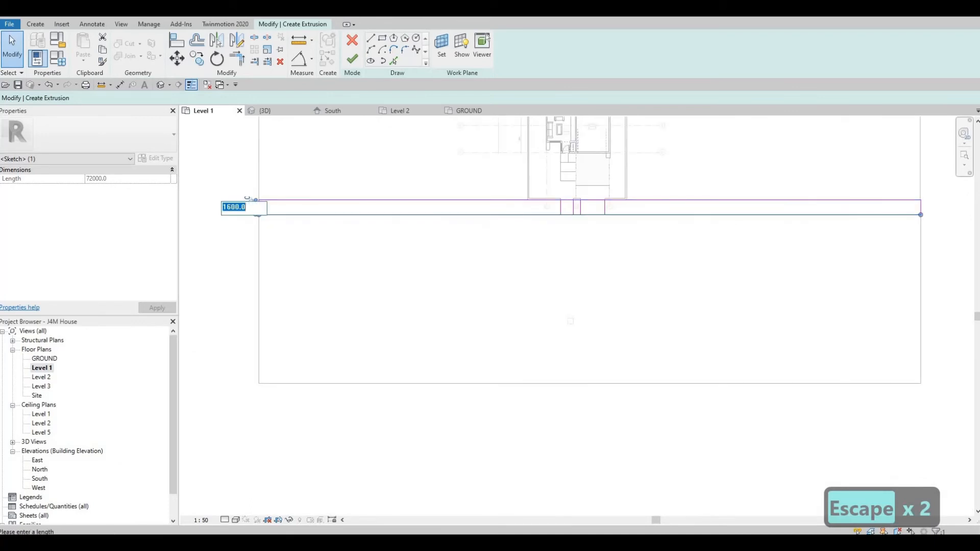
pyautogui.write('2000')
pyautogui.press('Return')
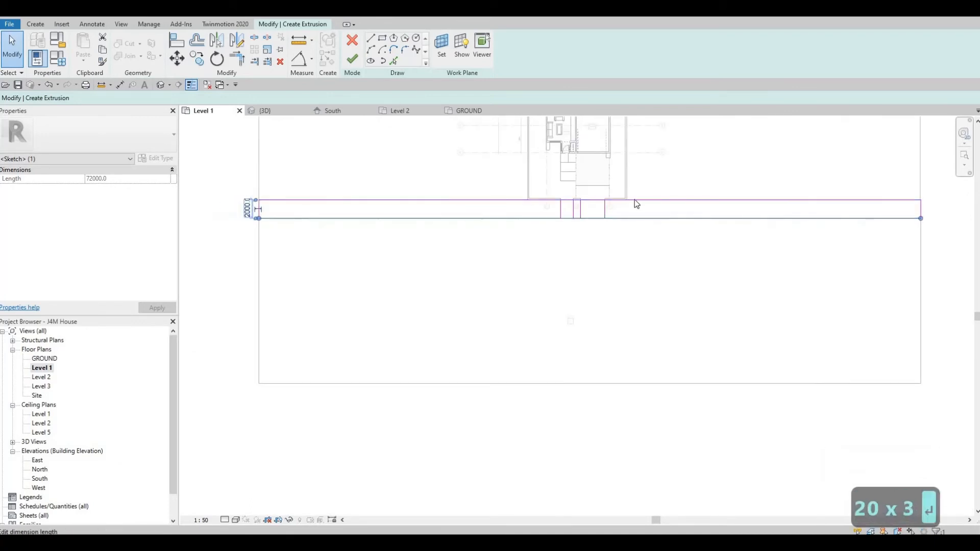
pyautogui.press('Escape')
pyautogui.press('Escape')
# Step: Split the strip's two long sketch lines within the entrance and driveway openings
pyautogui.scroll(3, 480, 222)
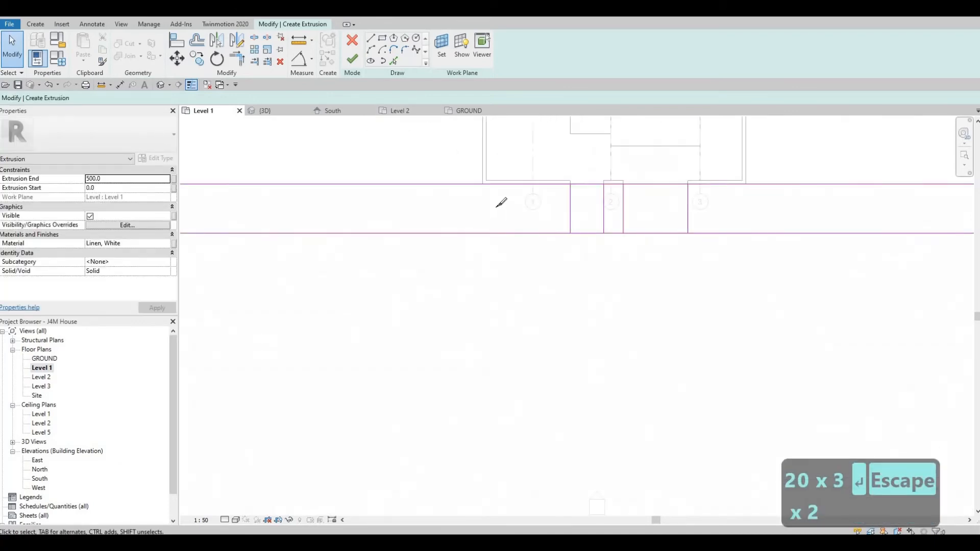
pyautogui.press('s')
pyautogui.press('l')
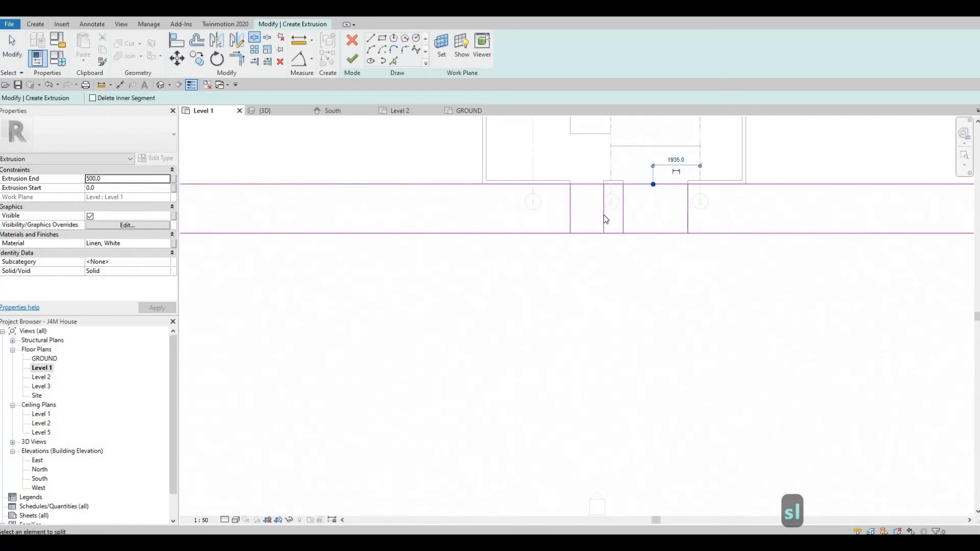
pyautogui.press('Escape')
pyautogui.press('Escape')
pyautogui.press('Escape')
# Step: Trim the strip's long lines to the vertical lines, leaving both openings clear and three closed outlines
pyautogui.press('t')
pyautogui.press('r')
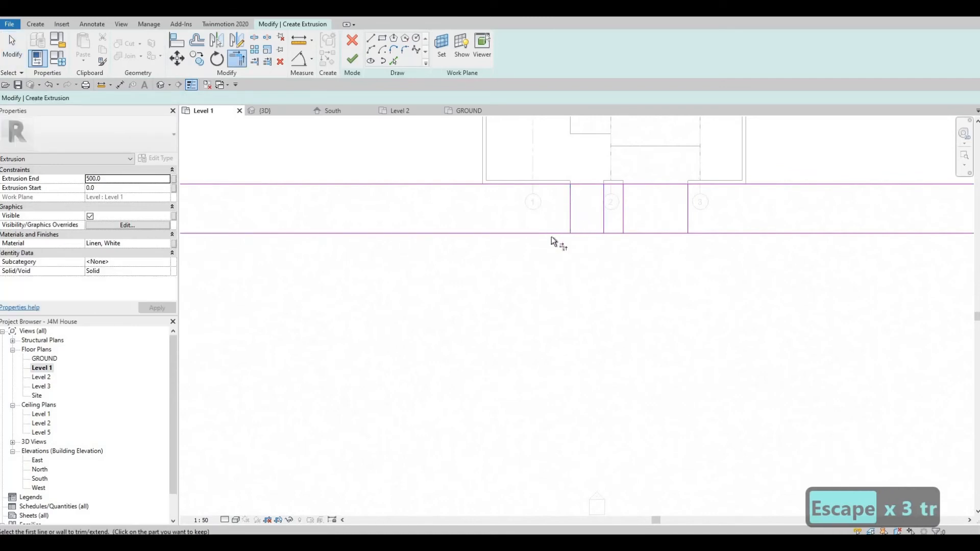
pyautogui.click(553, 234)
pyautogui.click(568, 207)
pyautogui.click(569, 205)
pyautogui.click(557, 183)
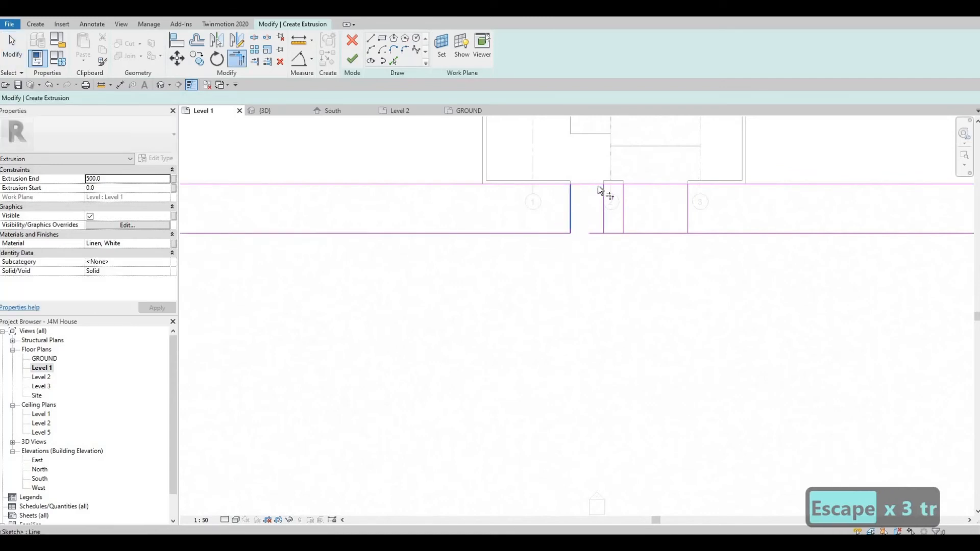
pyautogui.click(603, 189)
pyautogui.click(622, 186)
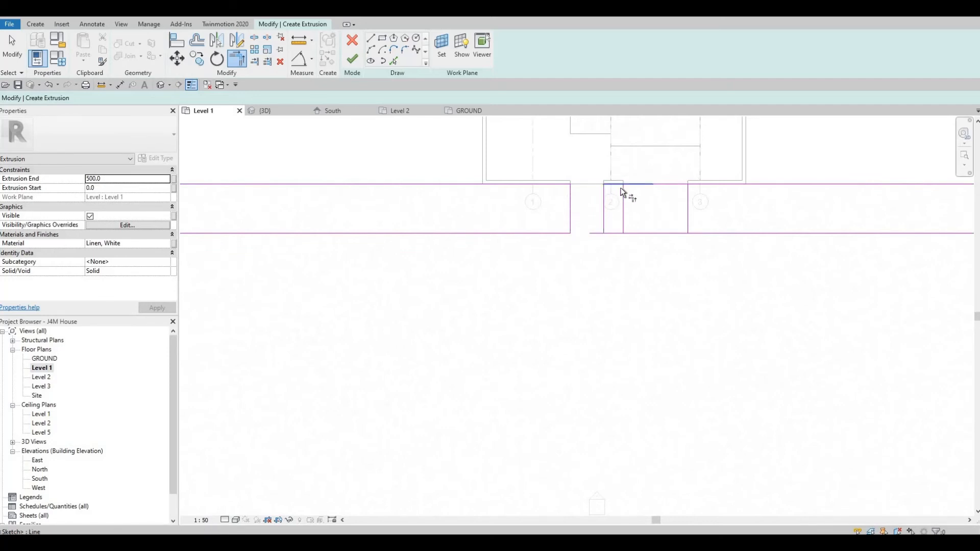
pyautogui.click(607, 226)
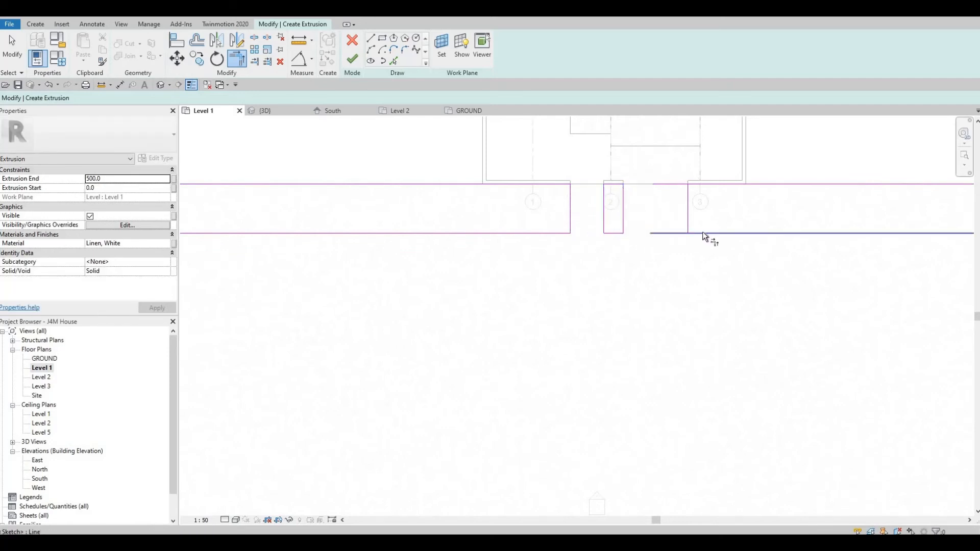
pyautogui.click(689, 225)
pyautogui.click(690, 193)
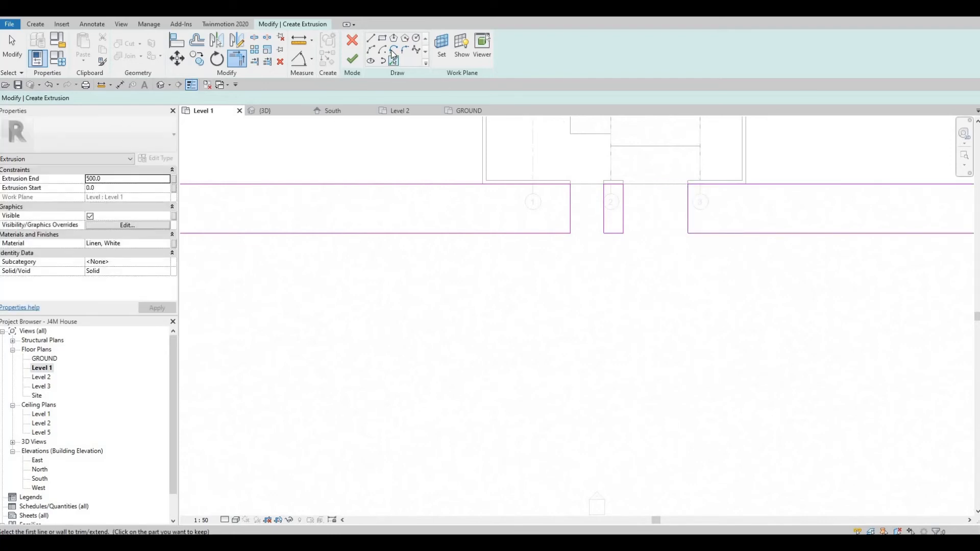
# Step: Fillet the left outline's road-side corner at the entrance opening with radius 1300 mm and the middle outline's lower-left corner with radius 500 mm
pyautogui.click(404, 50)
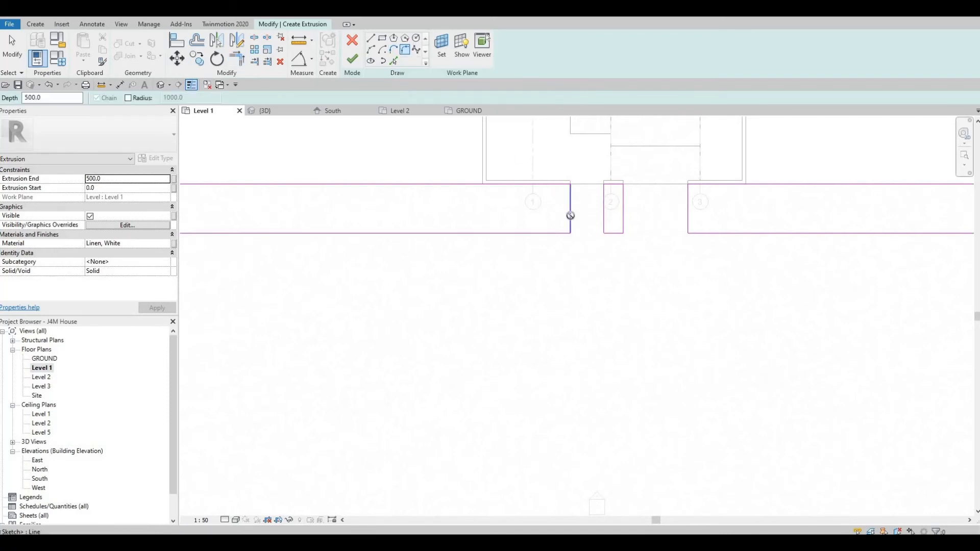
pyautogui.click(565, 214)
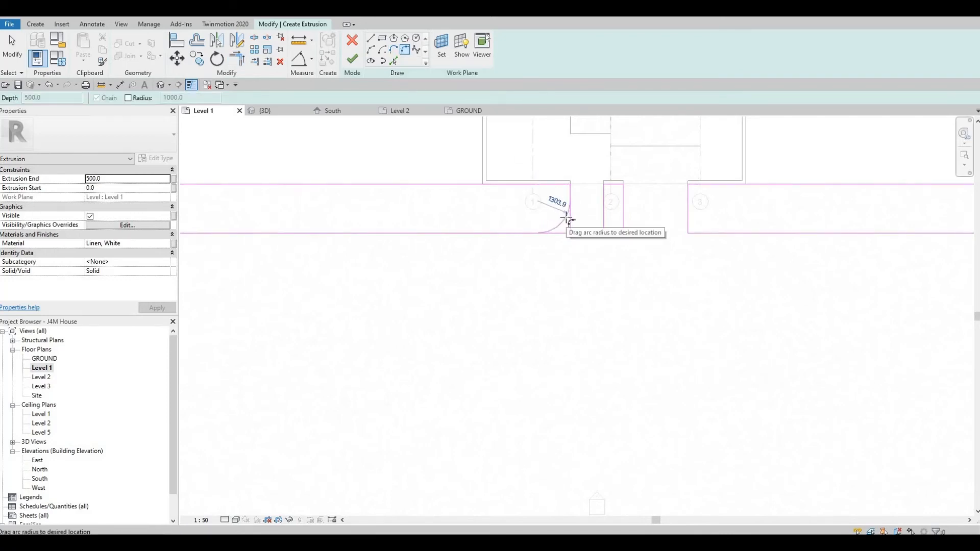
pyautogui.click(579, 217)
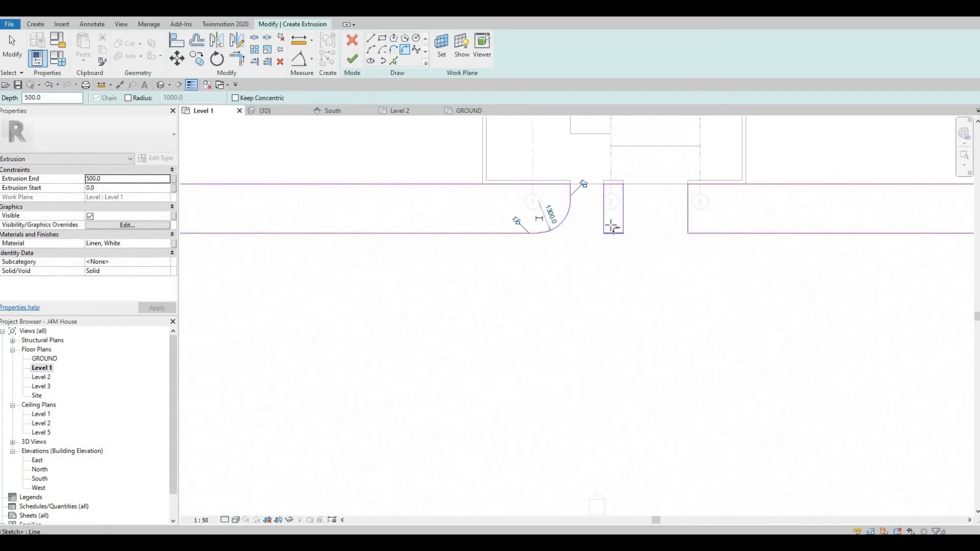
pyautogui.click(611, 228)
pyautogui.click(611, 224)
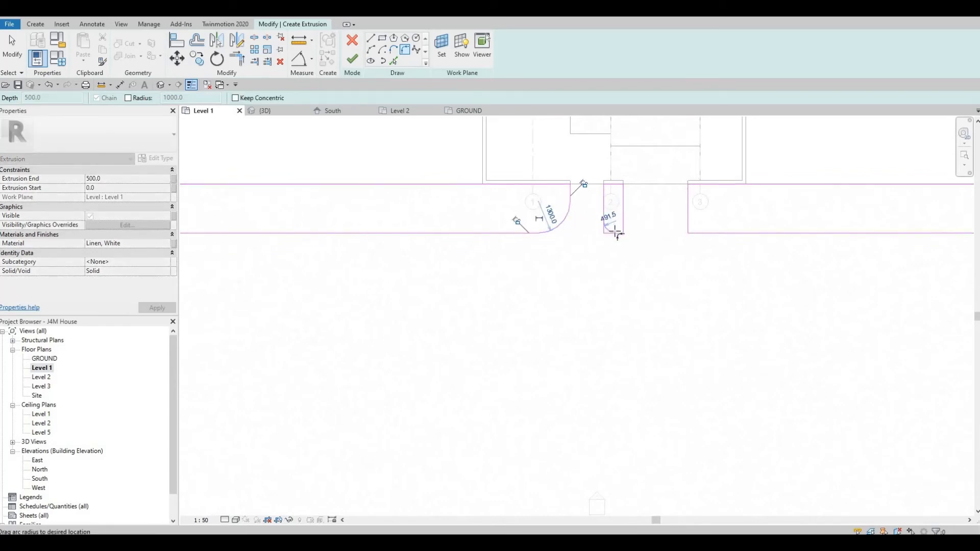
pyautogui.click(618, 235)
pyautogui.scroll(2, 620, 235)
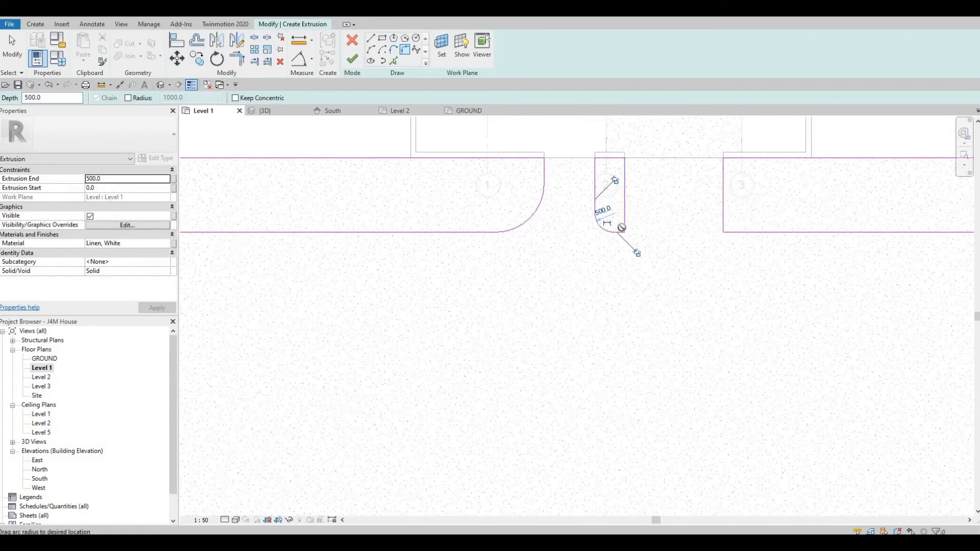
# Step: Try to fillet the middle outline's road-side corner facing the driveway opening
pyautogui.click(617, 232)
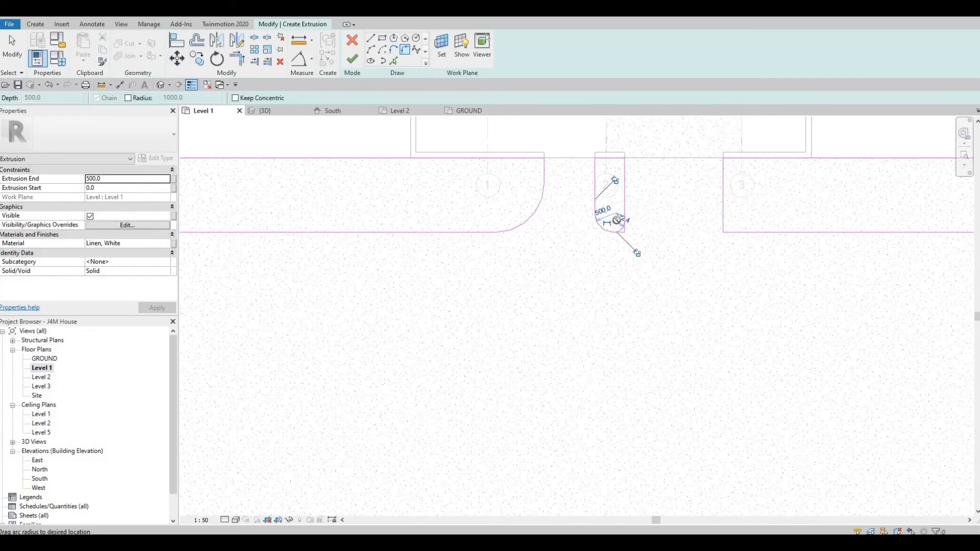
pyautogui.click(716, 229)
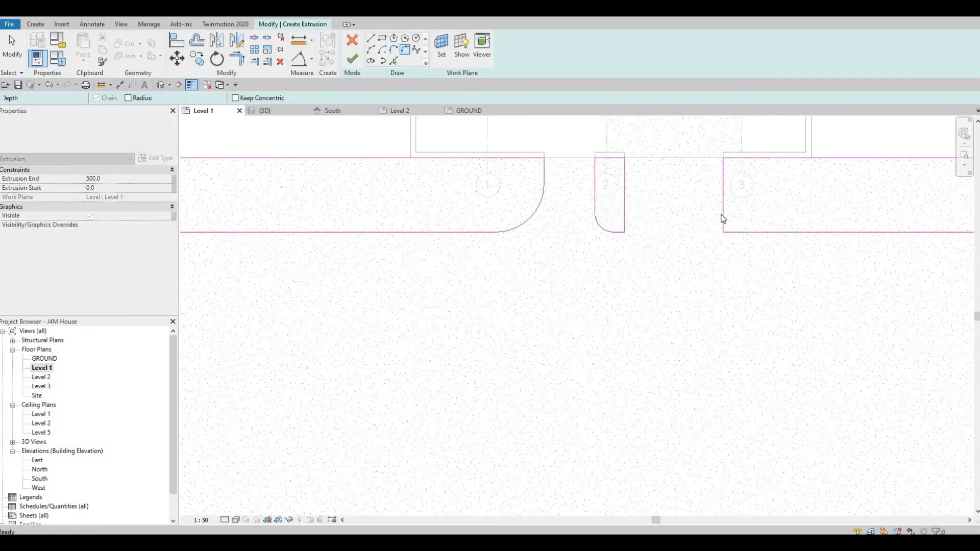
pyautogui.press('Escape')
pyautogui.press('Escape')
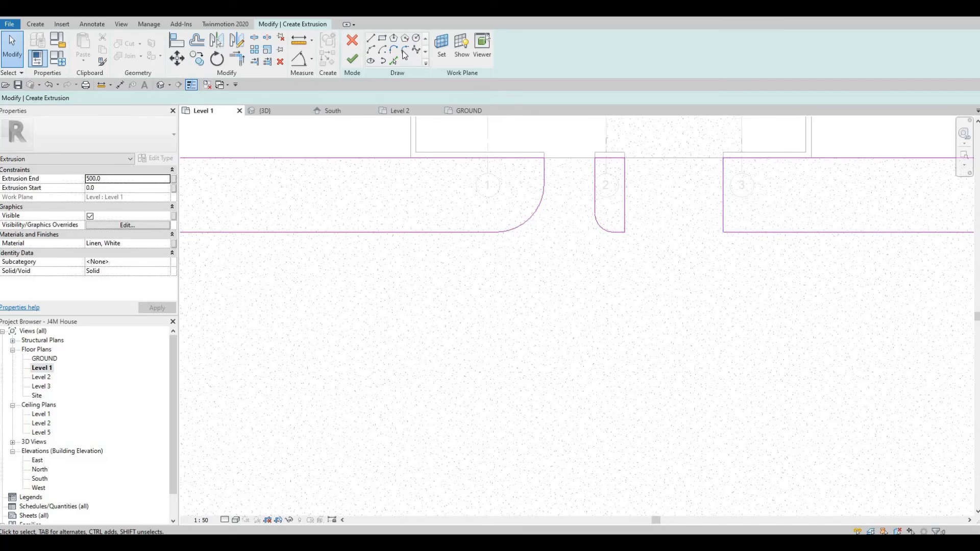
# Step: Fillet the right outline's road-side corner at the driveway opening with radius 1300 mm
pyautogui.press('Return')
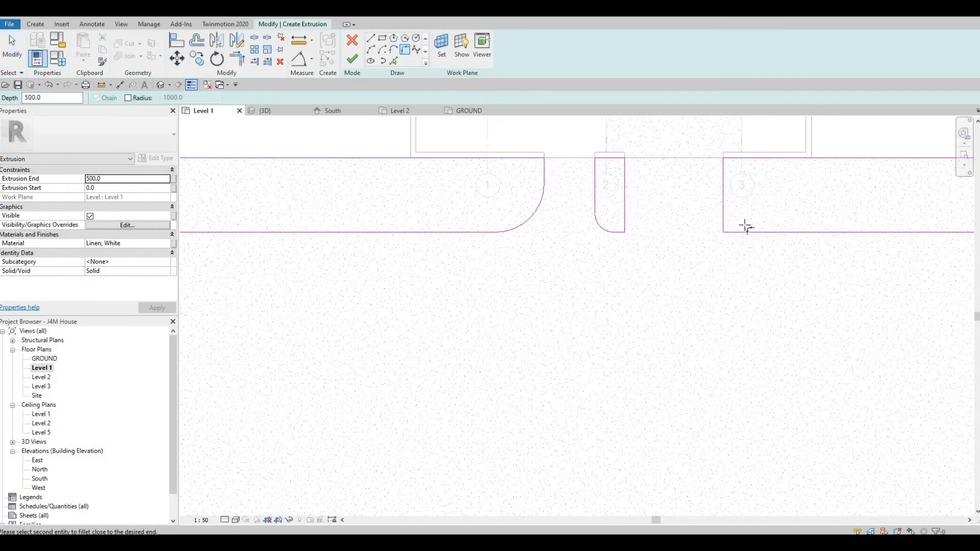
pyautogui.click(743, 227)
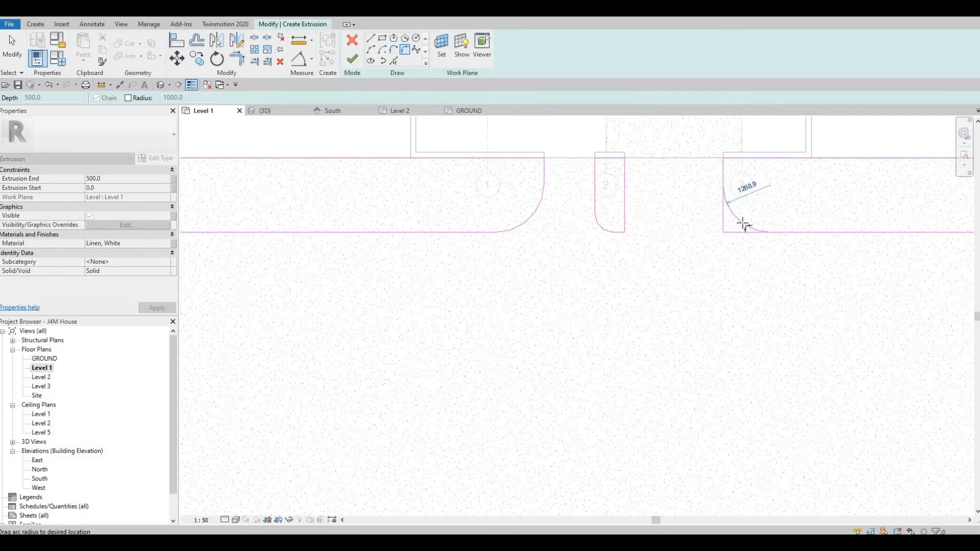
pyautogui.click(721, 235)
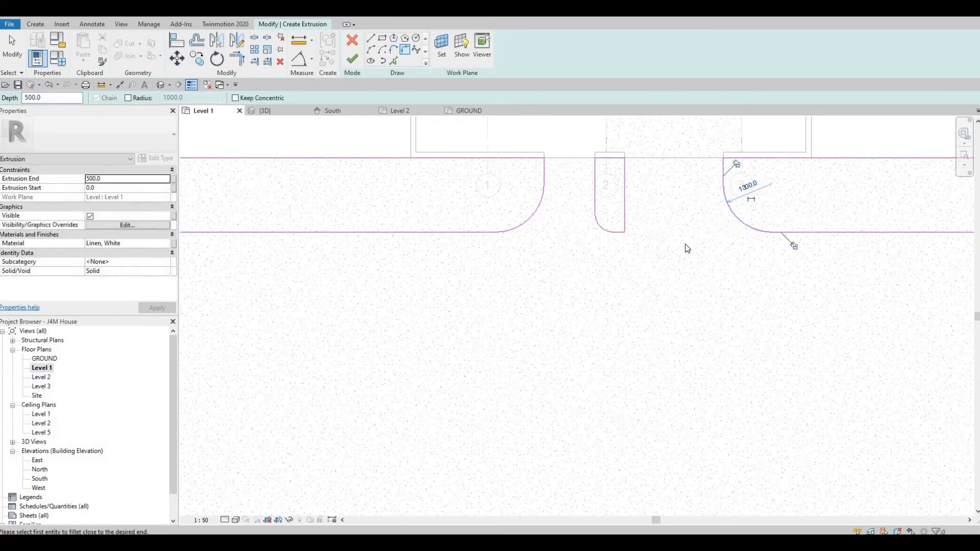
pyautogui.press('Escape')
pyautogui.press('Escape')
pyautogui.scroll(-2, 570, 194)
pyautogui.press('Escape')
pyautogui.press('Escape')
pyautogui.scroll(3, 580, 240)
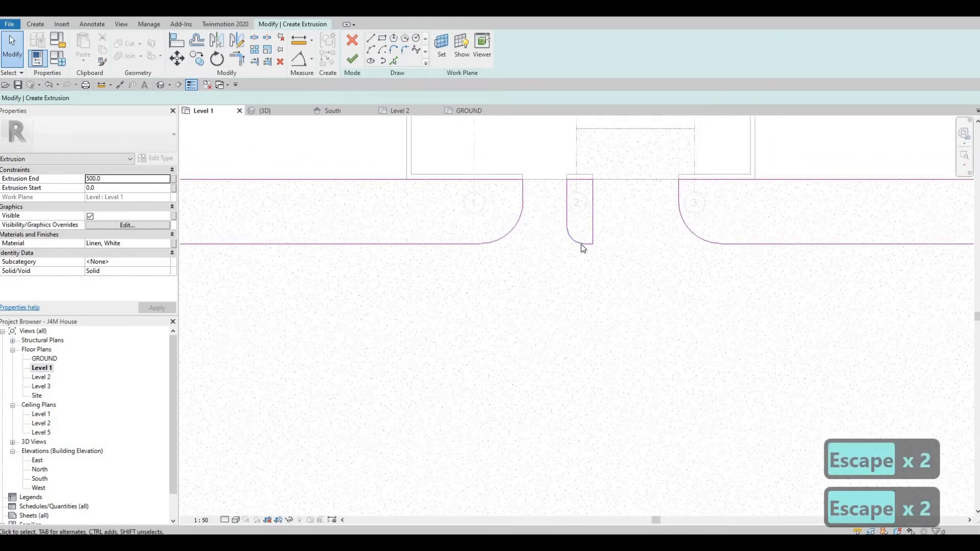
# Step: Try to reshape the middle outline's corner arc by moving it and entering radii of 0 and 25 mm
pyautogui.click(572, 241)
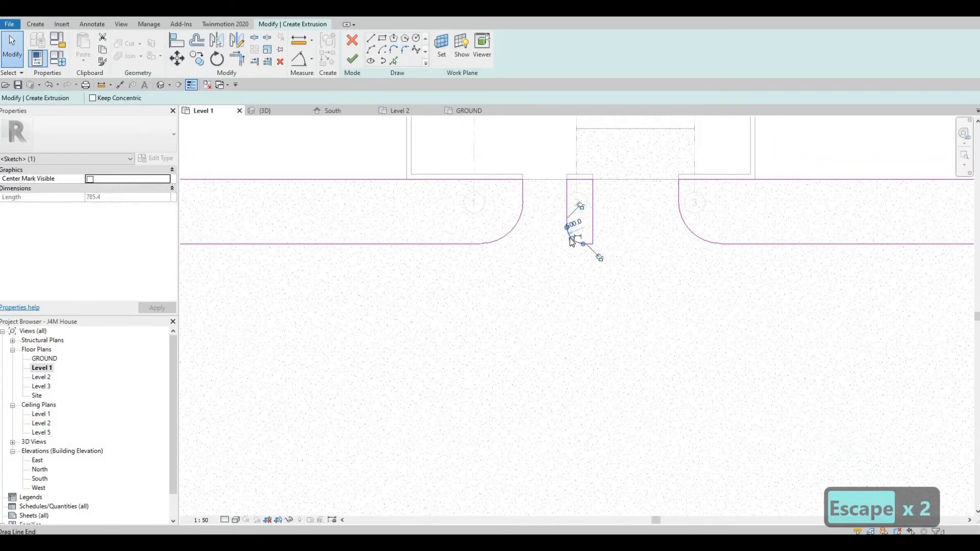
pyautogui.click(569, 234)
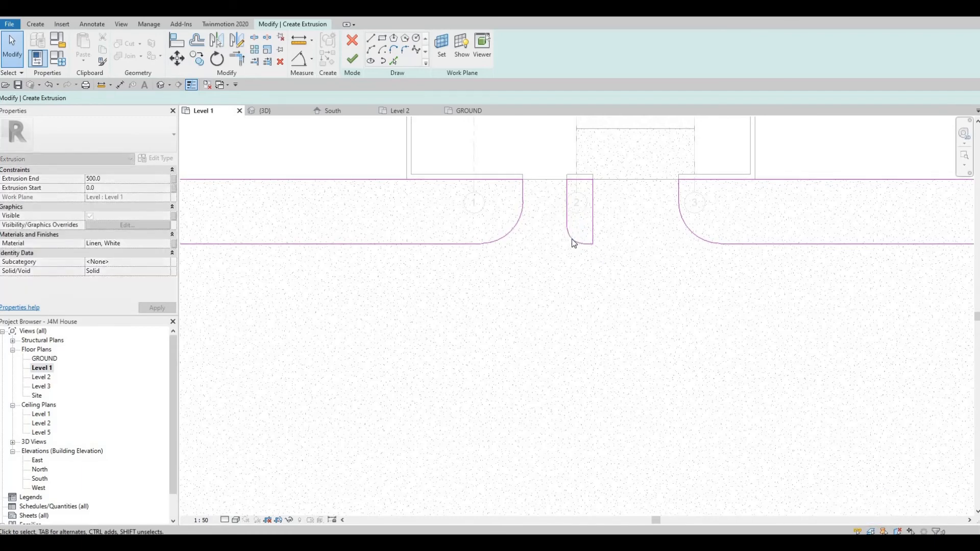
pyautogui.click(567, 241)
pyautogui.moveTo(567, 241); pyautogui.dragTo(567, 237)
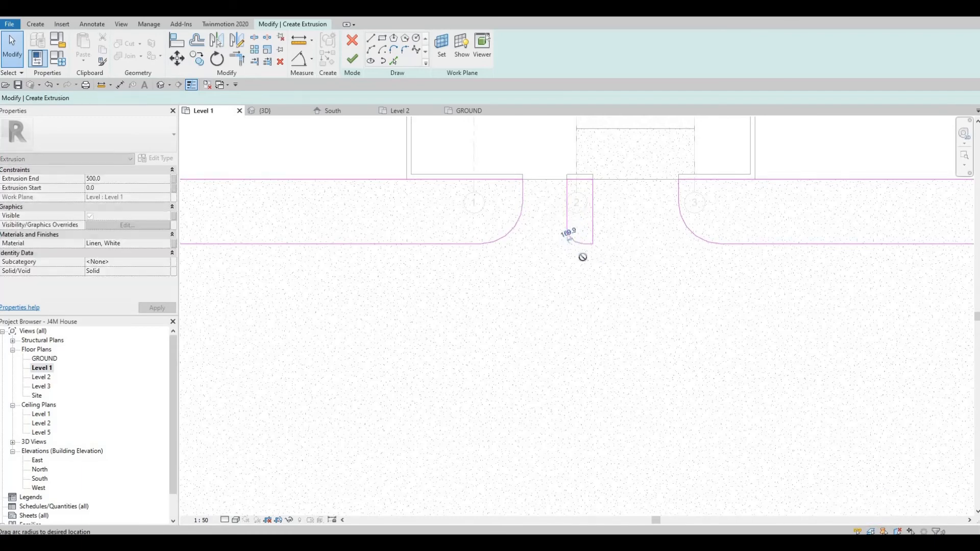
pyautogui.press('Escape')
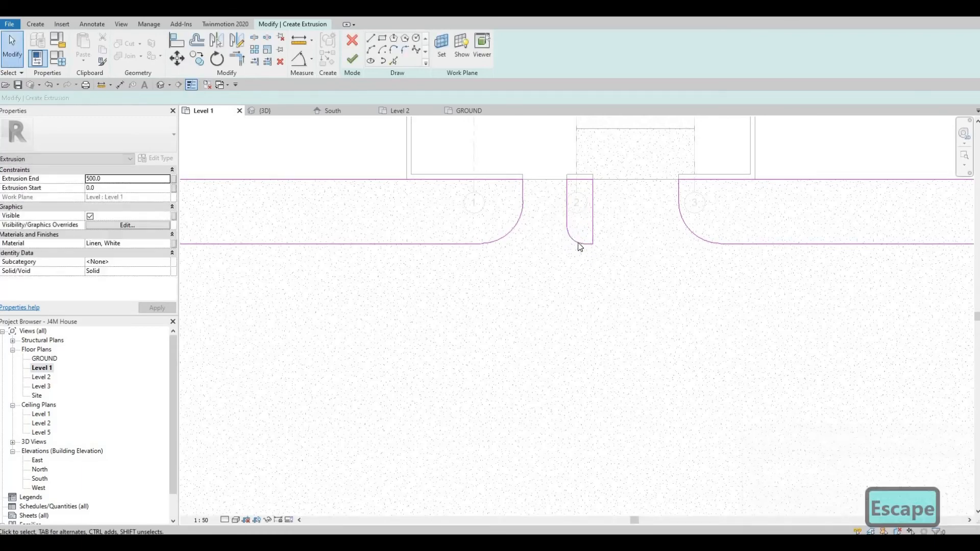
pyautogui.click(585, 243)
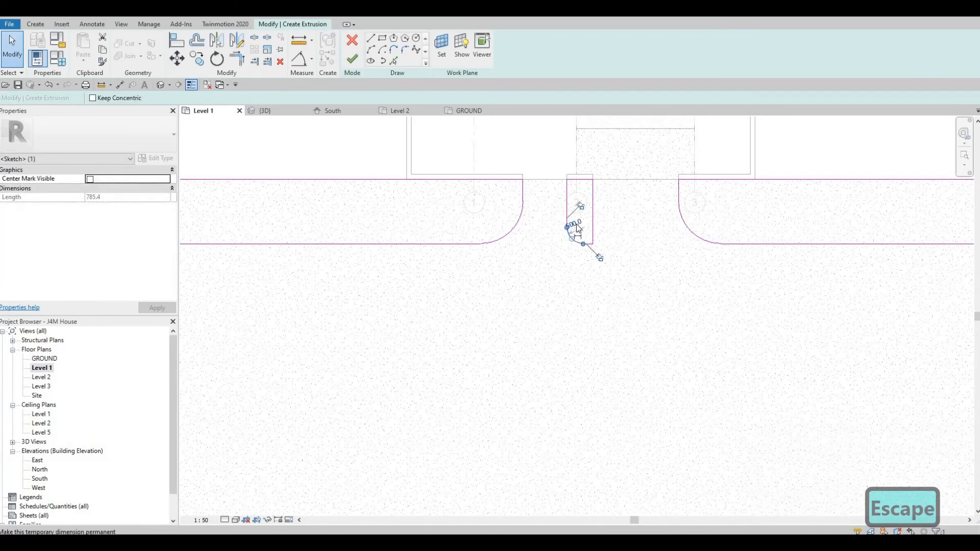
pyautogui.write('0')
pyautogui.press('Return')
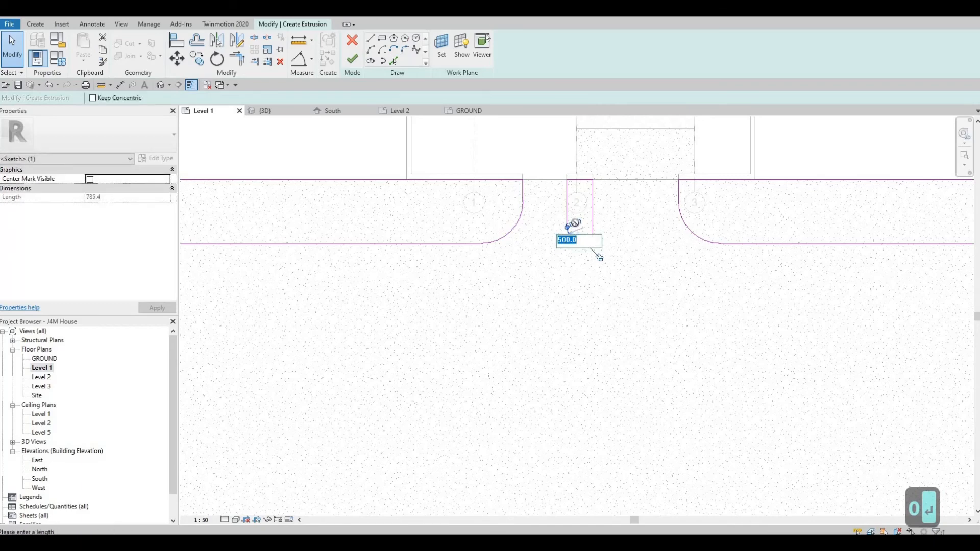
pyautogui.write('25')
pyautogui.press('Return')
pyautogui.press('Escape')
pyautogui.press('Escape')
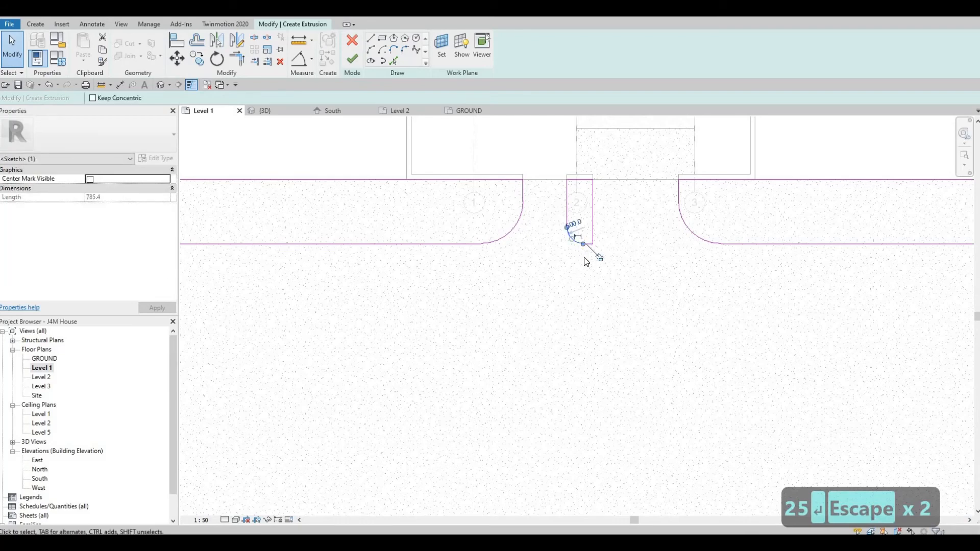
# Step: Delete the middle outline's corner arc and trim its two adjoining lines back to a square corner
pyautogui.press('Delete')
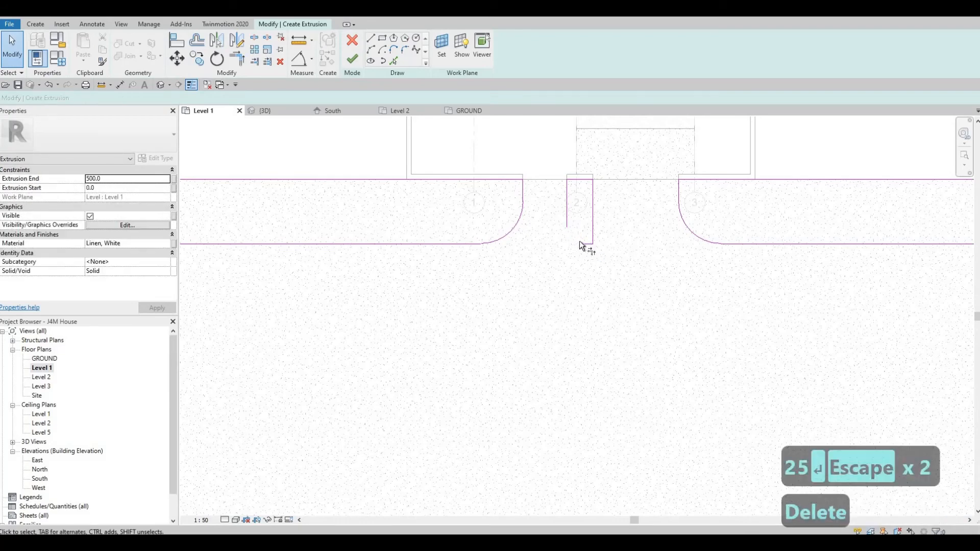
pyautogui.press('t')
pyautogui.press('r')
pyautogui.click(566, 217)
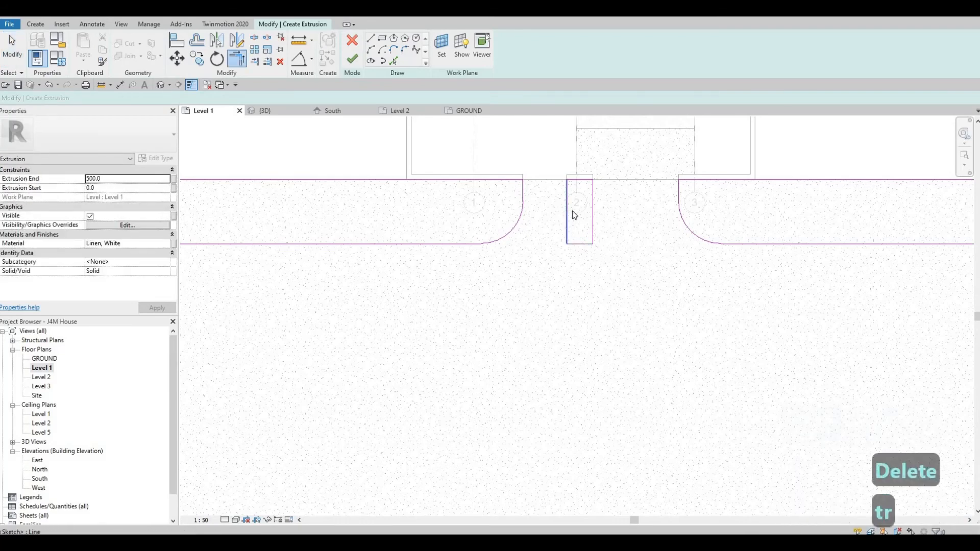
pyautogui.click(587, 244)
pyautogui.press('Escape')
pyautogui.press('Escape')
pyautogui.press('Escape')
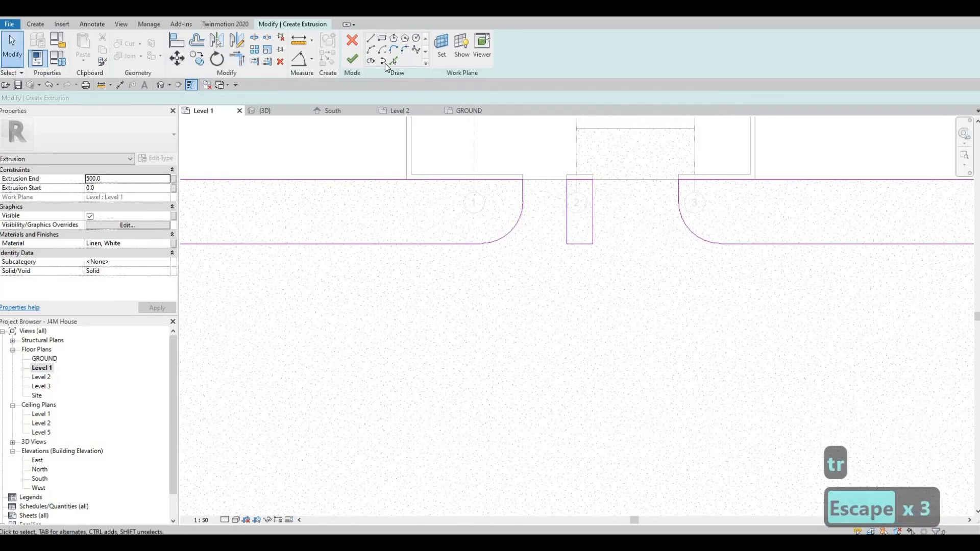
# Step: Fillet the middle outline's road-side corner facing the driveway, rounding almost the full width of its short end
pyautogui.click(403, 49)
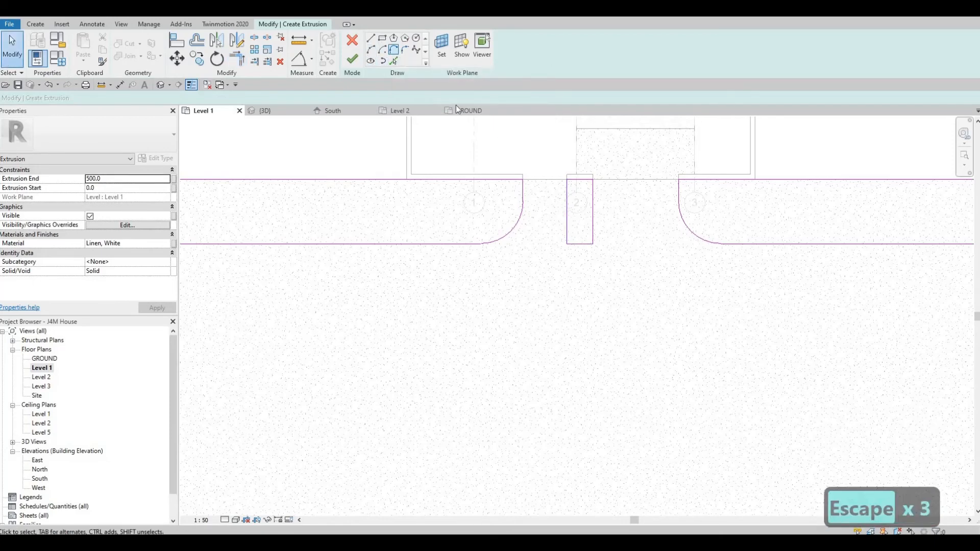
pyautogui.click(588, 244)
pyautogui.click(592, 233)
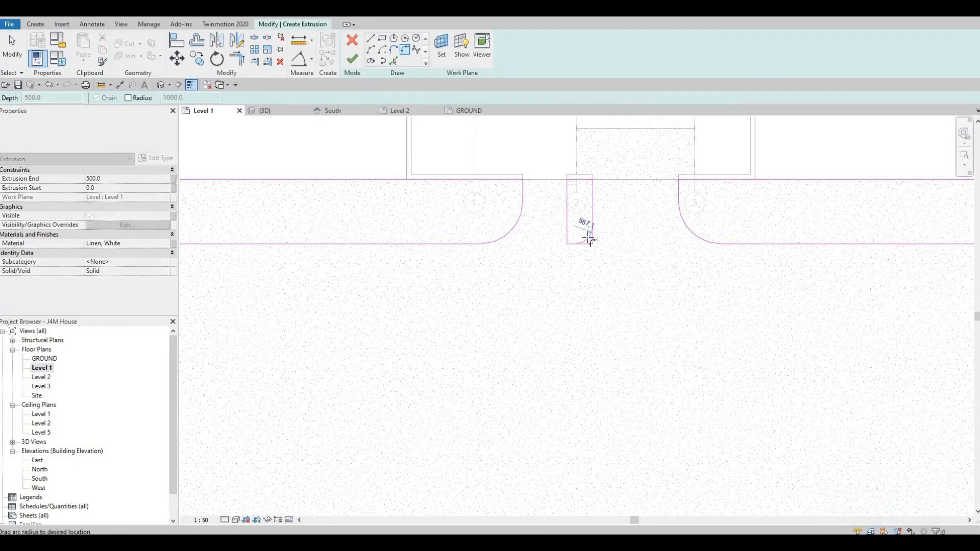
pyautogui.click(594, 245)
pyautogui.press('Escape')
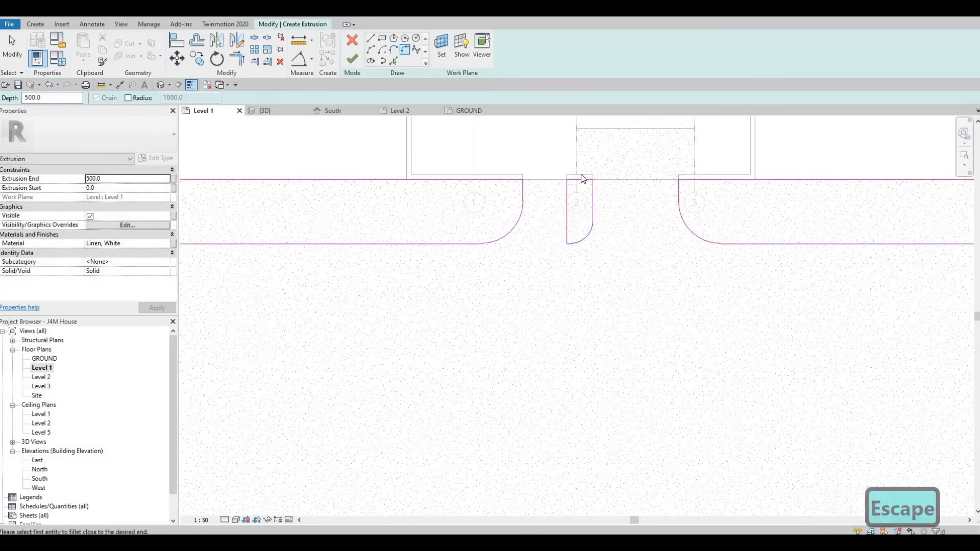
pyautogui.press('Escape')
pyautogui.scroll(-2, 554, 236)
pyautogui.scroll(1, 550, 238)
pyautogui.press('Escape')
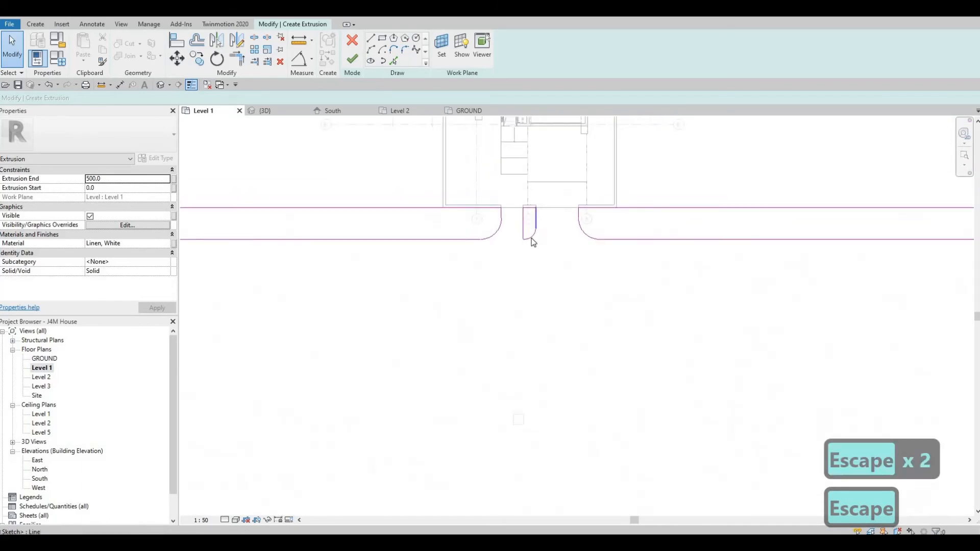
pyautogui.scroll(1, 531, 238)
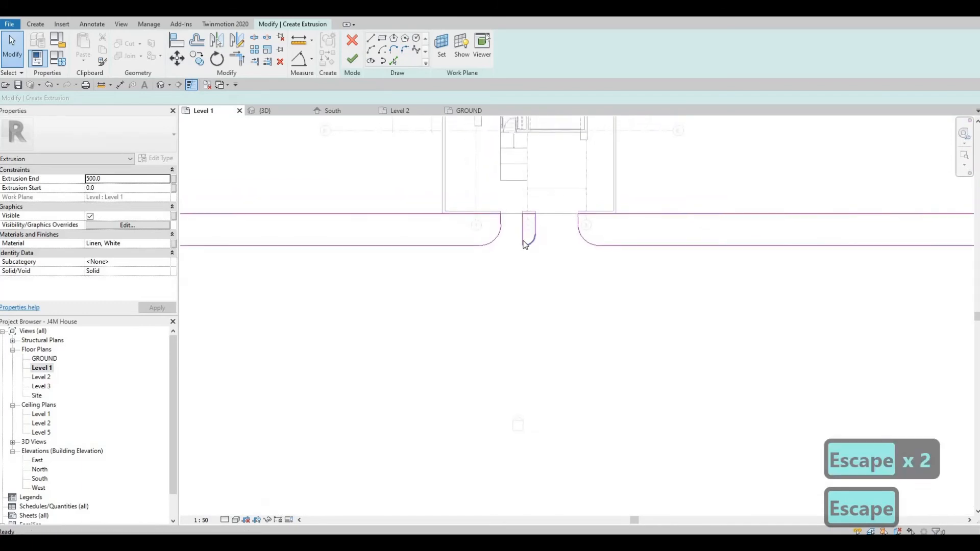
# Step: Finish the strip's extrusion sketch and the in-place model
pyautogui.click(352, 59)
pyautogui.press('Escape')
pyautogui.press('Escape')
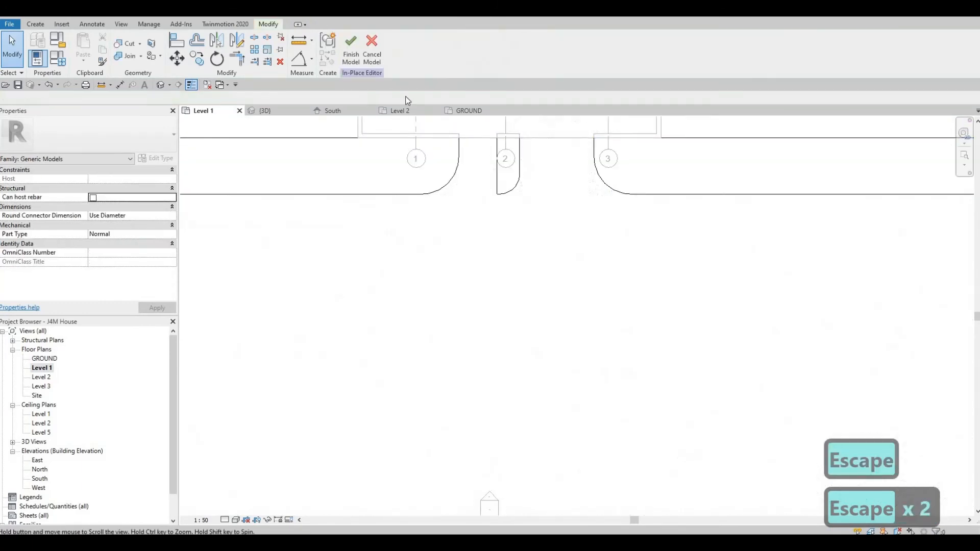
pyautogui.click(351, 48)
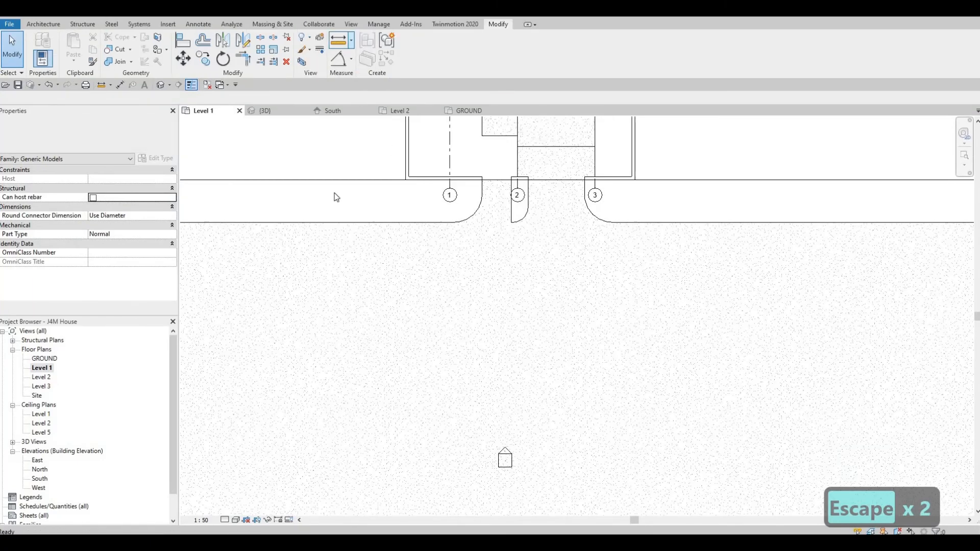
pyautogui.press('Escape')
# Step: Reopen the road strip for in-place editing and set its extrusion material to Concrete, C80/95
pyautogui.click(348, 222)
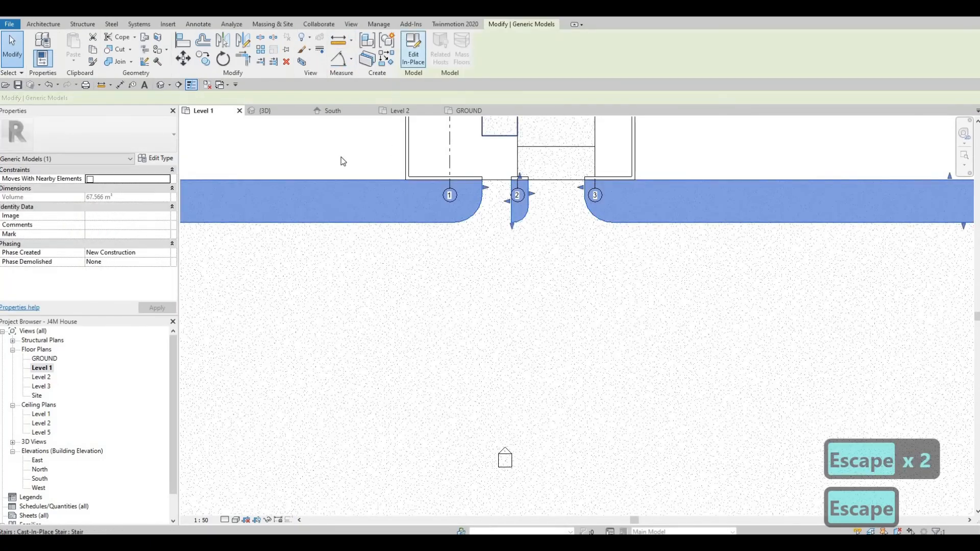
pyautogui.doubleClick(269, 183)
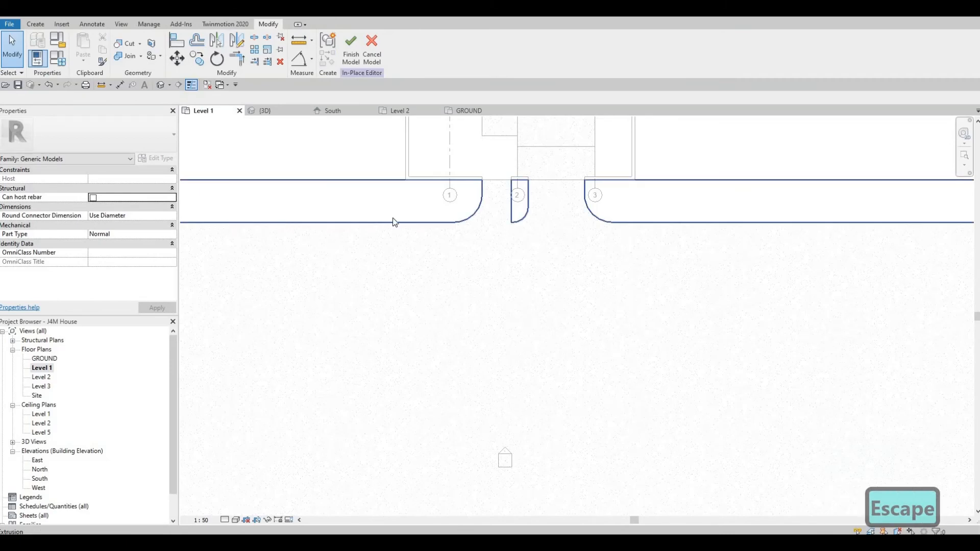
pyautogui.click(393, 222)
pyautogui.moveTo(393, 222); pyautogui.dragTo(582, 223, button='middle')
pyautogui.click(167, 243)
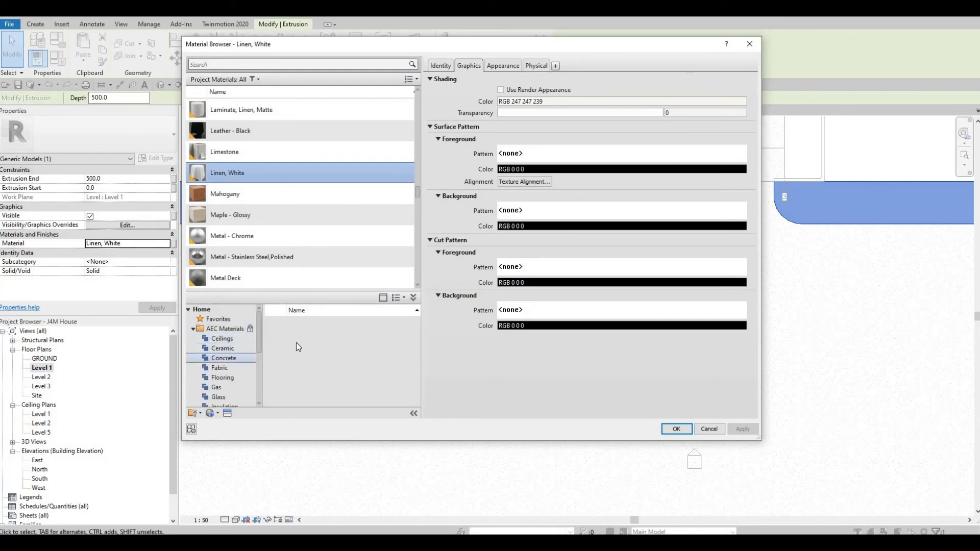
pyautogui.scroll(-3, 385, 360)
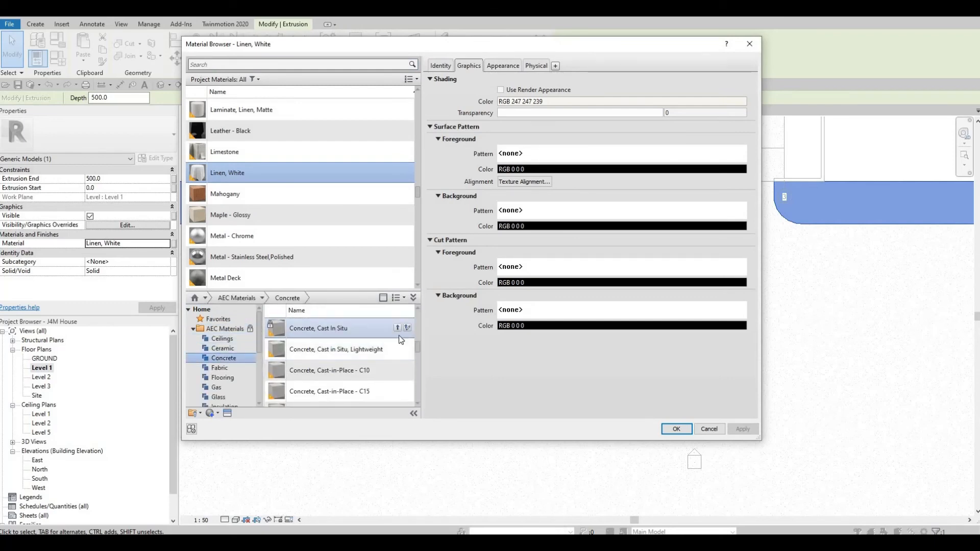
pyautogui.scroll(1, 393, 335)
pyautogui.click(397, 339)
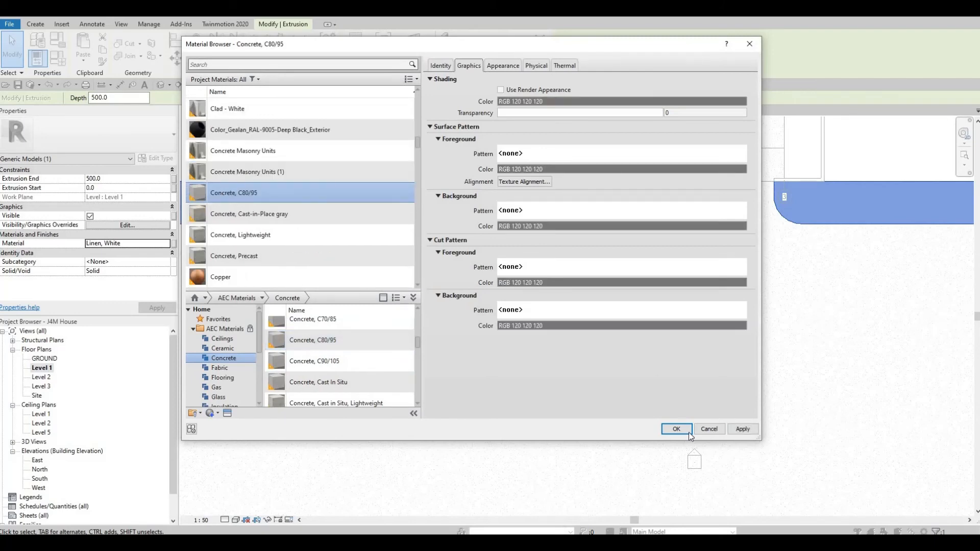
pyautogui.click(672, 431)
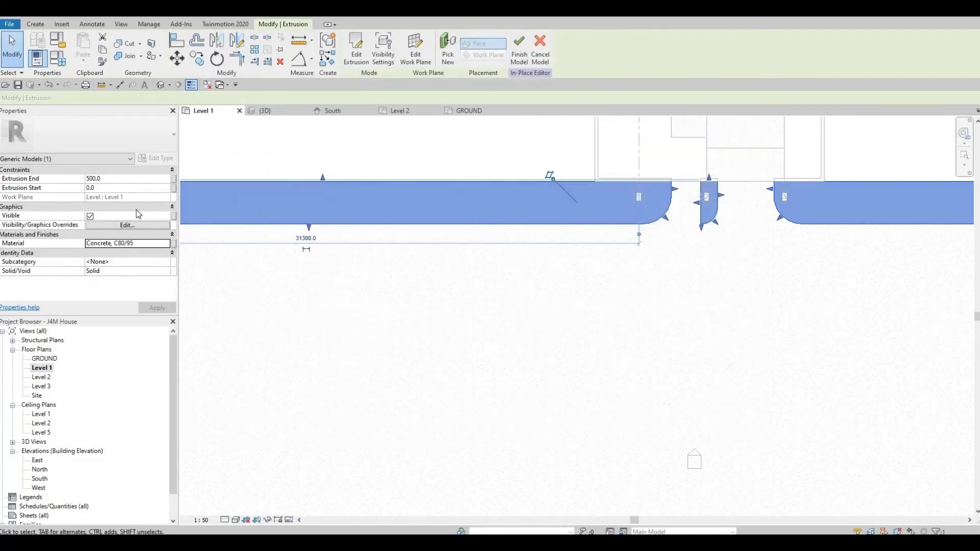
# Step: Set the strip's Extrusion End to 150 mm and finish the in-place model
pyautogui.click(143, 178)
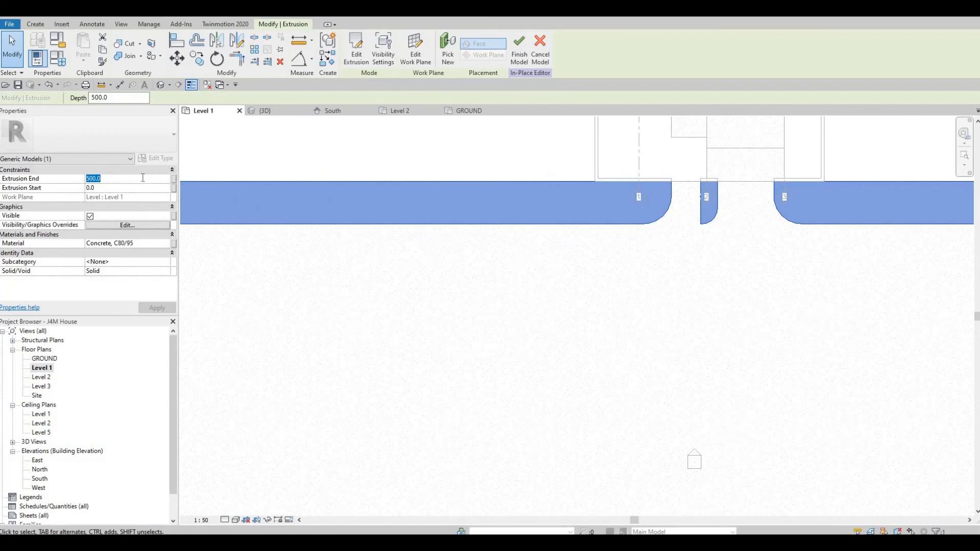
pyautogui.write('100')
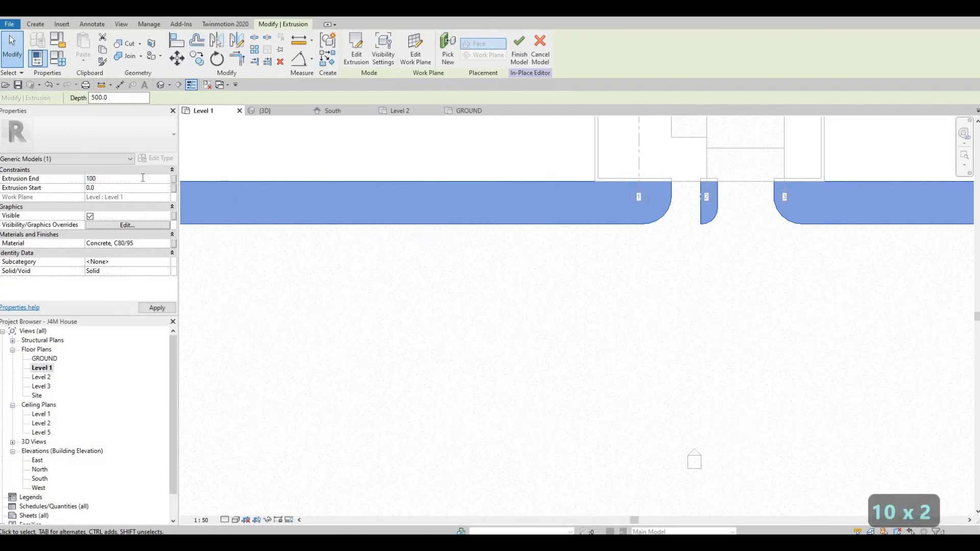
pyautogui.press('BackSpace')
pyautogui.press('BackSpace')
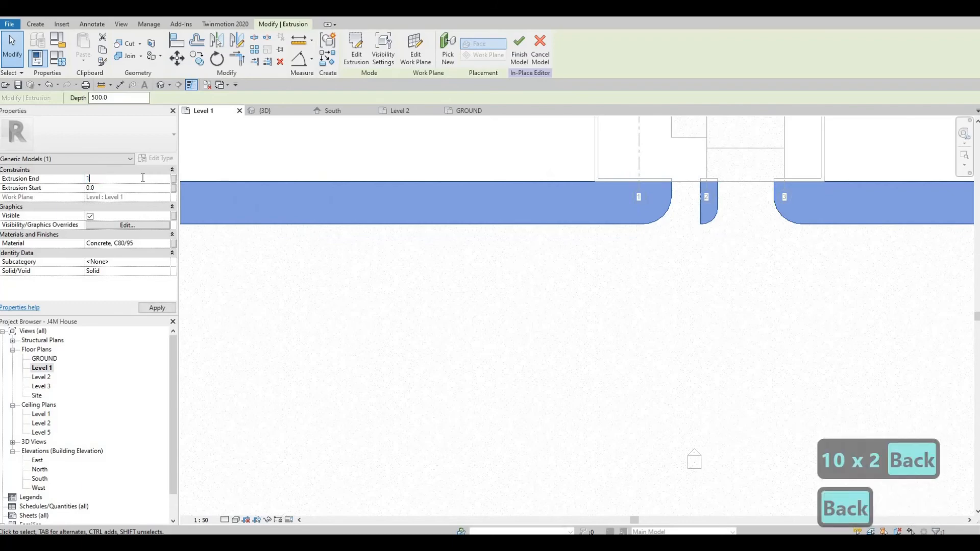
pyautogui.write('50')
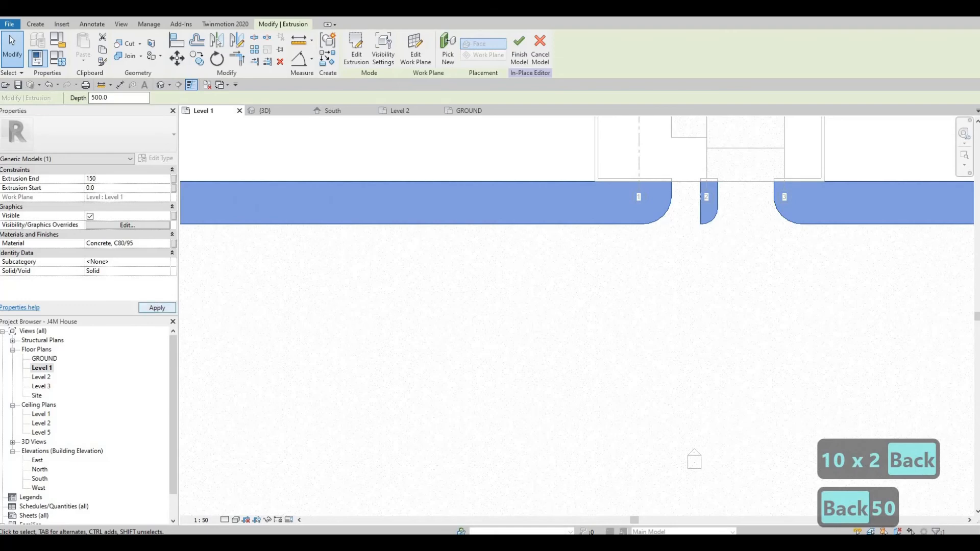
pyautogui.click(519, 48)
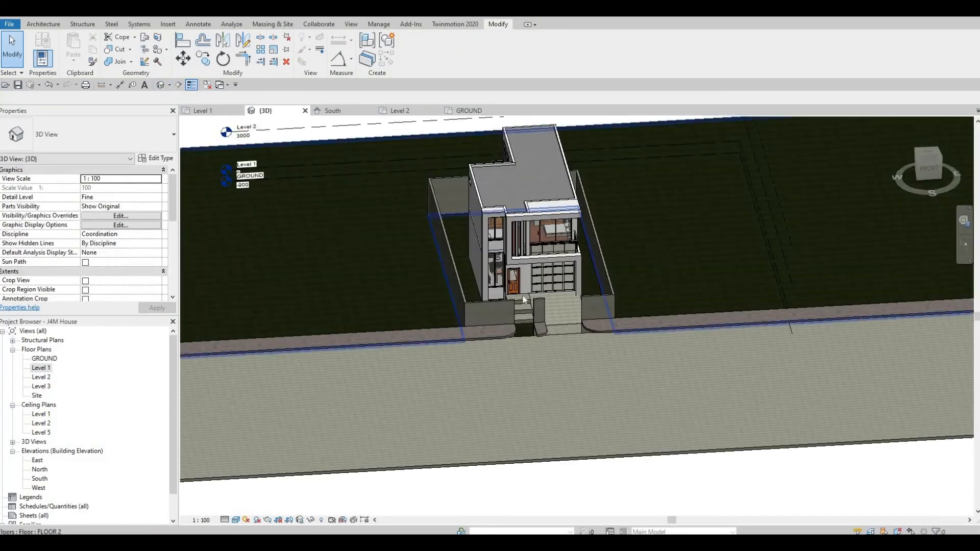
# Step: Select the concrete strip along the road and reopen it for in-place editing
pyautogui.keyDown('shift'); pyautogui.moveTo(502, 316); pyautogui.dragTo(541, 309, button='middle'); pyautogui.keyUp('shift')
pyautogui.scroll(2, 537, 340)
pyautogui.click(537, 339)
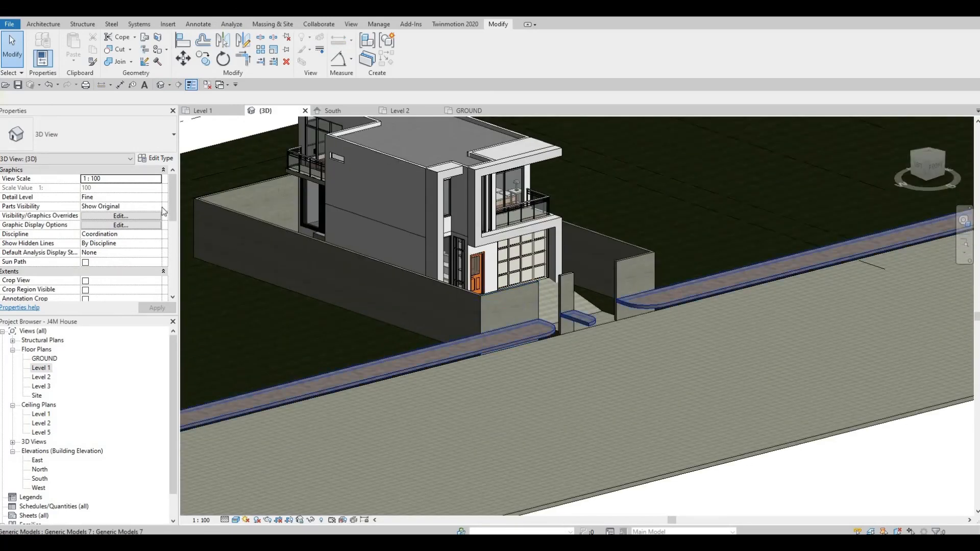
pyautogui.press('Escape')
pyautogui.press('Escape')
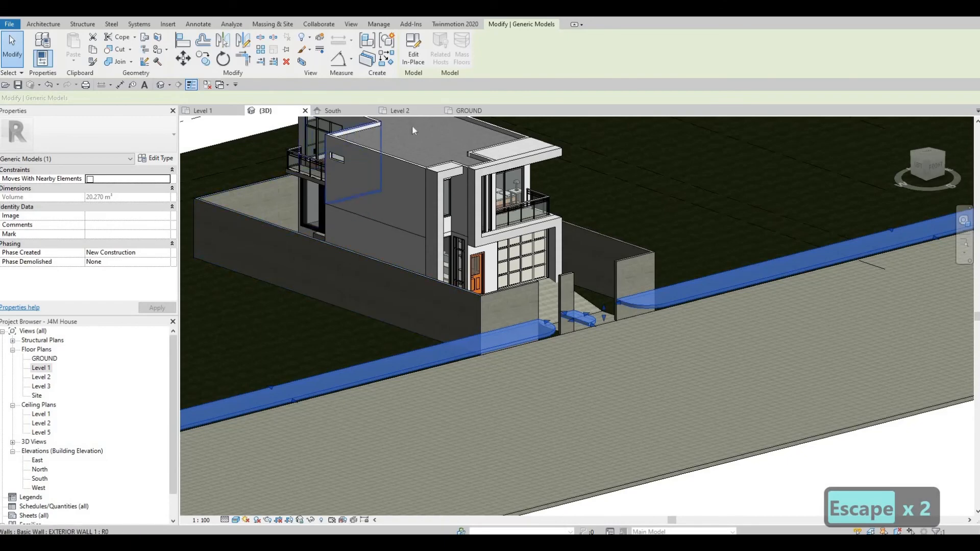
pyautogui.doubleClick(426, 345)
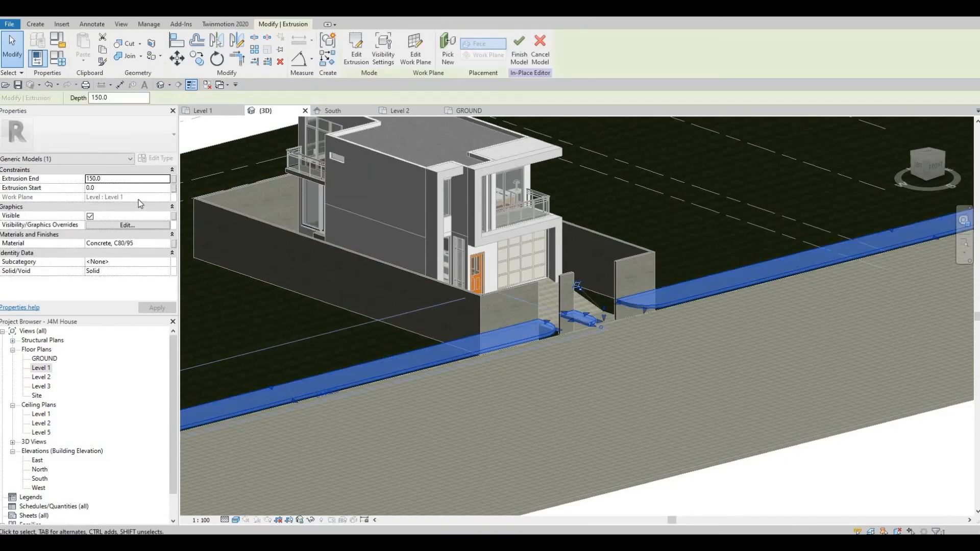
pyautogui.click(442, 61)
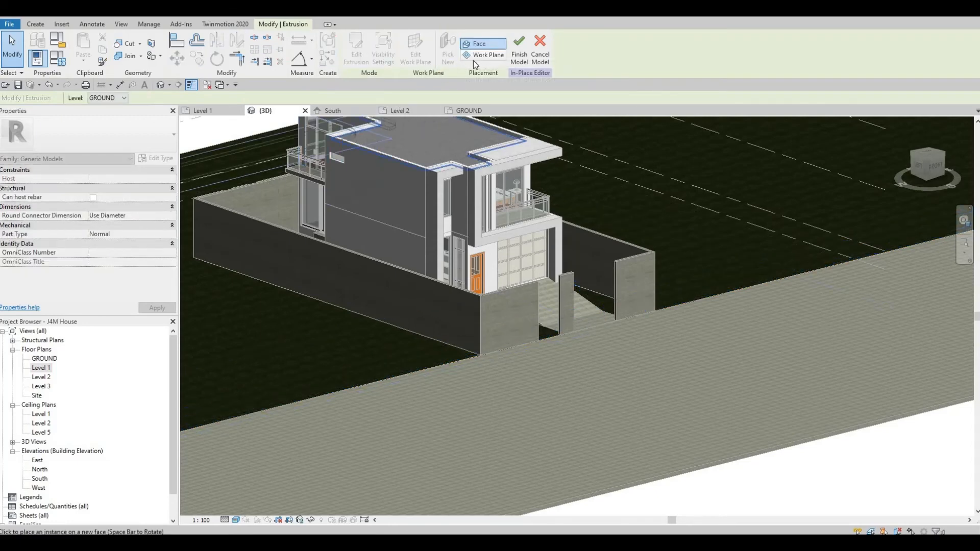
pyautogui.click(483, 55)
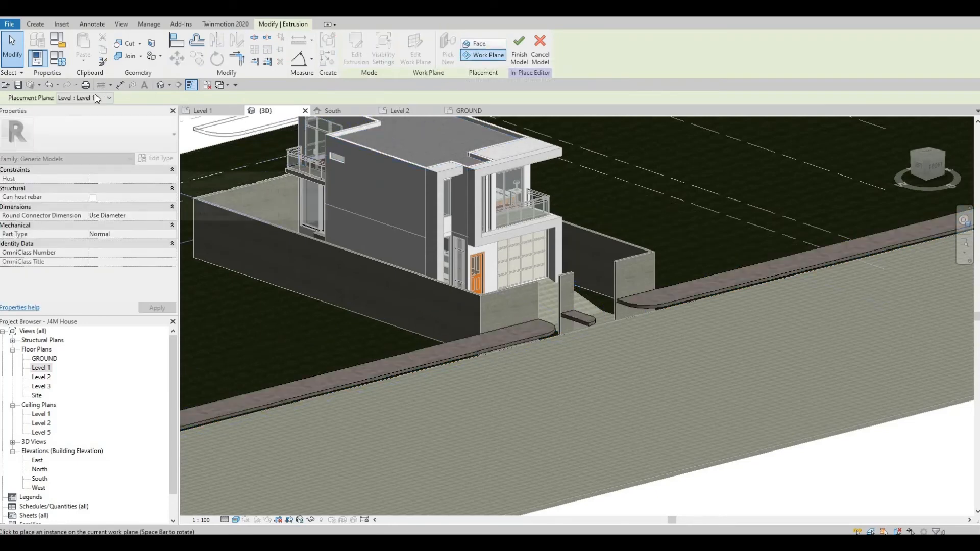
pyautogui.click(103, 97)
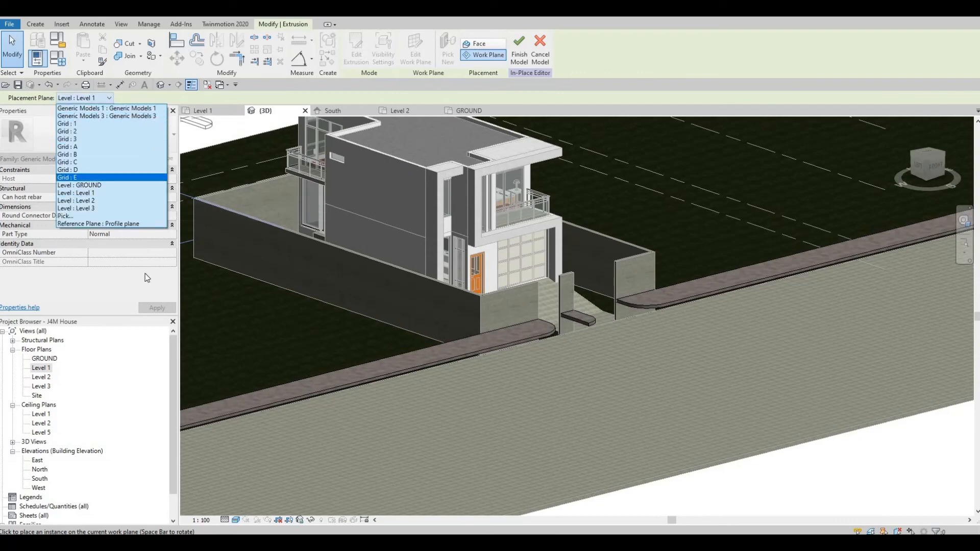
pyautogui.press('Escape')
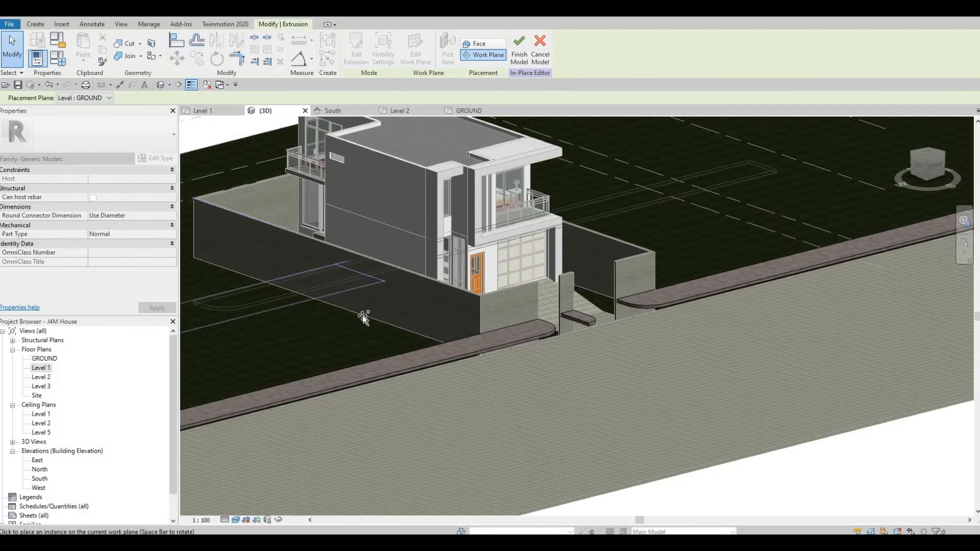
pyautogui.moveTo(362, 315); pyautogui.dragTo(400, 330, button='middle')
pyautogui.scroll(-2, 403, 329)
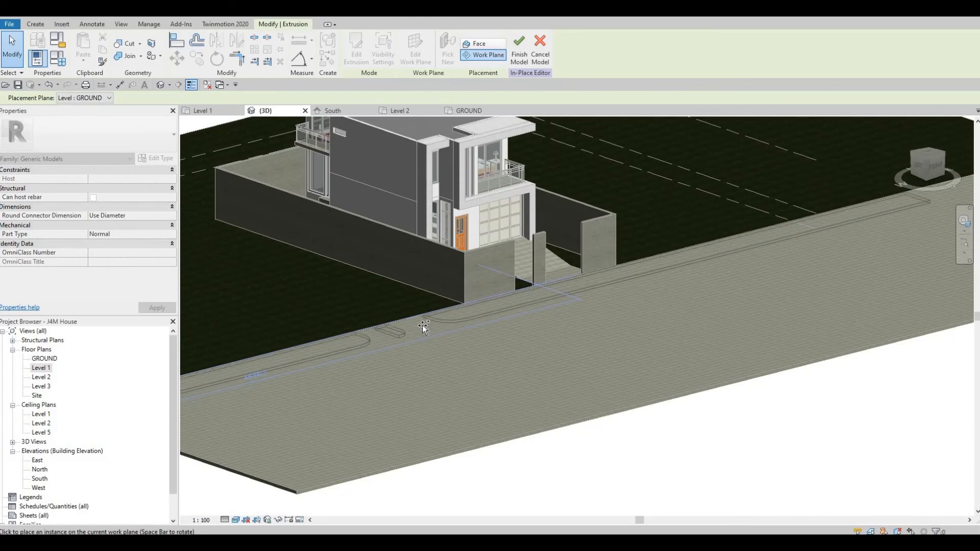
pyautogui.scroll(1, 354, 315)
pyautogui.press('Escape')
pyautogui.press('Escape')
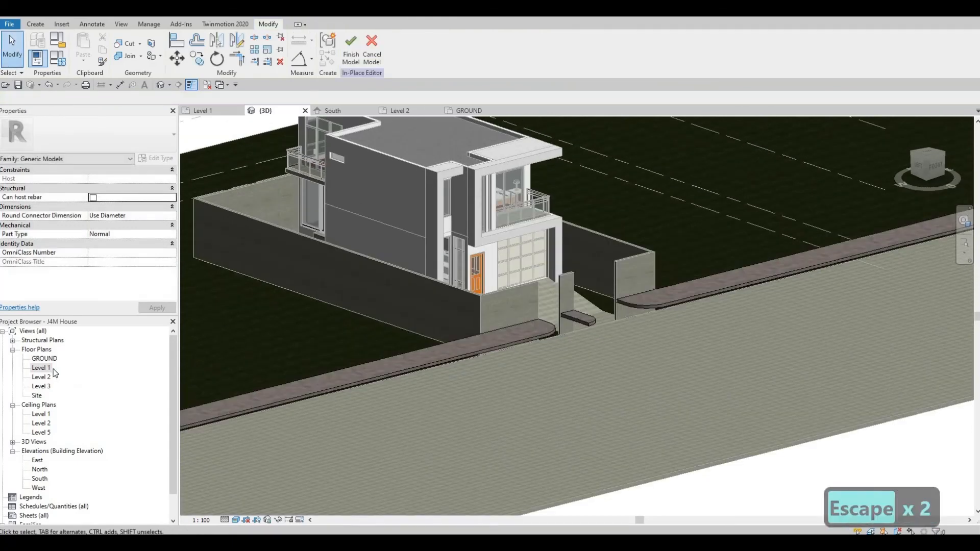
# Step: In the Level 1 floor plan, change the strip extrusion's work plane to Level : GROUND and finish the in-place model
pyautogui.doubleClick(65, 368)
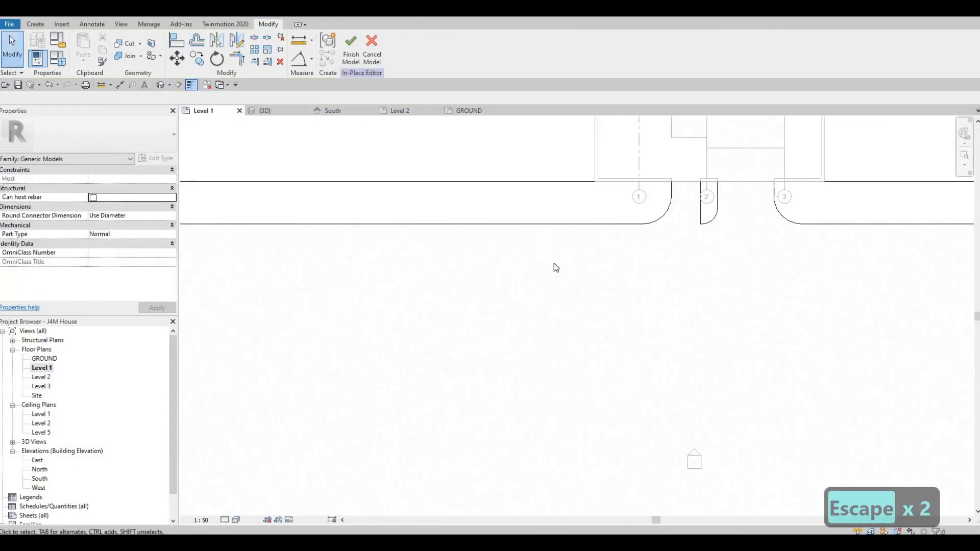
pyautogui.press('Escape')
pyautogui.click(204, 209)
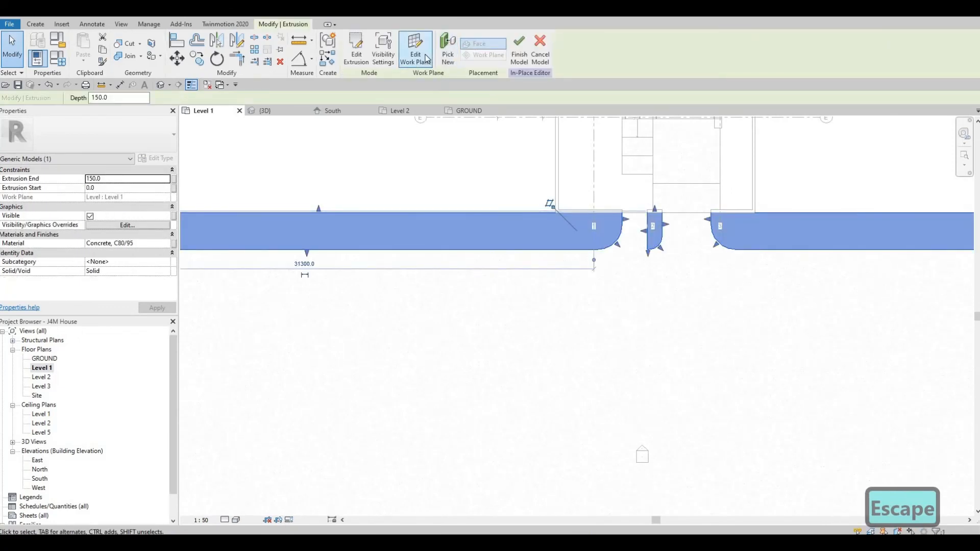
pyautogui.click(415, 49)
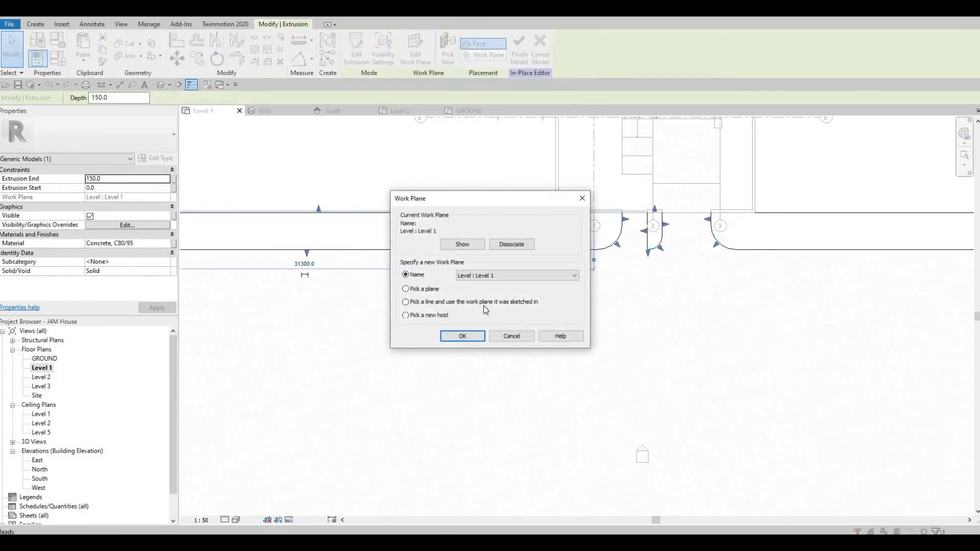
pyautogui.click(488, 275)
pyautogui.click(486, 292)
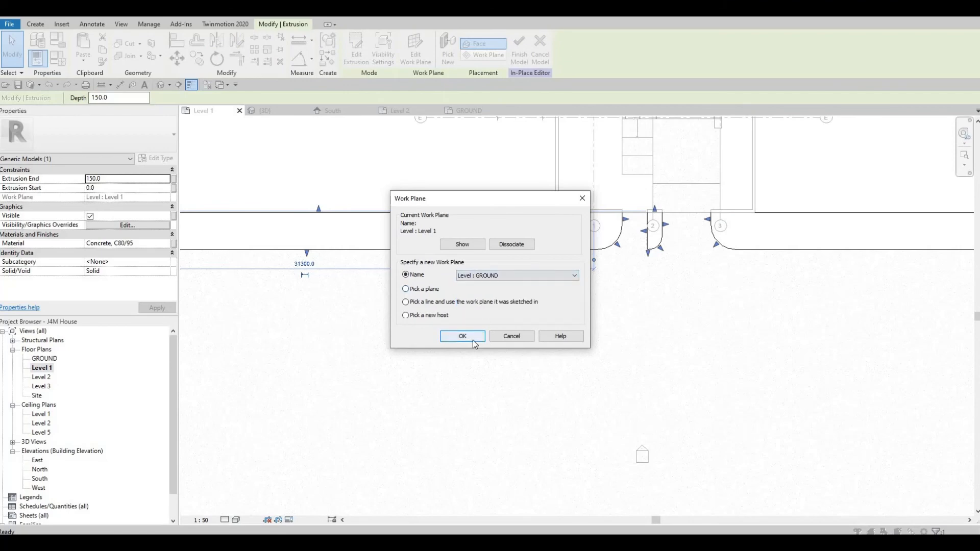
pyautogui.click(462, 337)
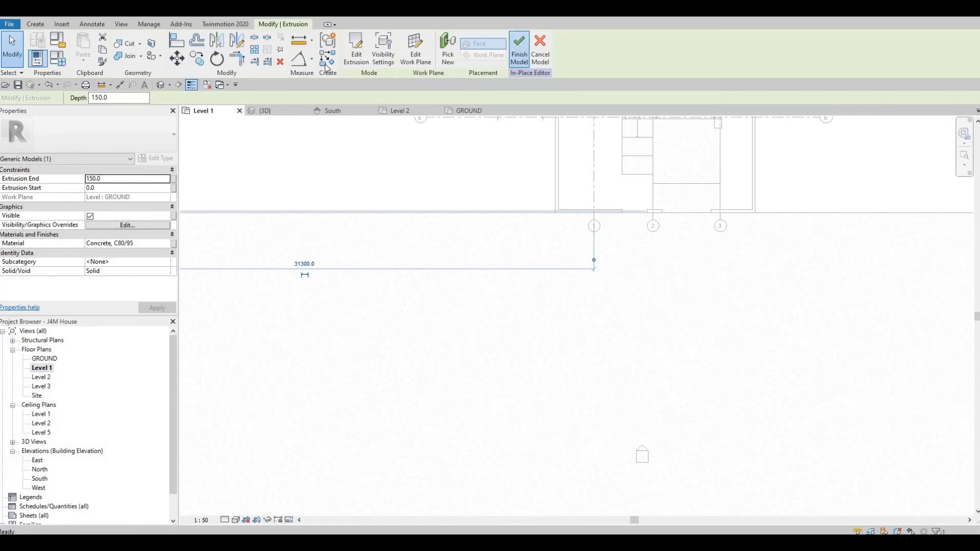
pyautogui.click(519, 46)
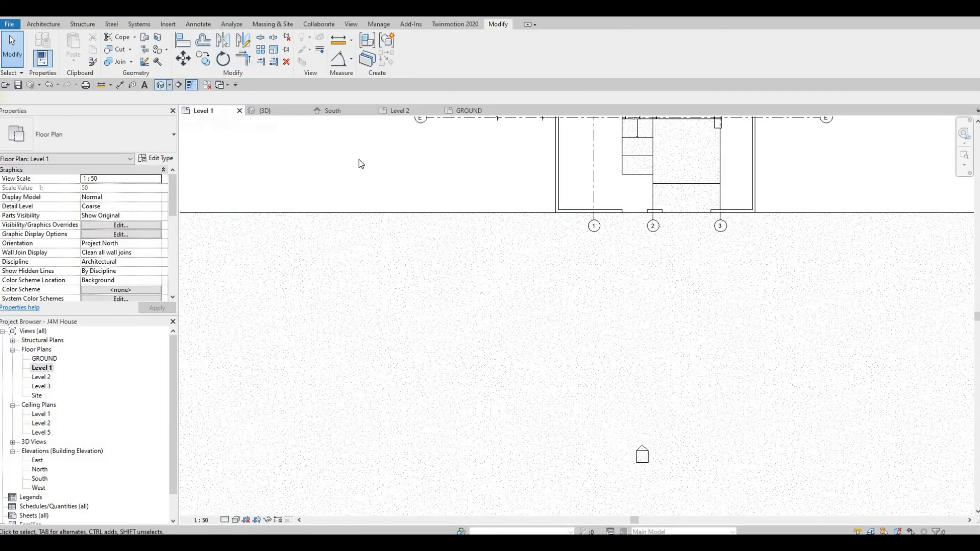
# Step: Examine in 3D how the road strip meets the paving, border walls and entrance
pyautogui.click(264, 111)
pyautogui.keyDown('shift'); pyautogui.moveTo(390, 131); pyautogui.dragTo(457, 257, button='middle'); pyautogui.keyUp('shift')
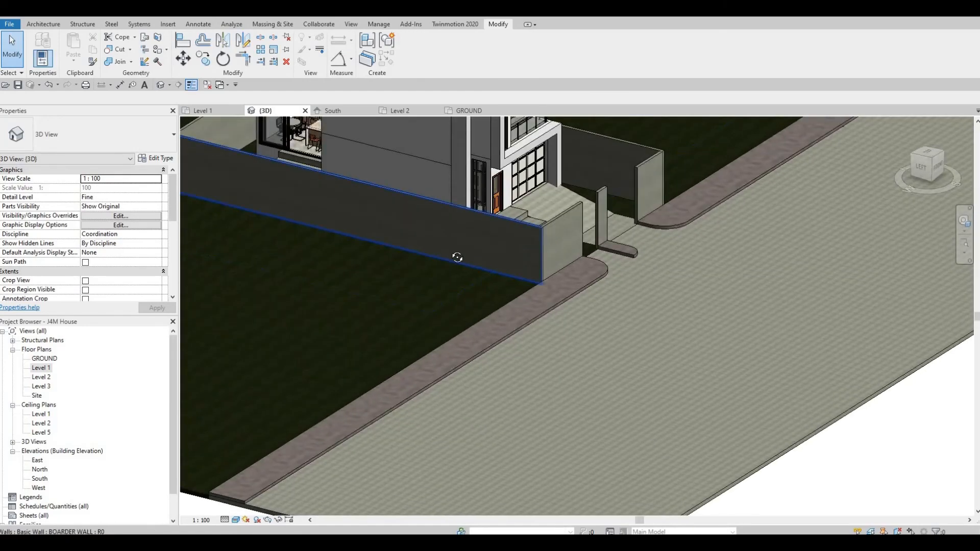
pyautogui.keyDown('shift'); pyautogui.moveTo(445, 295); pyautogui.dragTo(513, 269, button='middle'); pyautogui.keyUp('shift')
pyautogui.scroll(-3, 593, 265)
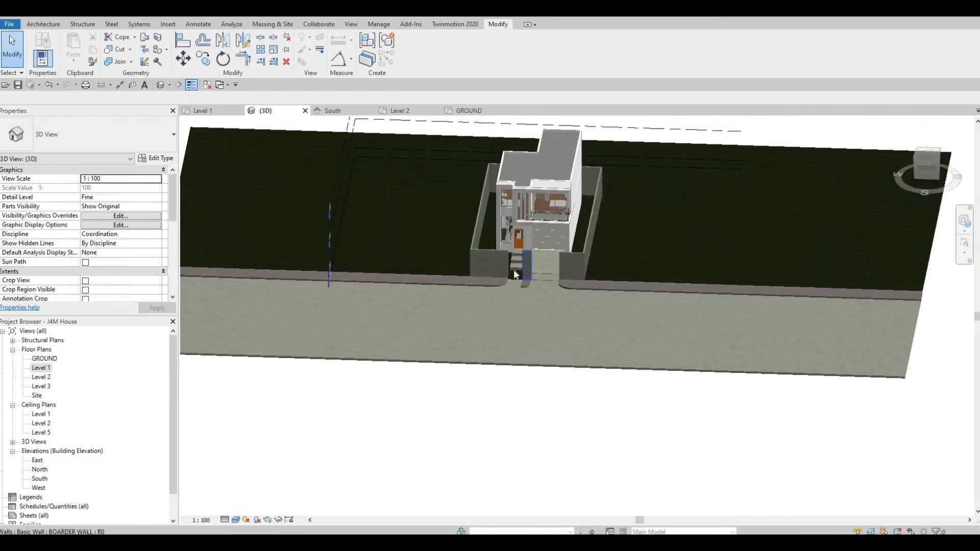
pyautogui.scroll(3, 556, 279)
pyautogui.scroll(6, 556, 280)
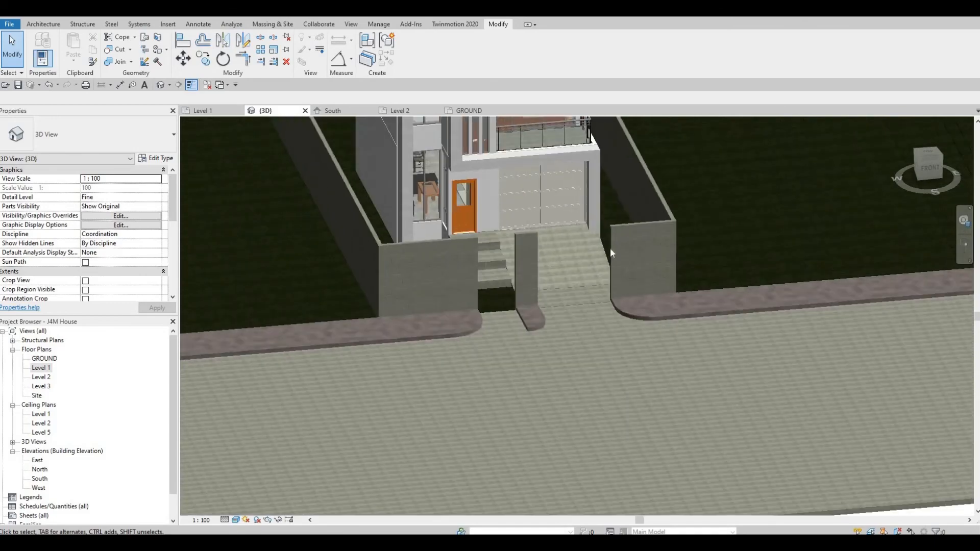
# Step: Select the whole chain of connected border walls around the house and set their Top Offset to -1500
pyautogui.keyDown('shift'); pyautogui.moveTo(599, 228); pyautogui.dragTo(451, 221, button='middle'); pyautogui.keyUp('shift')
pyautogui.click(452, 218)
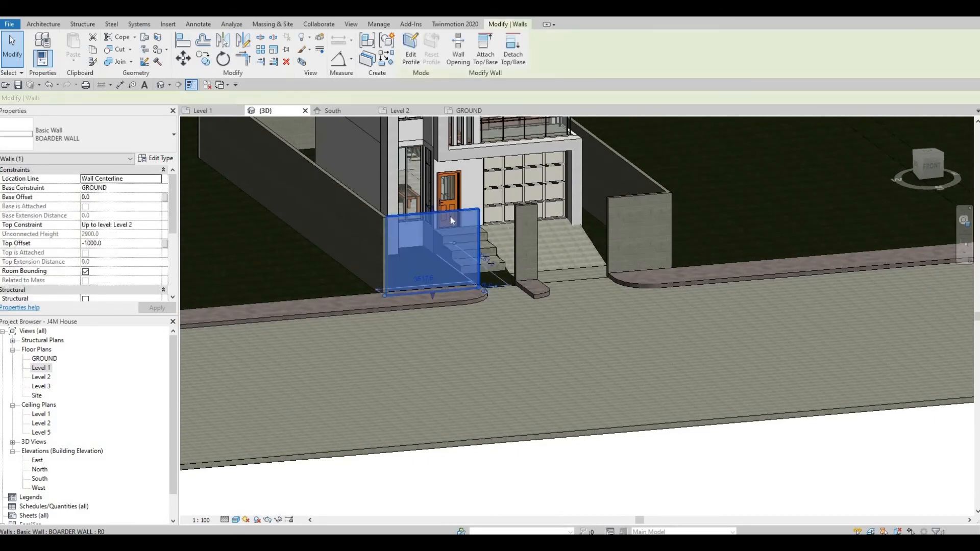
pyautogui.press('Escape')
pyautogui.press('Tab')
pyautogui.click(451, 215)
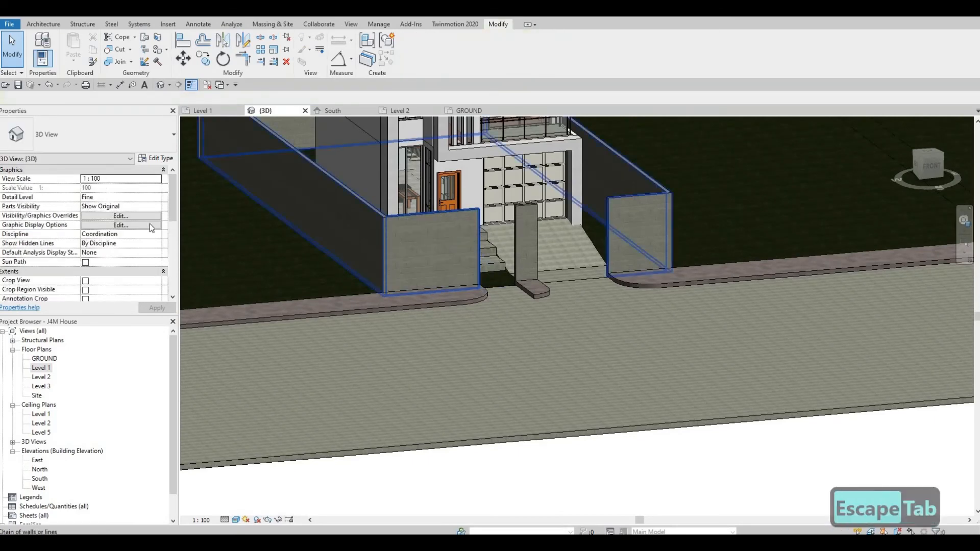
pyautogui.click(120, 244)
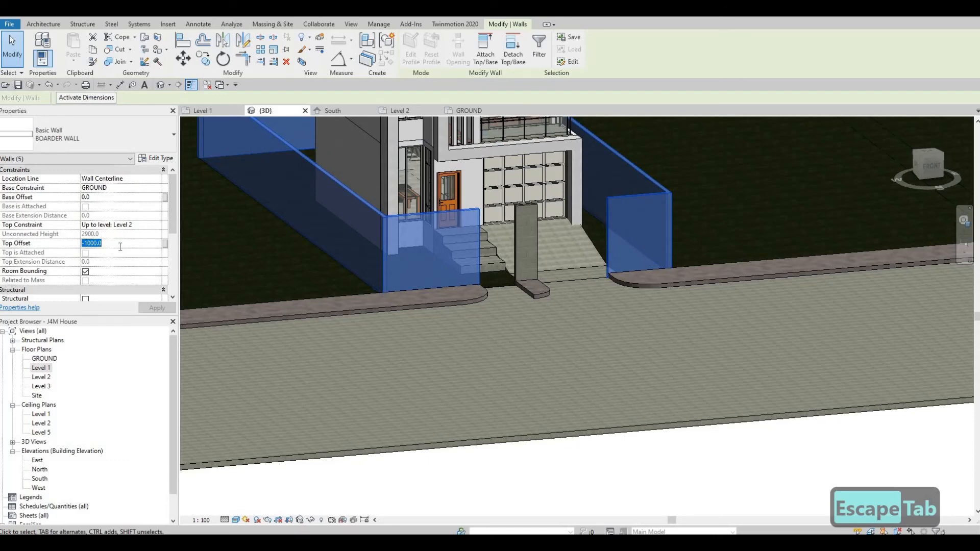
pyautogui.write('-1500')
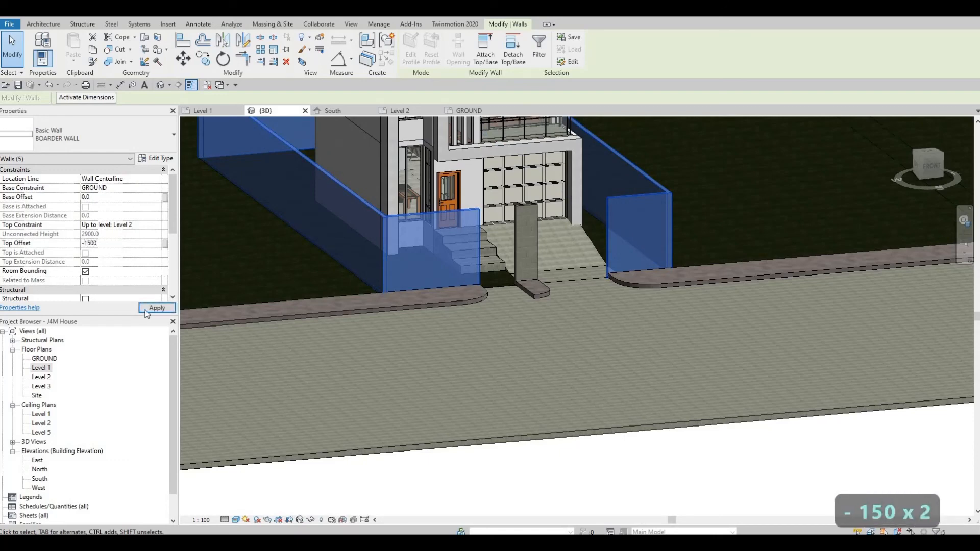
pyautogui.click(154, 308)
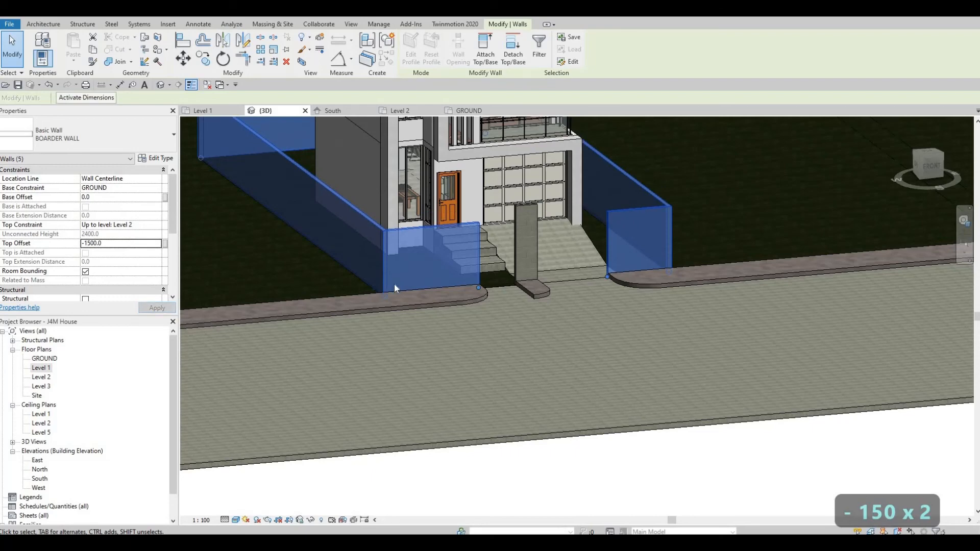
pyautogui.press('Escape')
pyautogui.press('Escape')
# Step: Set the Top Offset of the short border wall between the entrance stair and driveway to -1500
pyautogui.click(524, 210)
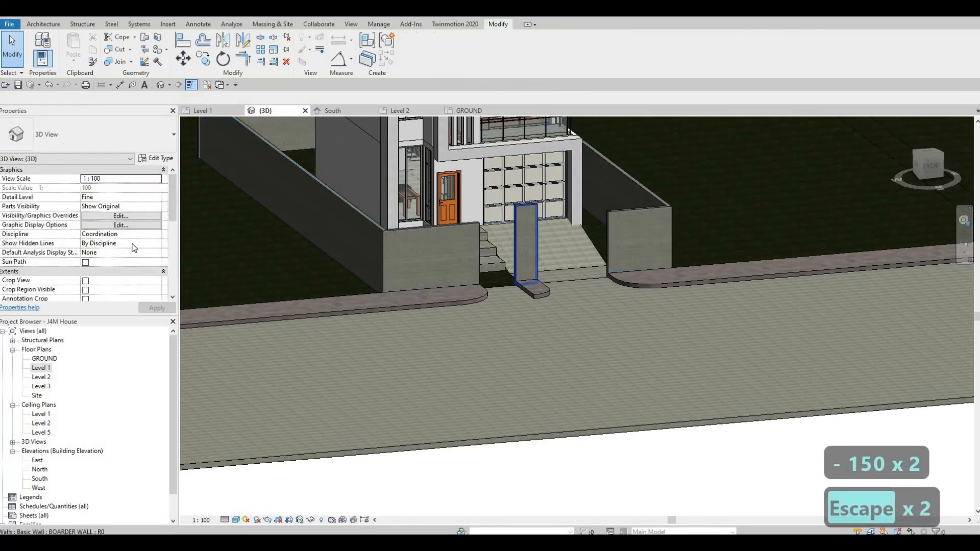
pyautogui.write('-1500')
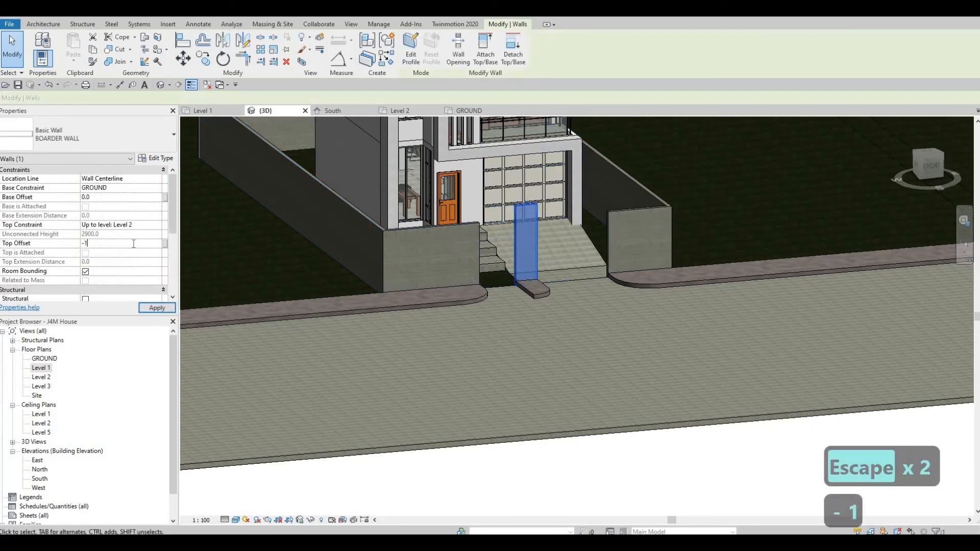
pyautogui.click(154, 310)
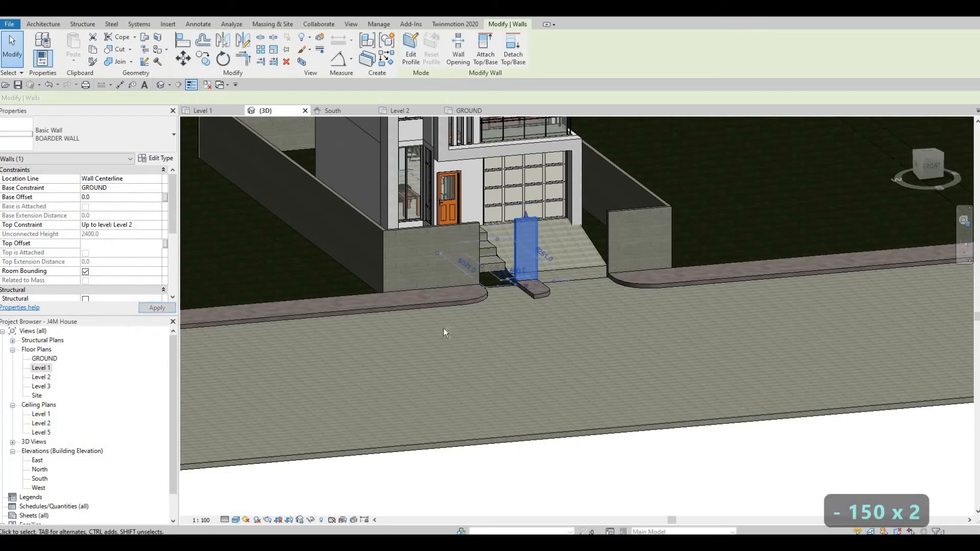
pyautogui.press('Escape')
pyautogui.keyDown('shift'); pyautogui.moveTo(357, 339); pyautogui.dragTo(480, 307, button='middle'); pyautogui.keyUp('shift')
pyautogui.scroll(2, 510, 324)
pyautogui.keyDown('shift'); pyautogui.moveTo(552, 231); pyautogui.dragTo(616, 438, button='middle'); pyautogui.keyUp('shift')
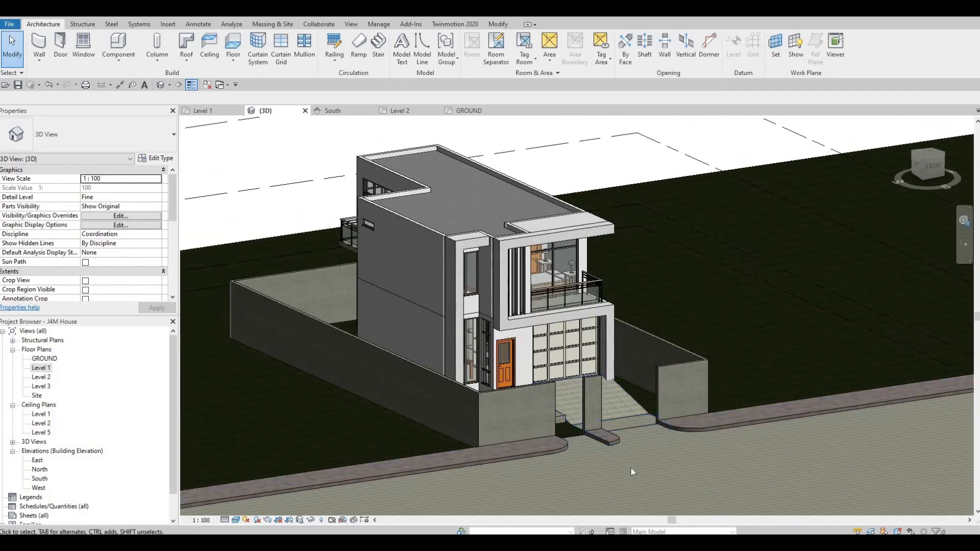